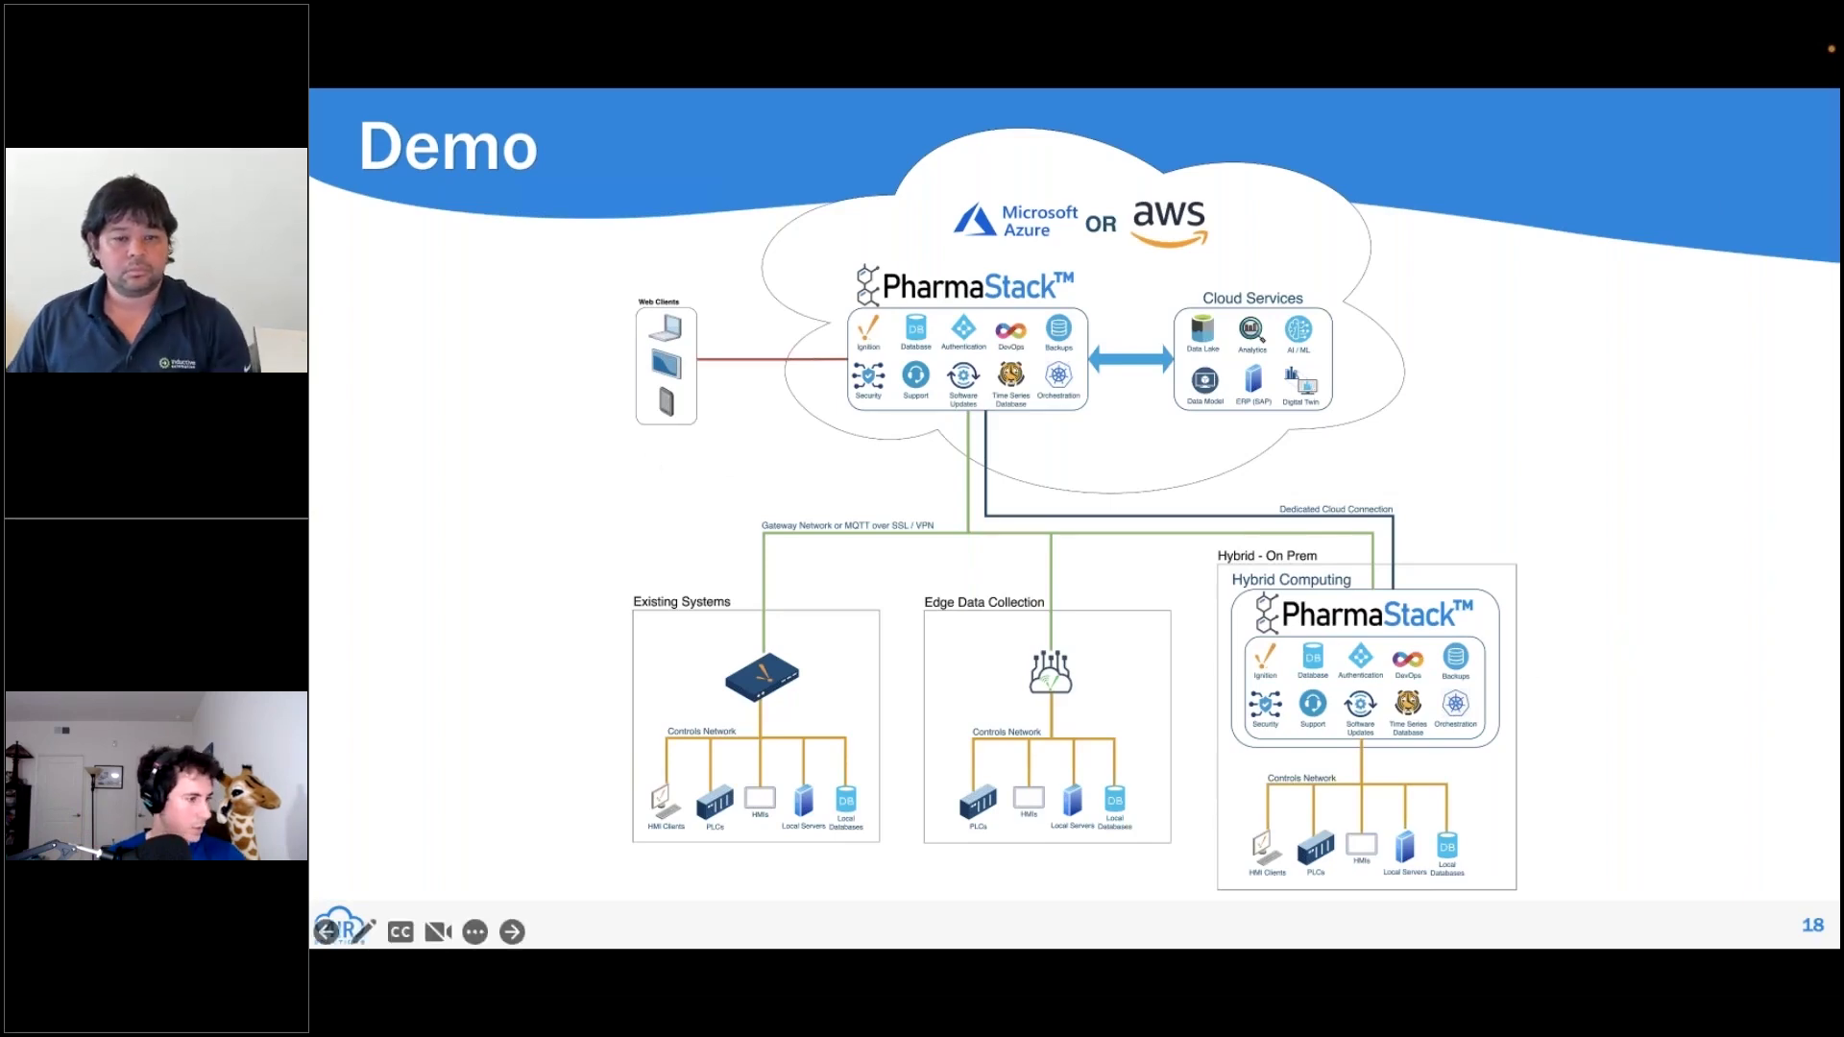
# Leave the Demo slide and switch to Edge, which shows the Gitea home page.
pyautogui.press('super+Tab')
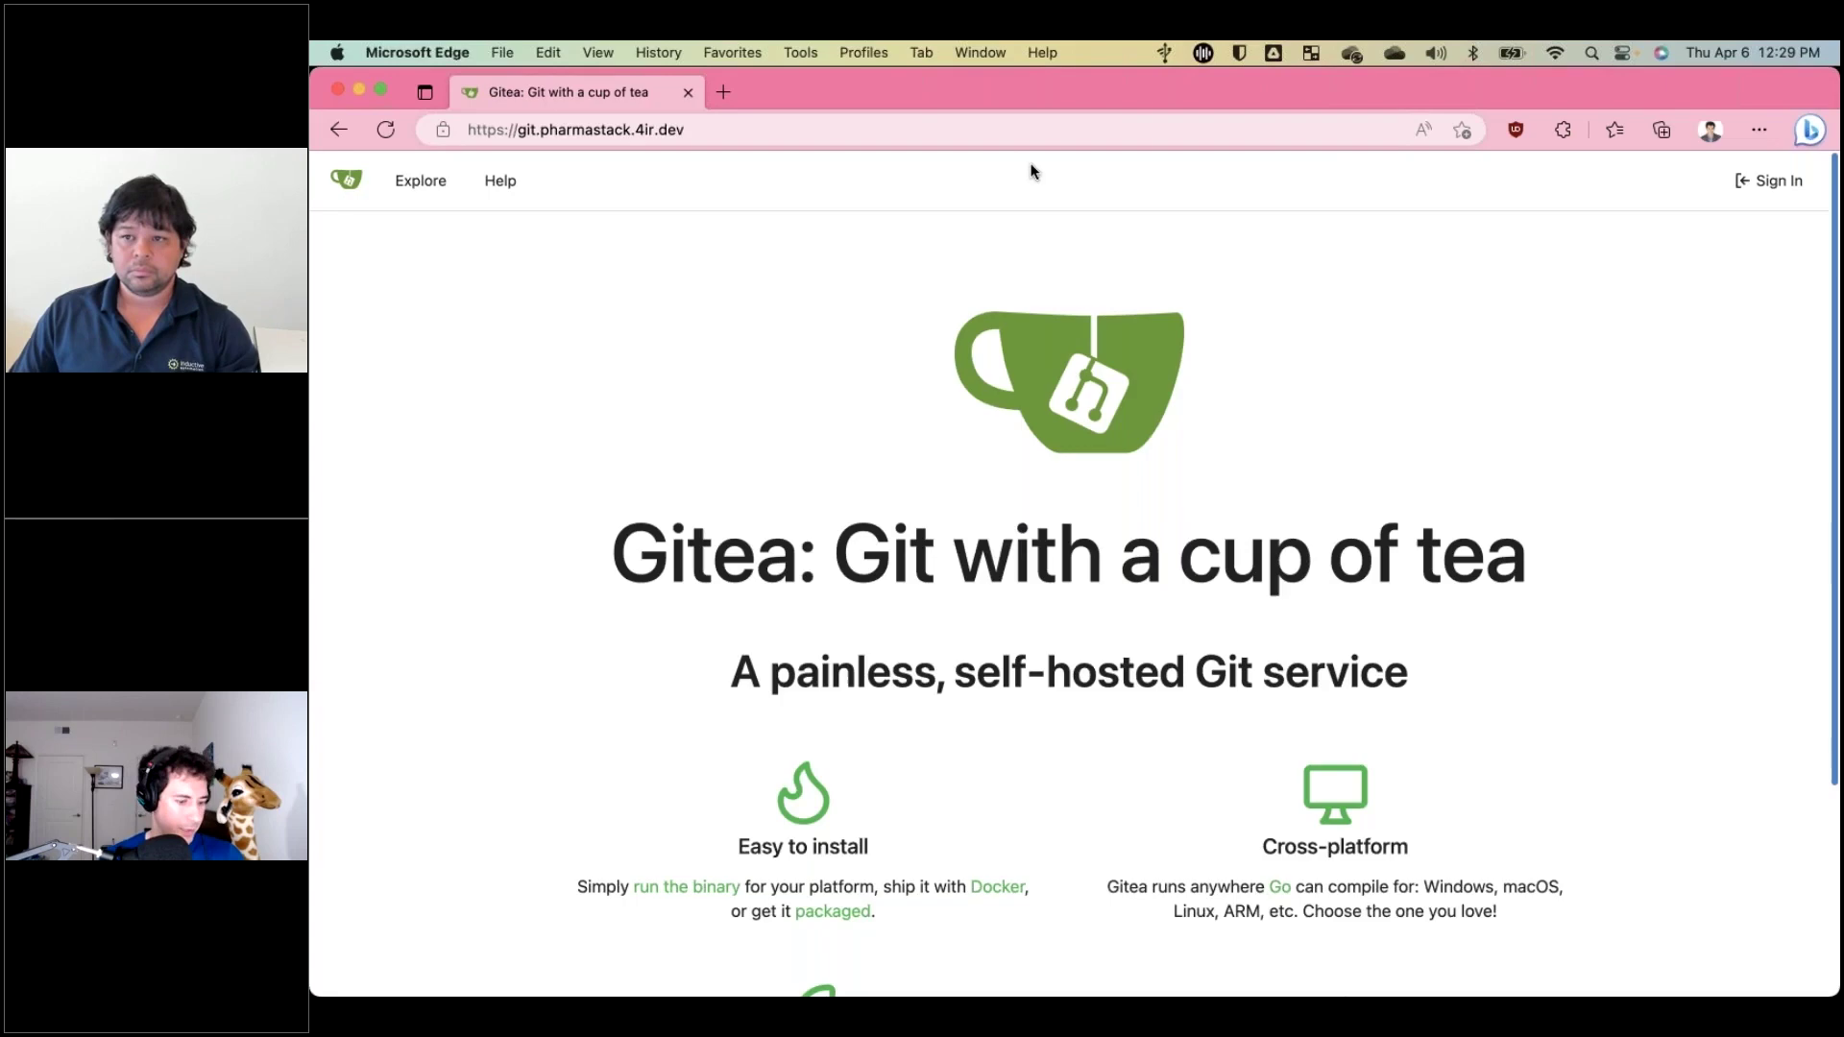
# In a new InPrivate window, load pharmastack.4ir.dev to reach the Overview_4IR log-in page.
pyautogui.press('super+t')
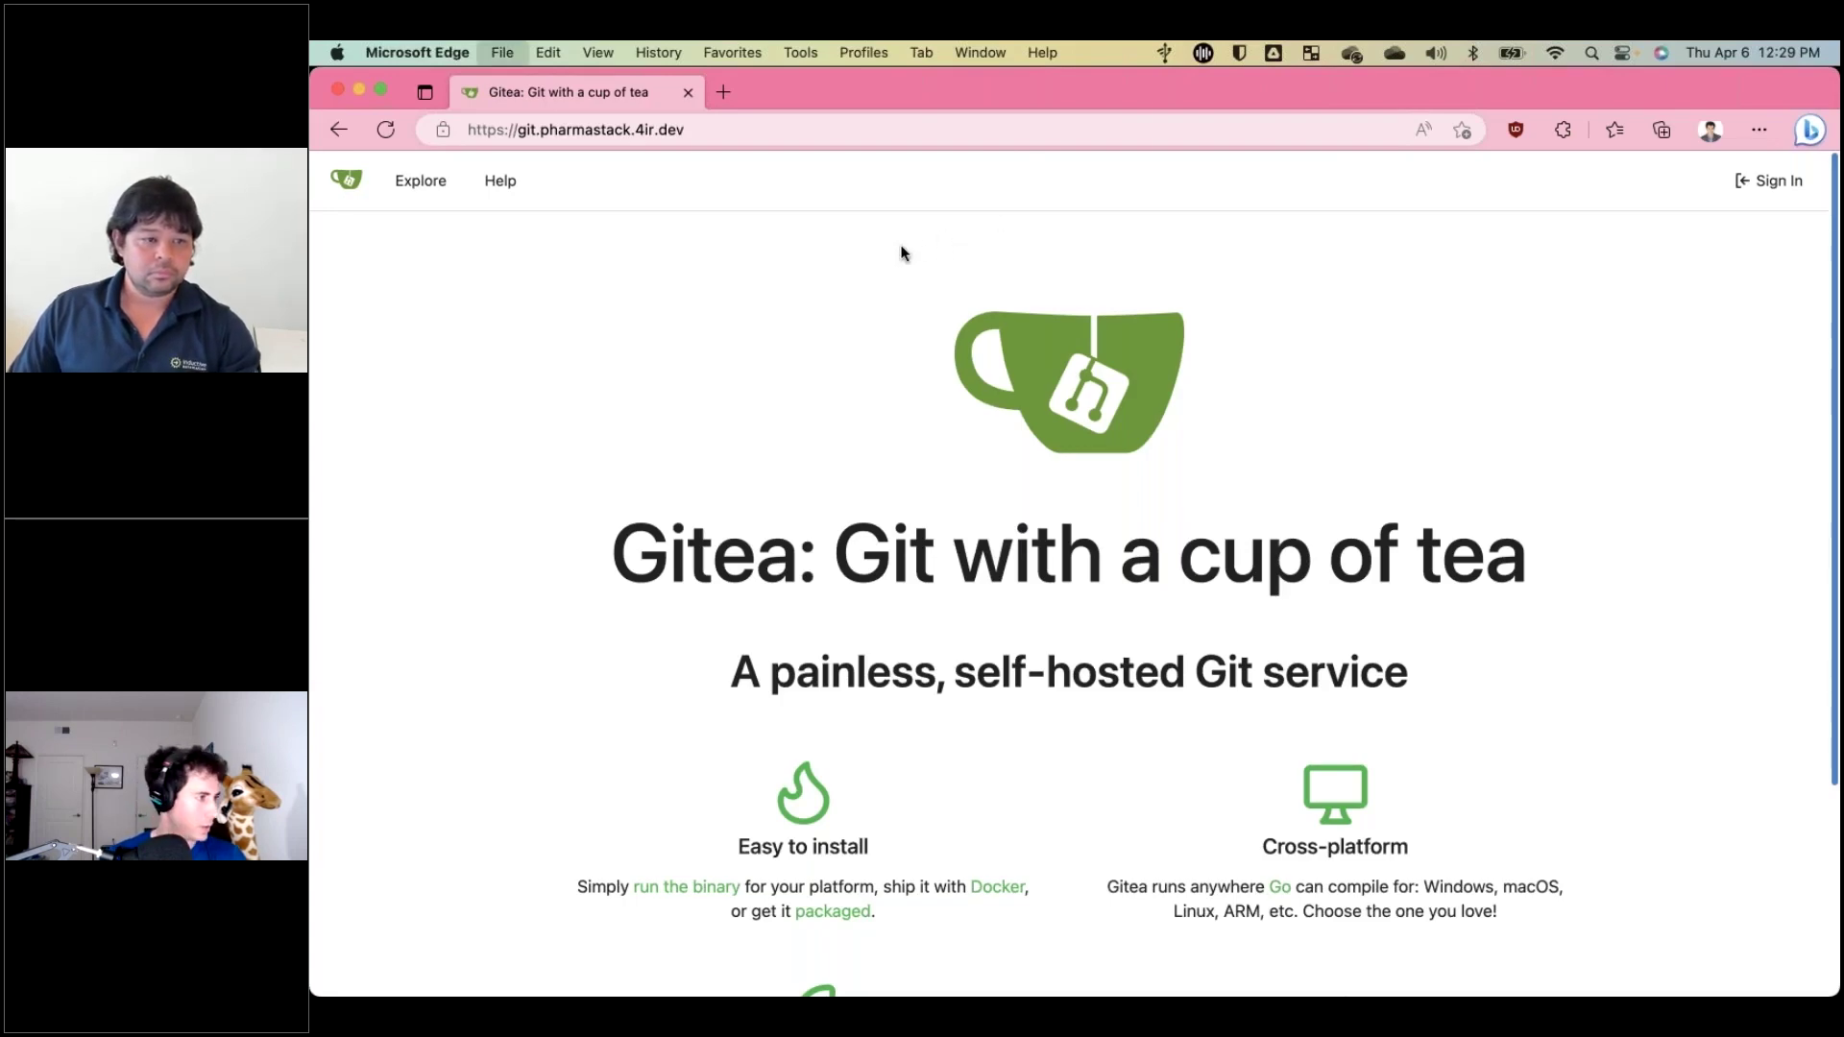
pyautogui.write('pharmastack.4ir.dev')
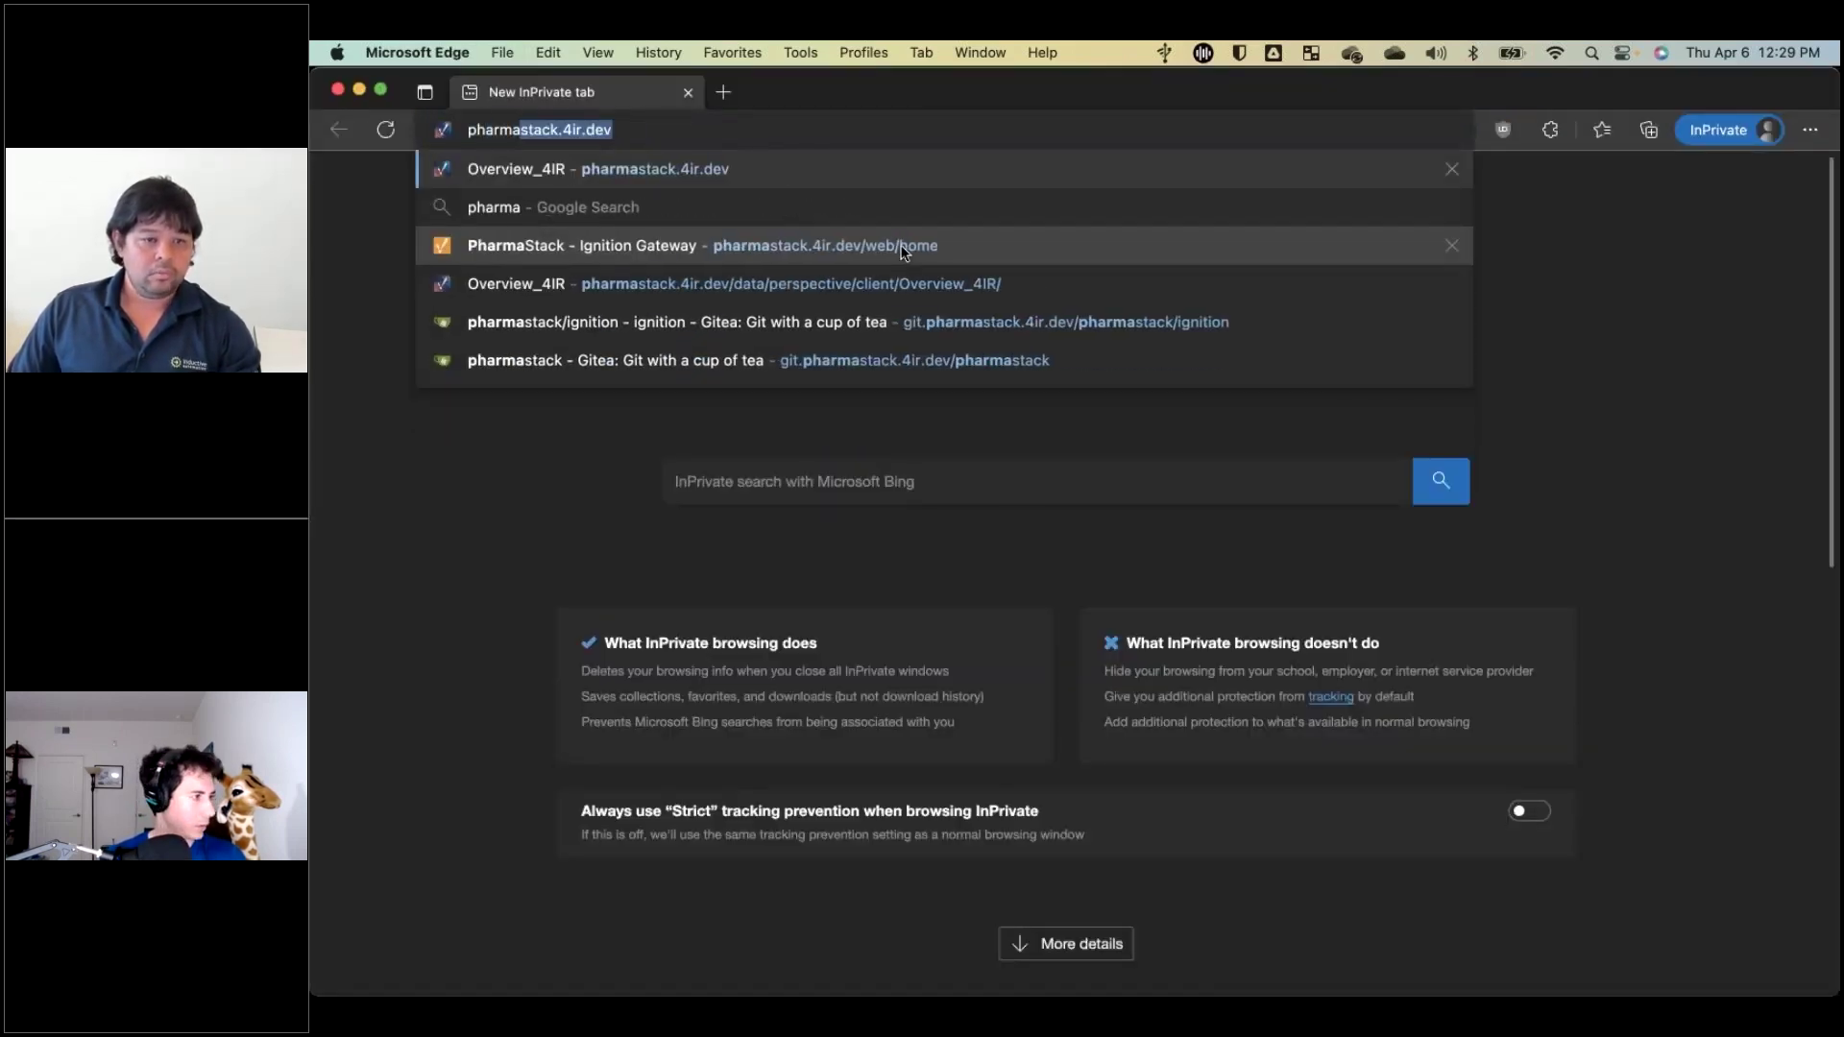
pyautogui.press('Return')
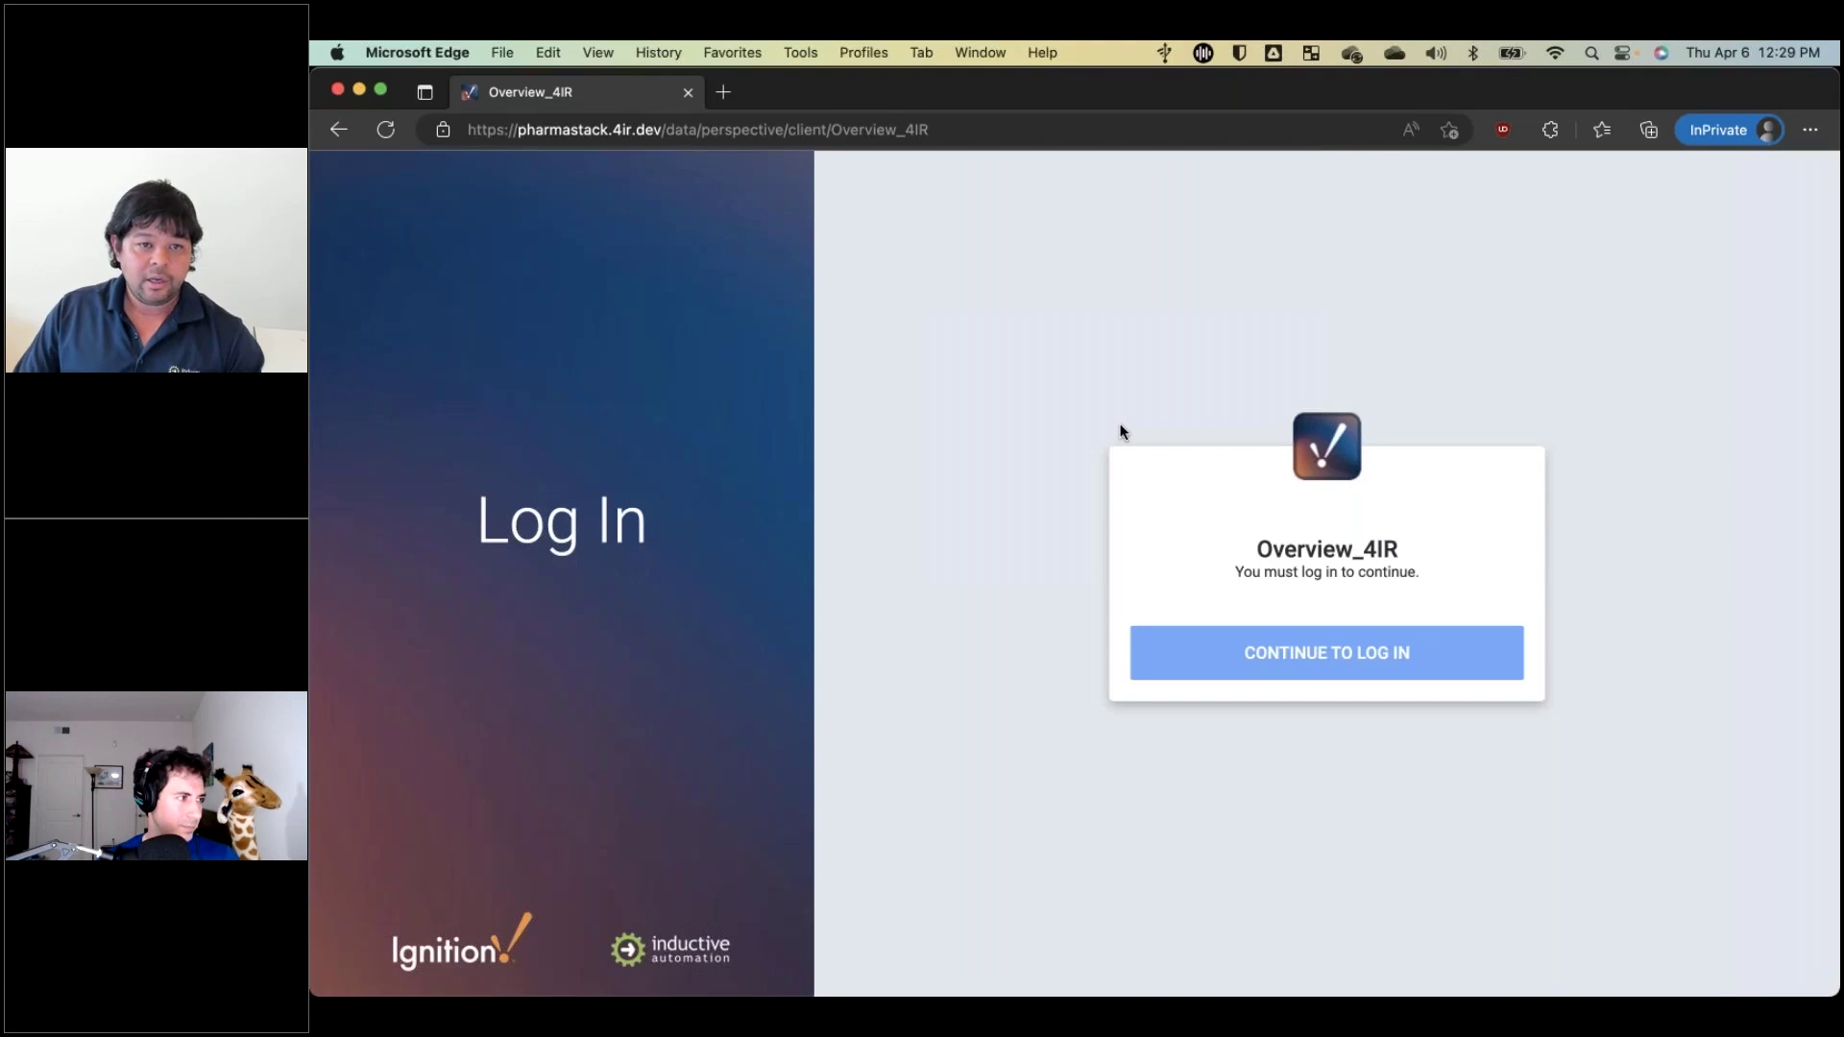
# Continue to log in to Overview_4IR and submit the account e-mail at Microsoft sign-in.
pyautogui.click(1270, 653)
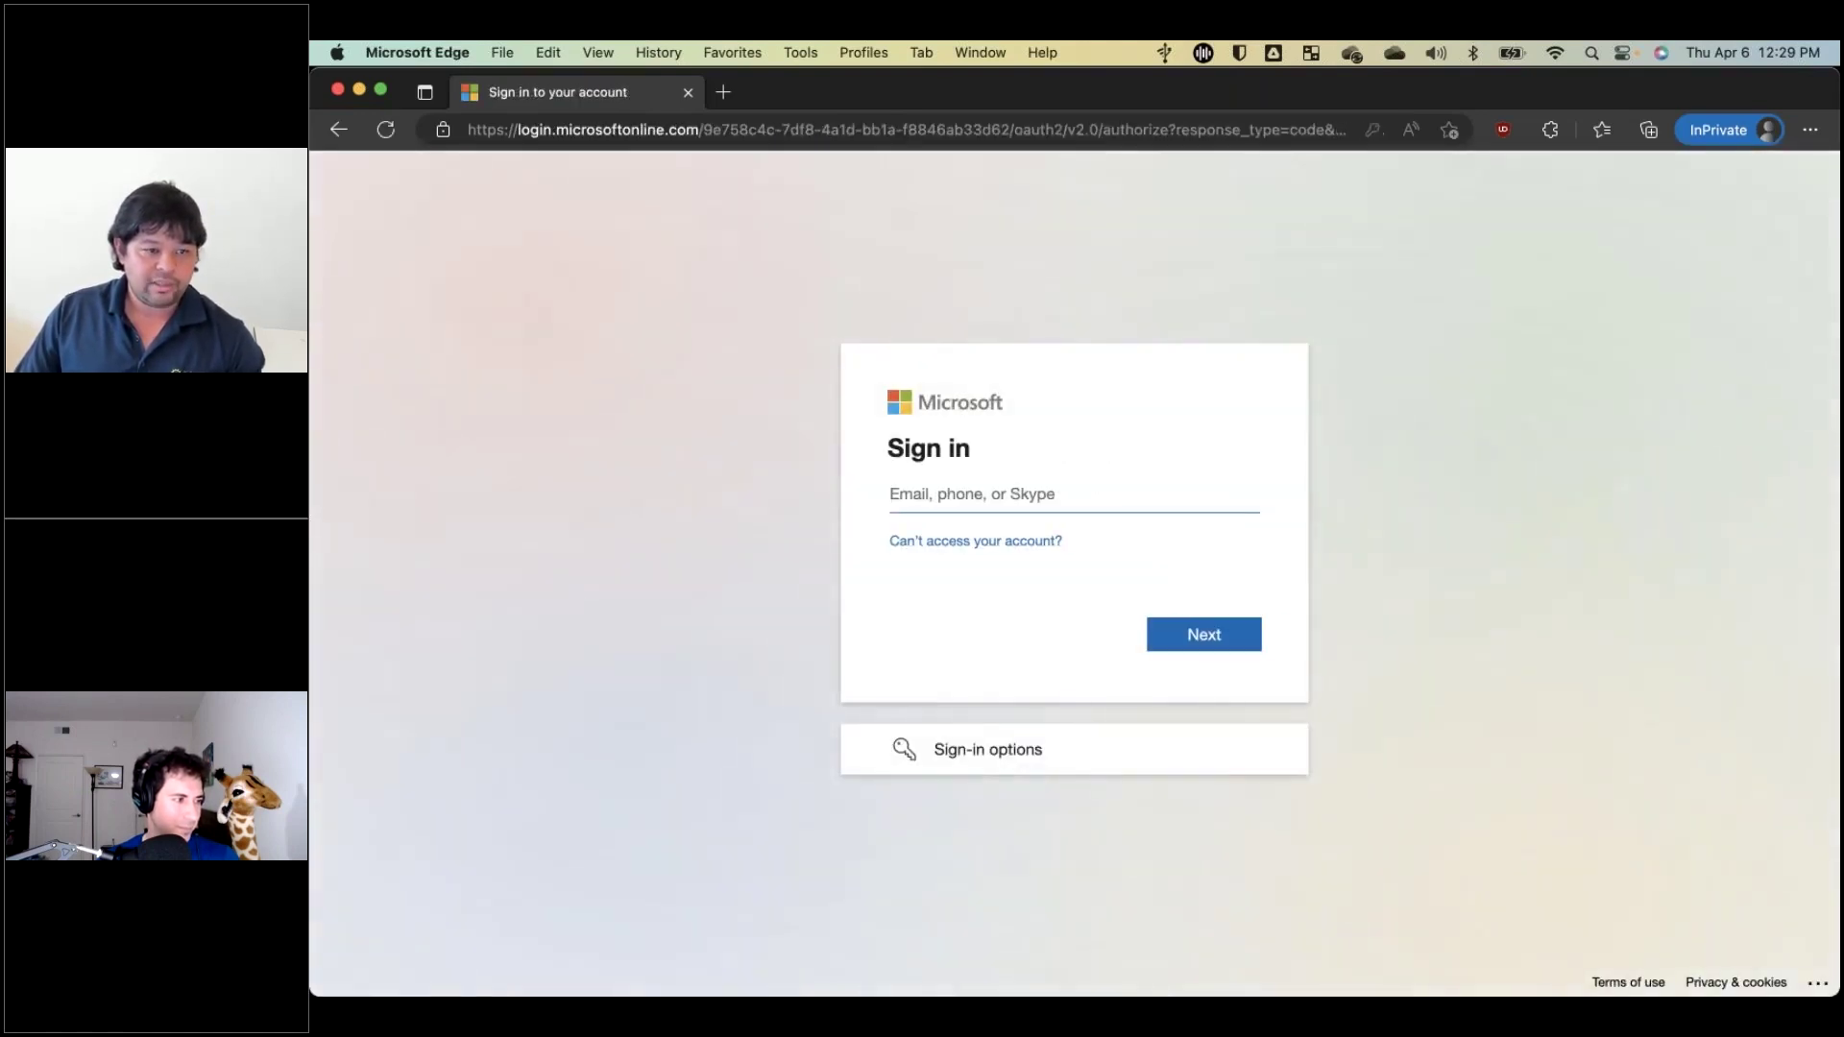
pyautogui.click(1007, 491)
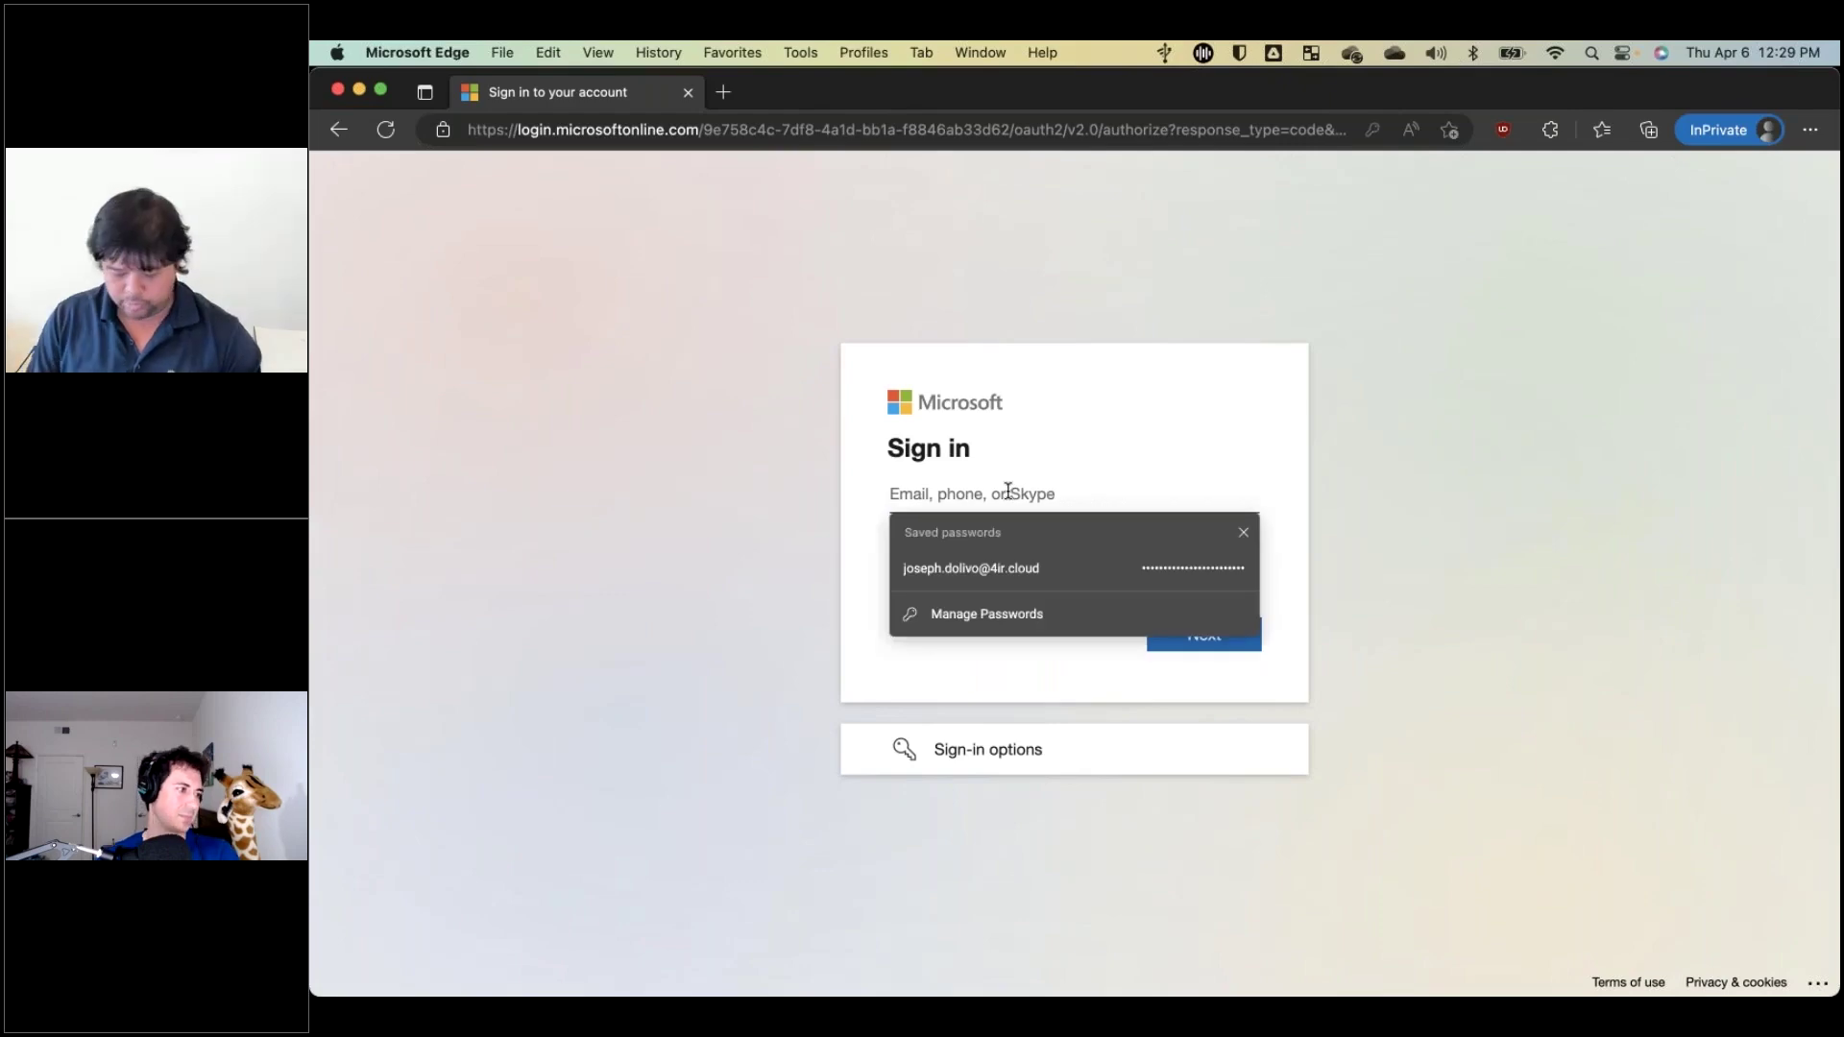
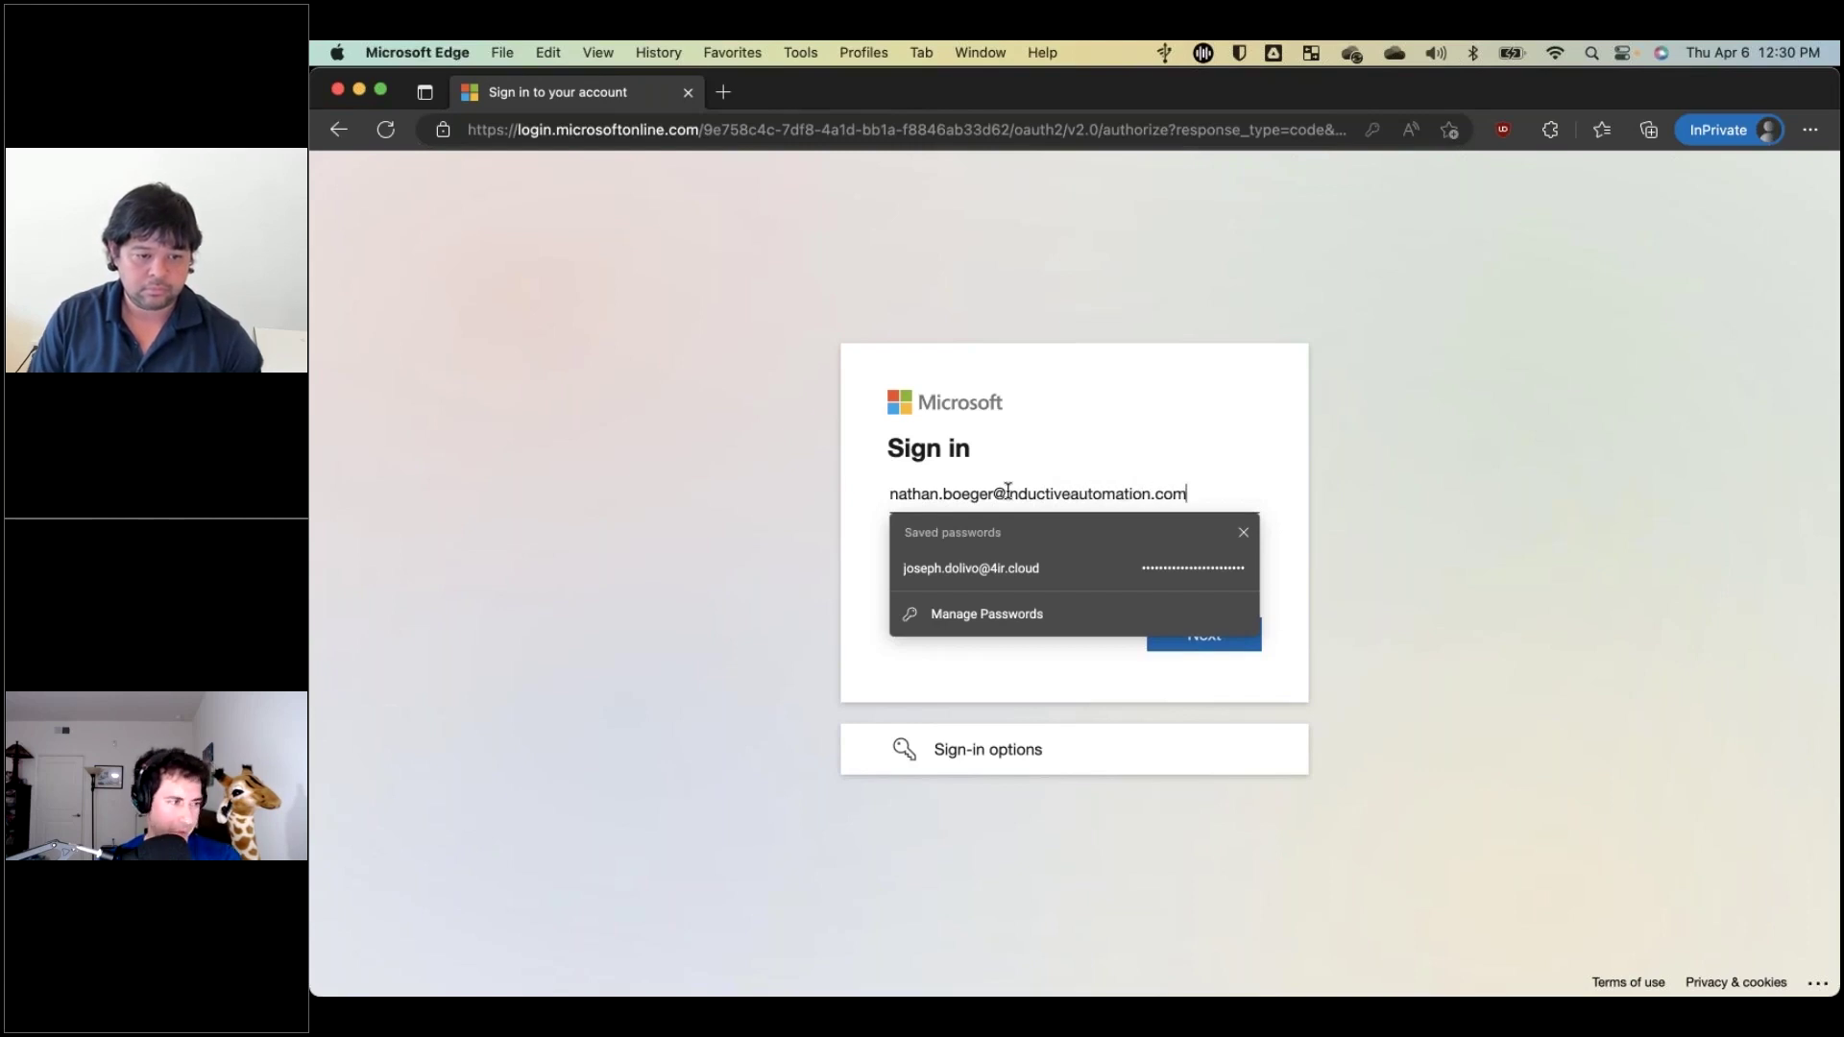
pyautogui.press('Return')
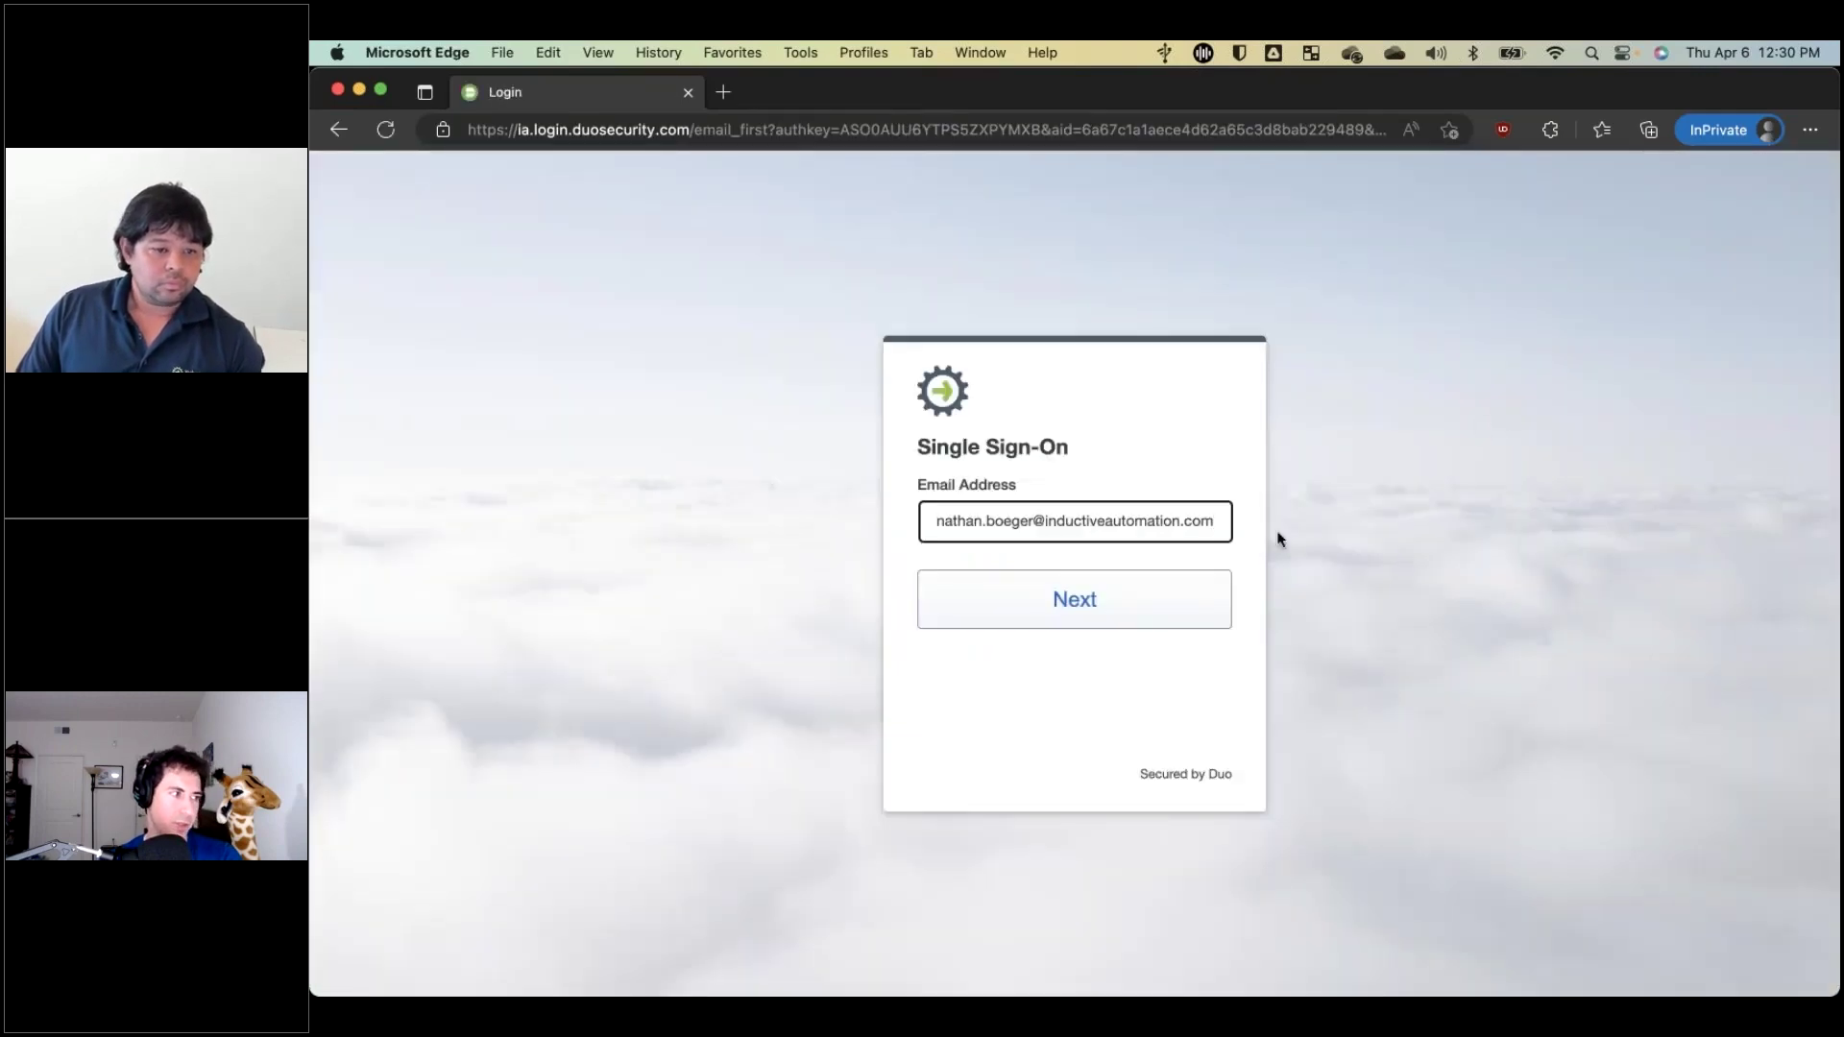
# Continue to Duo single sign-on and log in with the account password.
pyautogui.click(1078, 603)
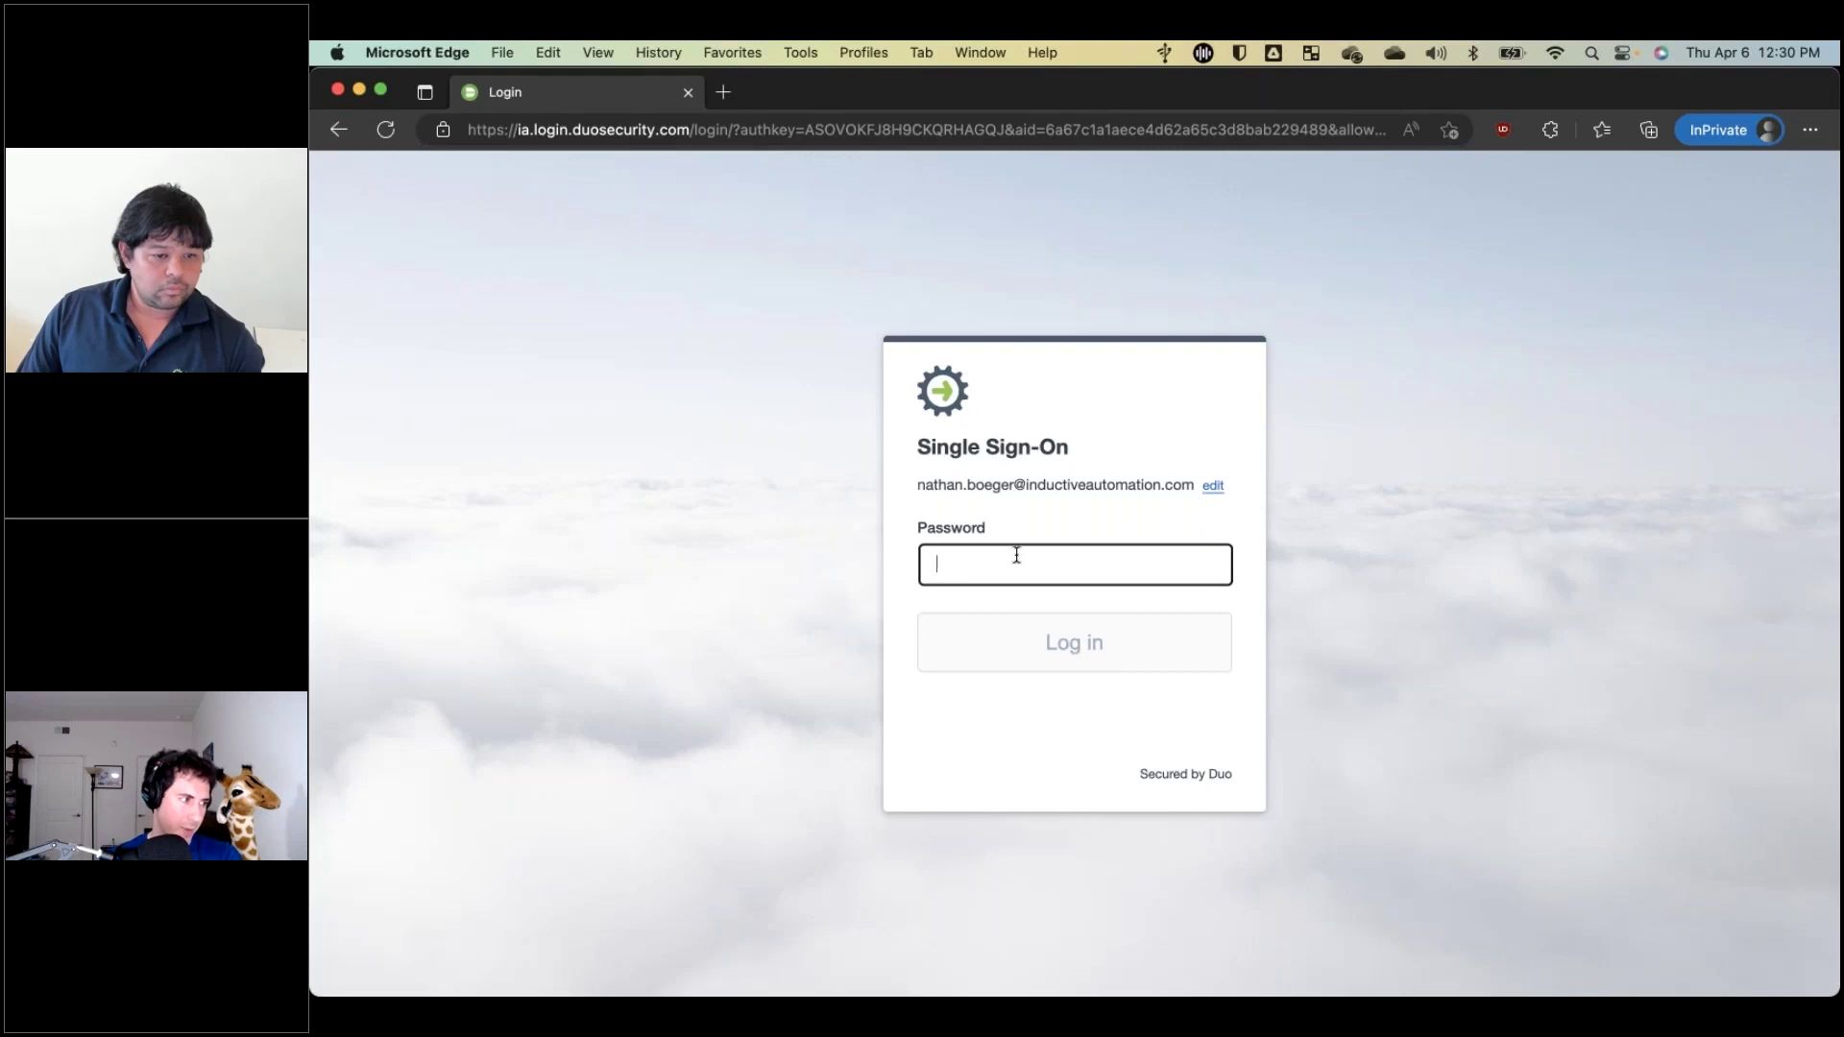
pyautogui.write('•••••••')
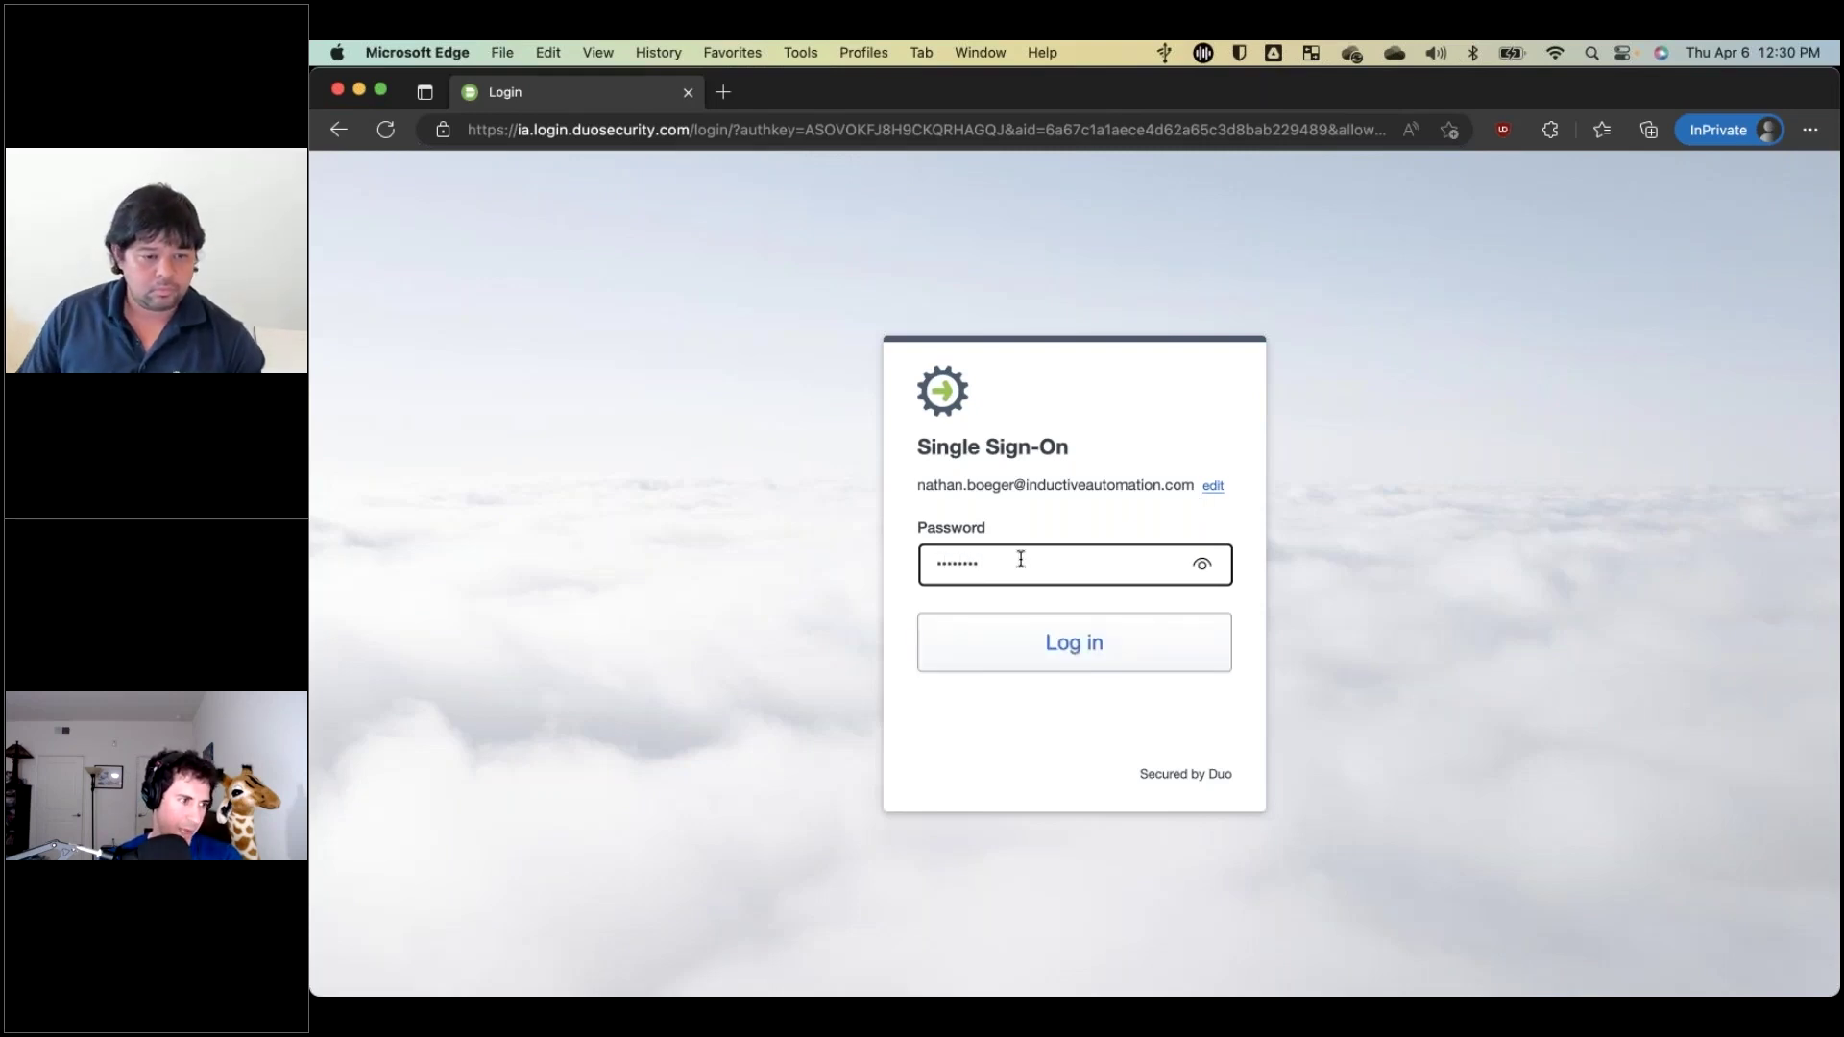
pyautogui.click(1074, 642)
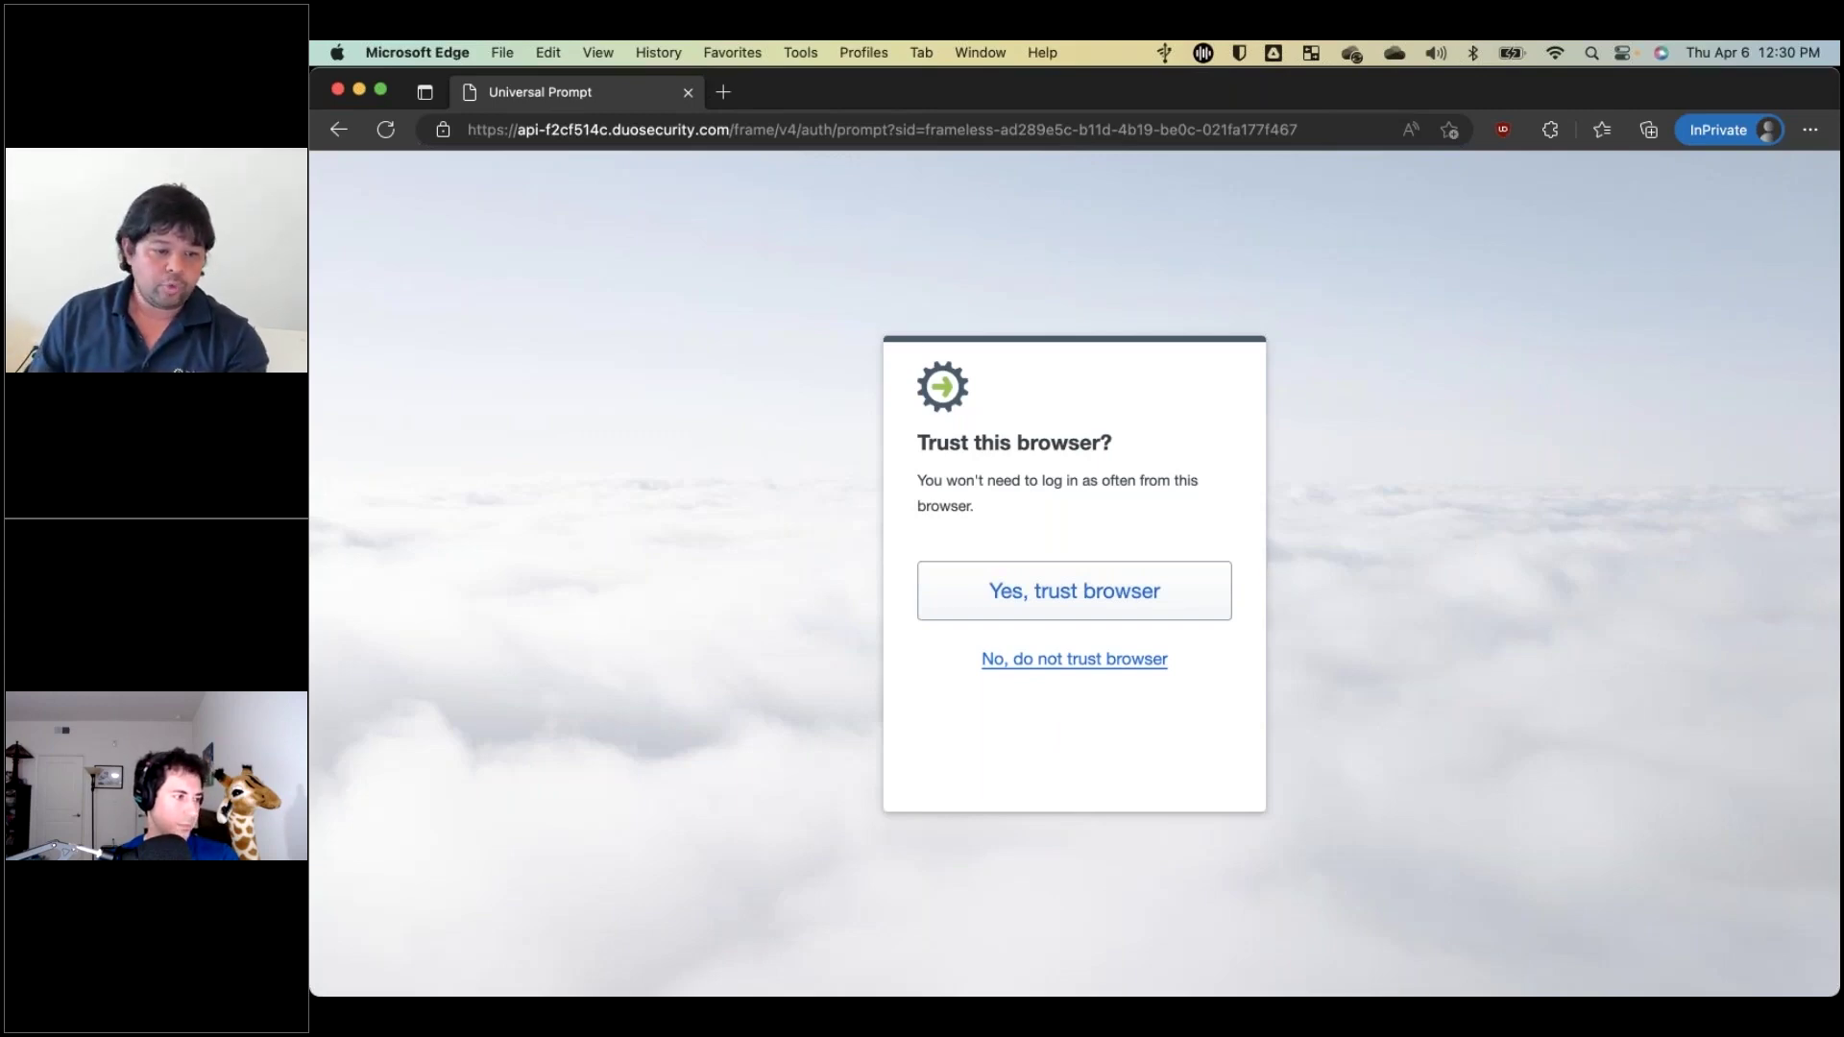
# Decline trusting the browser, skip passwordless setup, and decline staying signed in.
pyautogui.click(1090, 659)
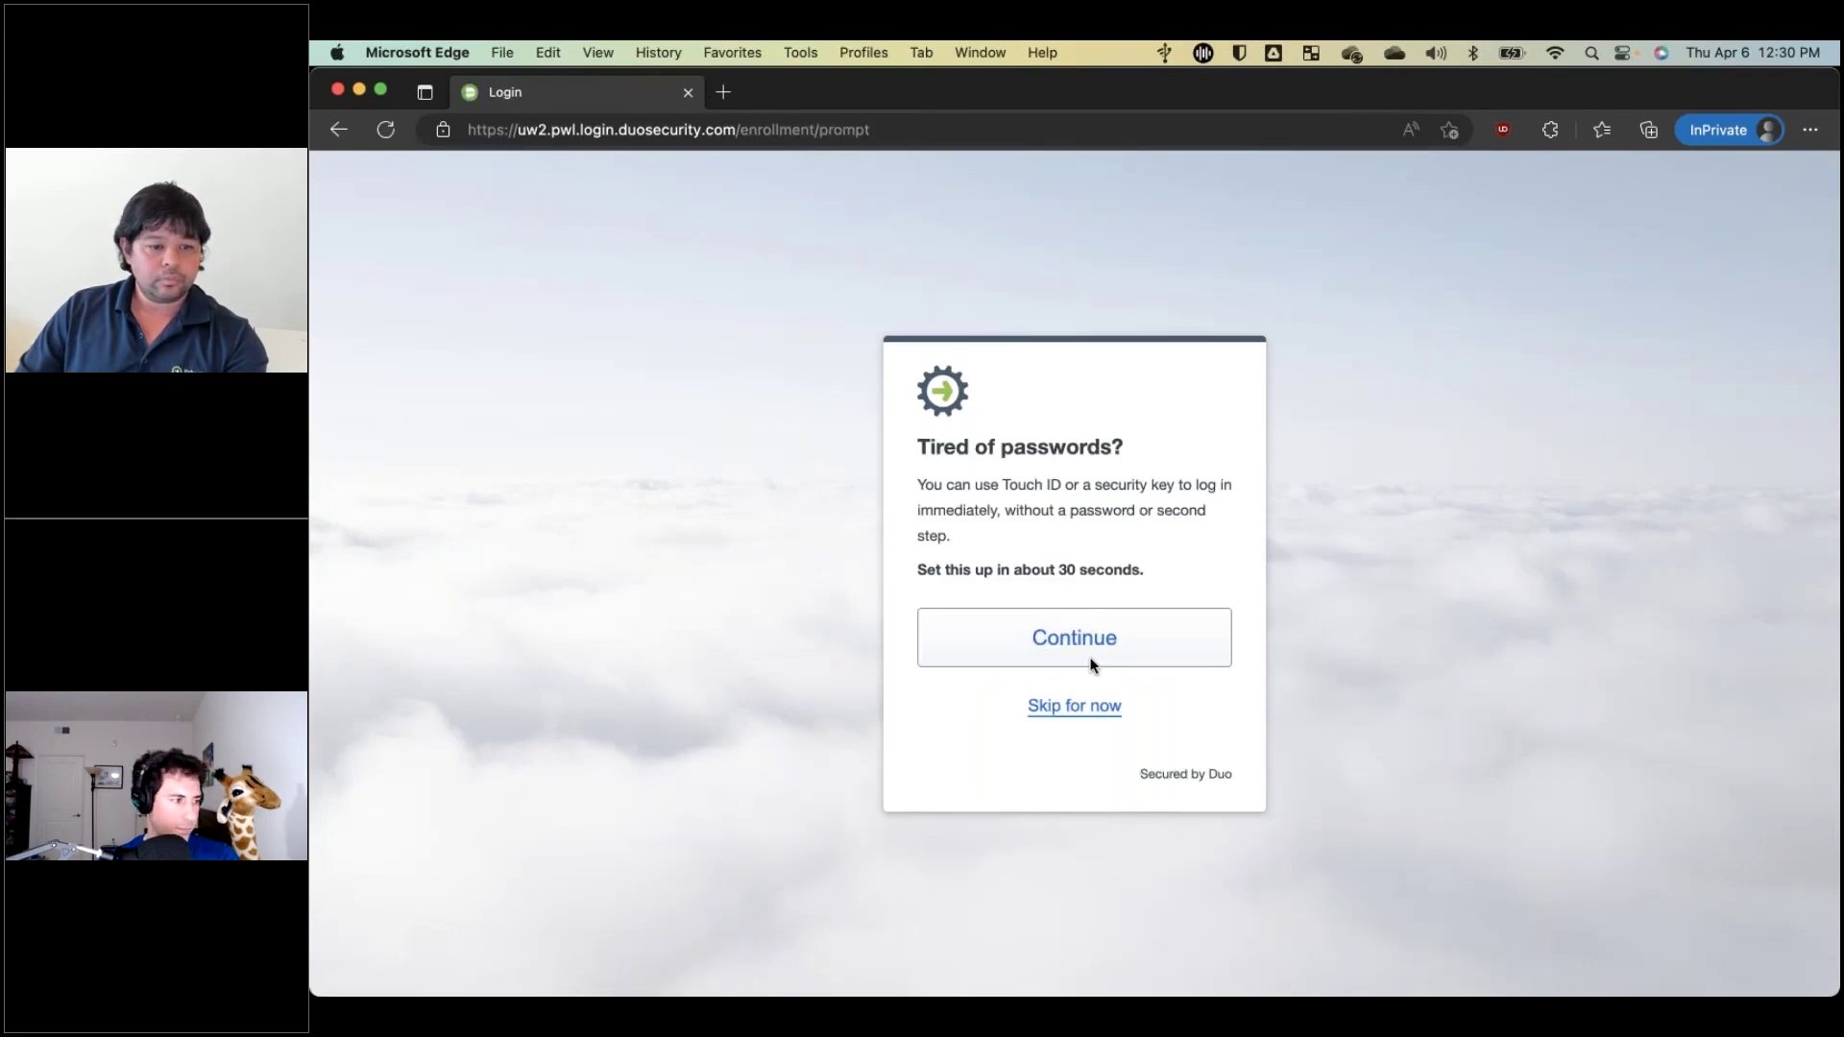
pyautogui.click(1076, 707)
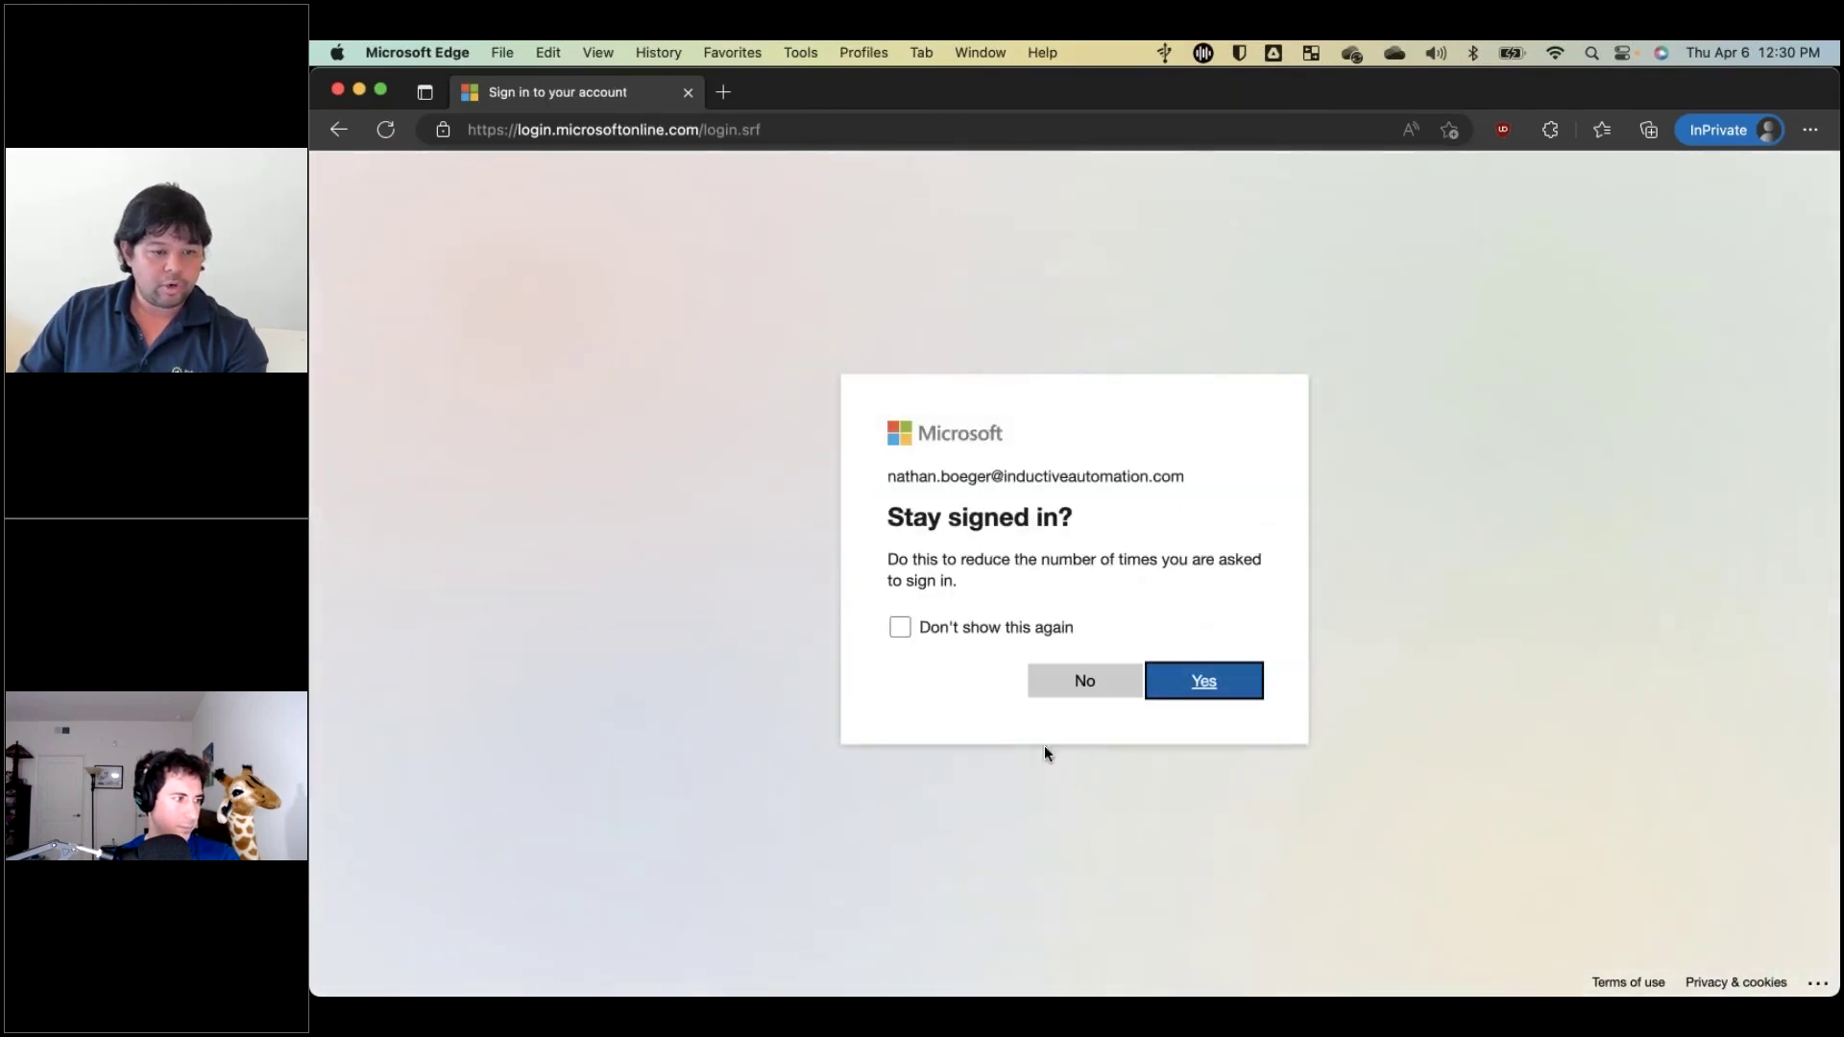
pyautogui.click(1080, 683)
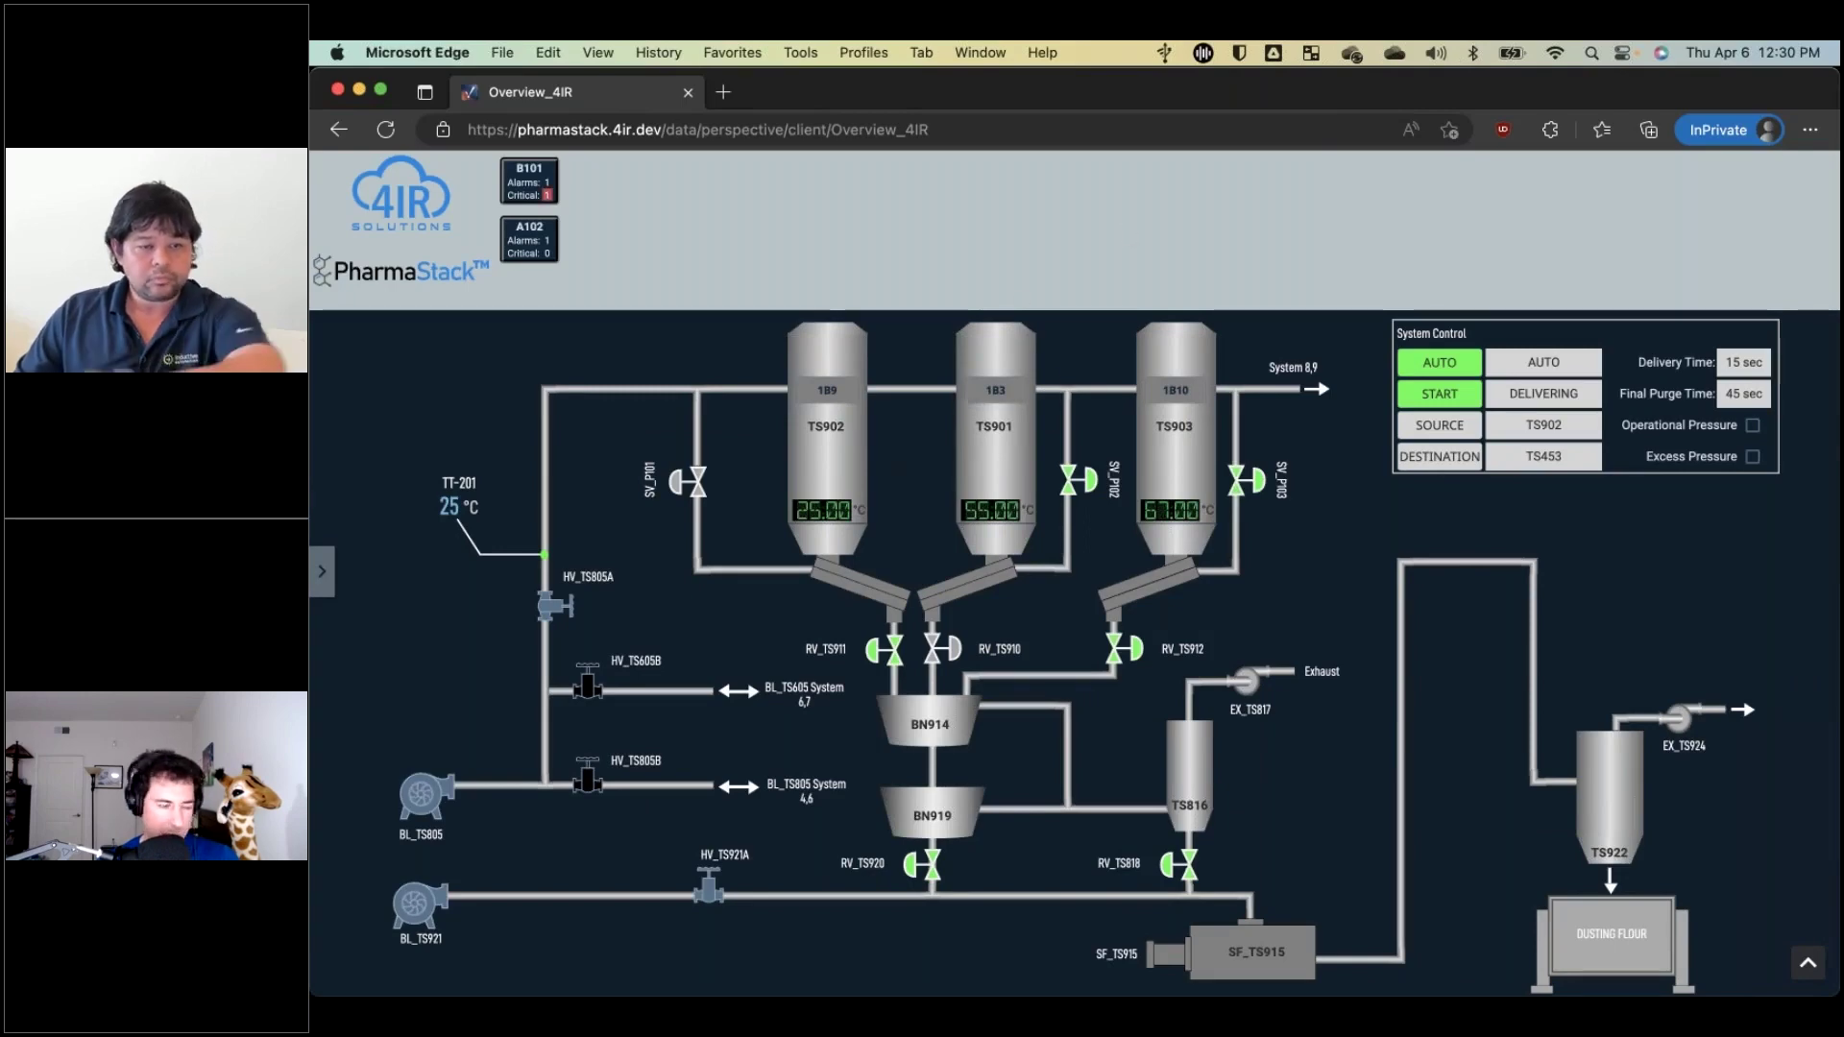
# From the navigation drawer, open Overview > Process Layout.
pyautogui.click(321, 571)
pyautogui.click(384, 335)
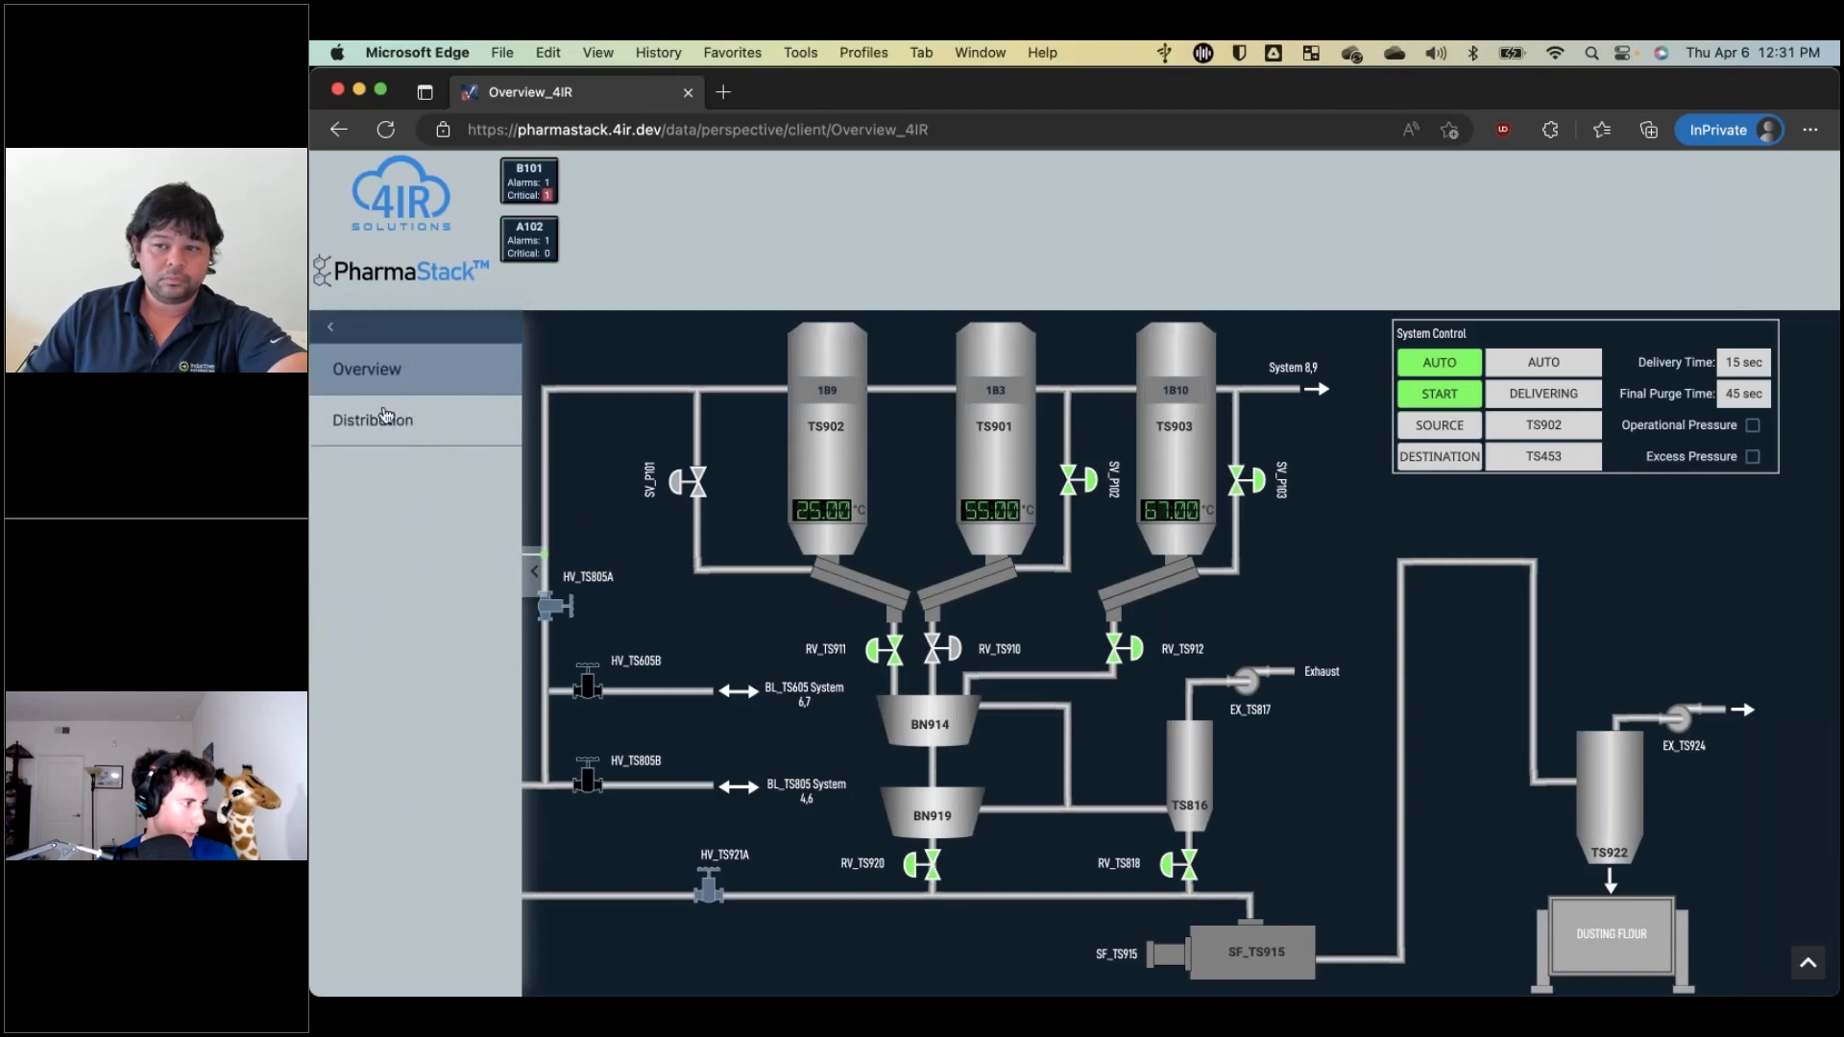
pyautogui.click(363, 416)
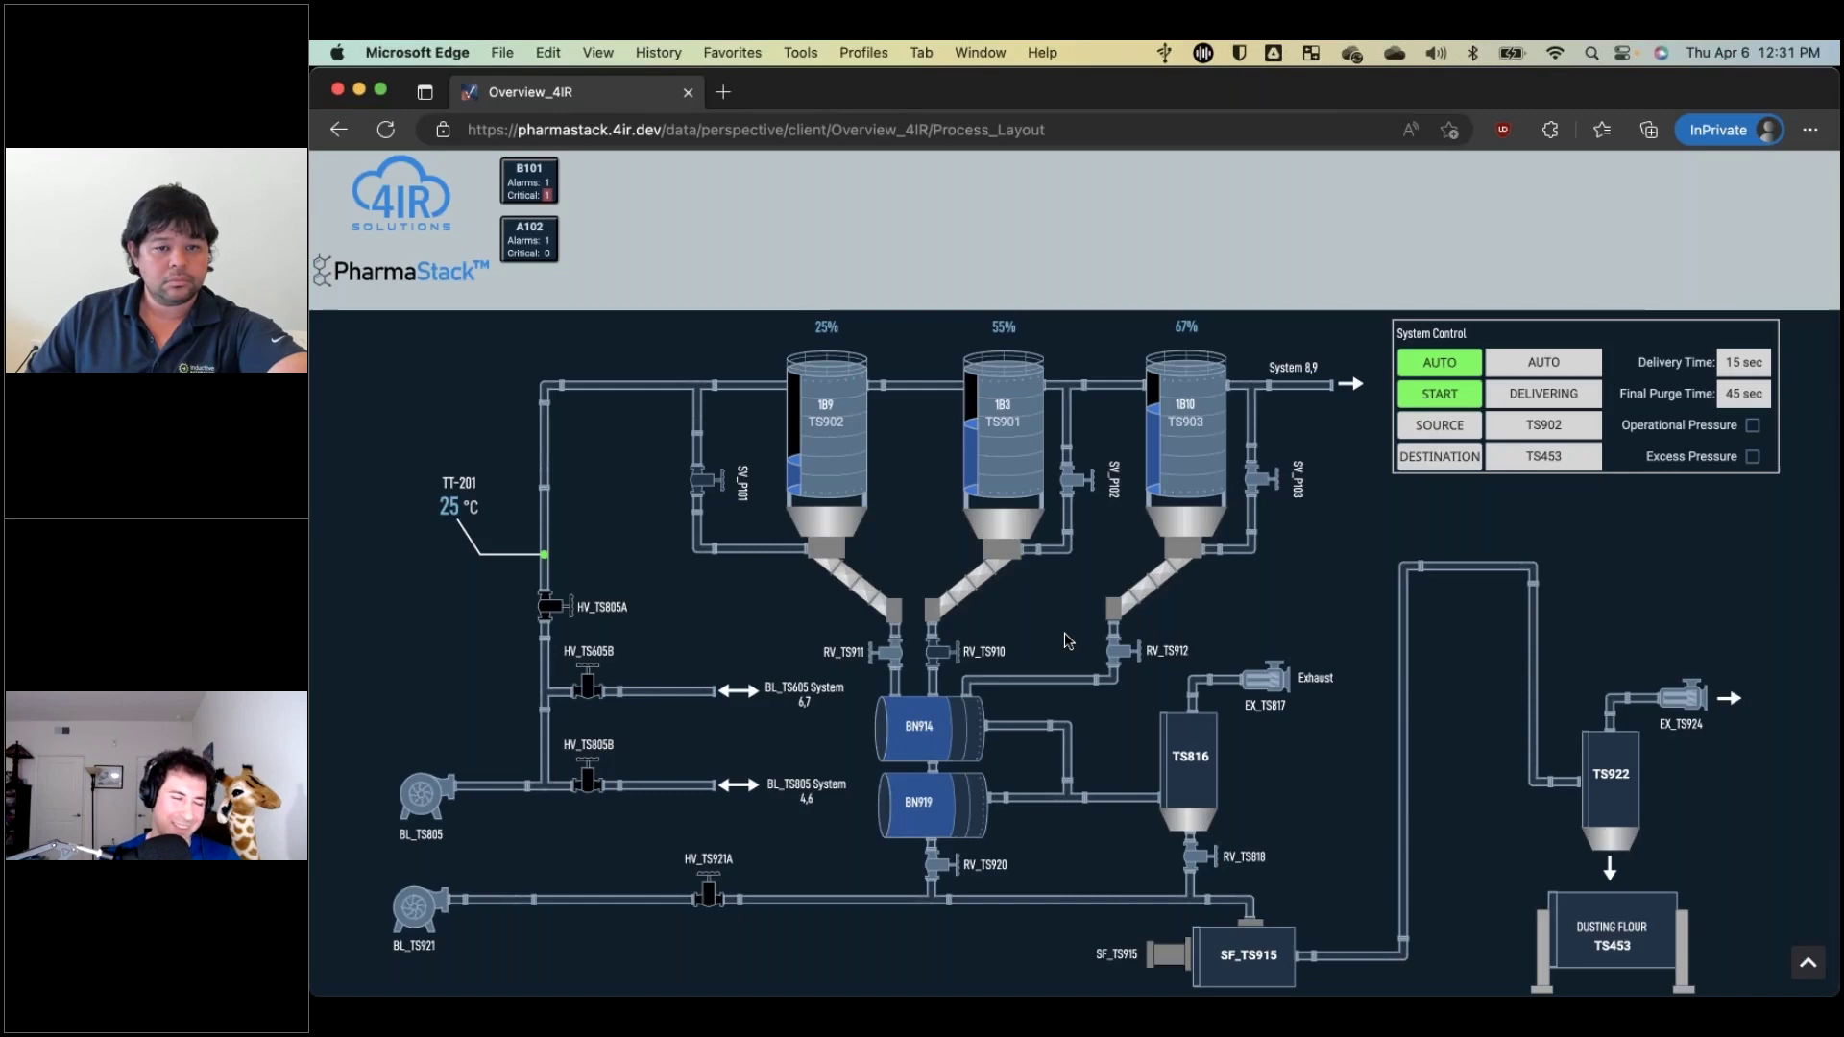
# Cancel a trial Manual change on valve SV_P103, then request Auto mode for valve SV_P102.
pyautogui.click(1261, 487)
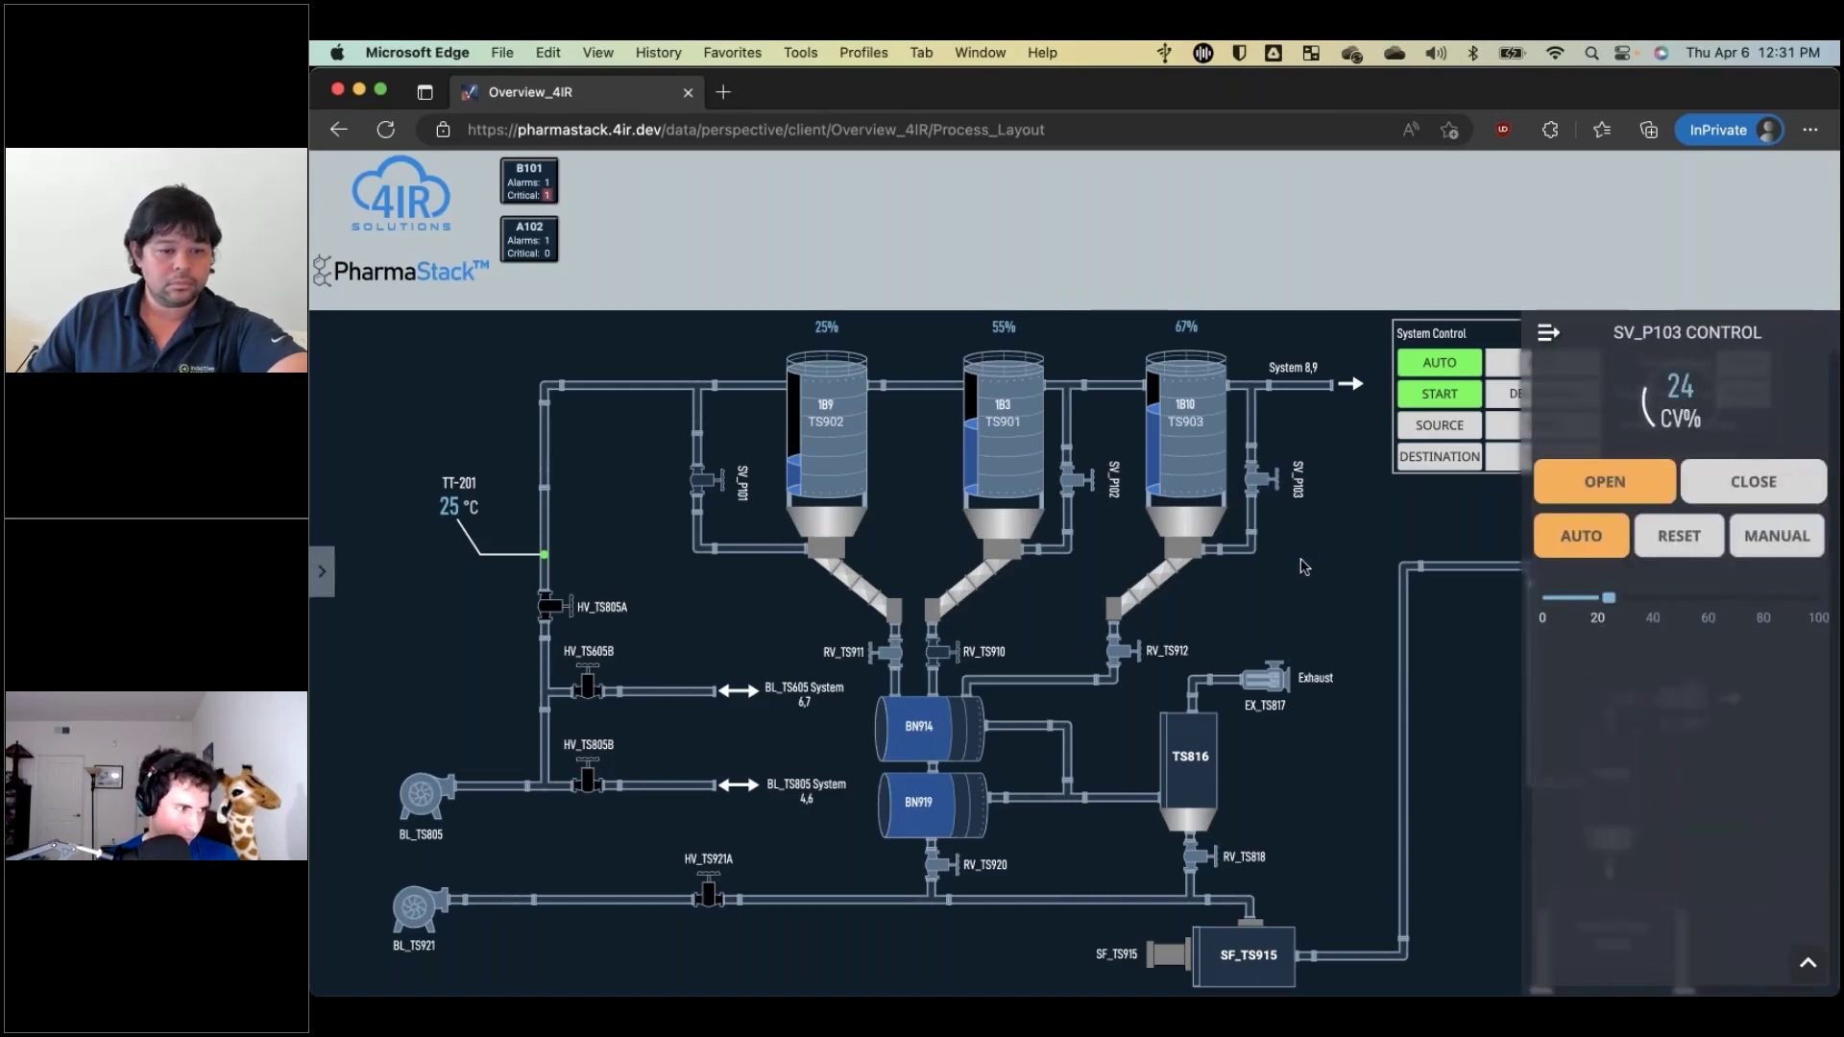
pyautogui.click(1777, 545)
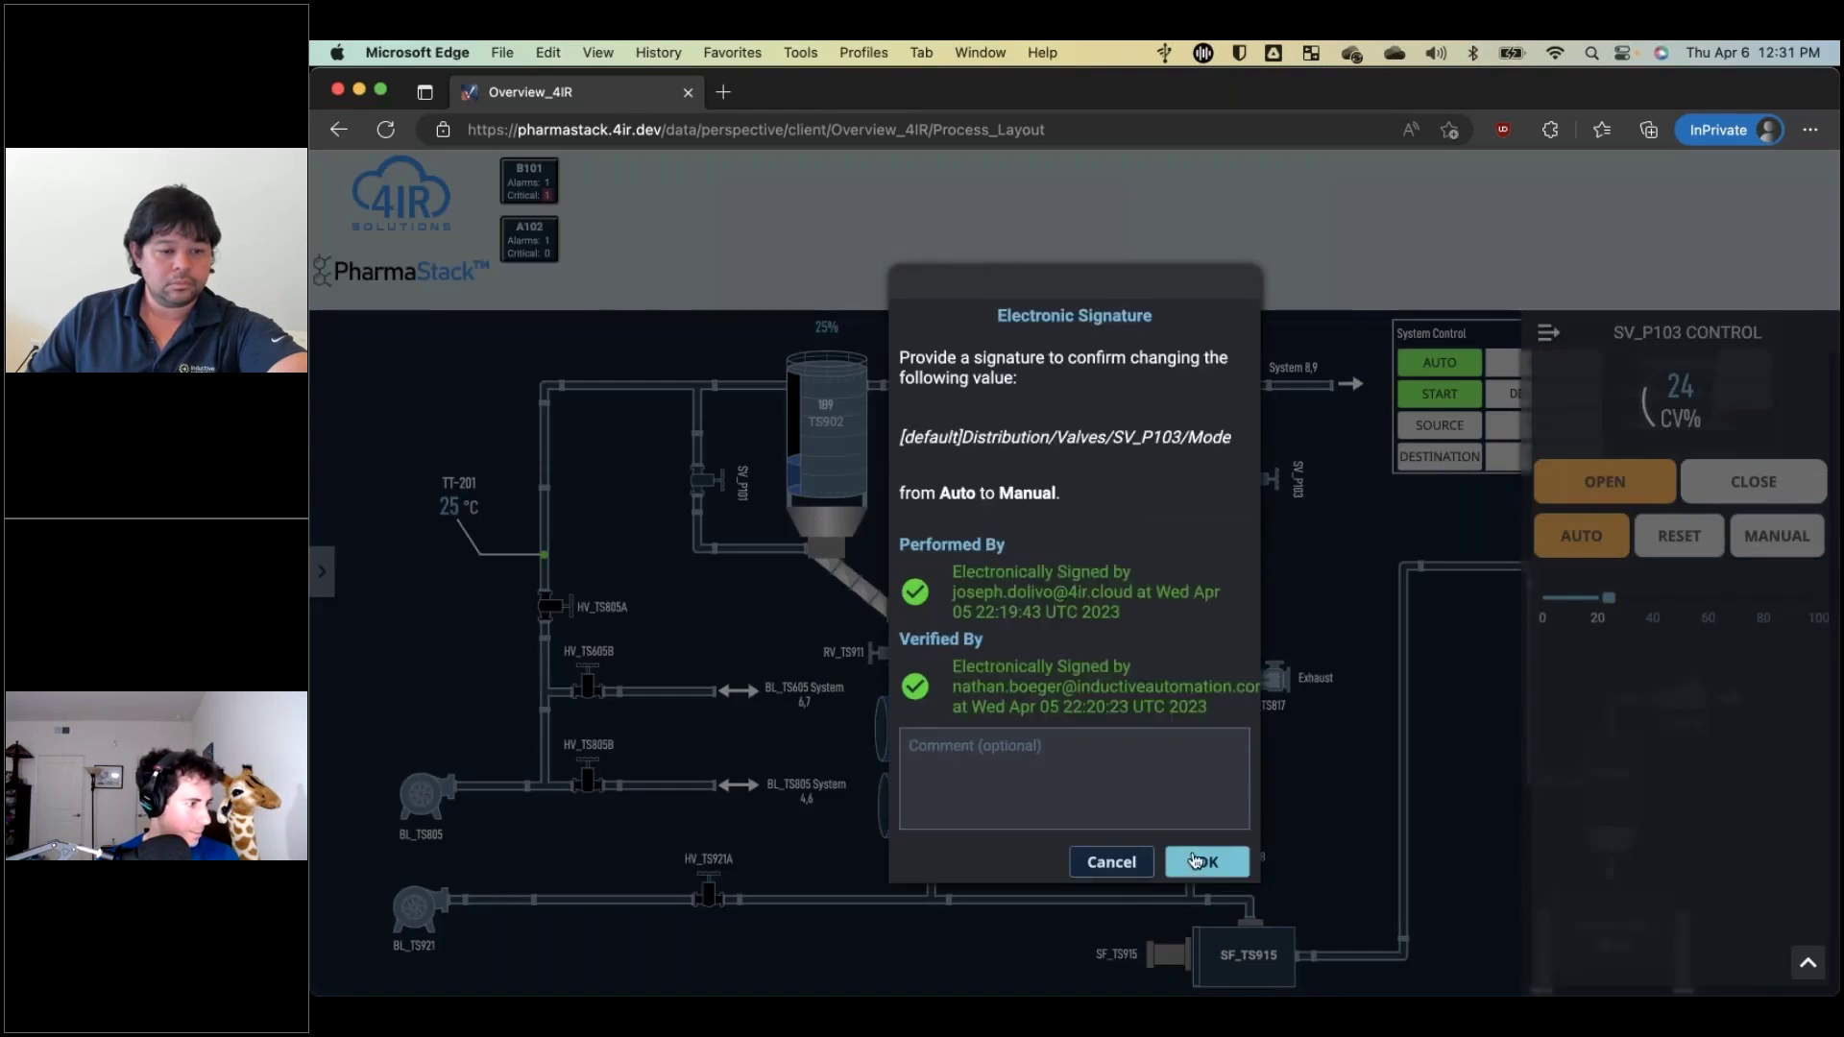
pyautogui.click(1109, 862)
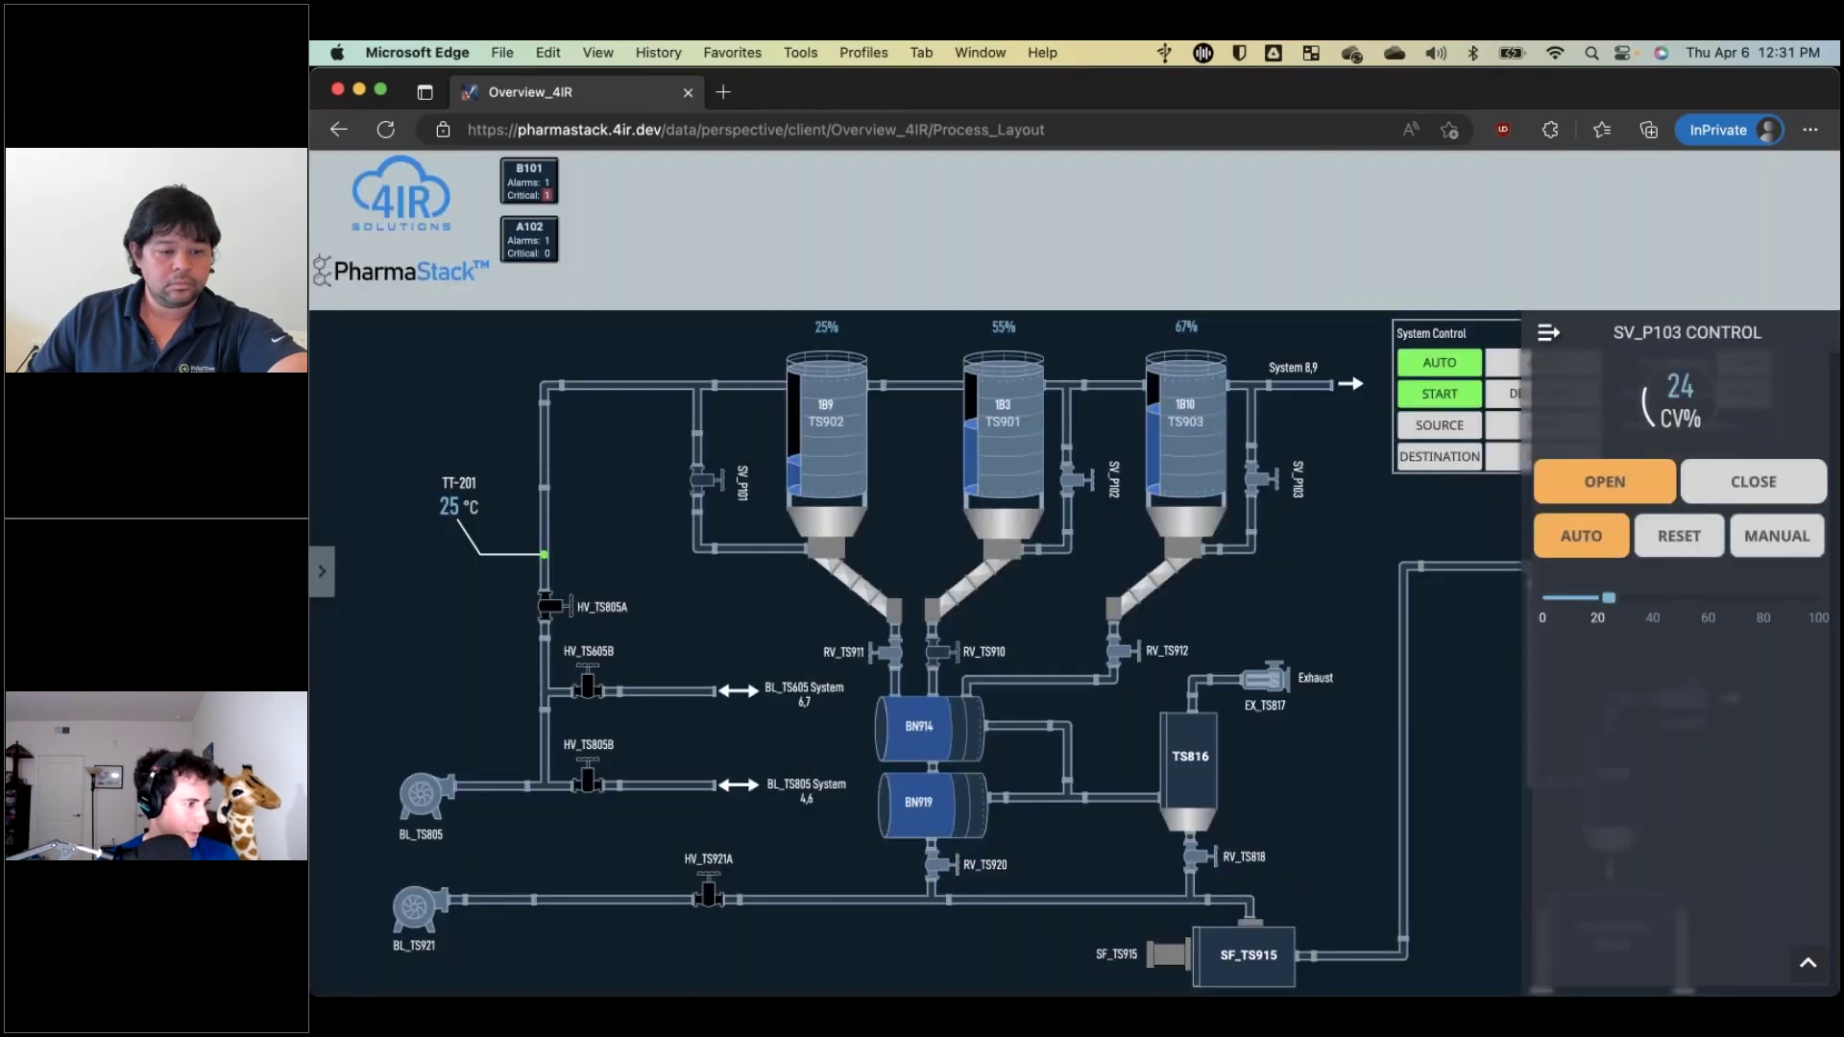
pyautogui.click(1088, 483)
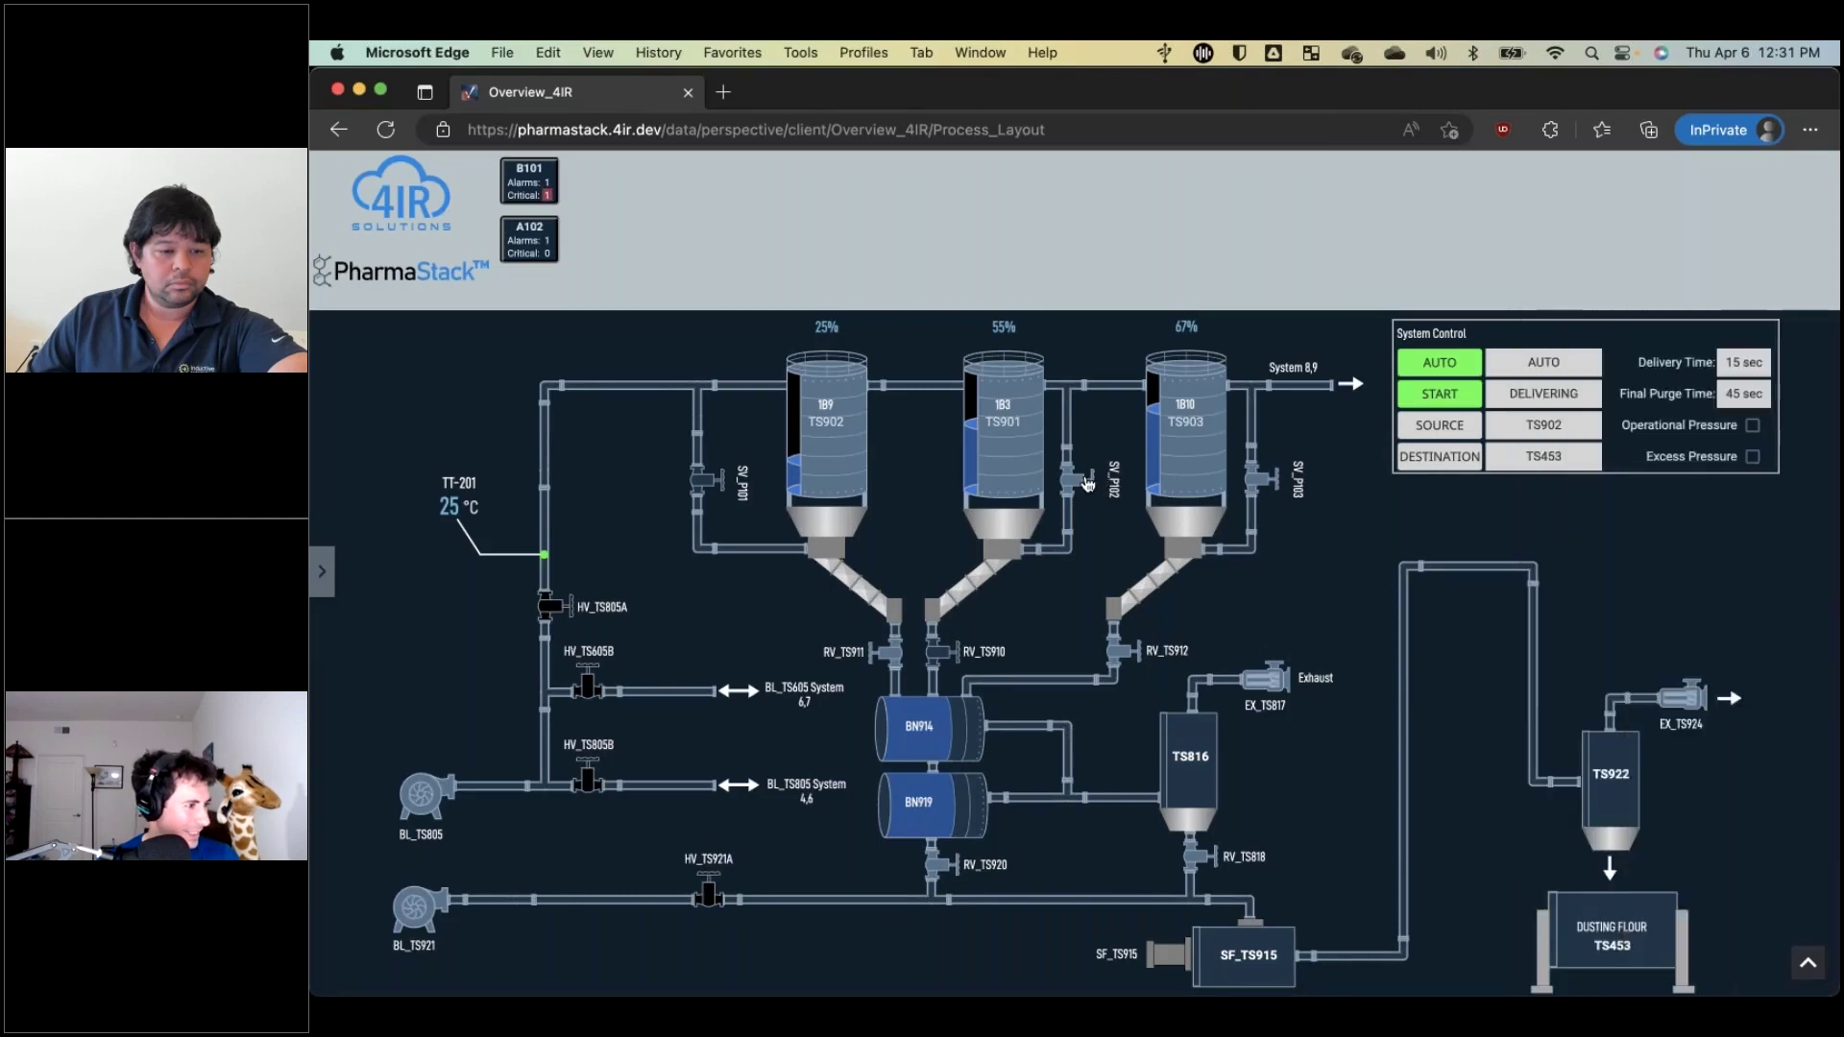
pyautogui.click(1088, 483)
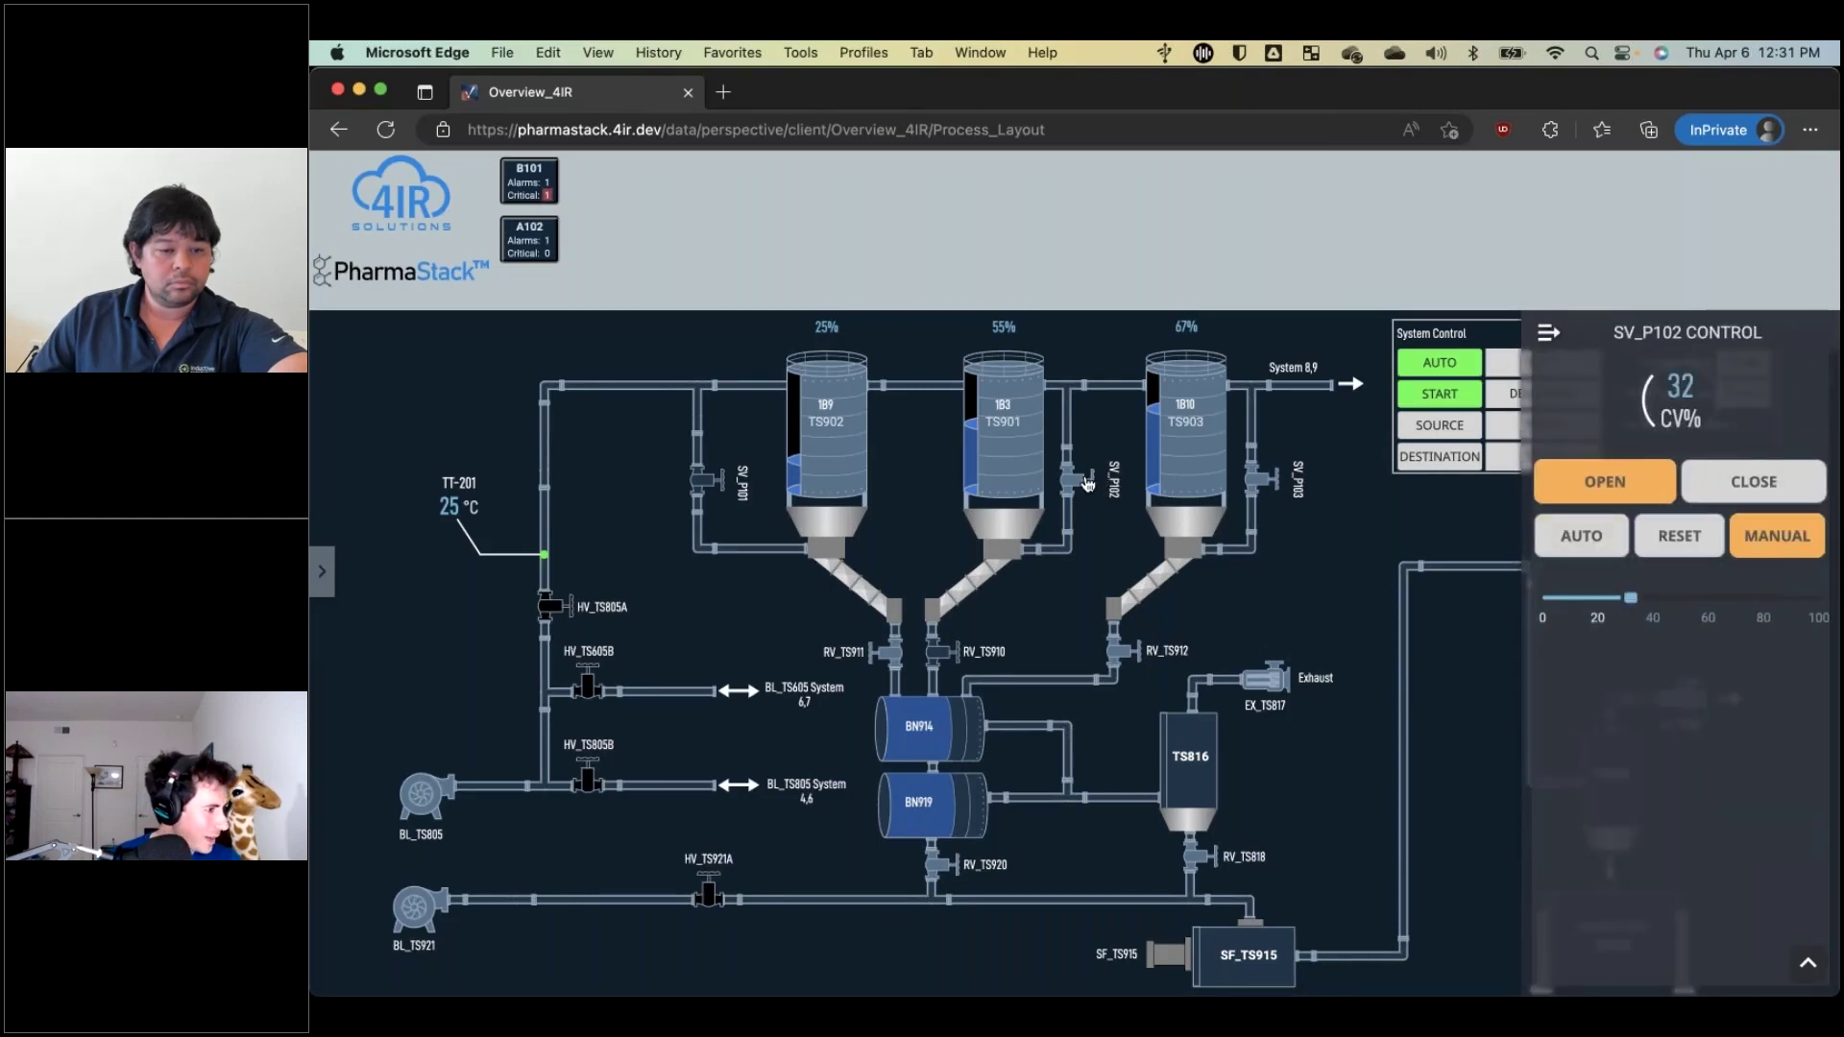
pyautogui.click(1584, 539)
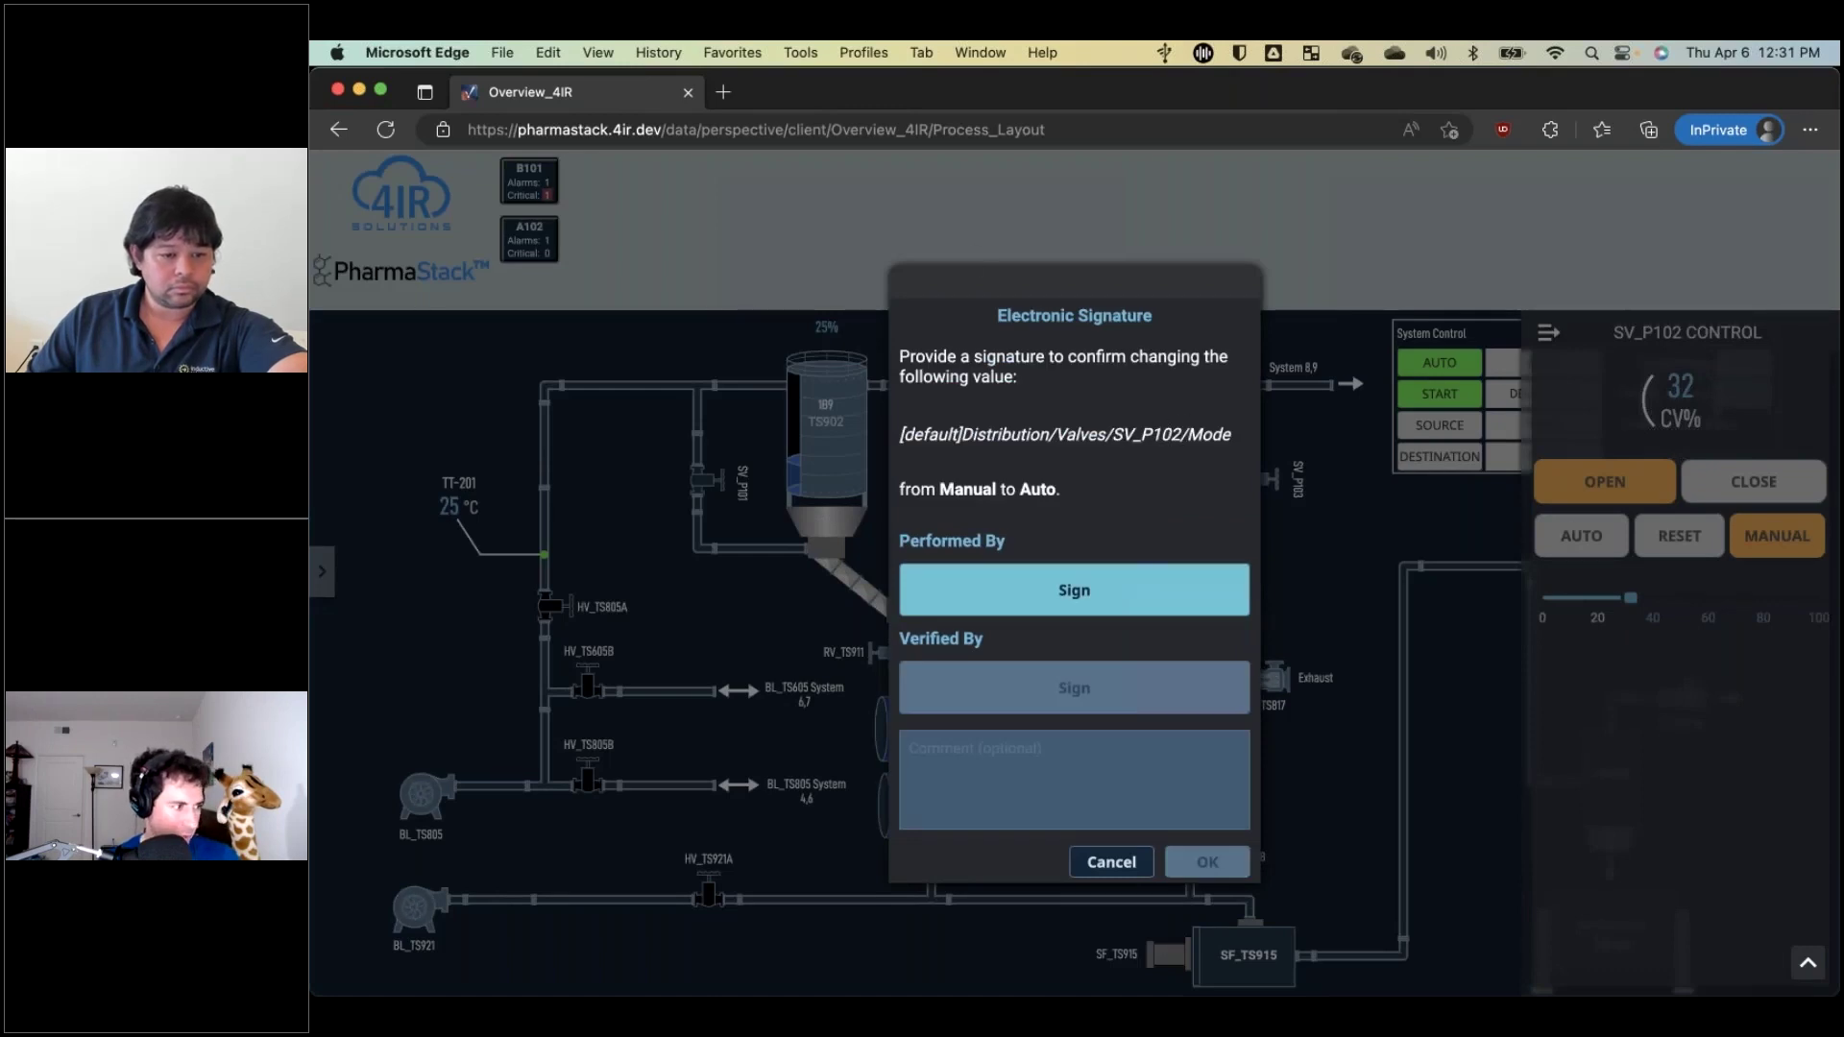
# Sign Performed By with the operator's Microsoft account and the autofilled password.
pyautogui.click(1037, 611)
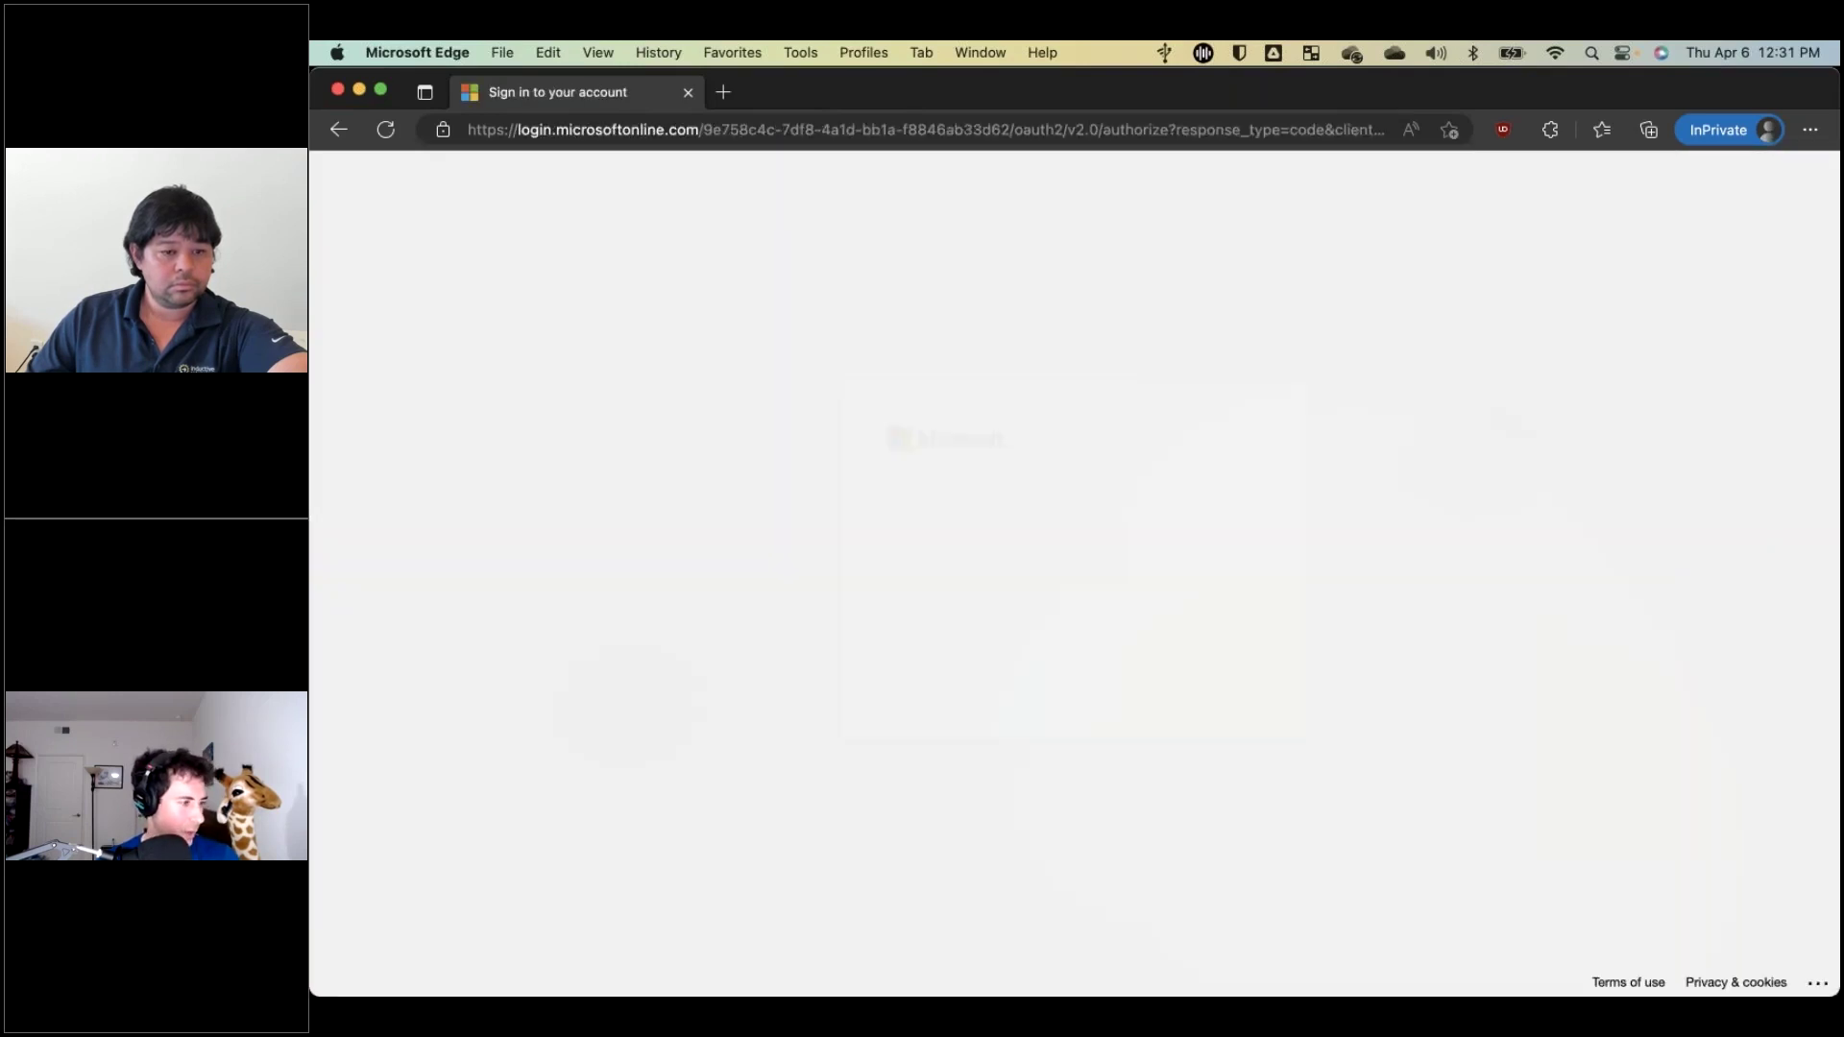
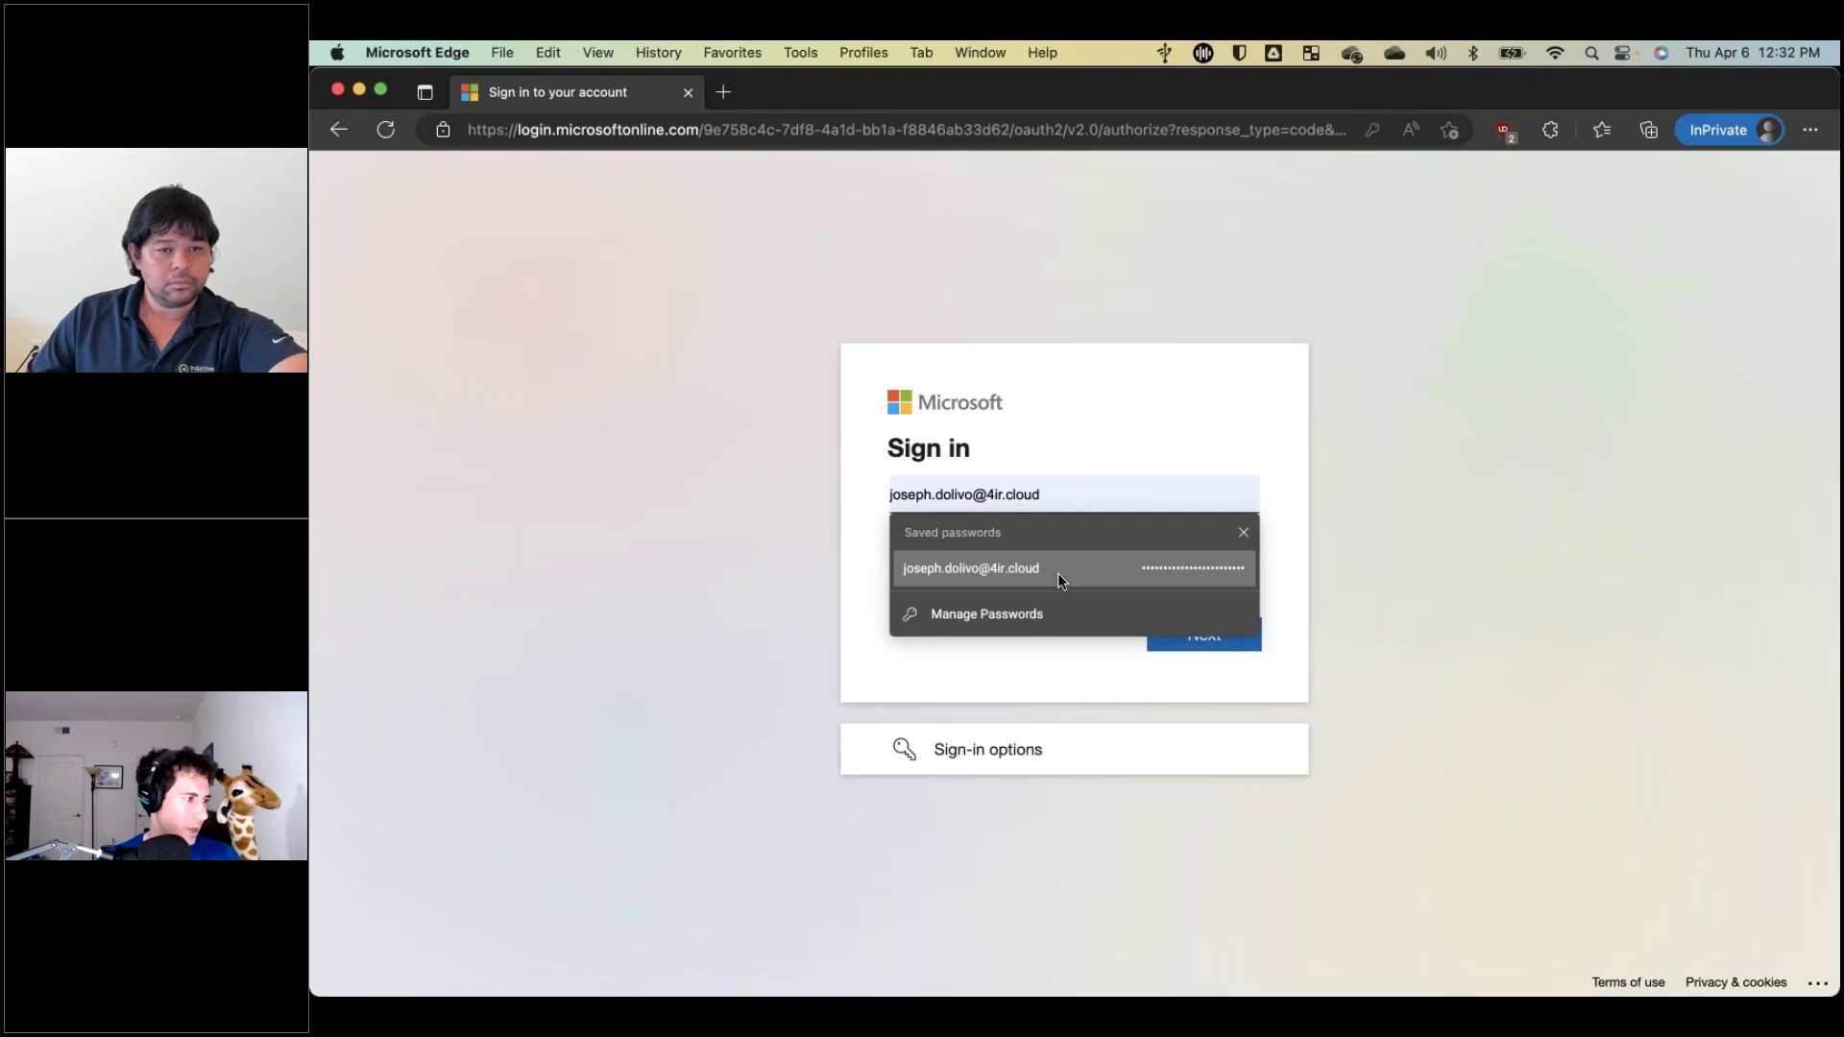
pyautogui.click(1058, 573)
pyautogui.click(1209, 646)
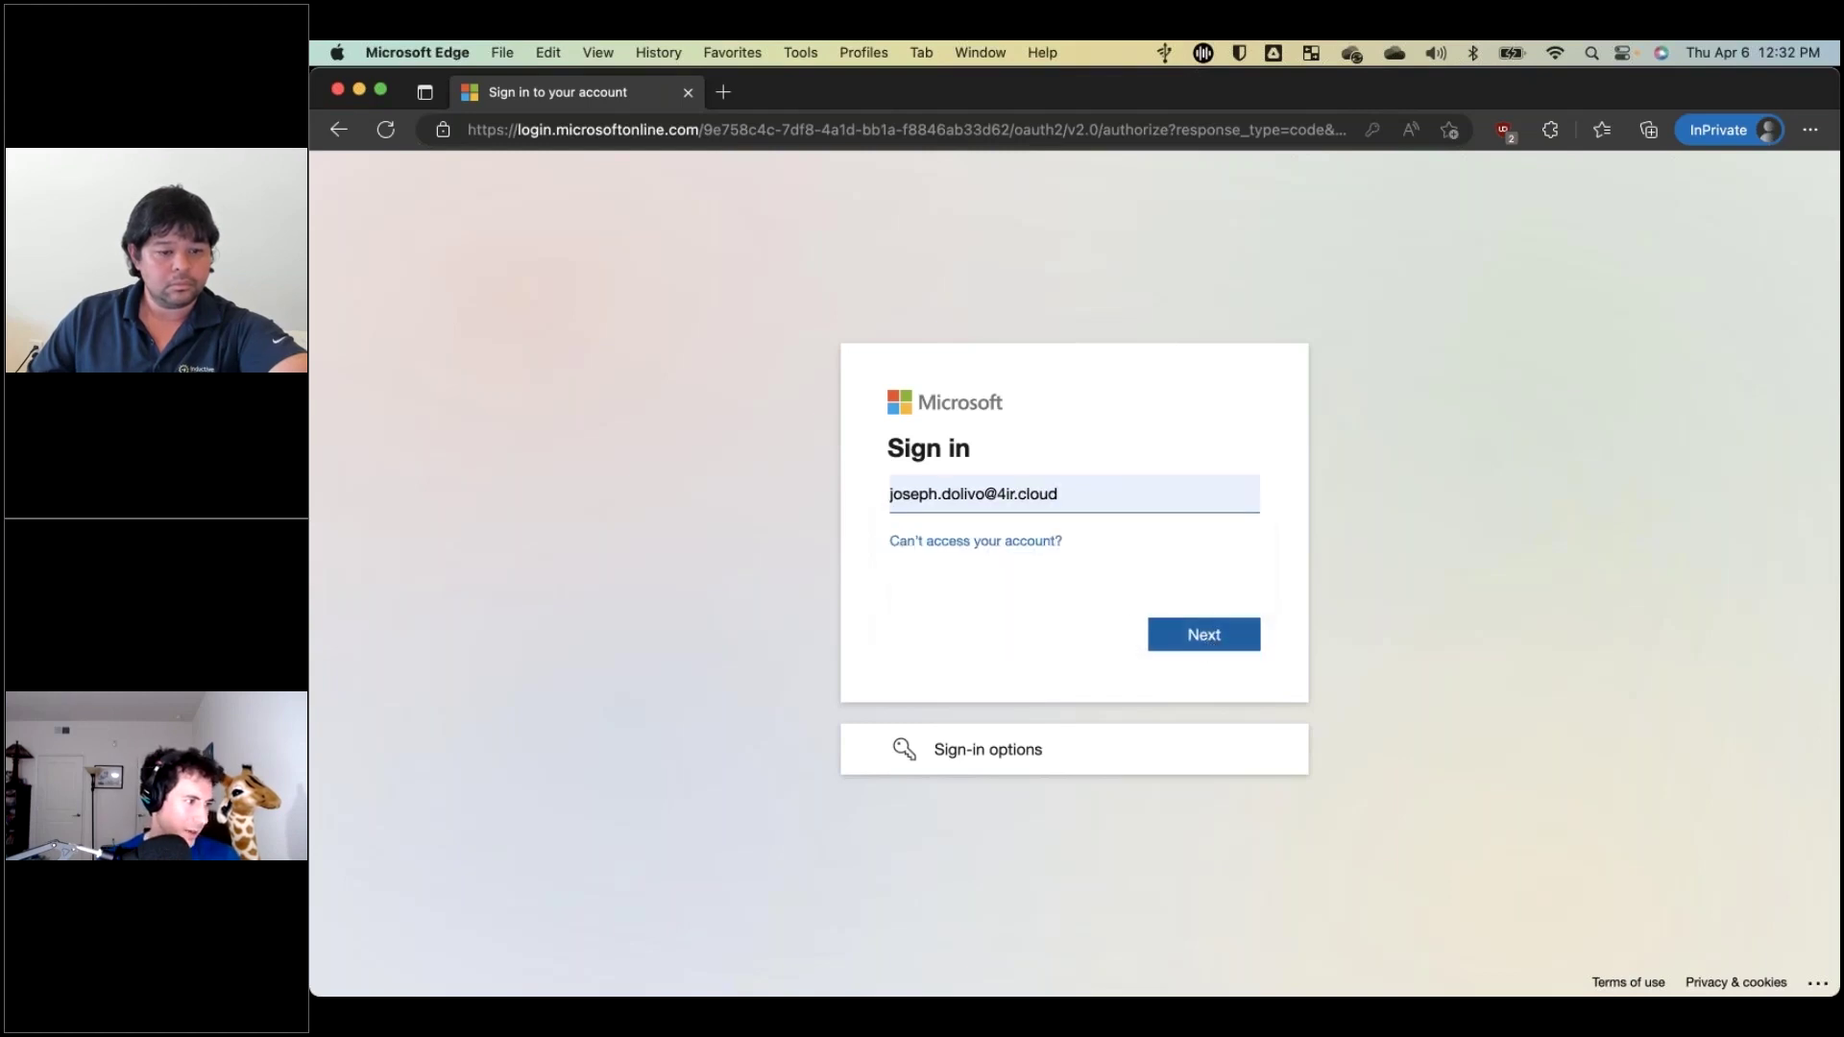
pyautogui.click(1201, 672)
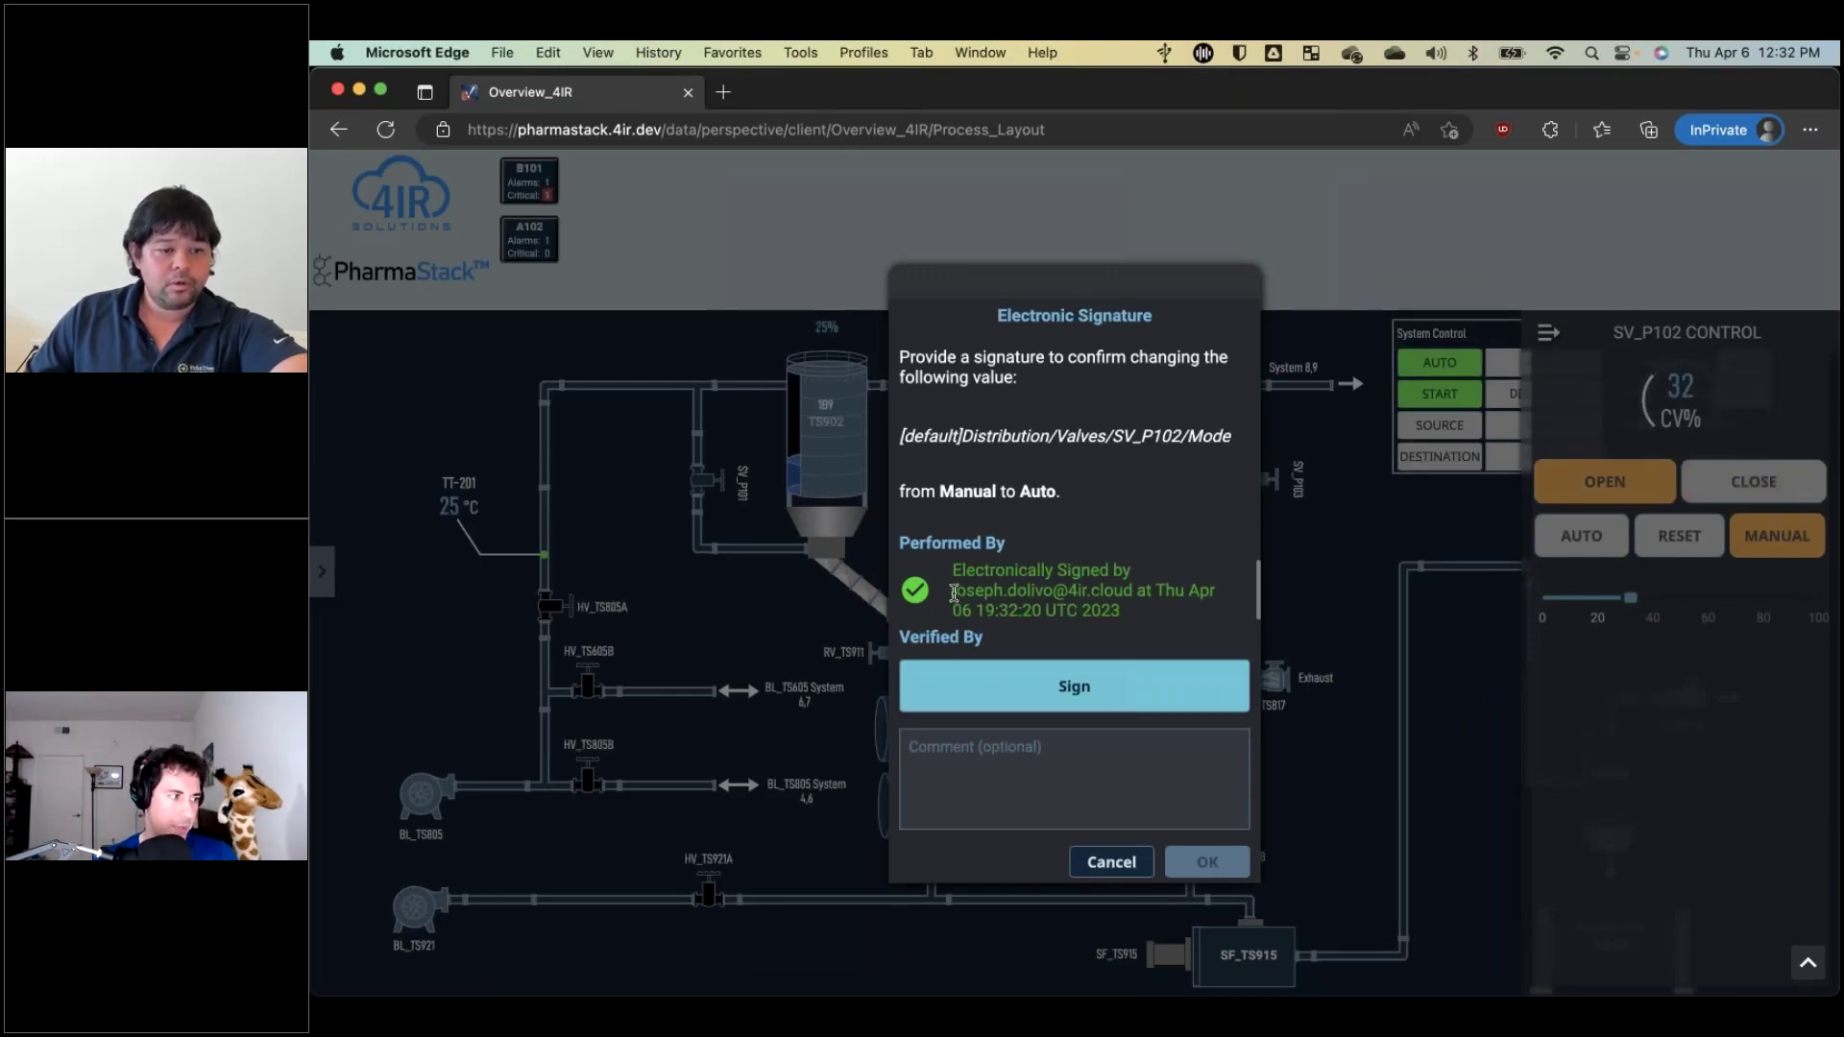
# Highlight the Performed By signer's name, then start the Verified By signature.
pyautogui.moveTo(953, 591); pyautogui.dragTo(1132, 589)
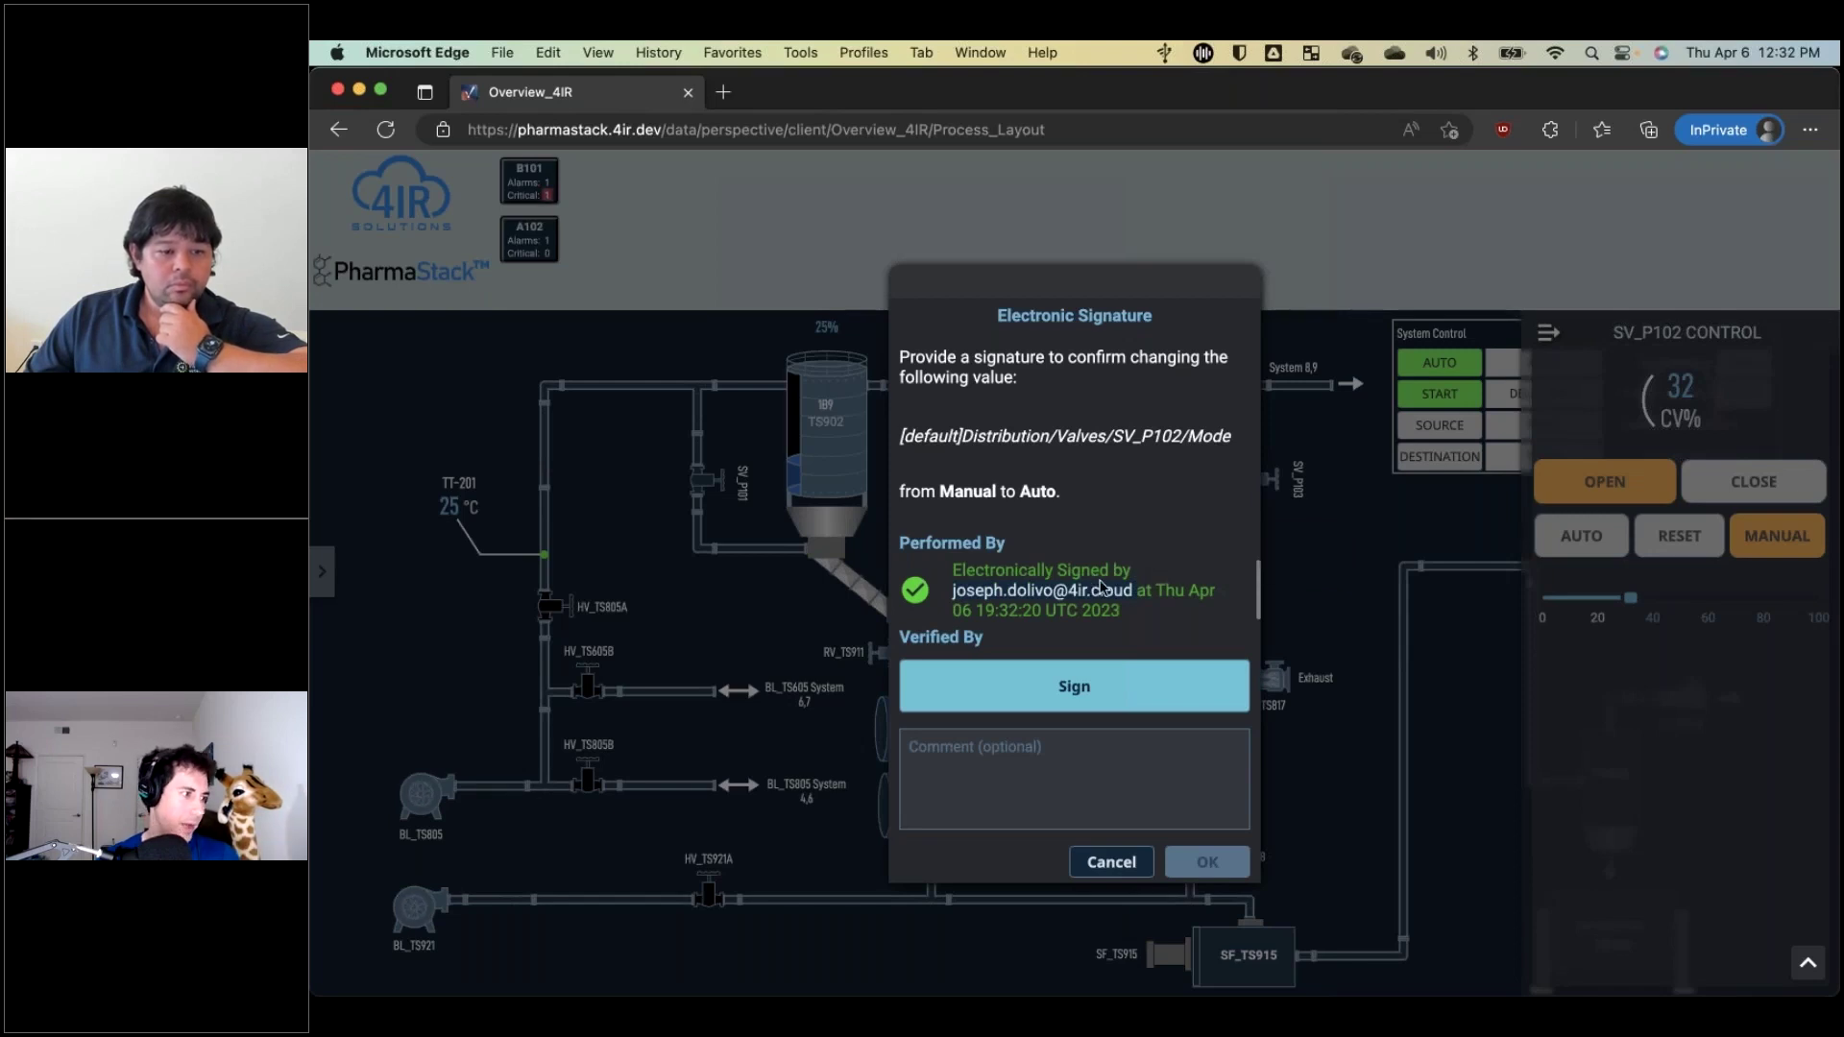
pyautogui.click(1171, 605)
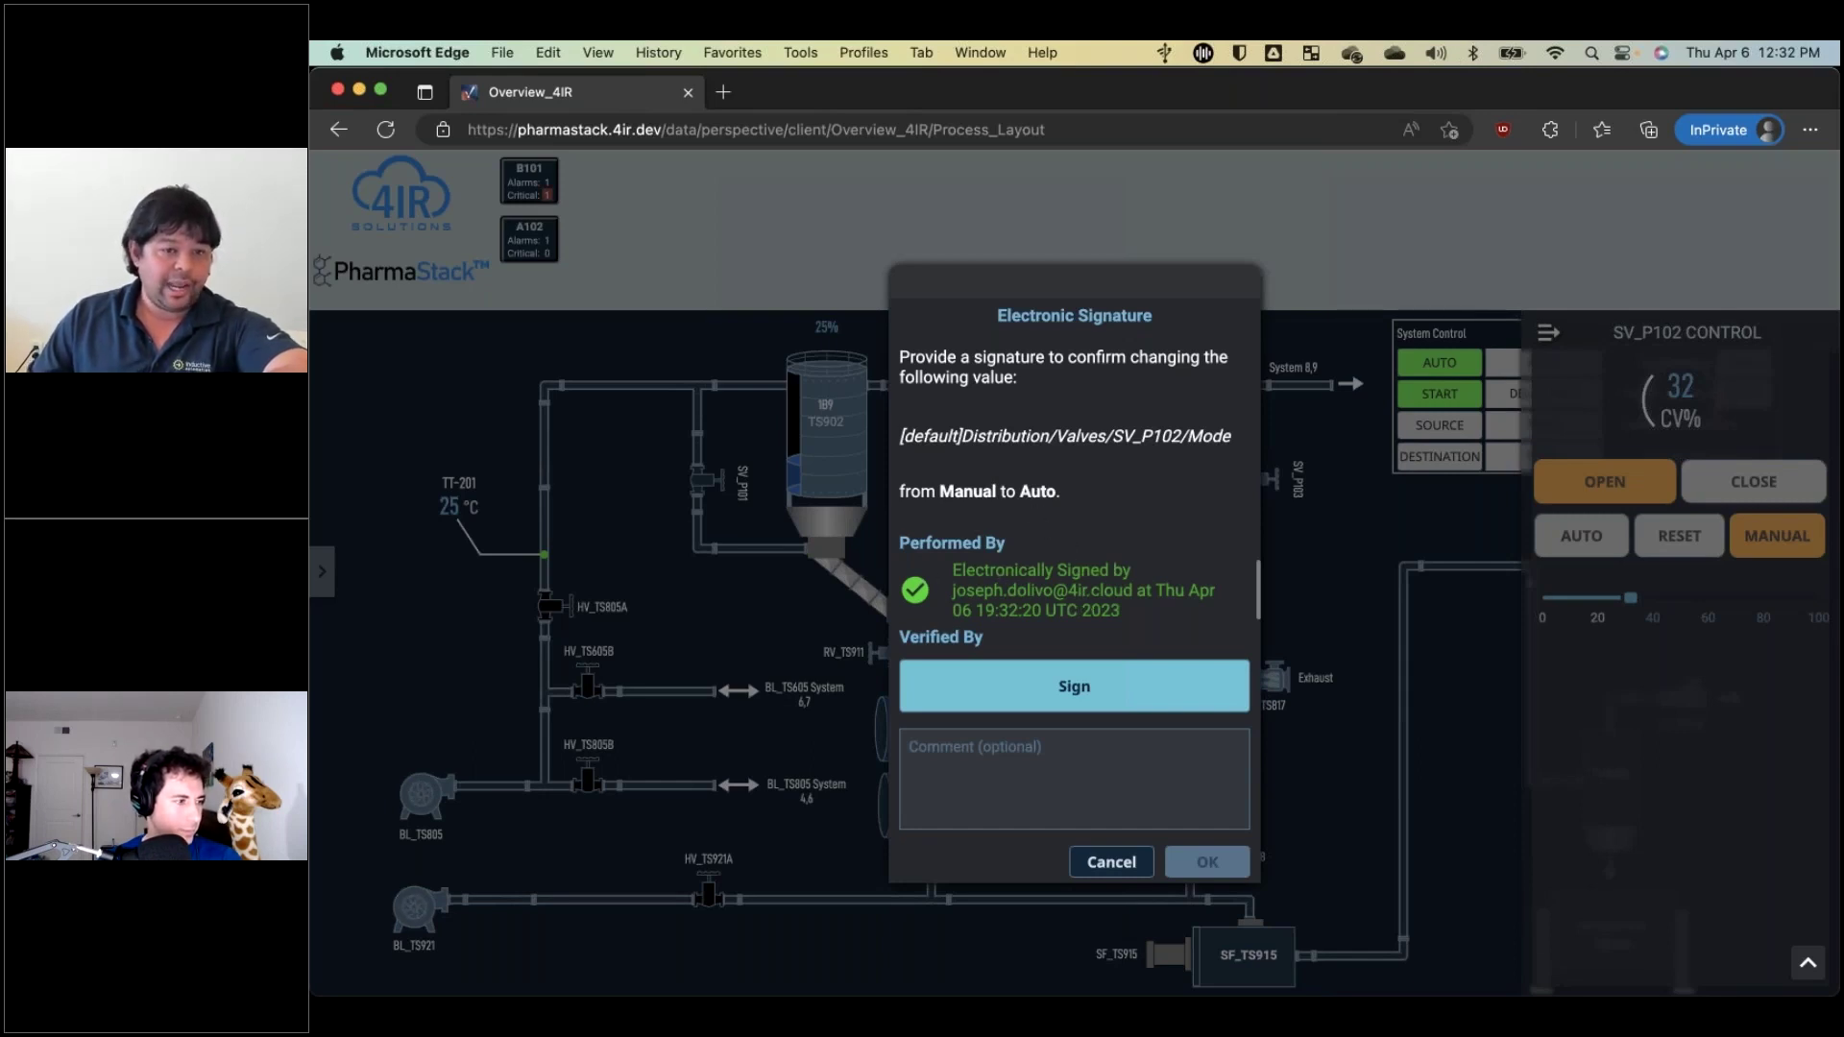
pyautogui.click(1064, 690)
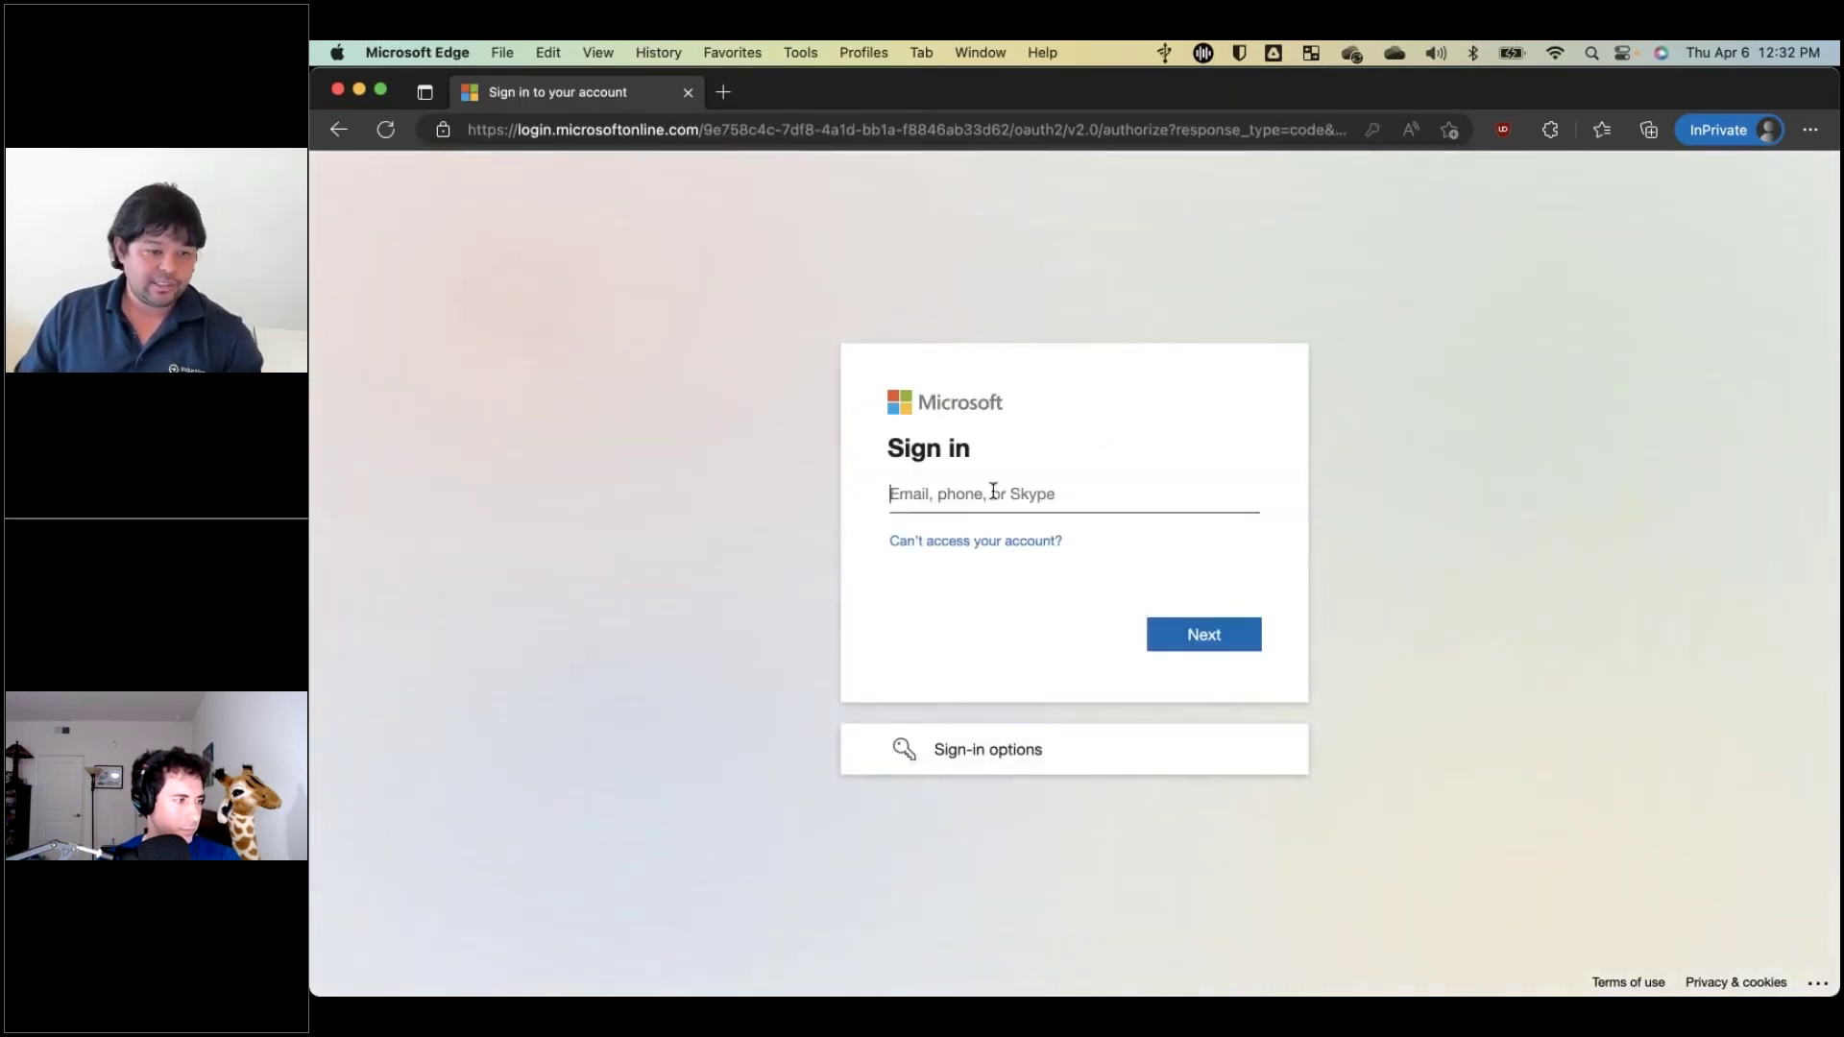
# Enter the verifier's e-mail address at Microsoft sign-in and submit it.
pyautogui.click(990, 492)
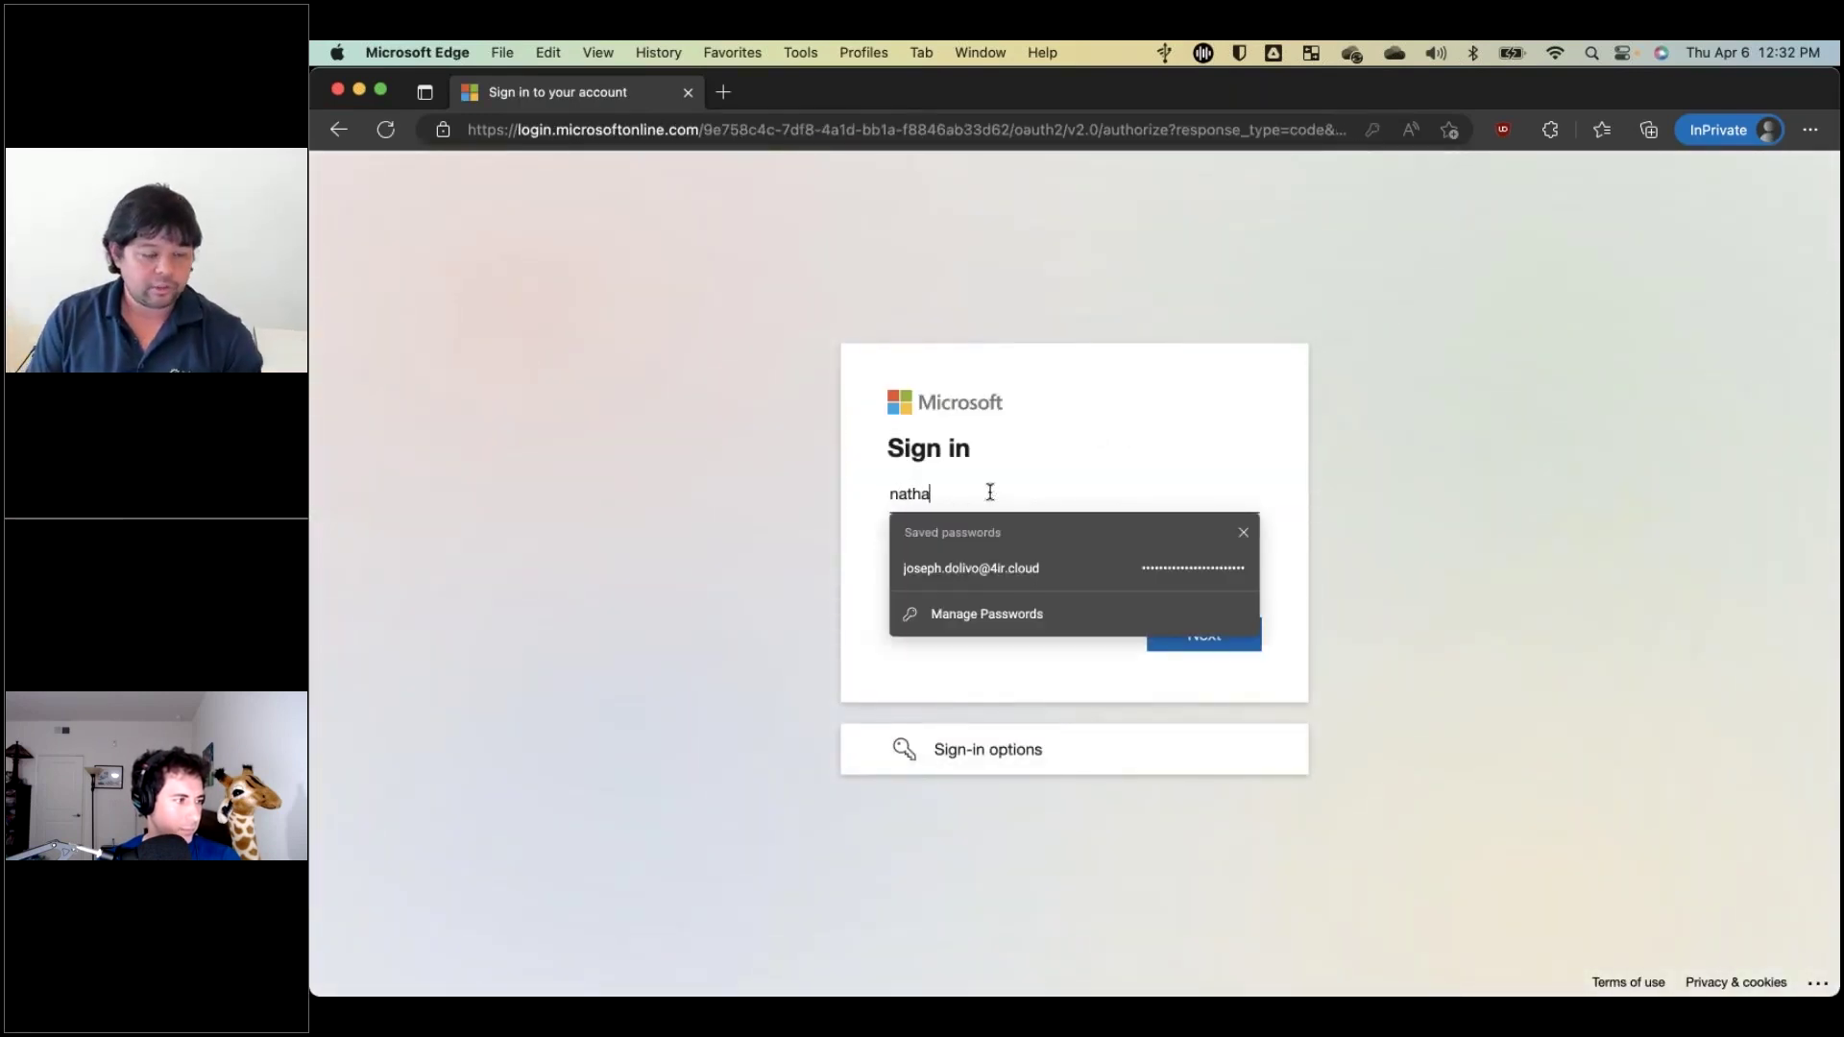
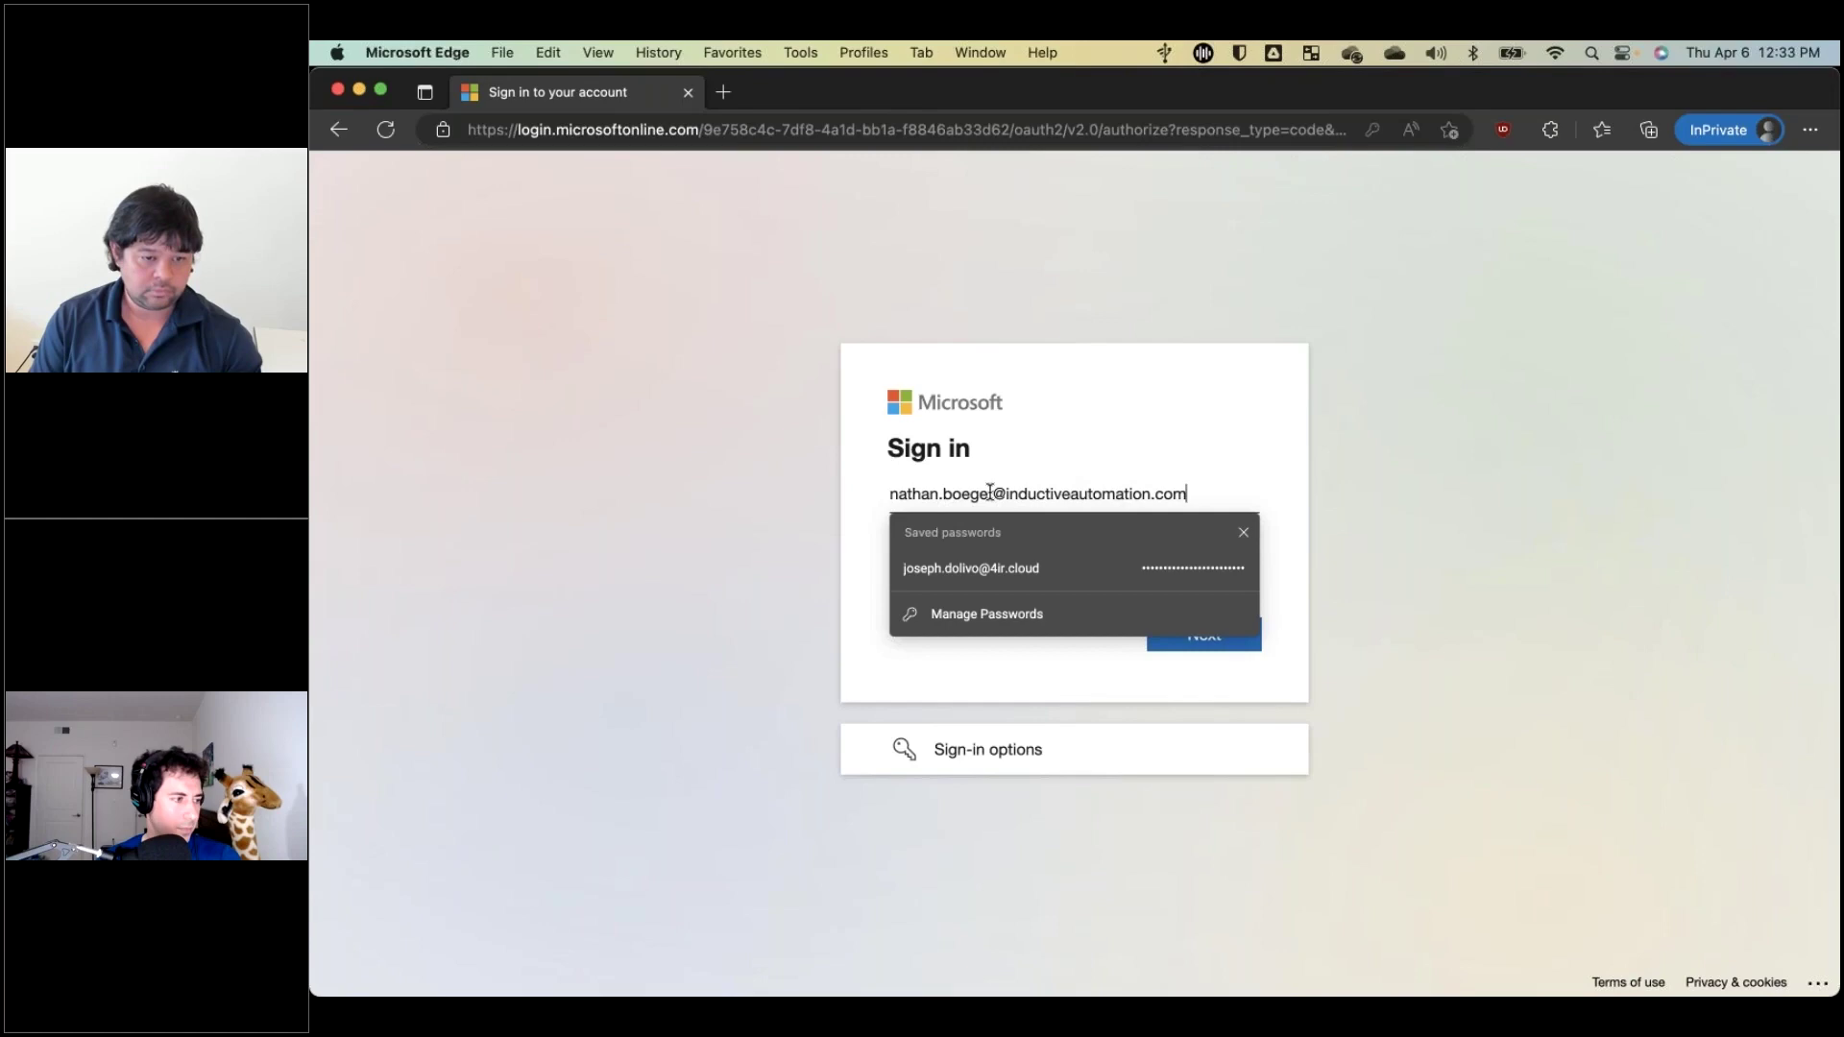
pyautogui.press('Return')
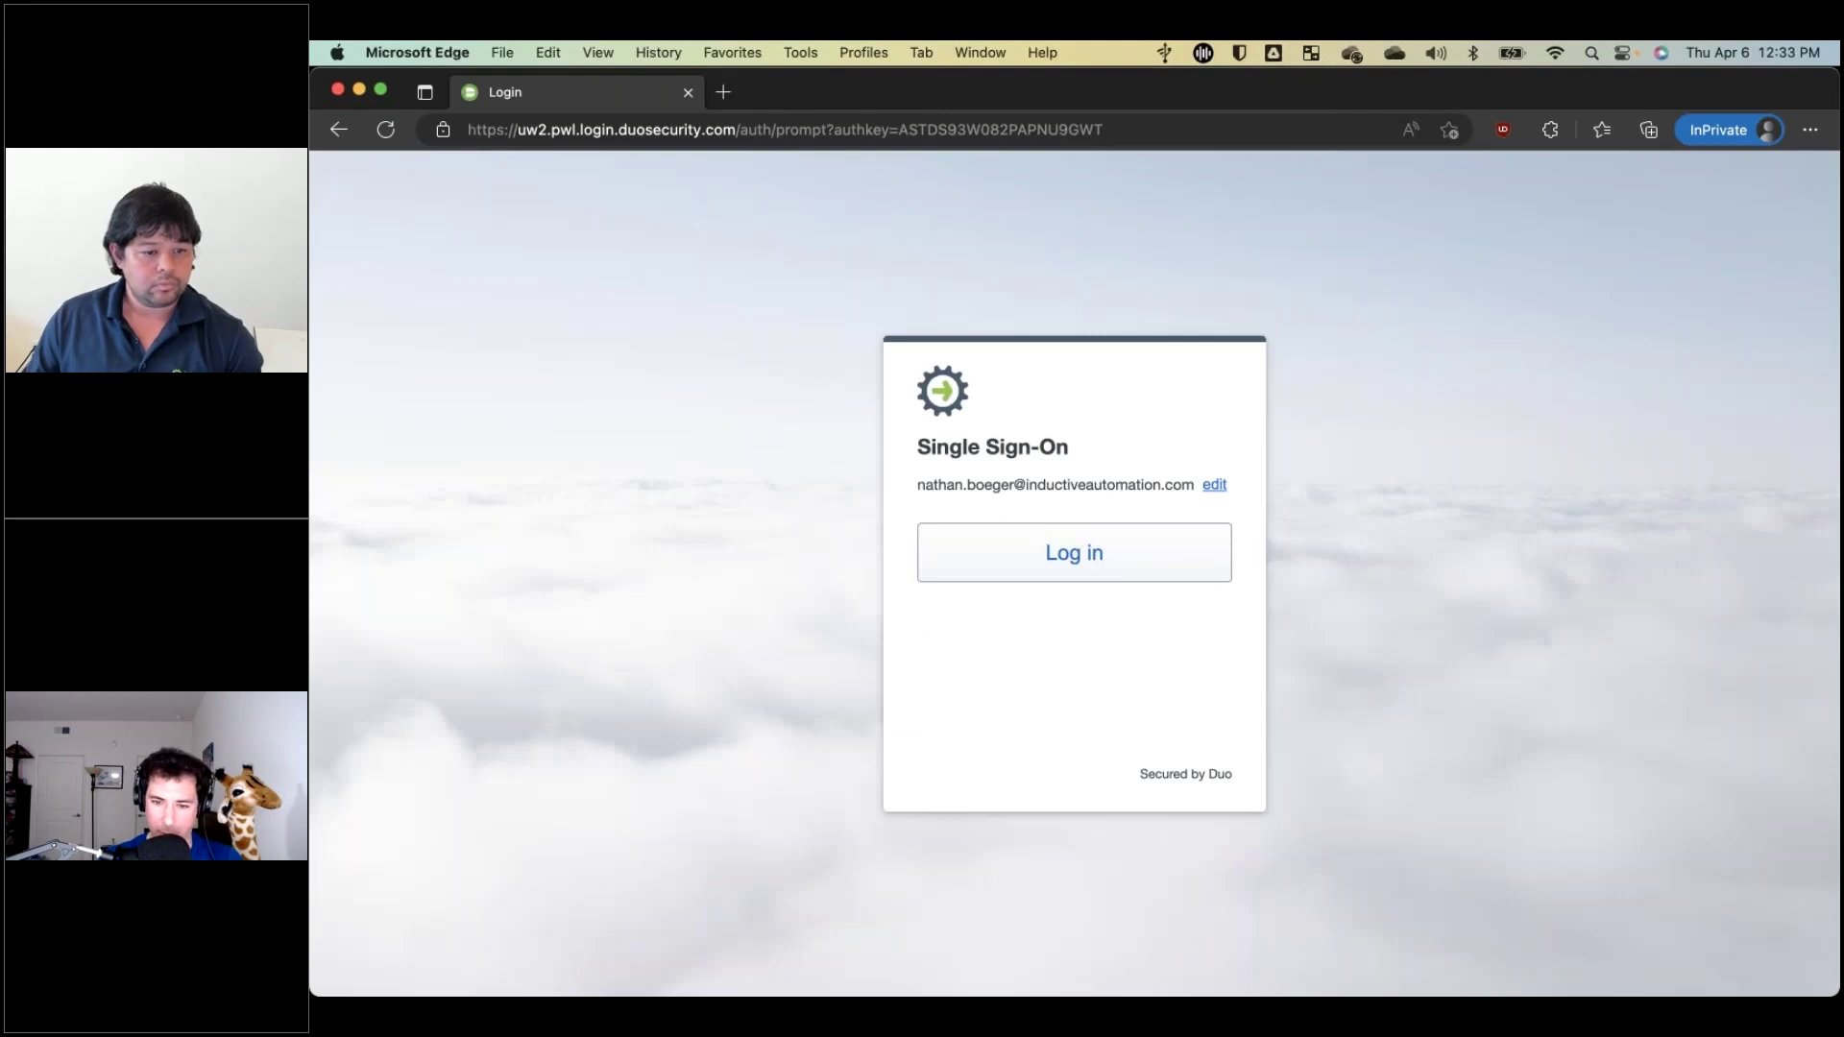
# Log in through Duo with a Duo Mobile approval, declining to trust the shared device.
pyautogui.press('Return')
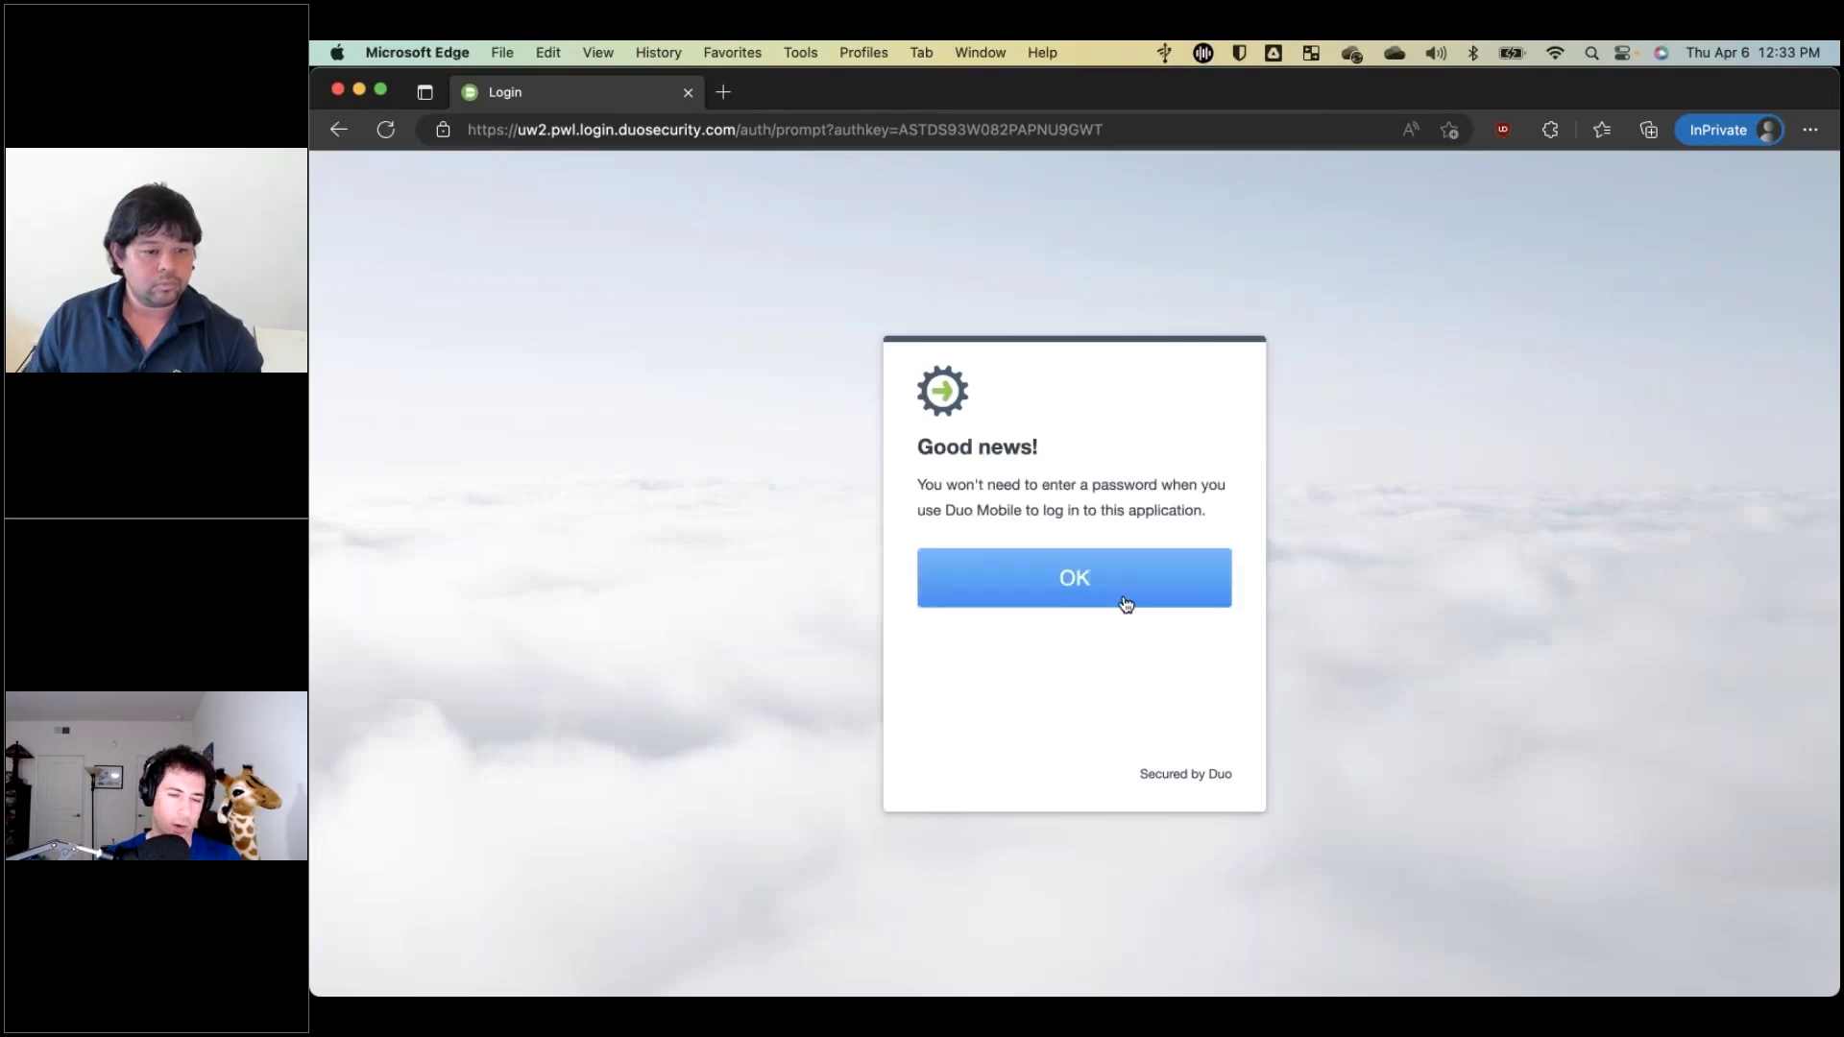
pyautogui.click(1089, 557)
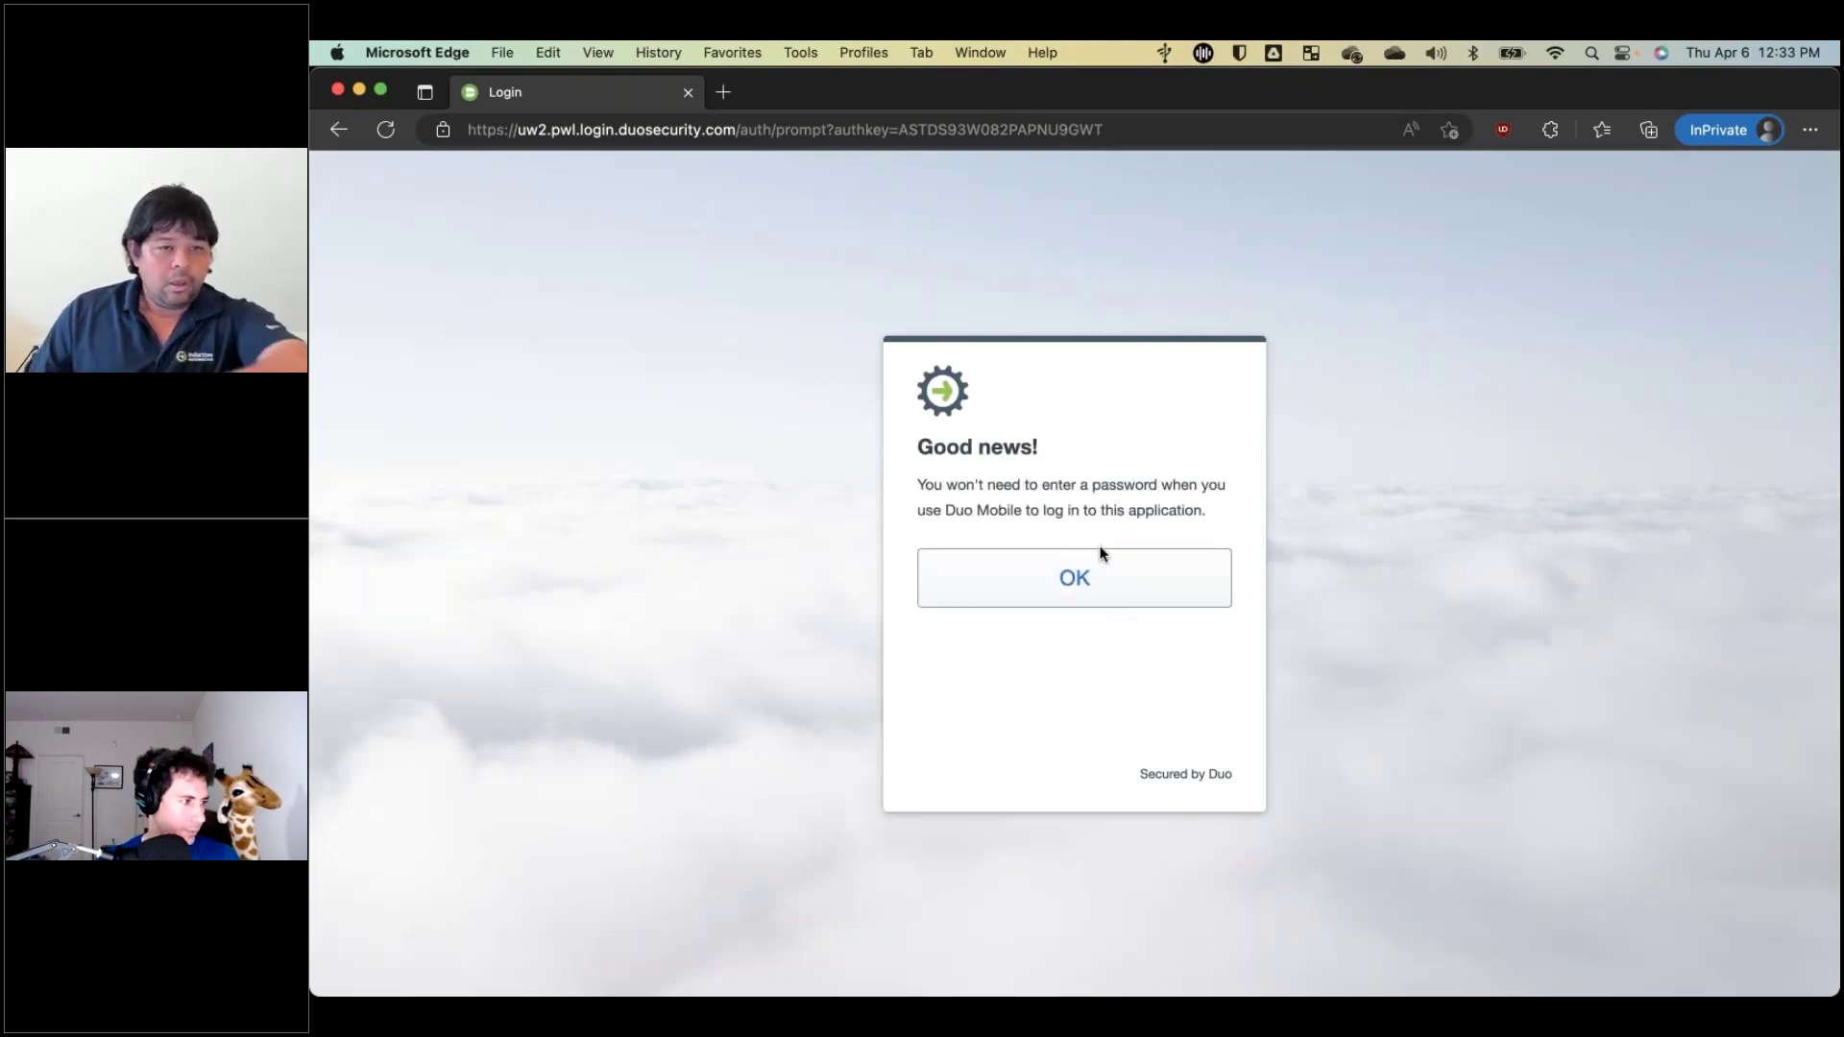
pyautogui.click(1051, 572)
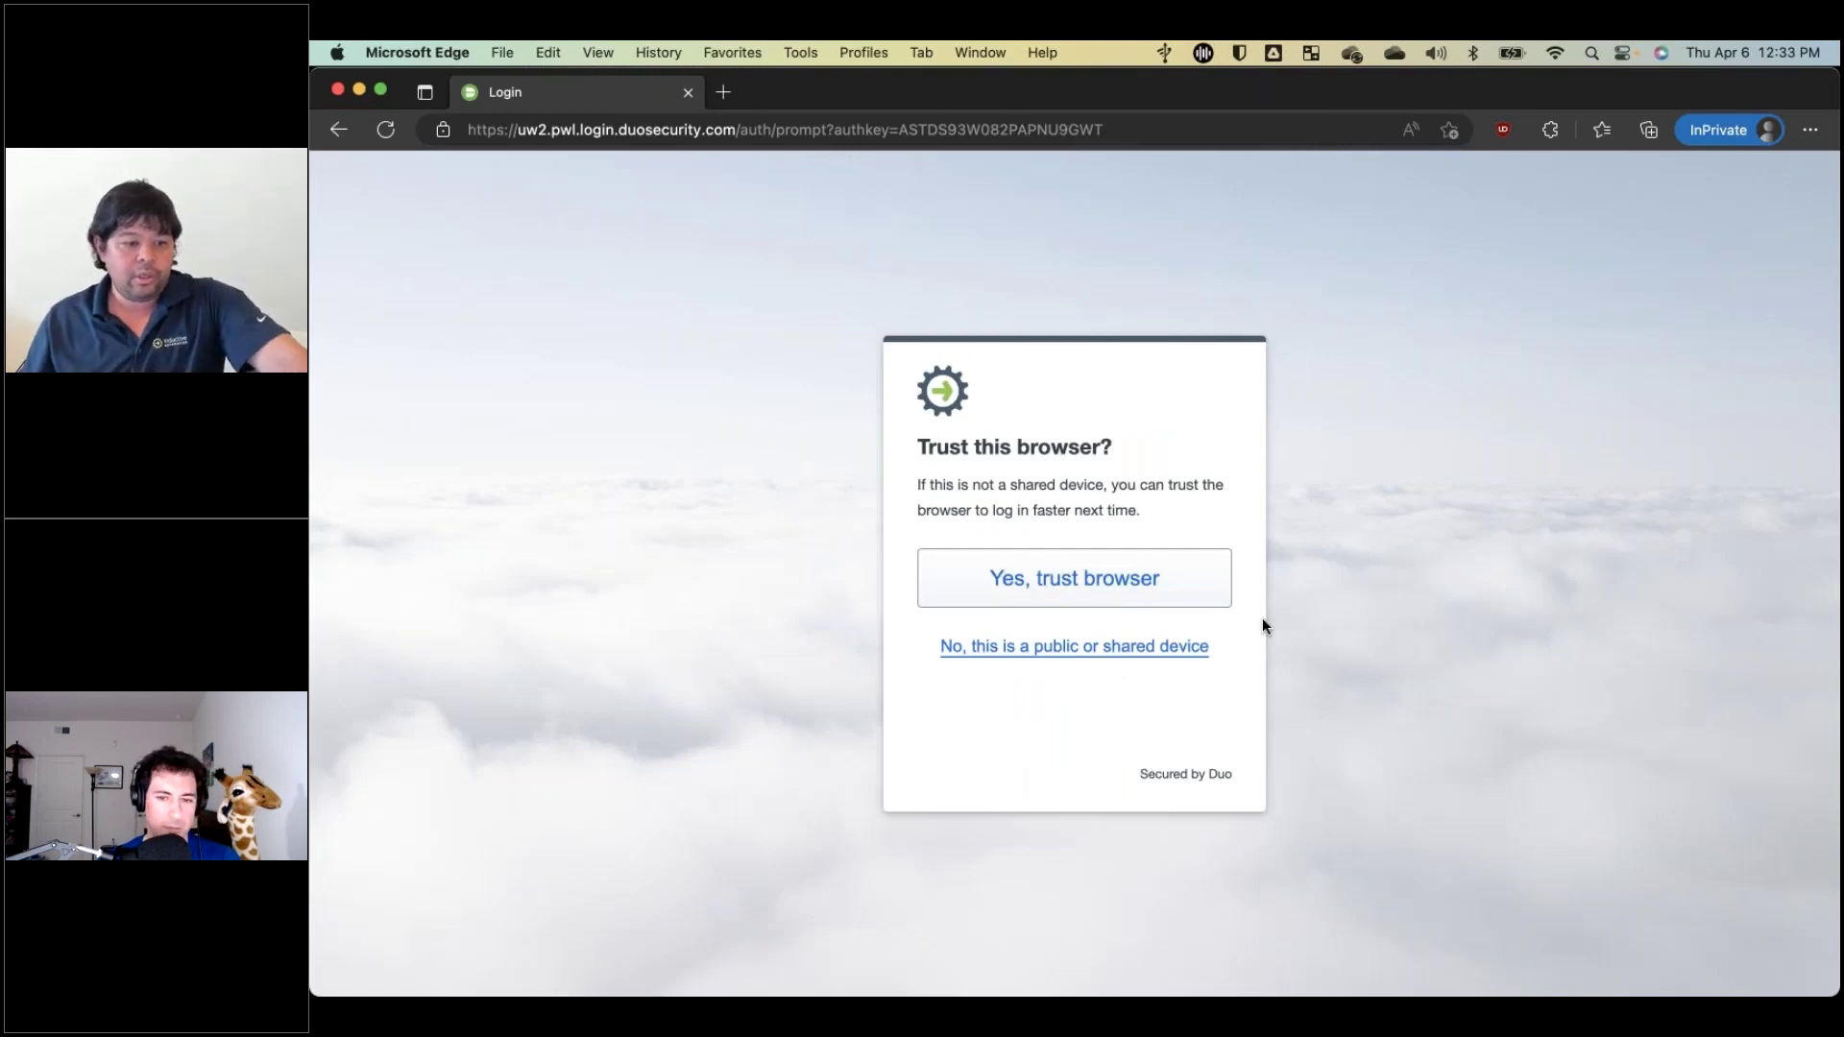
pyautogui.click(1069, 645)
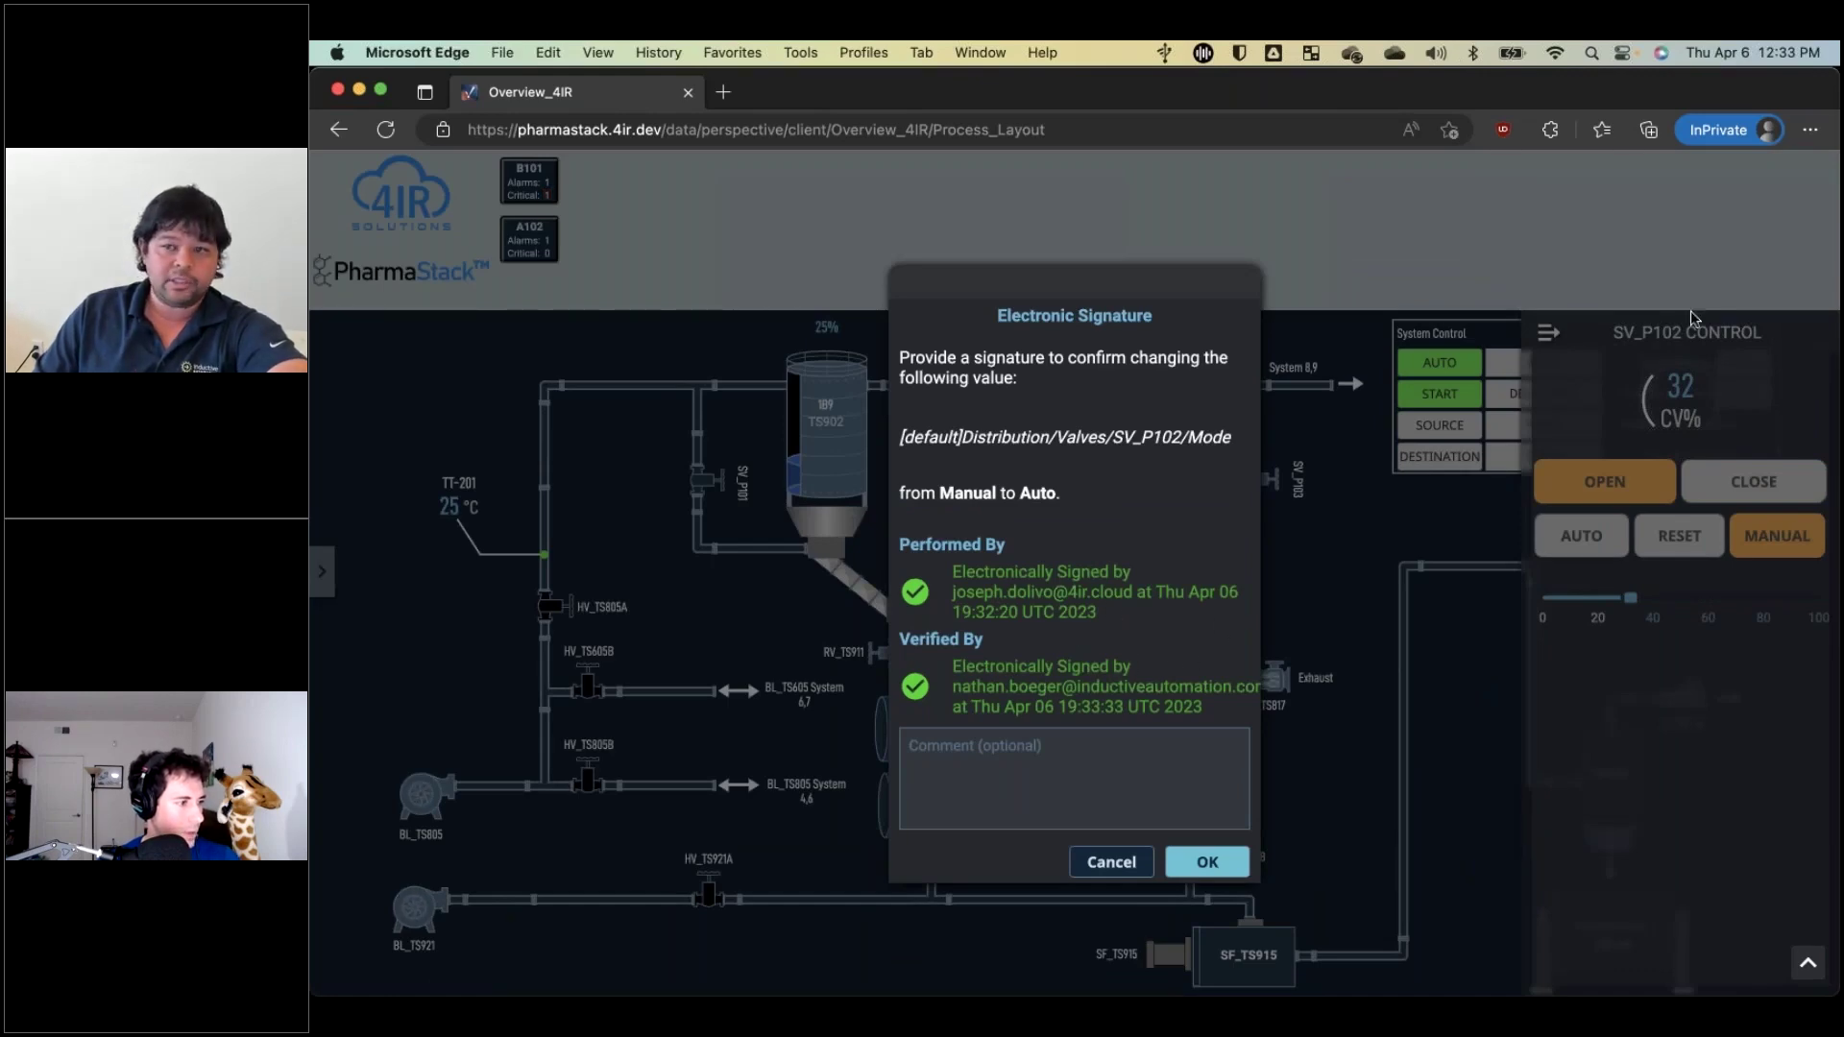
# Enter the signature comment 'Leaving maintenance mode.' and confirm it to switch SV_P102 to Auto.
pyautogui.click(1008, 757)
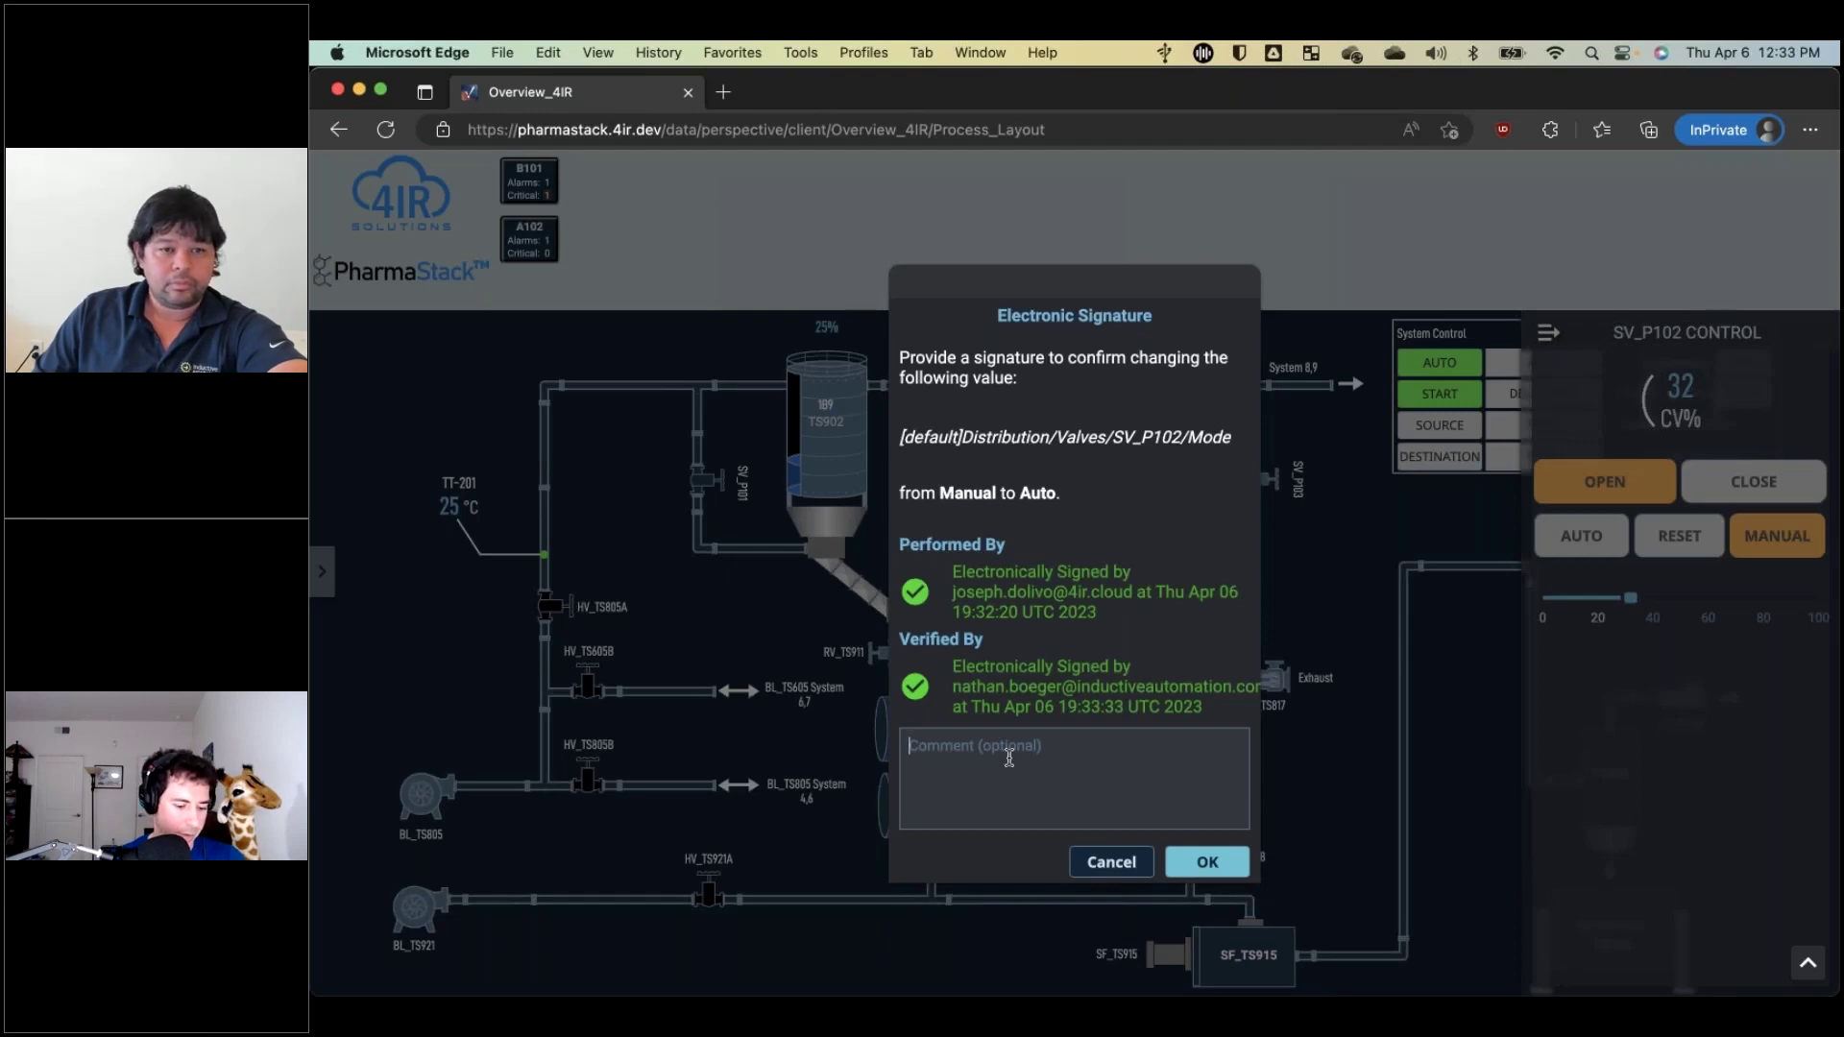
pyautogui.write('Leaving')
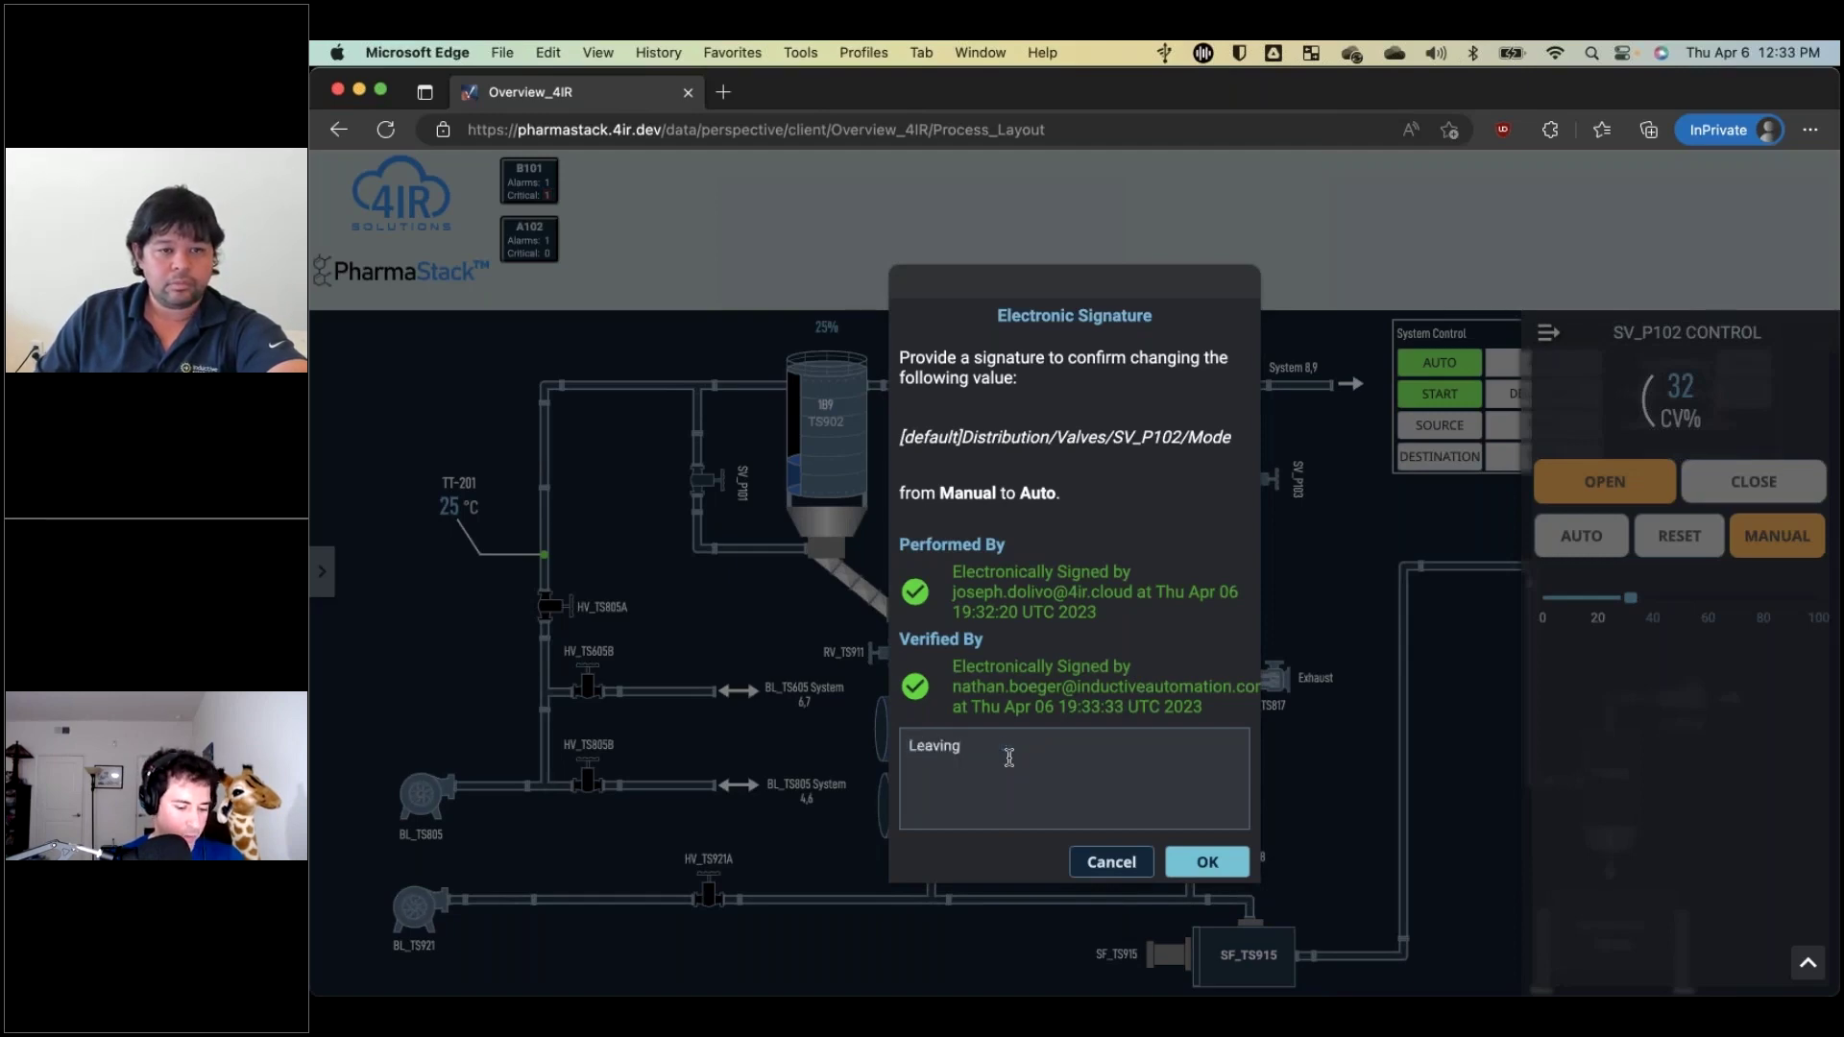
pyautogui.write(' maintenqanc')
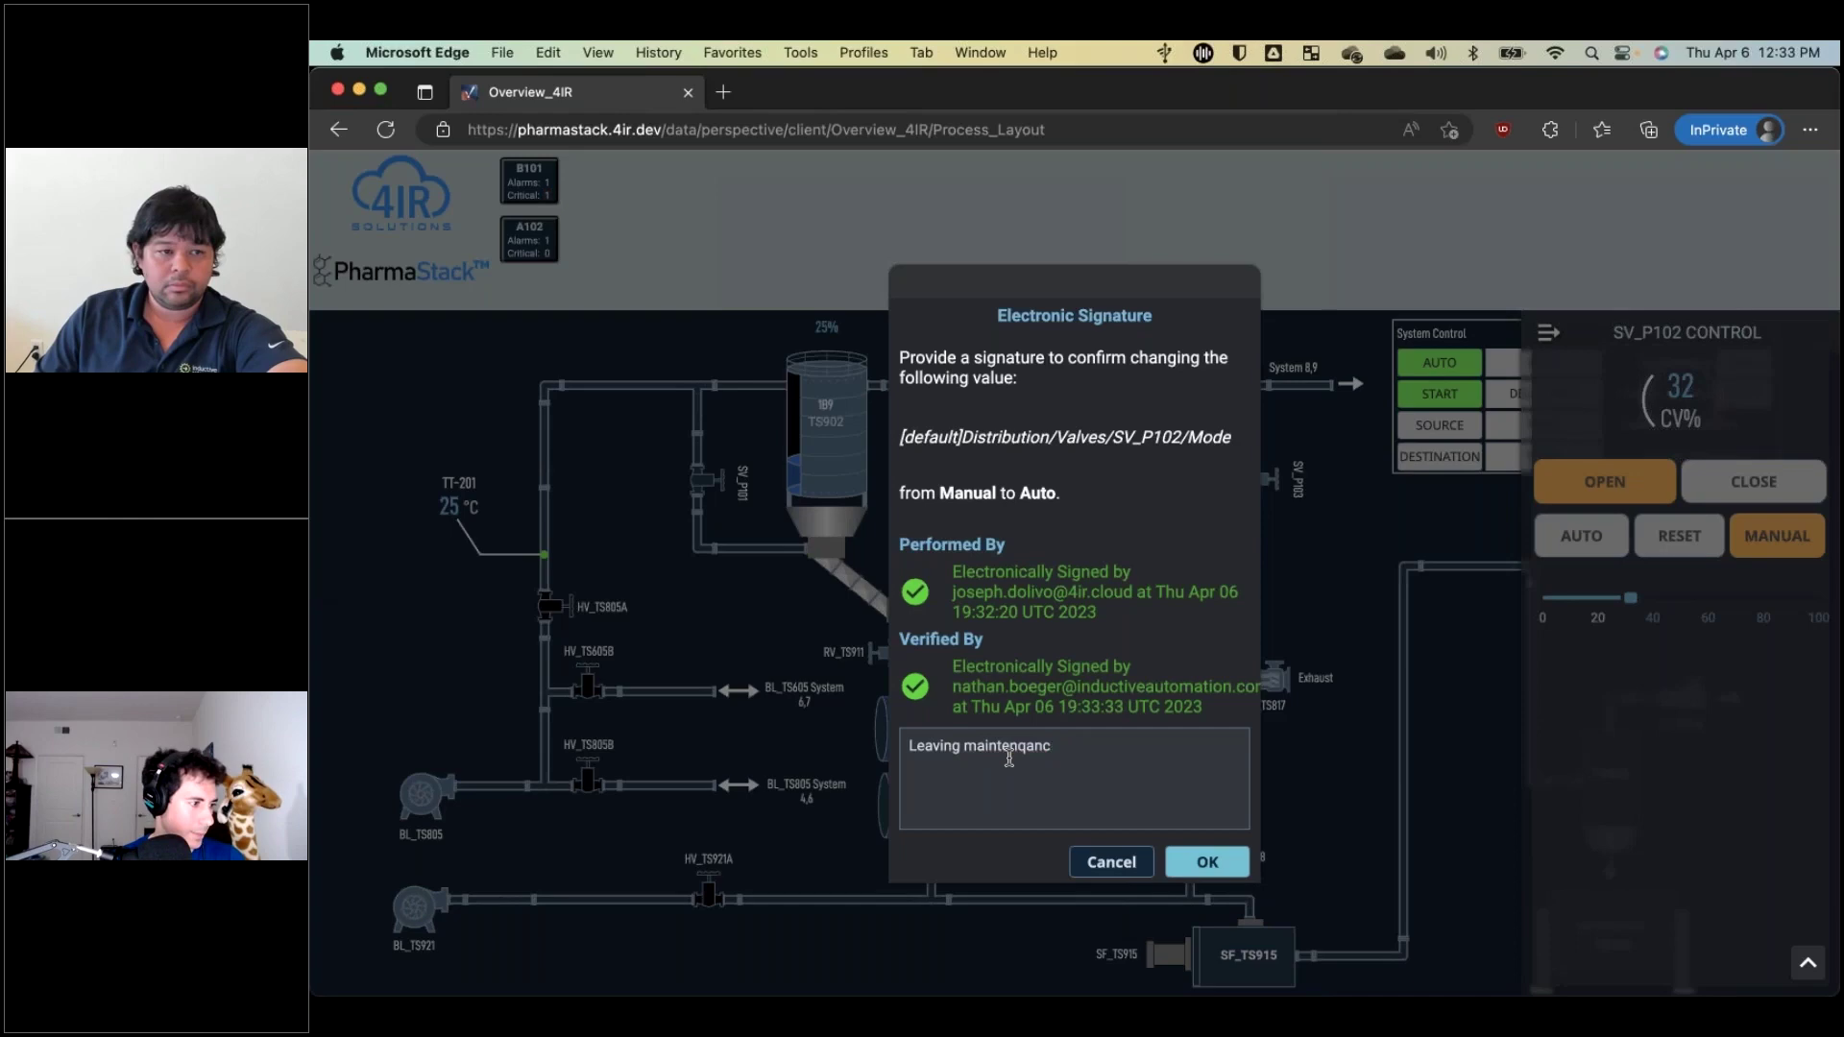
pyautogui.press('BackSpace')
pyautogui.press('BackSpace')
pyautogui.press('BackSpace')
pyautogui.write('nance mode.')
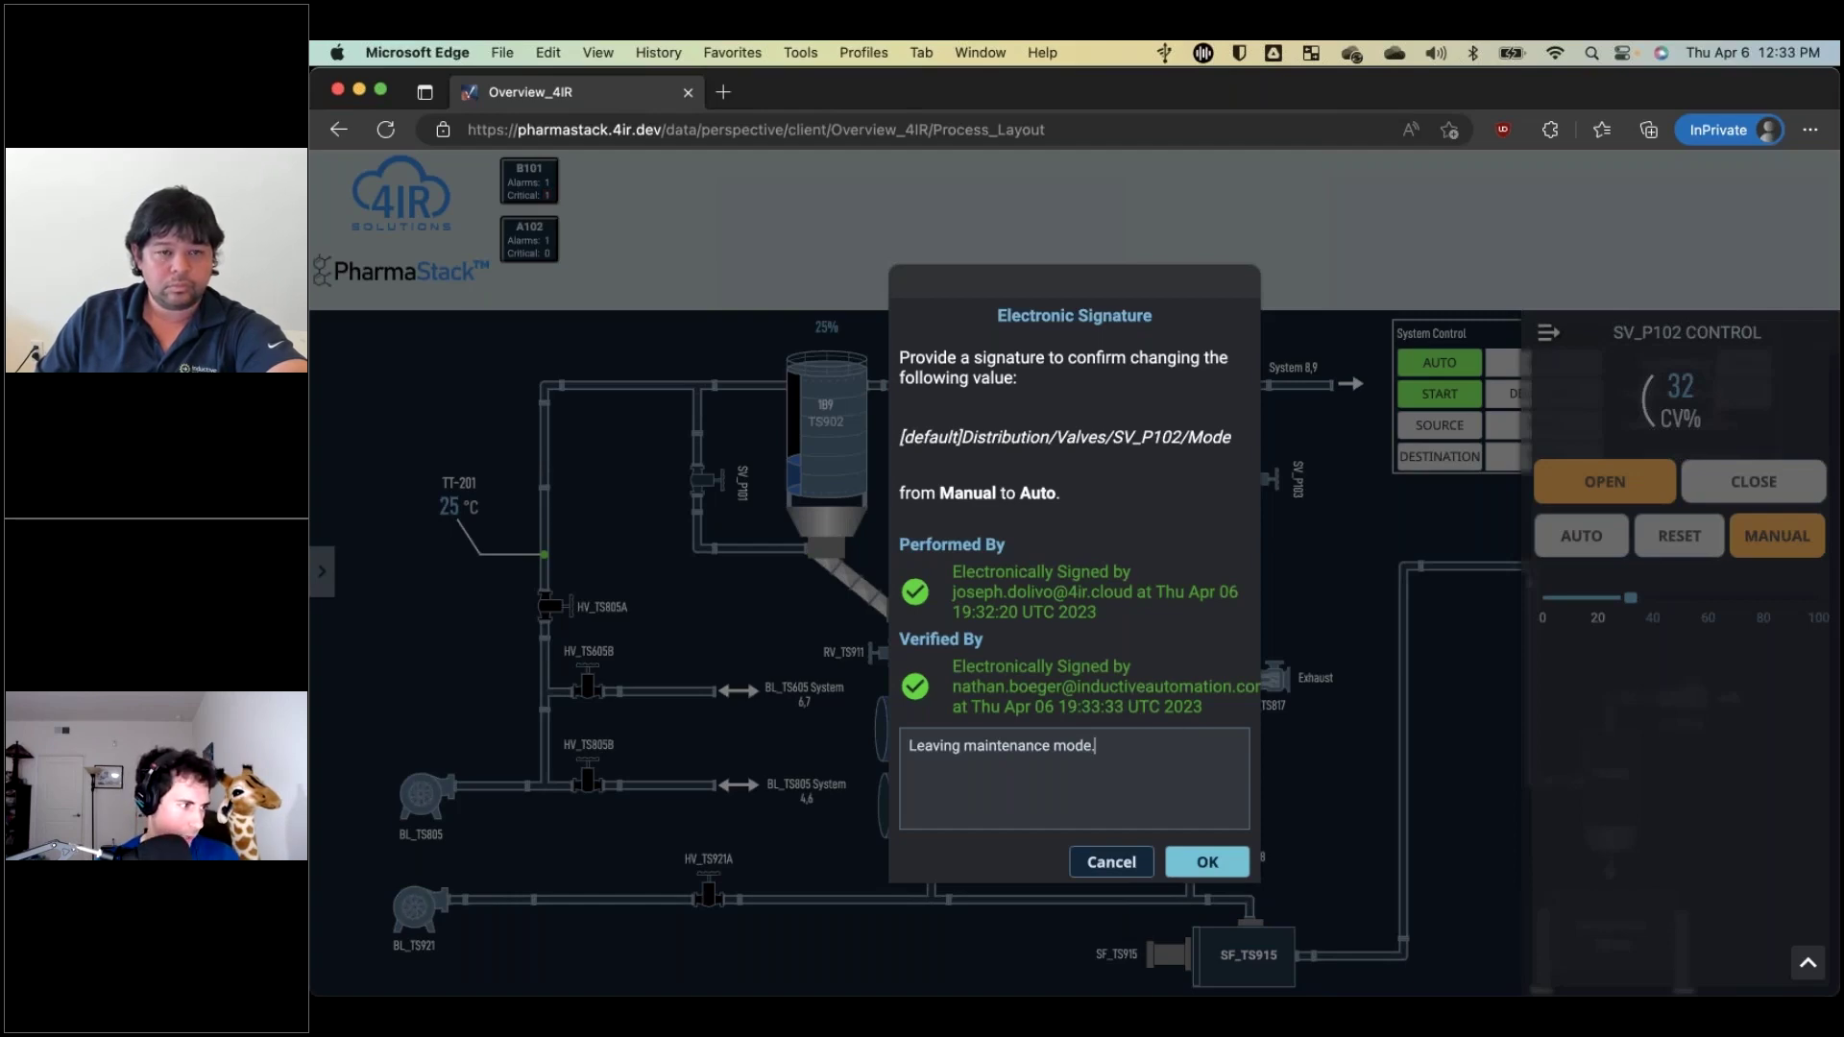
pyautogui.click(1207, 864)
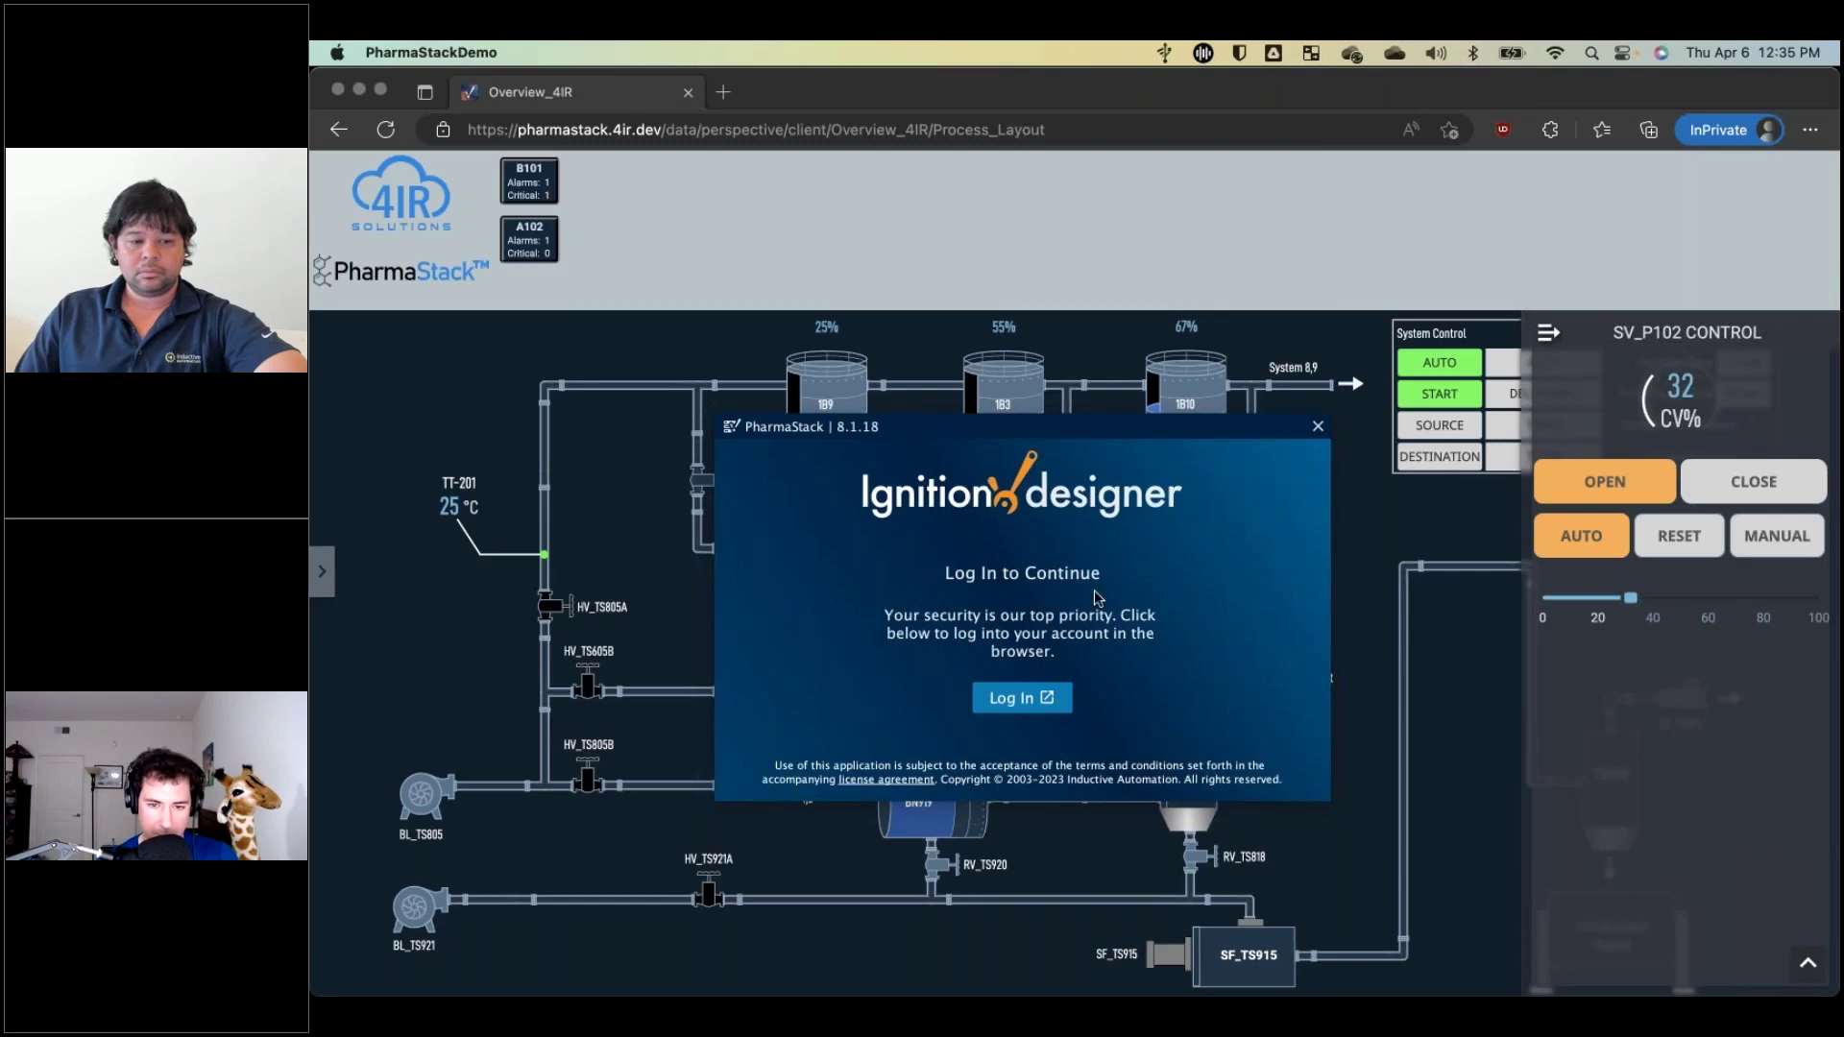
# Log in to the Designer through Edge with the Microsoft account, choosing to stay signed in.
pyautogui.click(1025, 697)
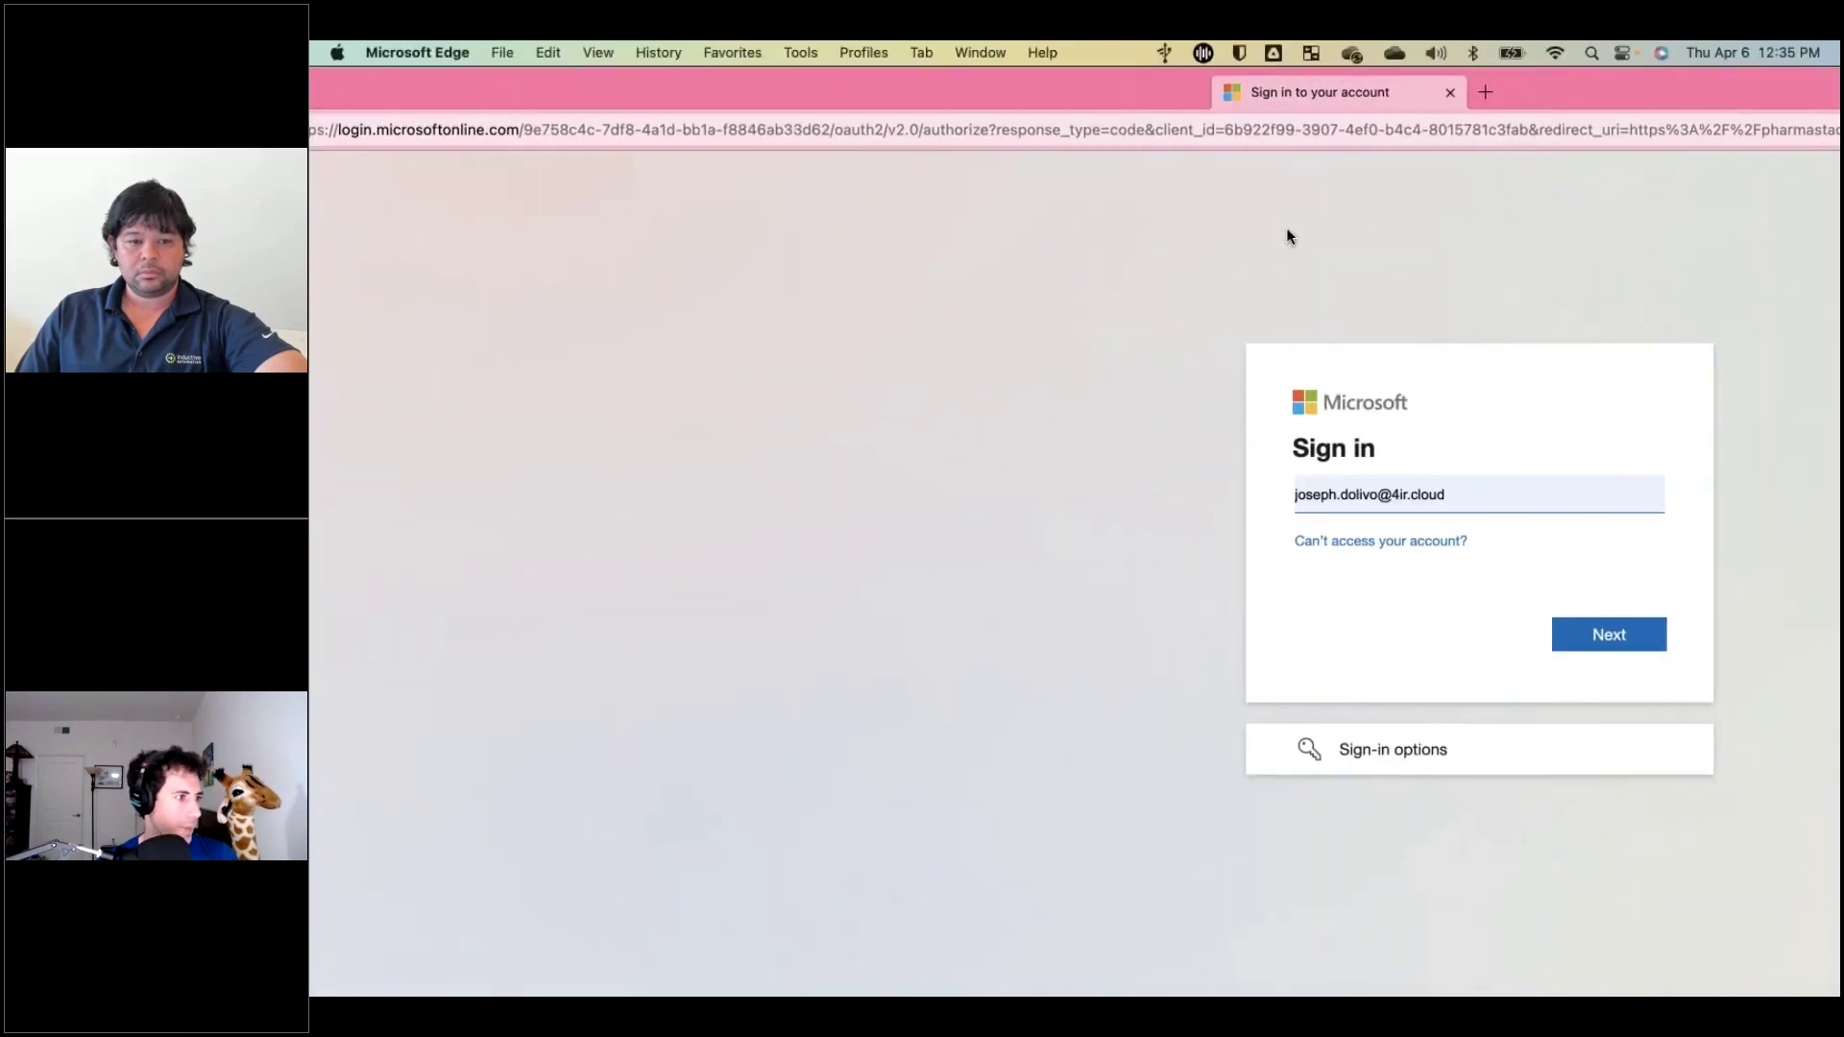
pyautogui.rightClick(1262, 81)
pyautogui.click(1046, 178)
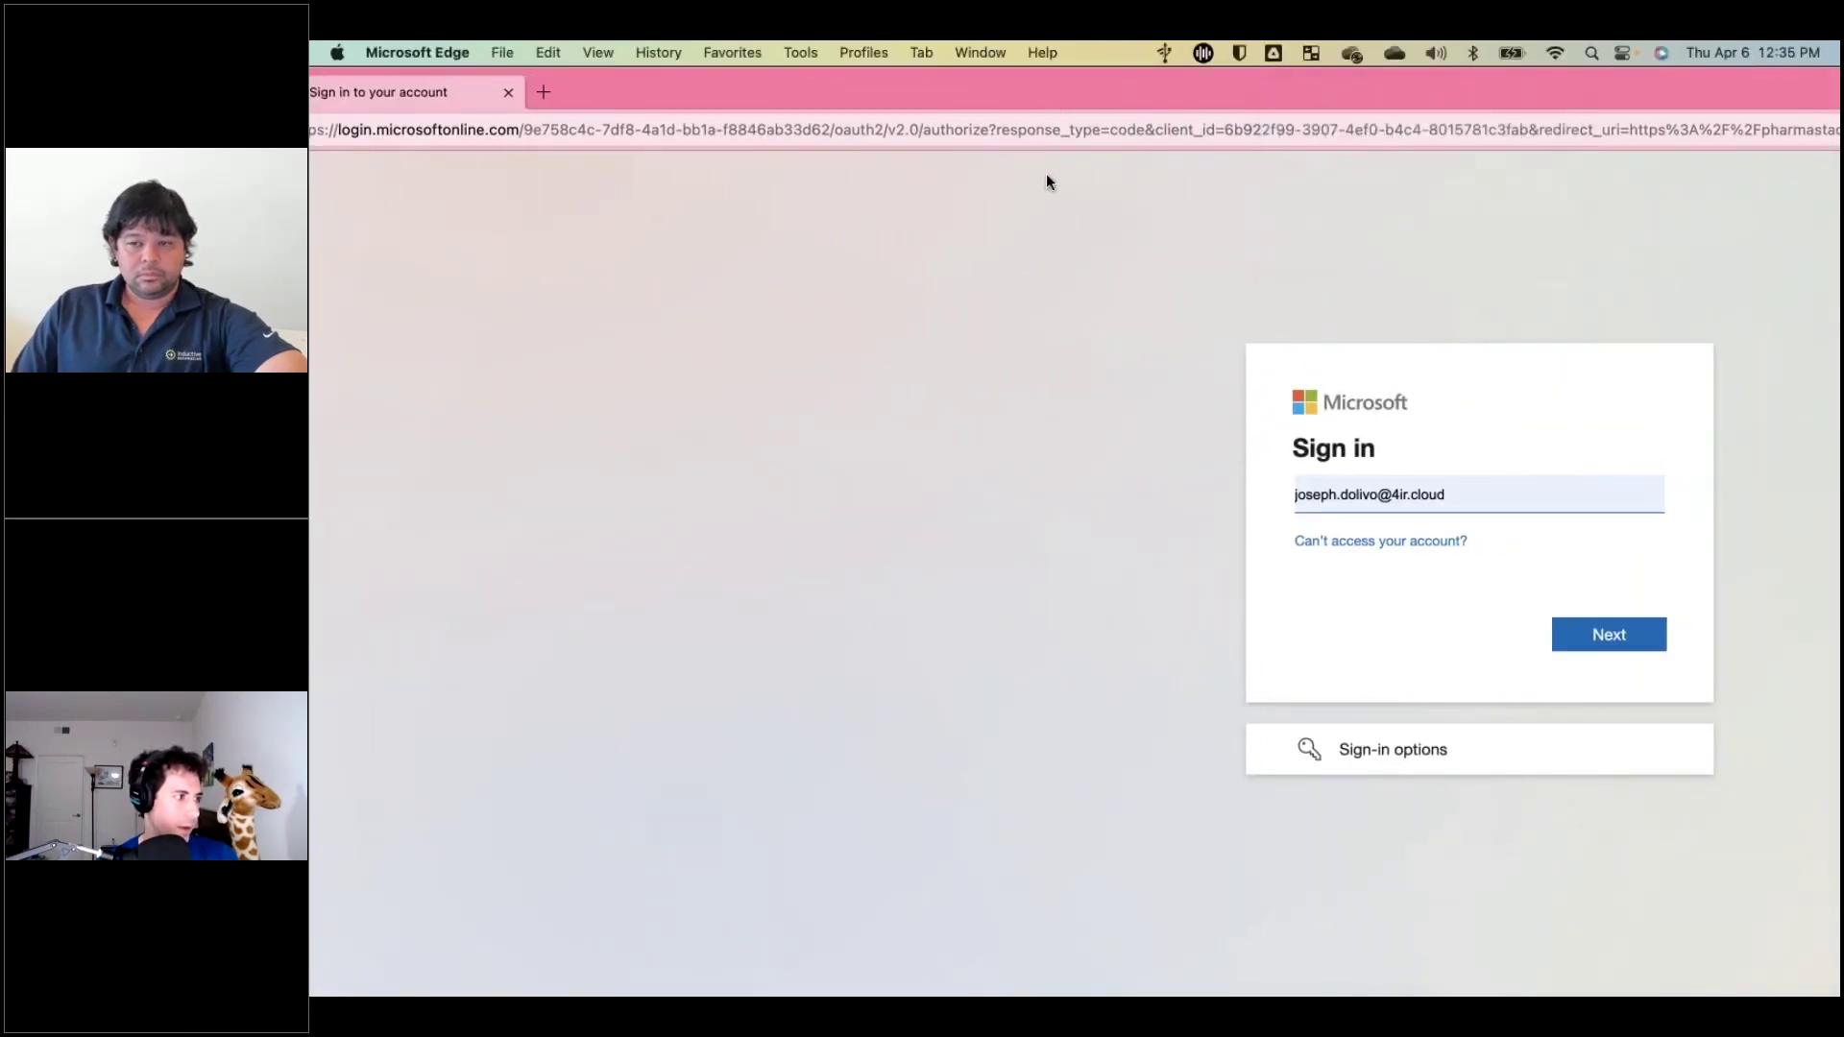
pyautogui.doubleClick(1051, 91)
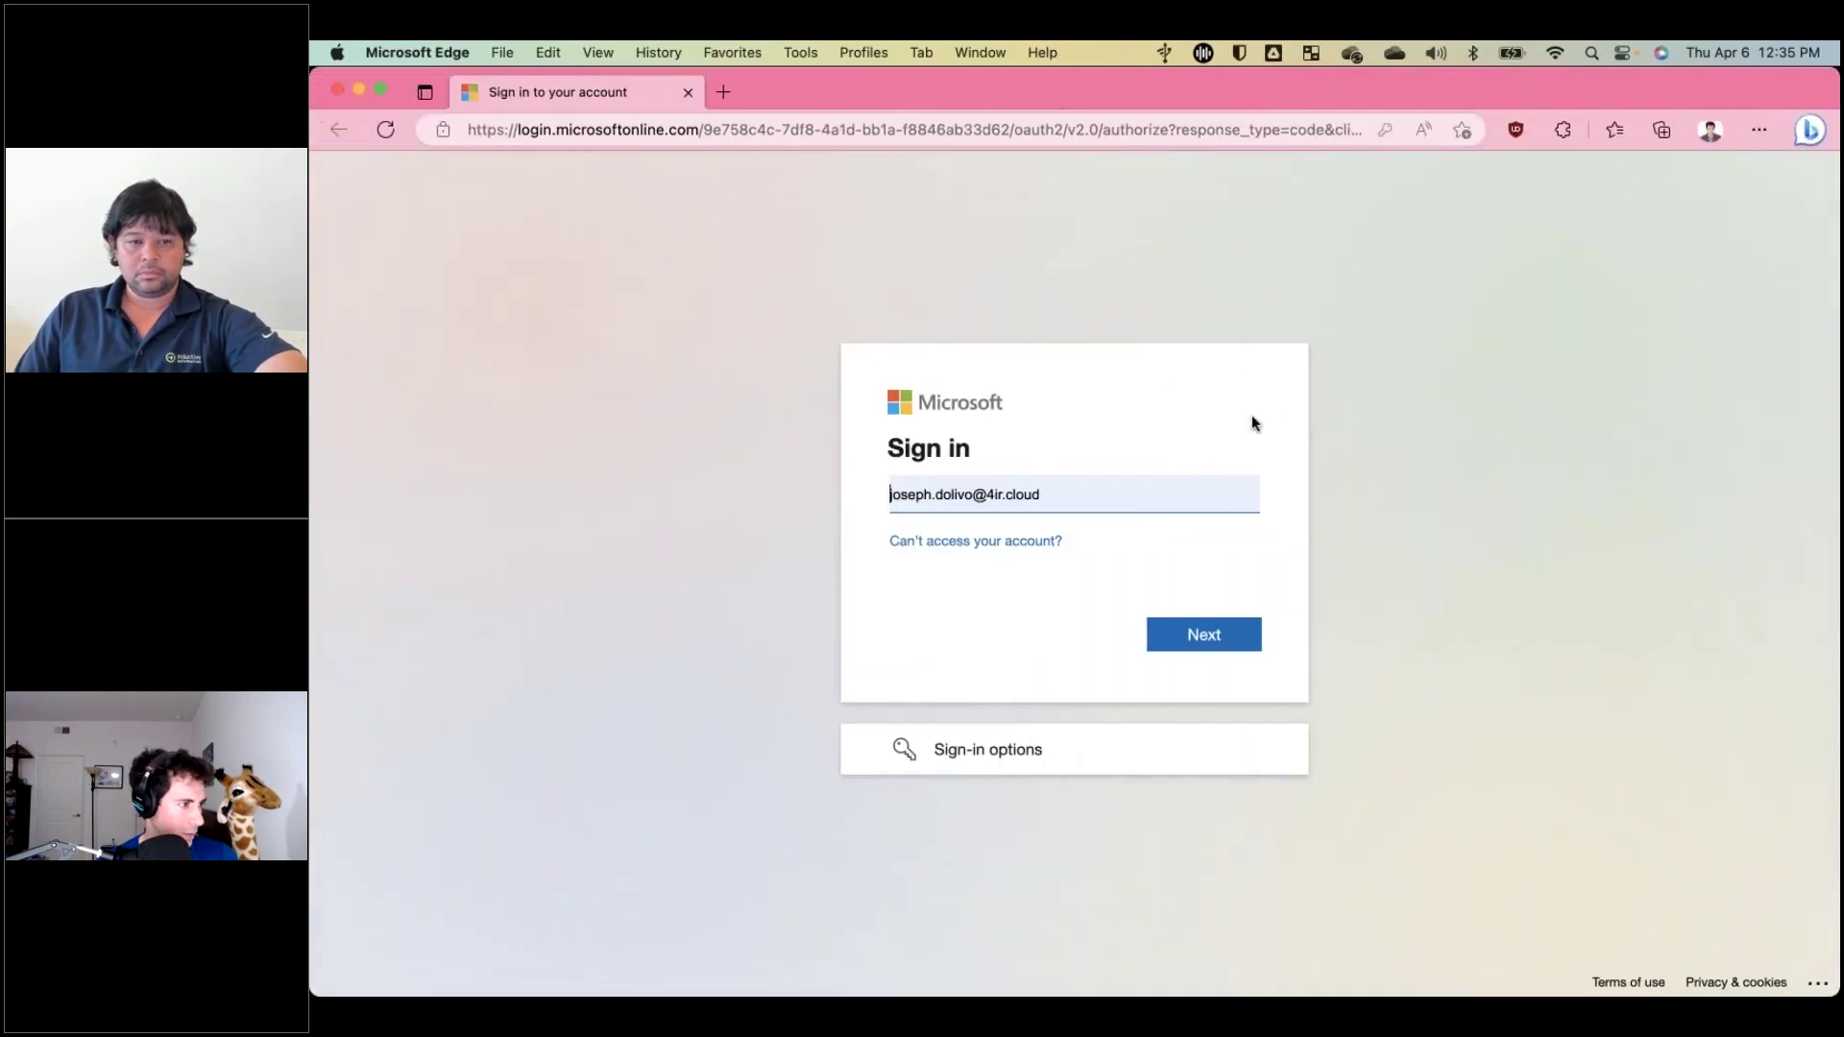
pyautogui.click(1203, 636)
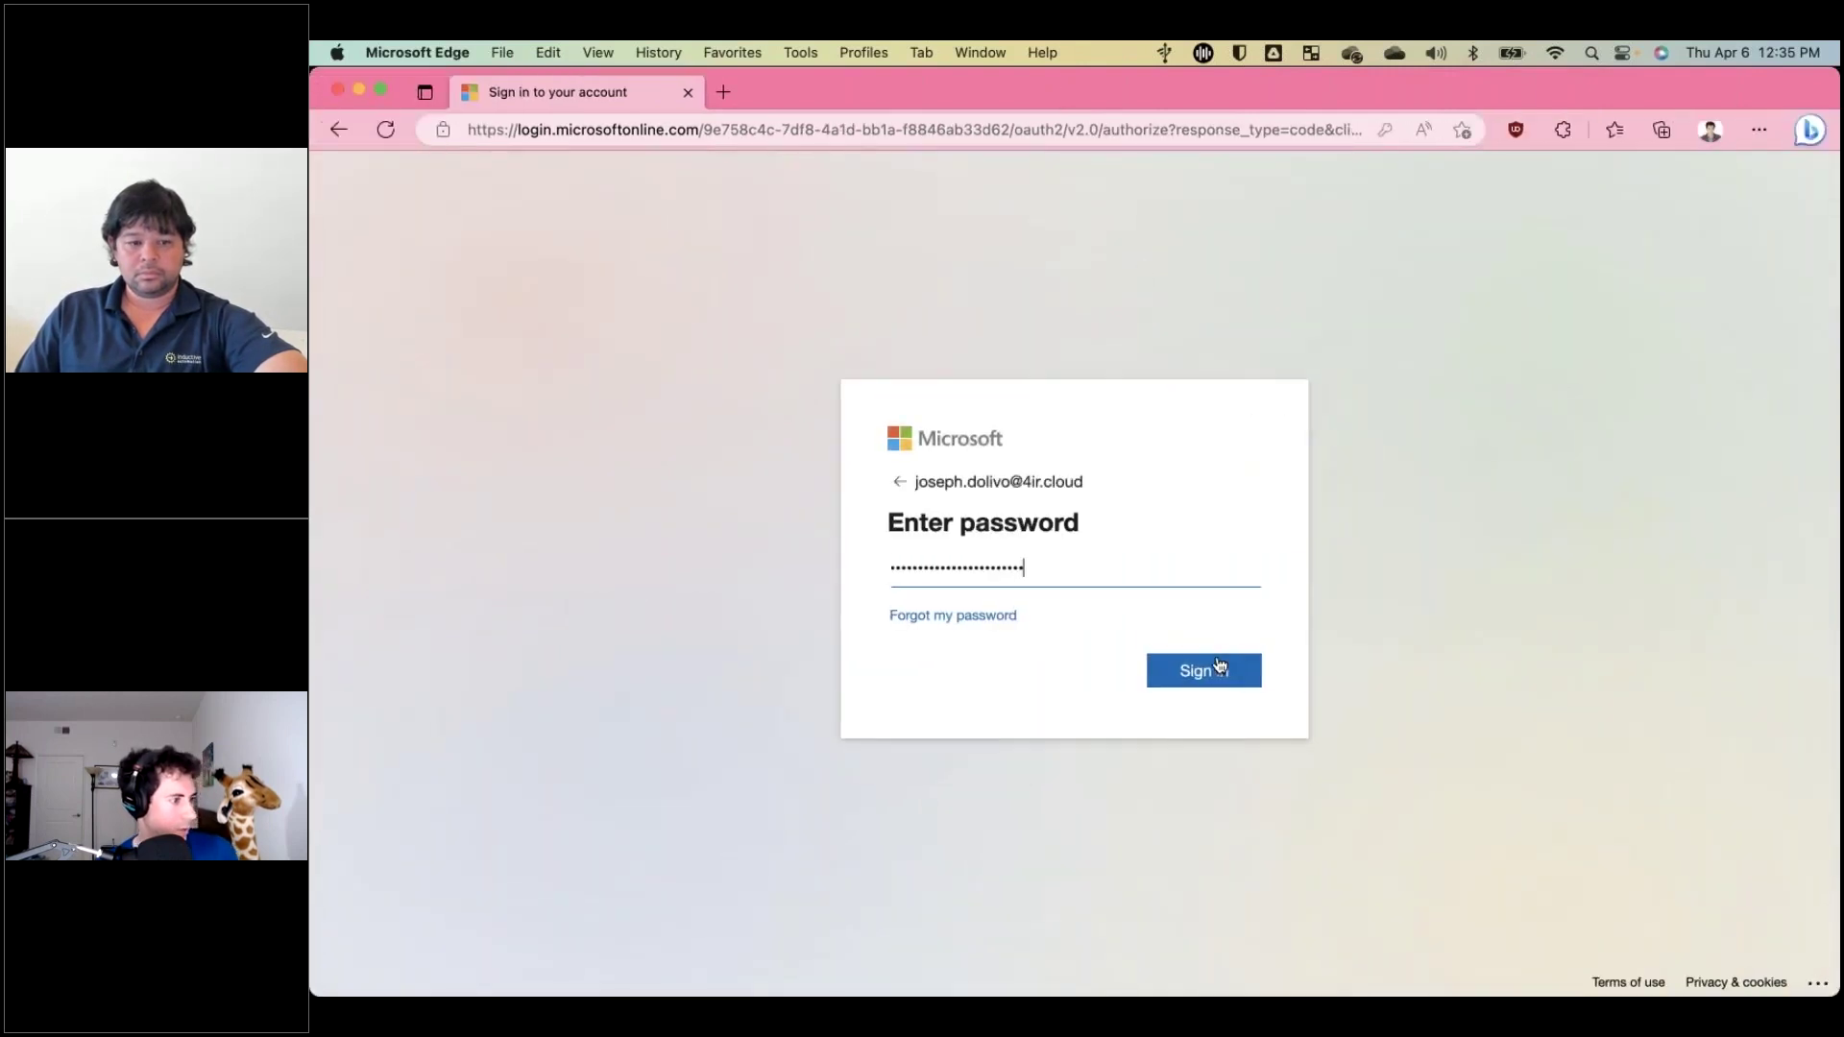
pyautogui.click(1215, 670)
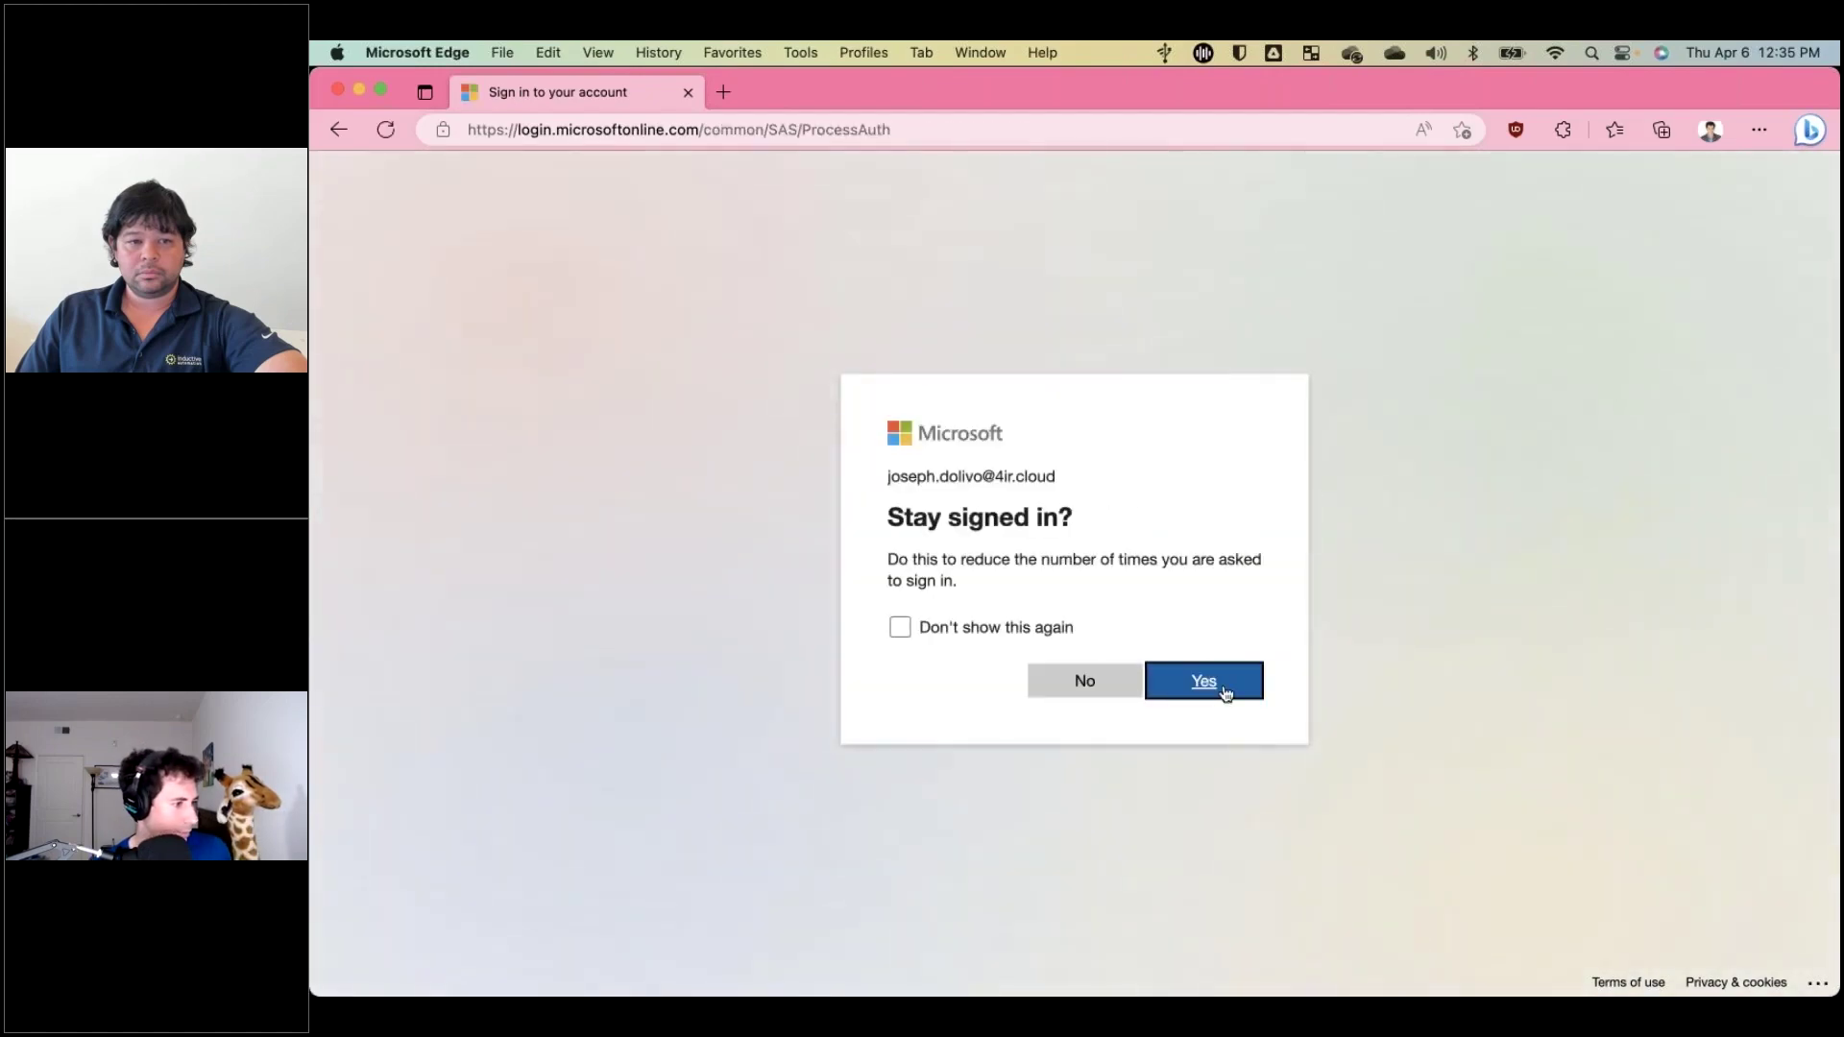
pyautogui.click(1224, 692)
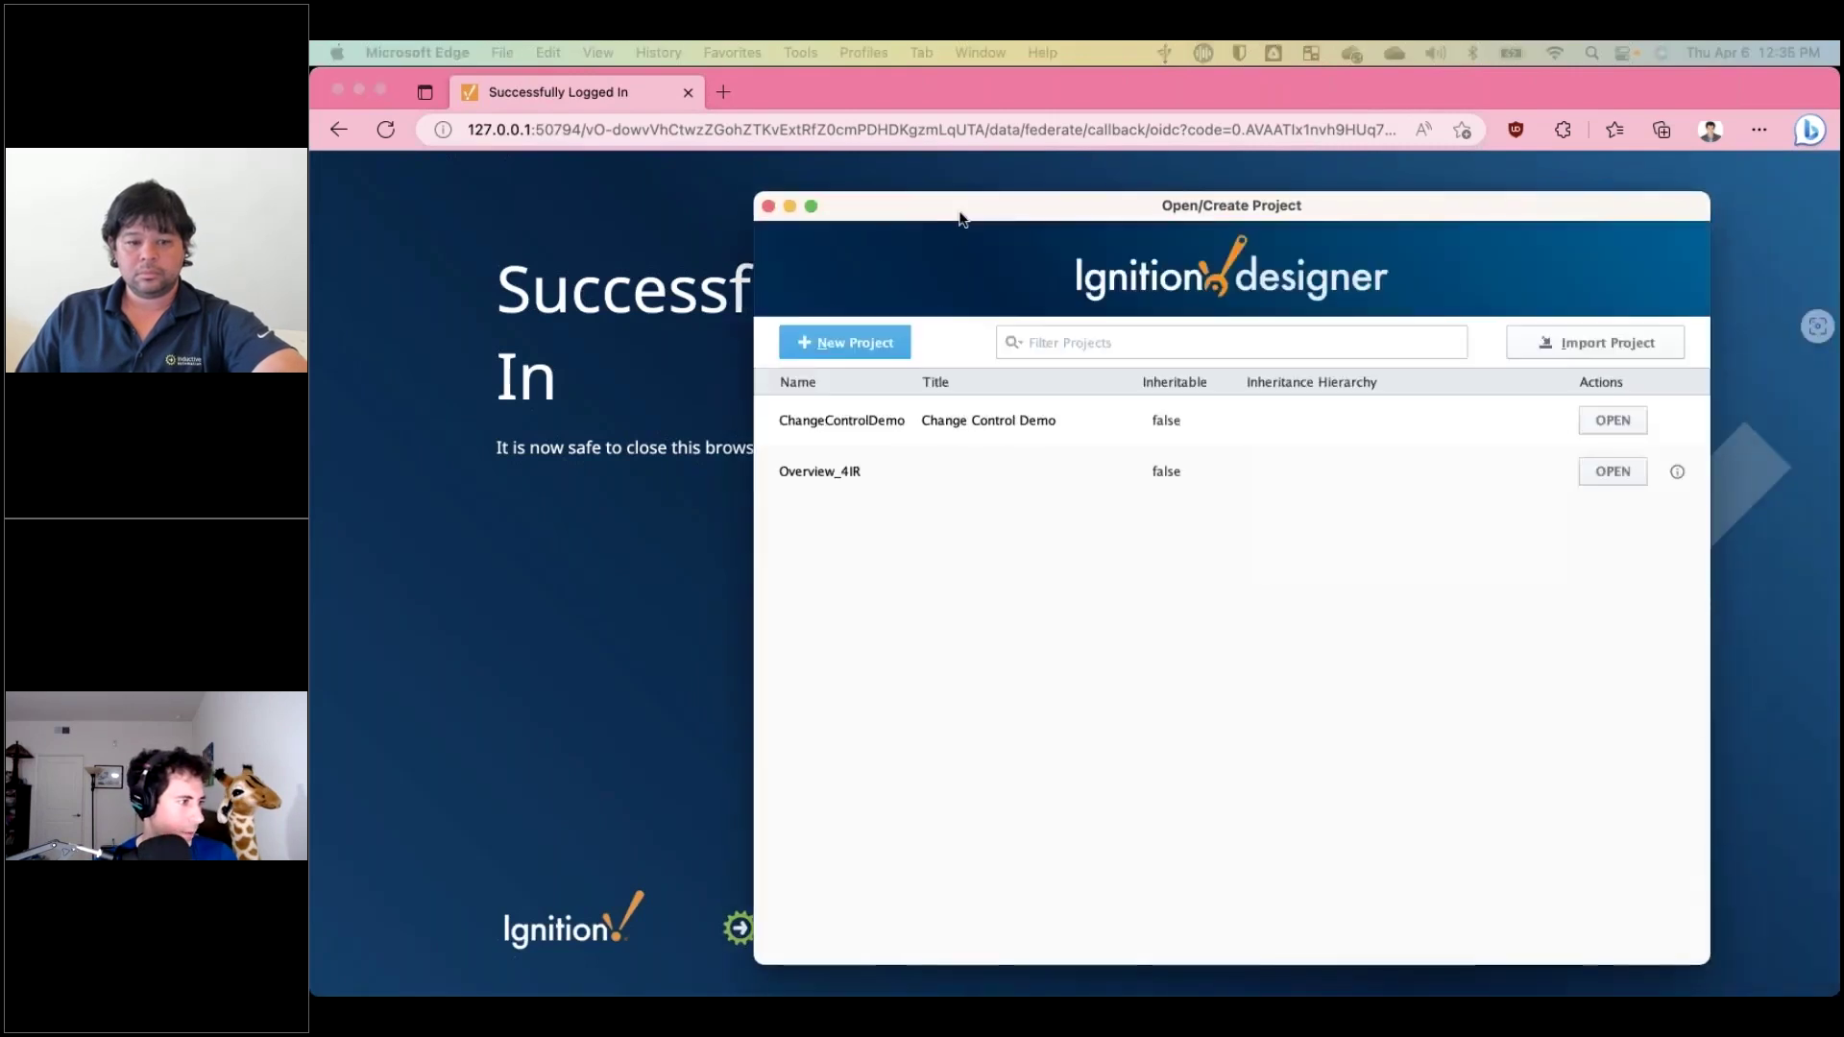
# Select ChangeControlDemo in the Open/Create Project list and open it.
pyautogui.moveTo(961, 219); pyautogui.dragTo(781, 206)
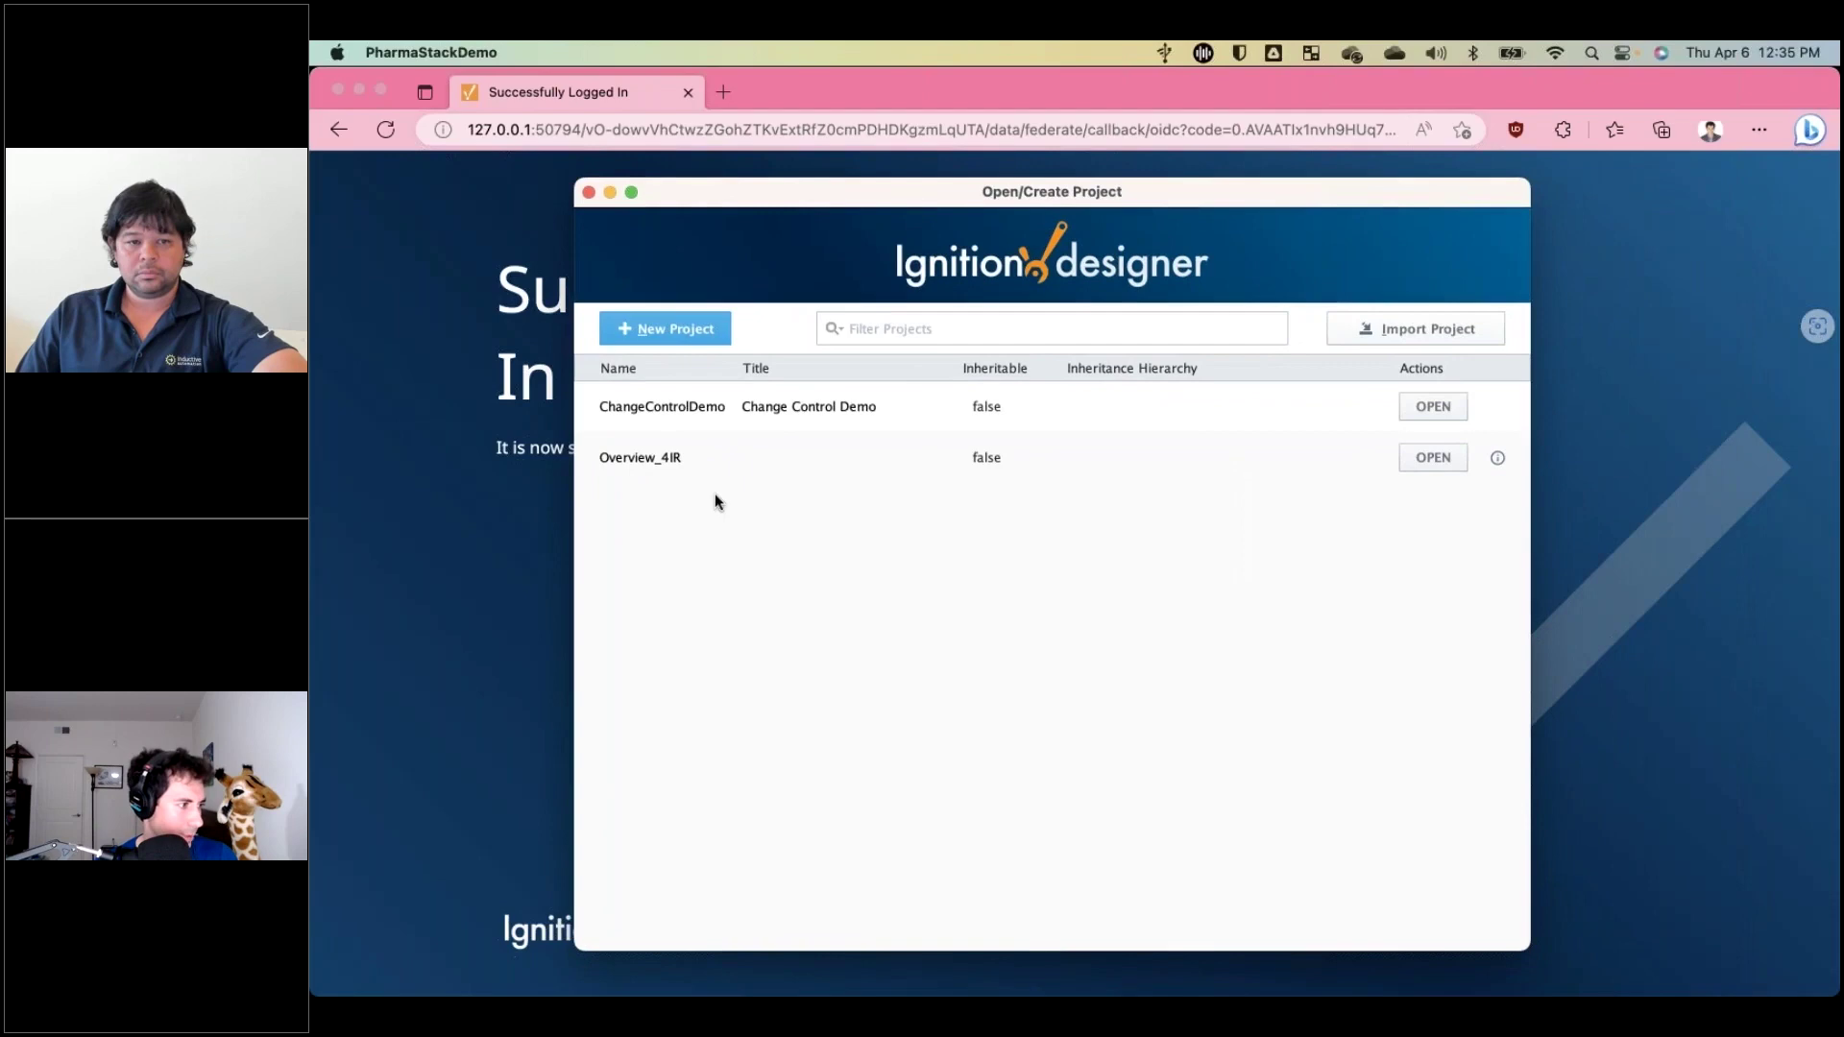
pyautogui.click(678, 457)
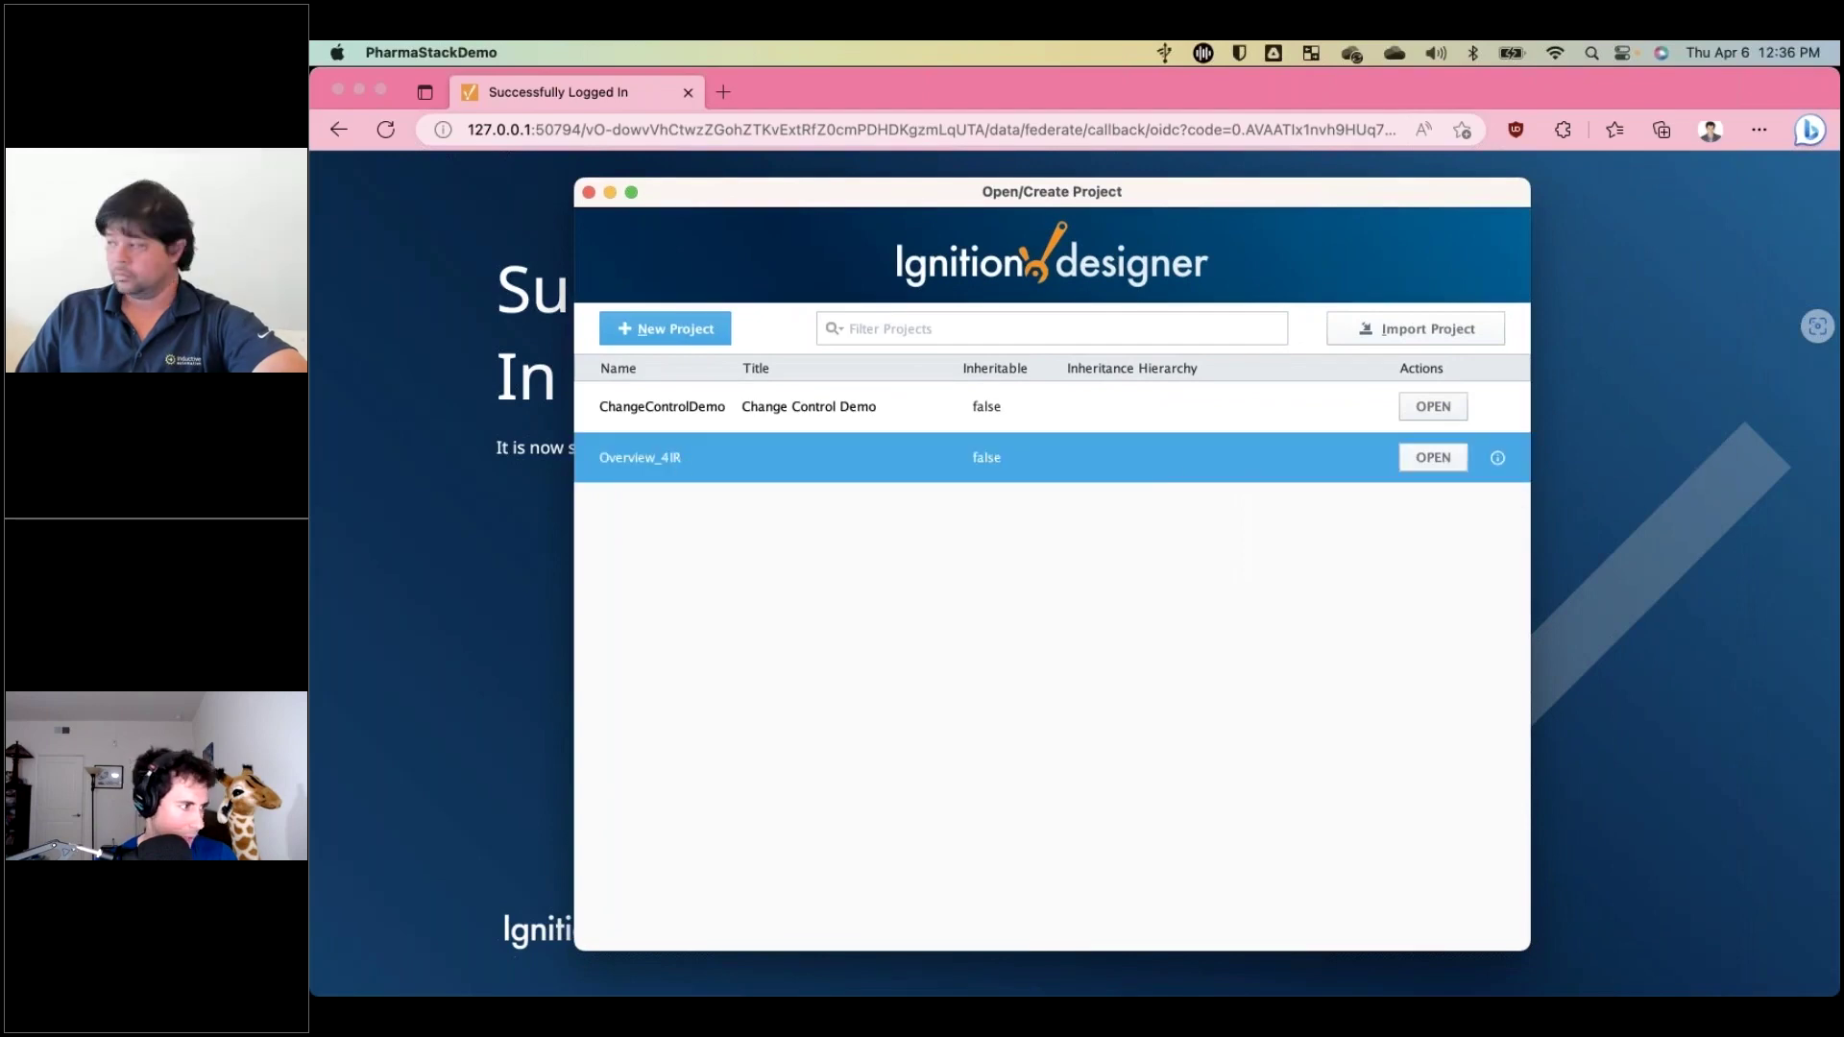
pyautogui.click(1197, 420)
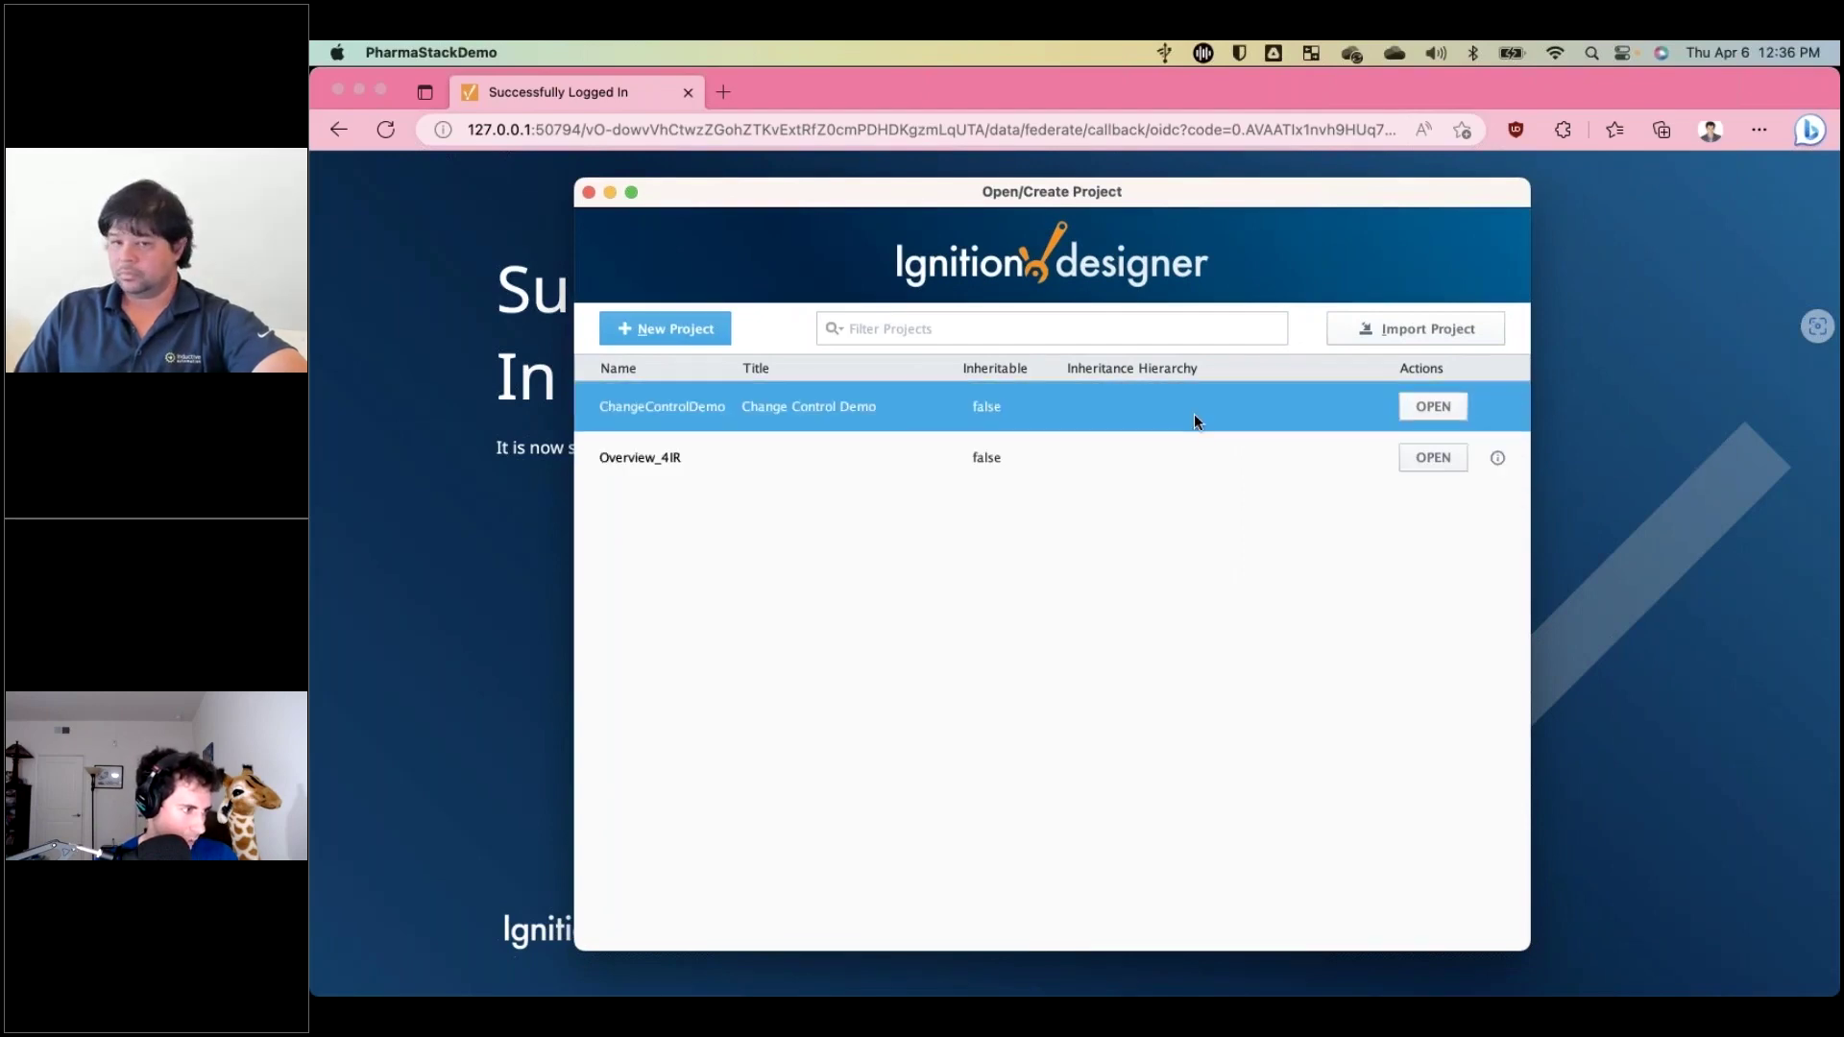
pyautogui.click(1433, 407)
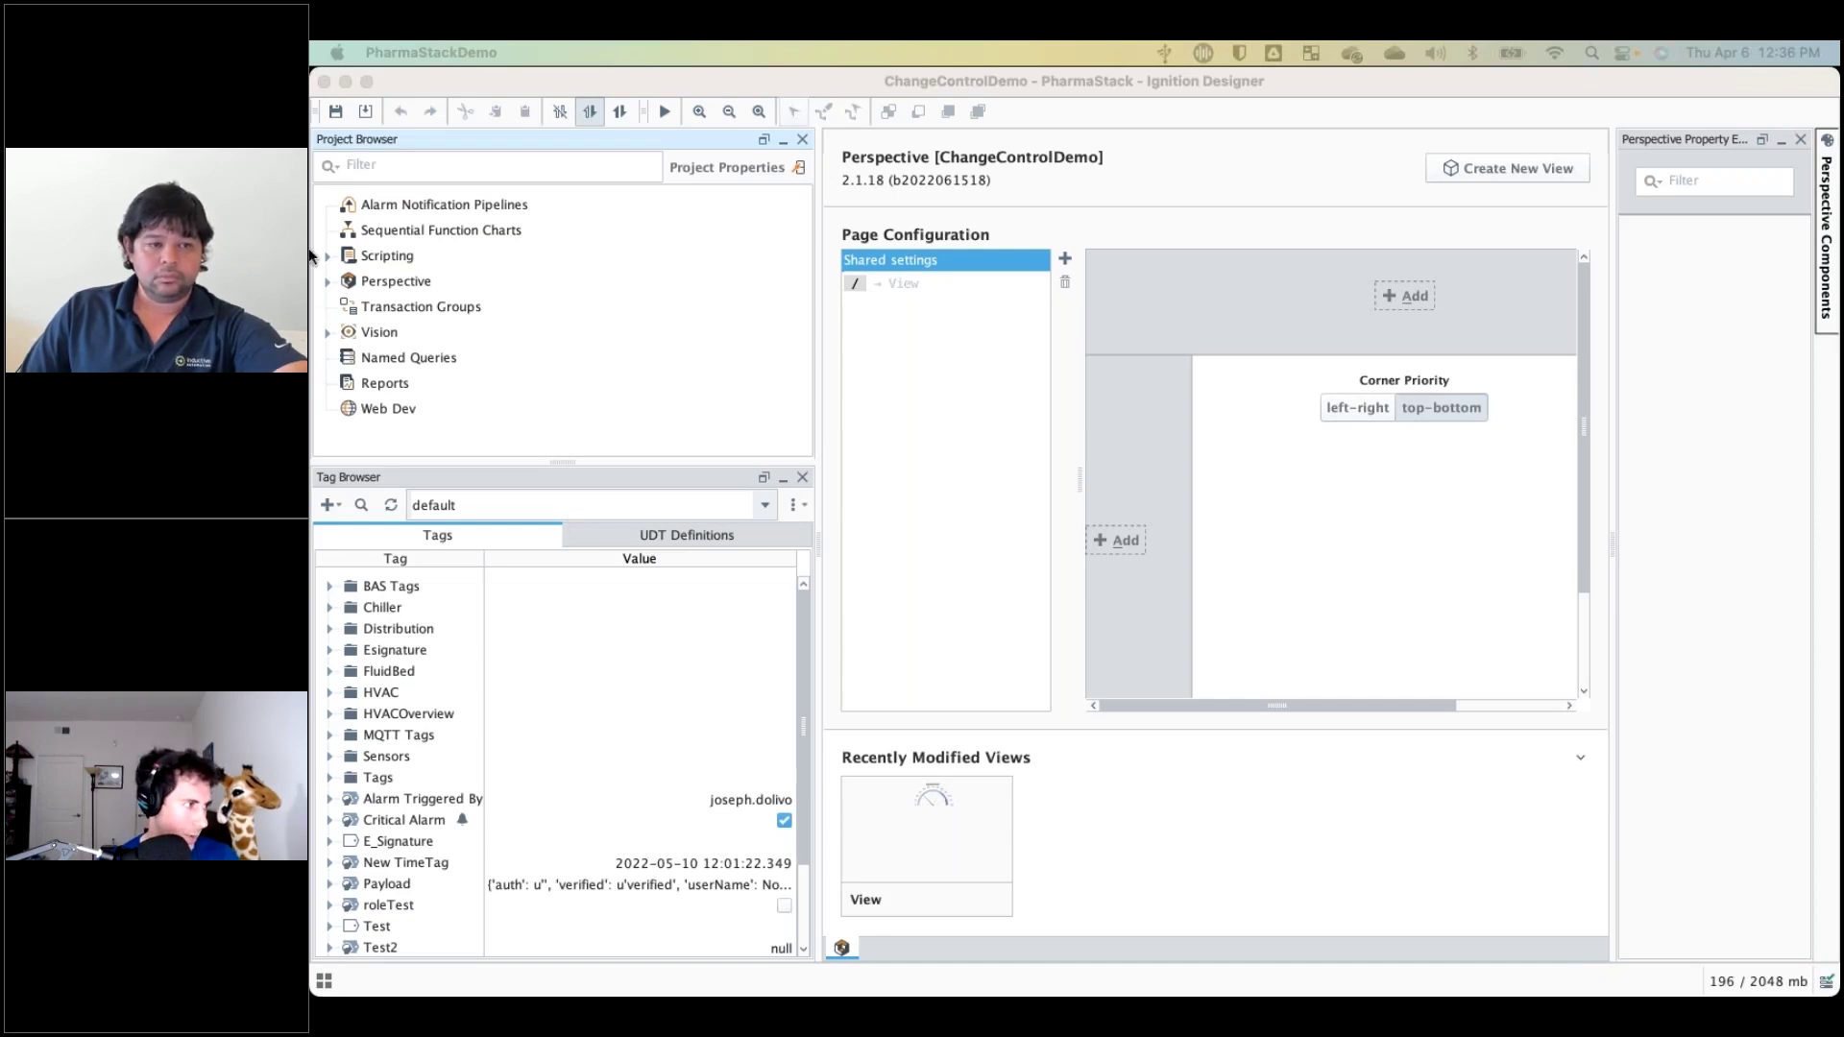
# Launch Tools > Database Query Browser and expand the <Default> datasource dropdown.
pyautogui.press('super+Tab')
pyautogui.click(834, 52)
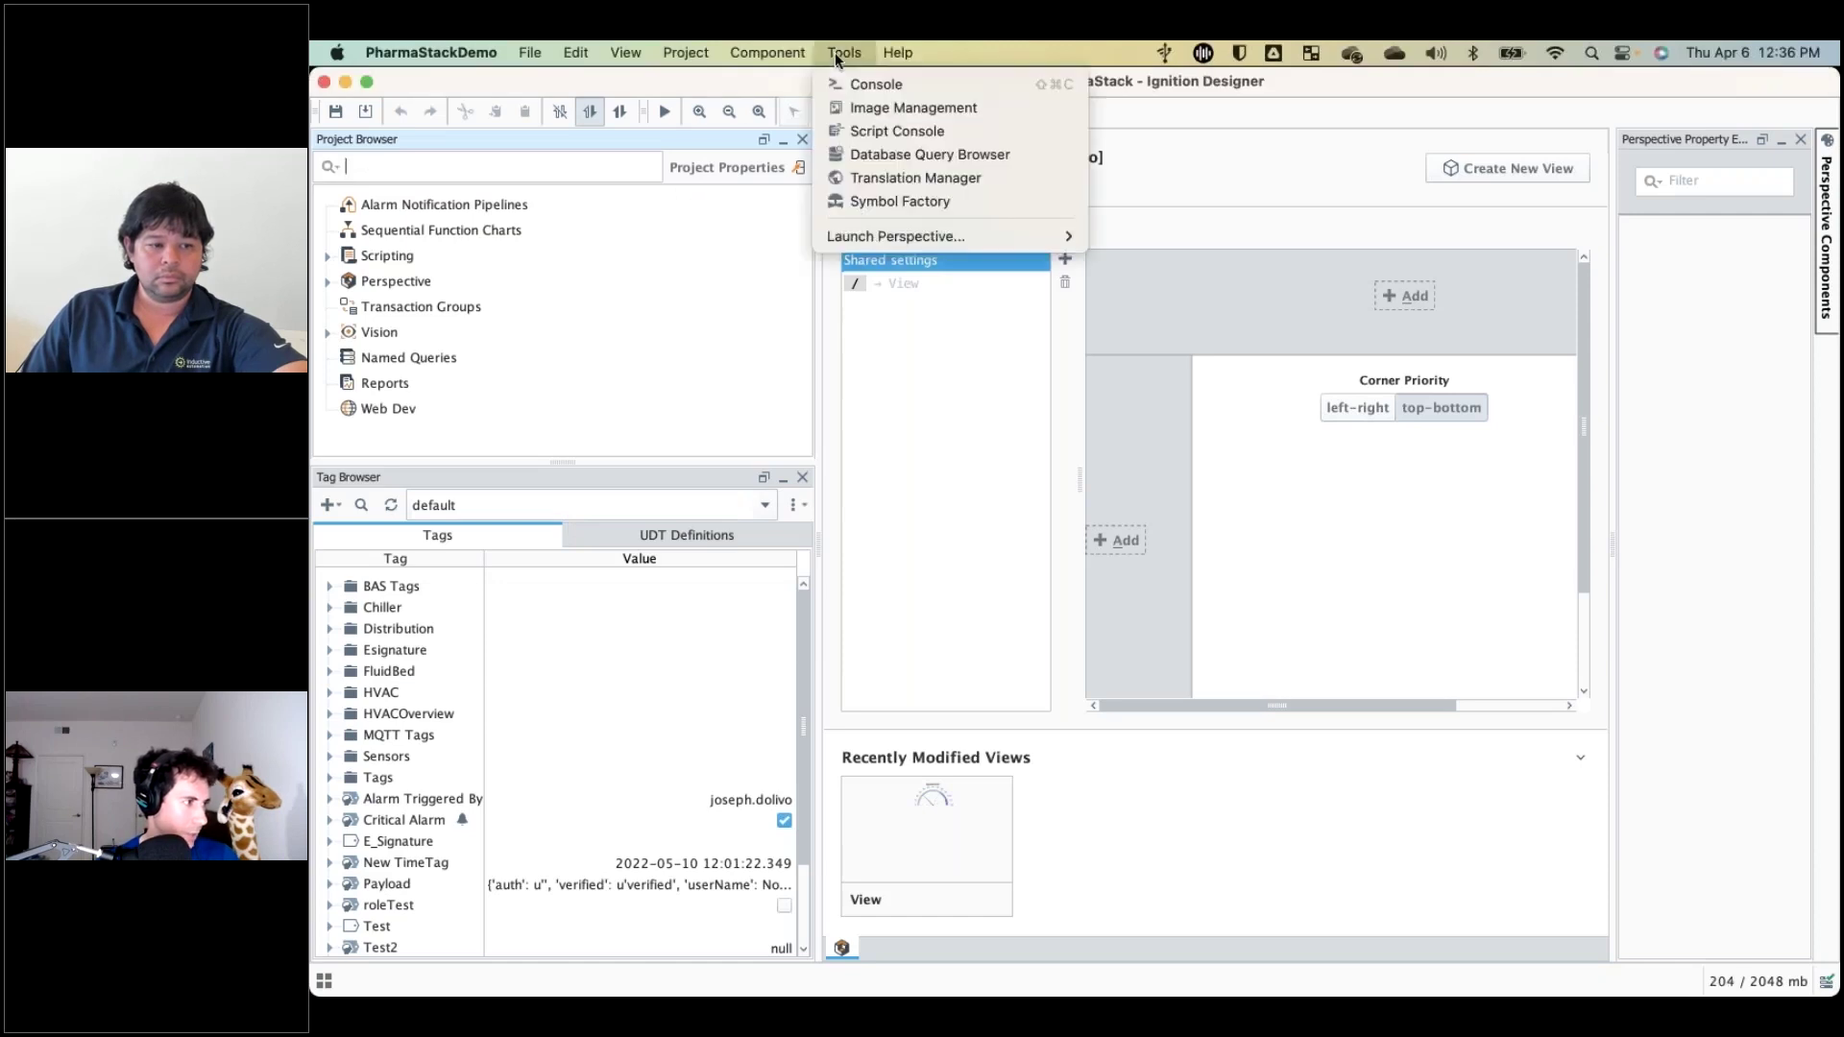
pyautogui.click(869, 154)
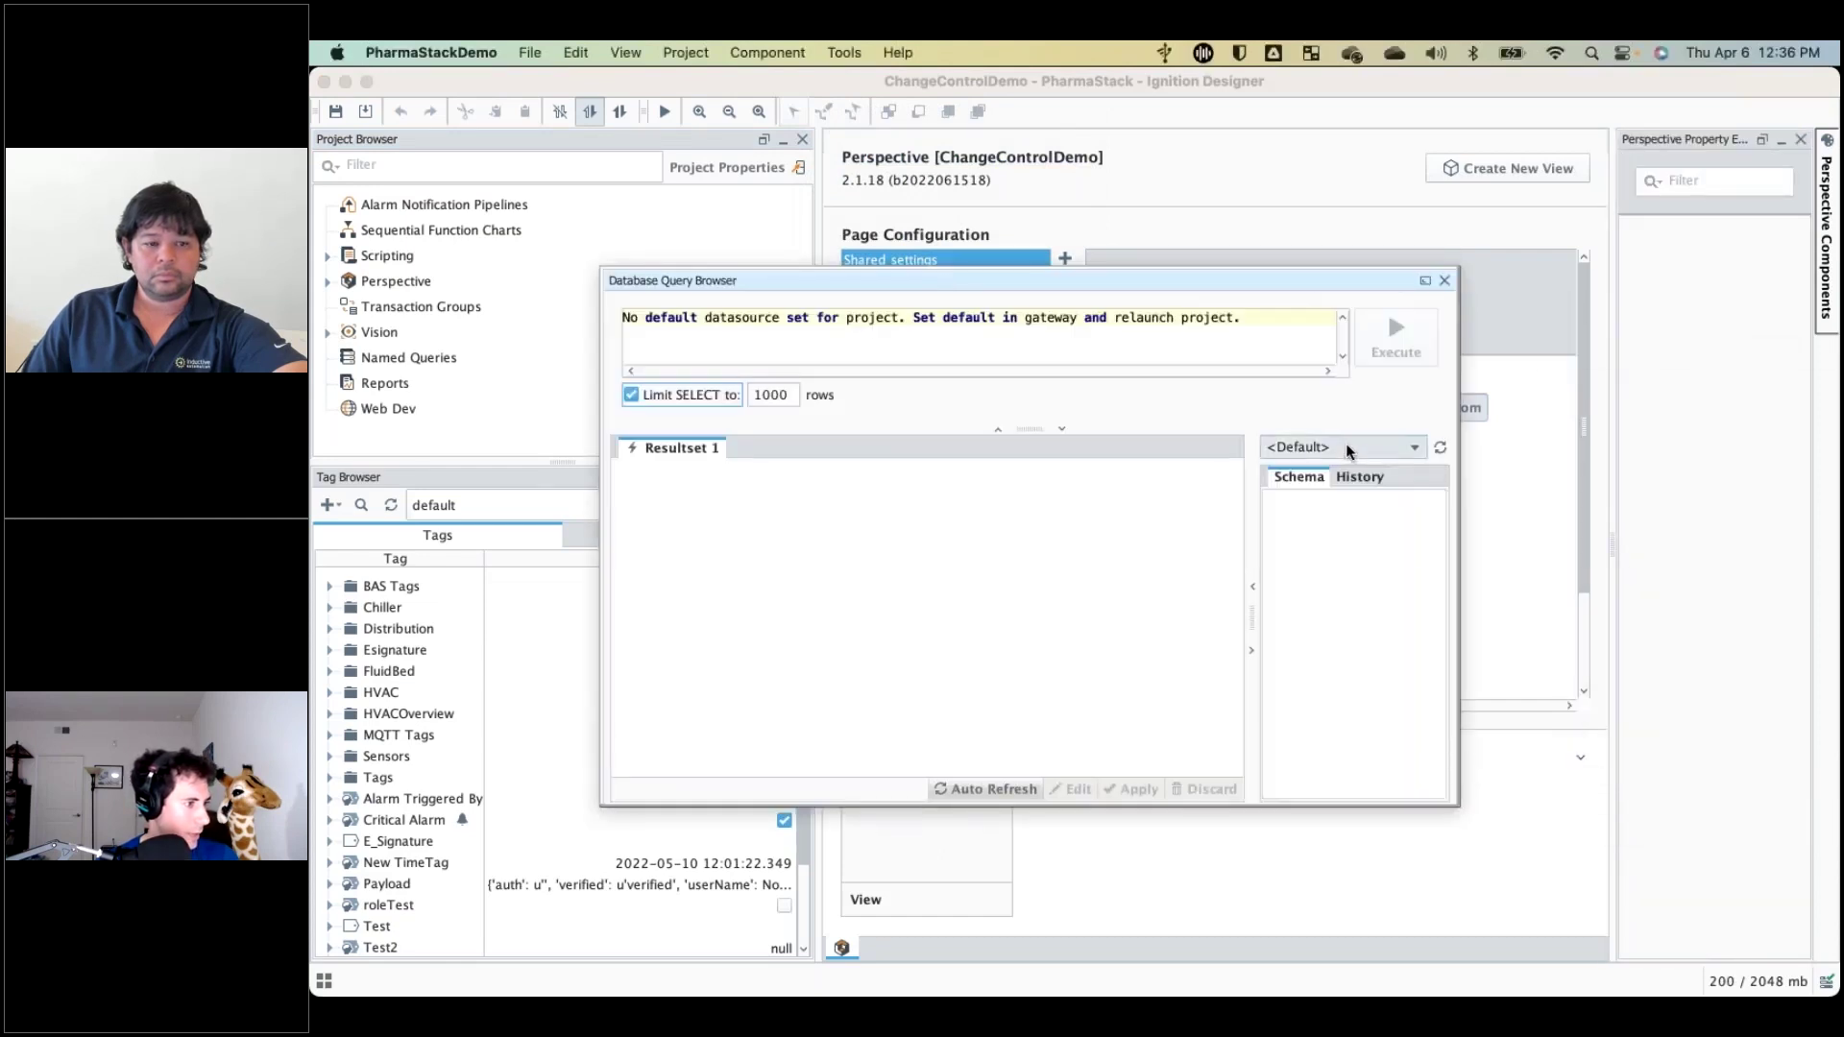
pyautogui.click(1346, 447)
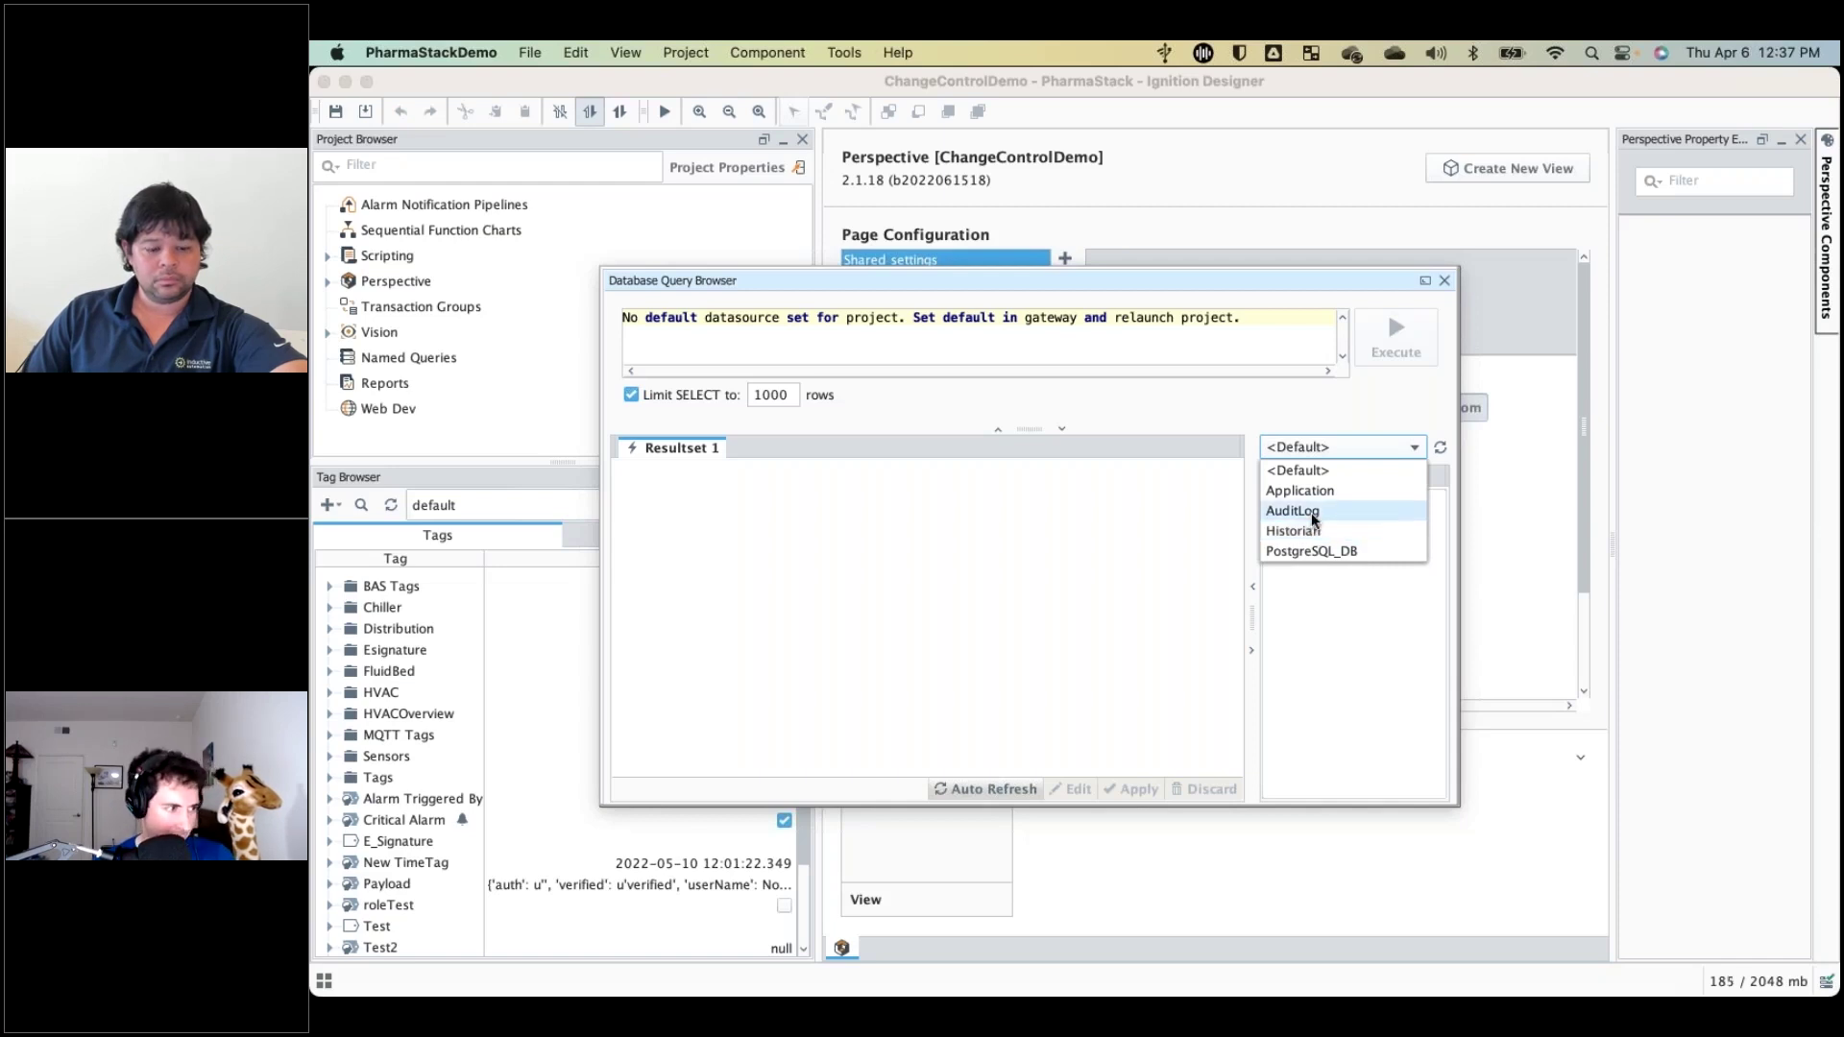
# Run a SELECT * query on the AuditLog audit_events table, returning 1000 rows.
pyautogui.click(1312, 518)
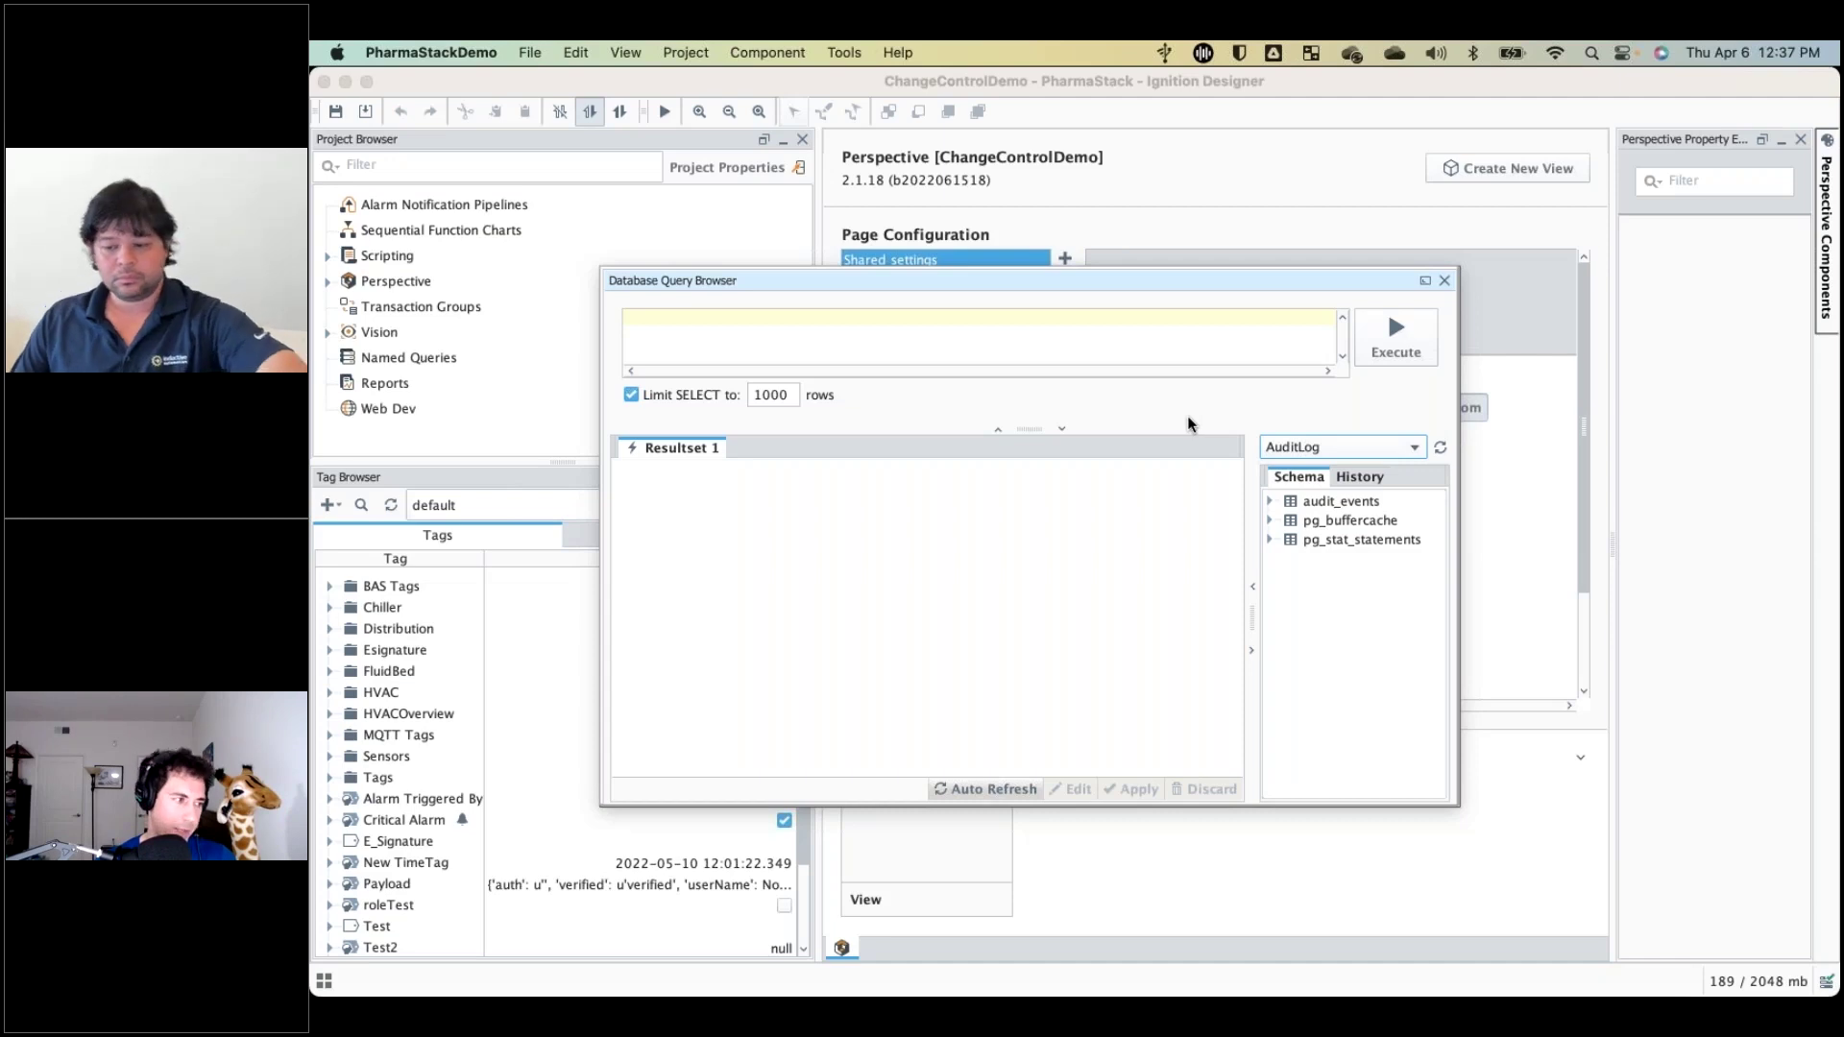
pyautogui.click(1326, 504)
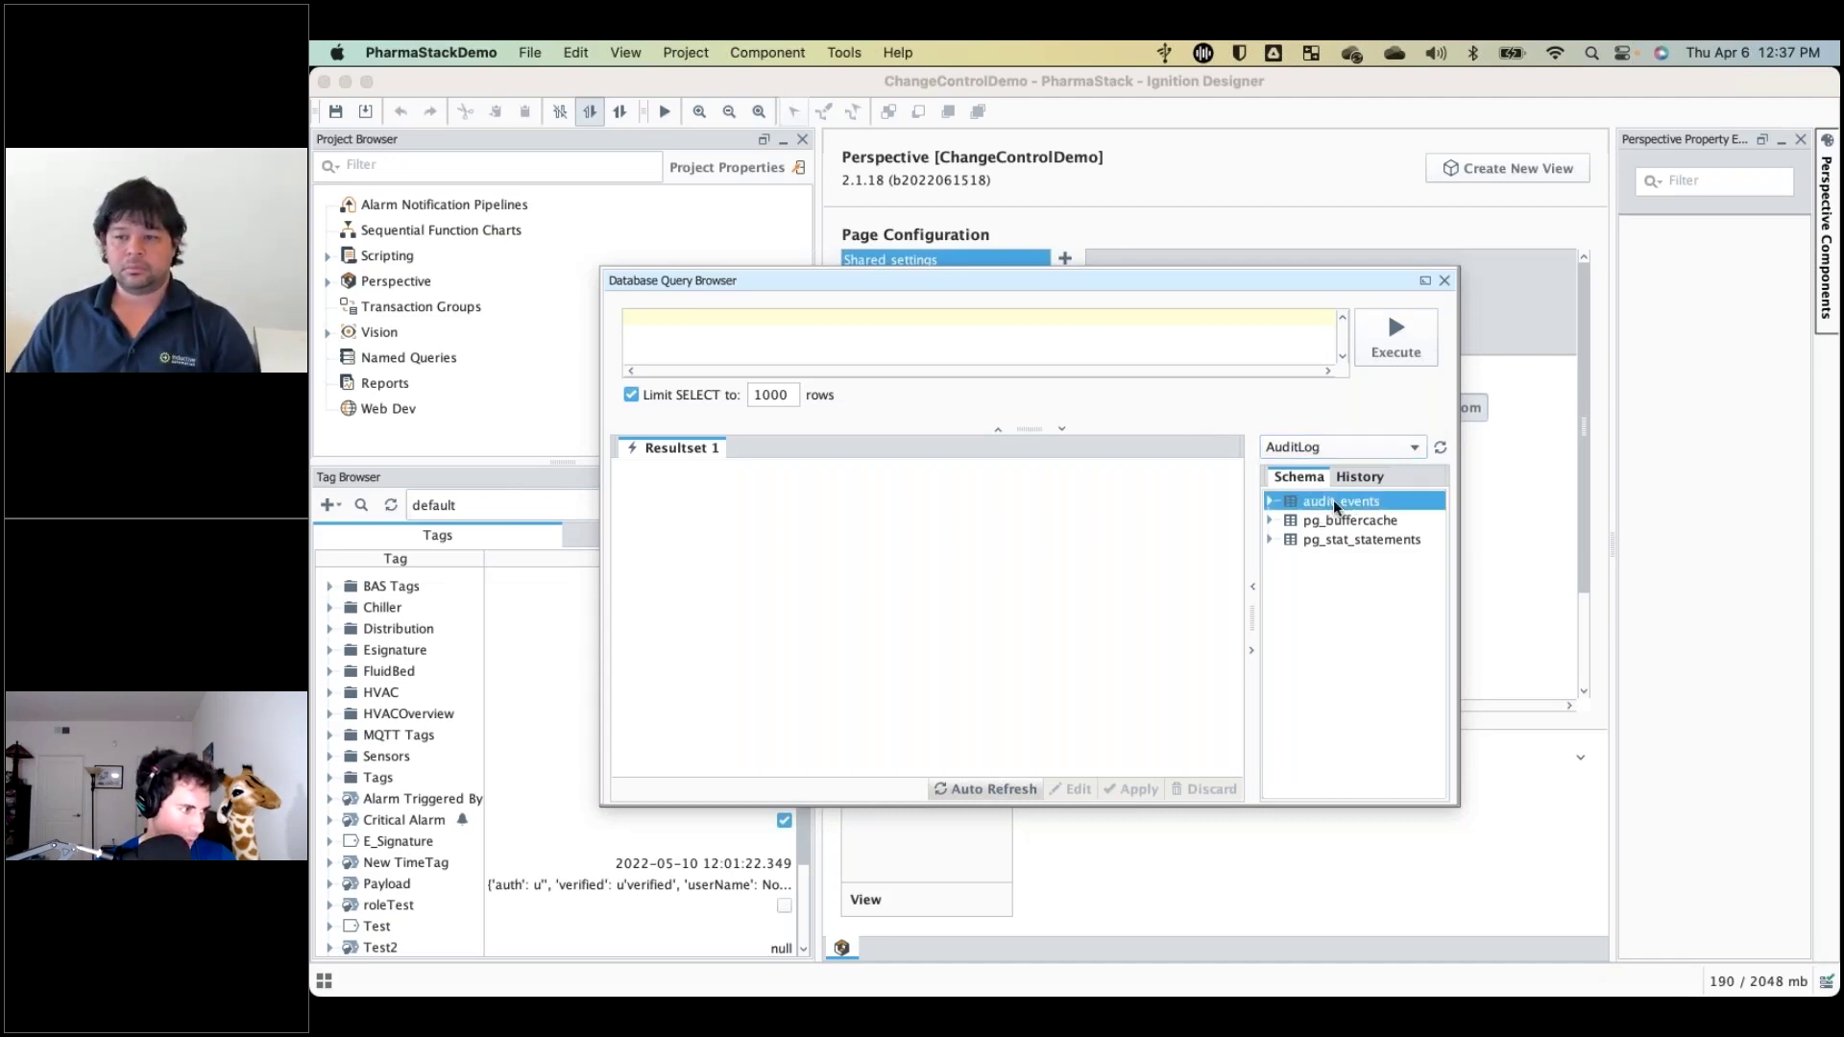
pyautogui.doubleClick(1327, 507)
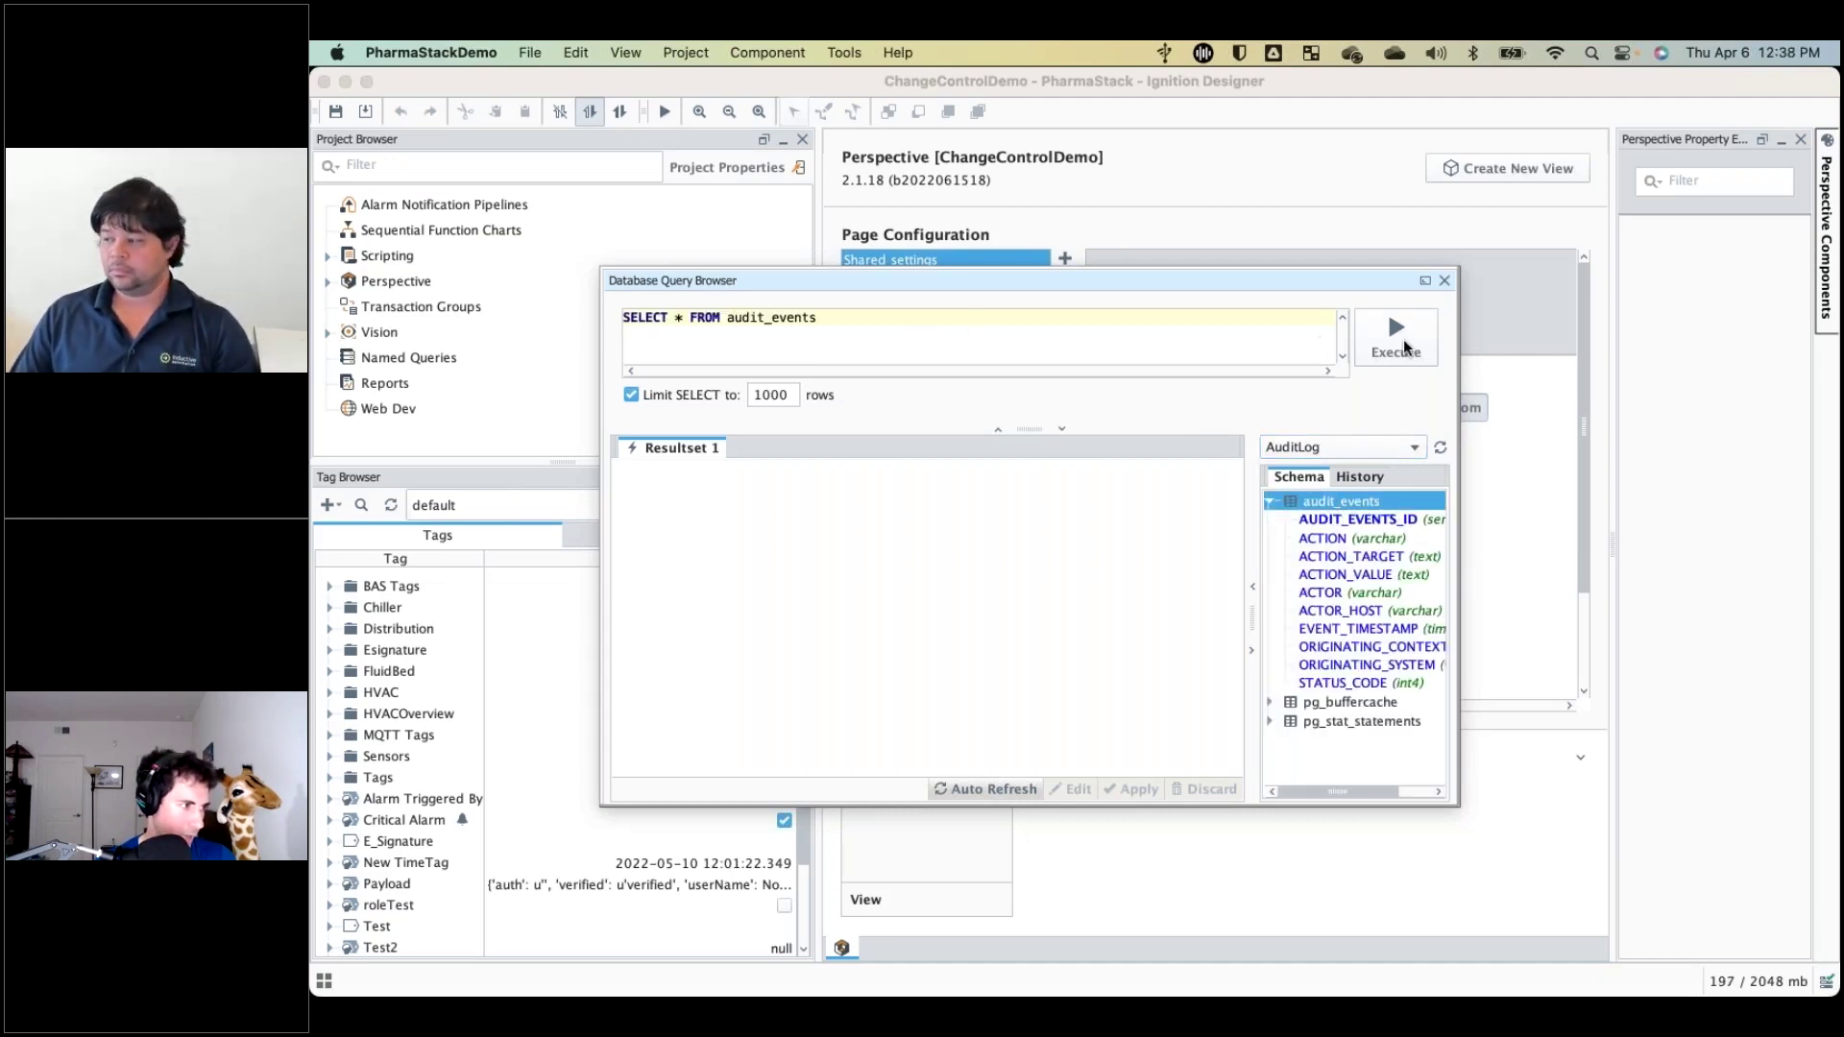
pyautogui.click(1400, 338)
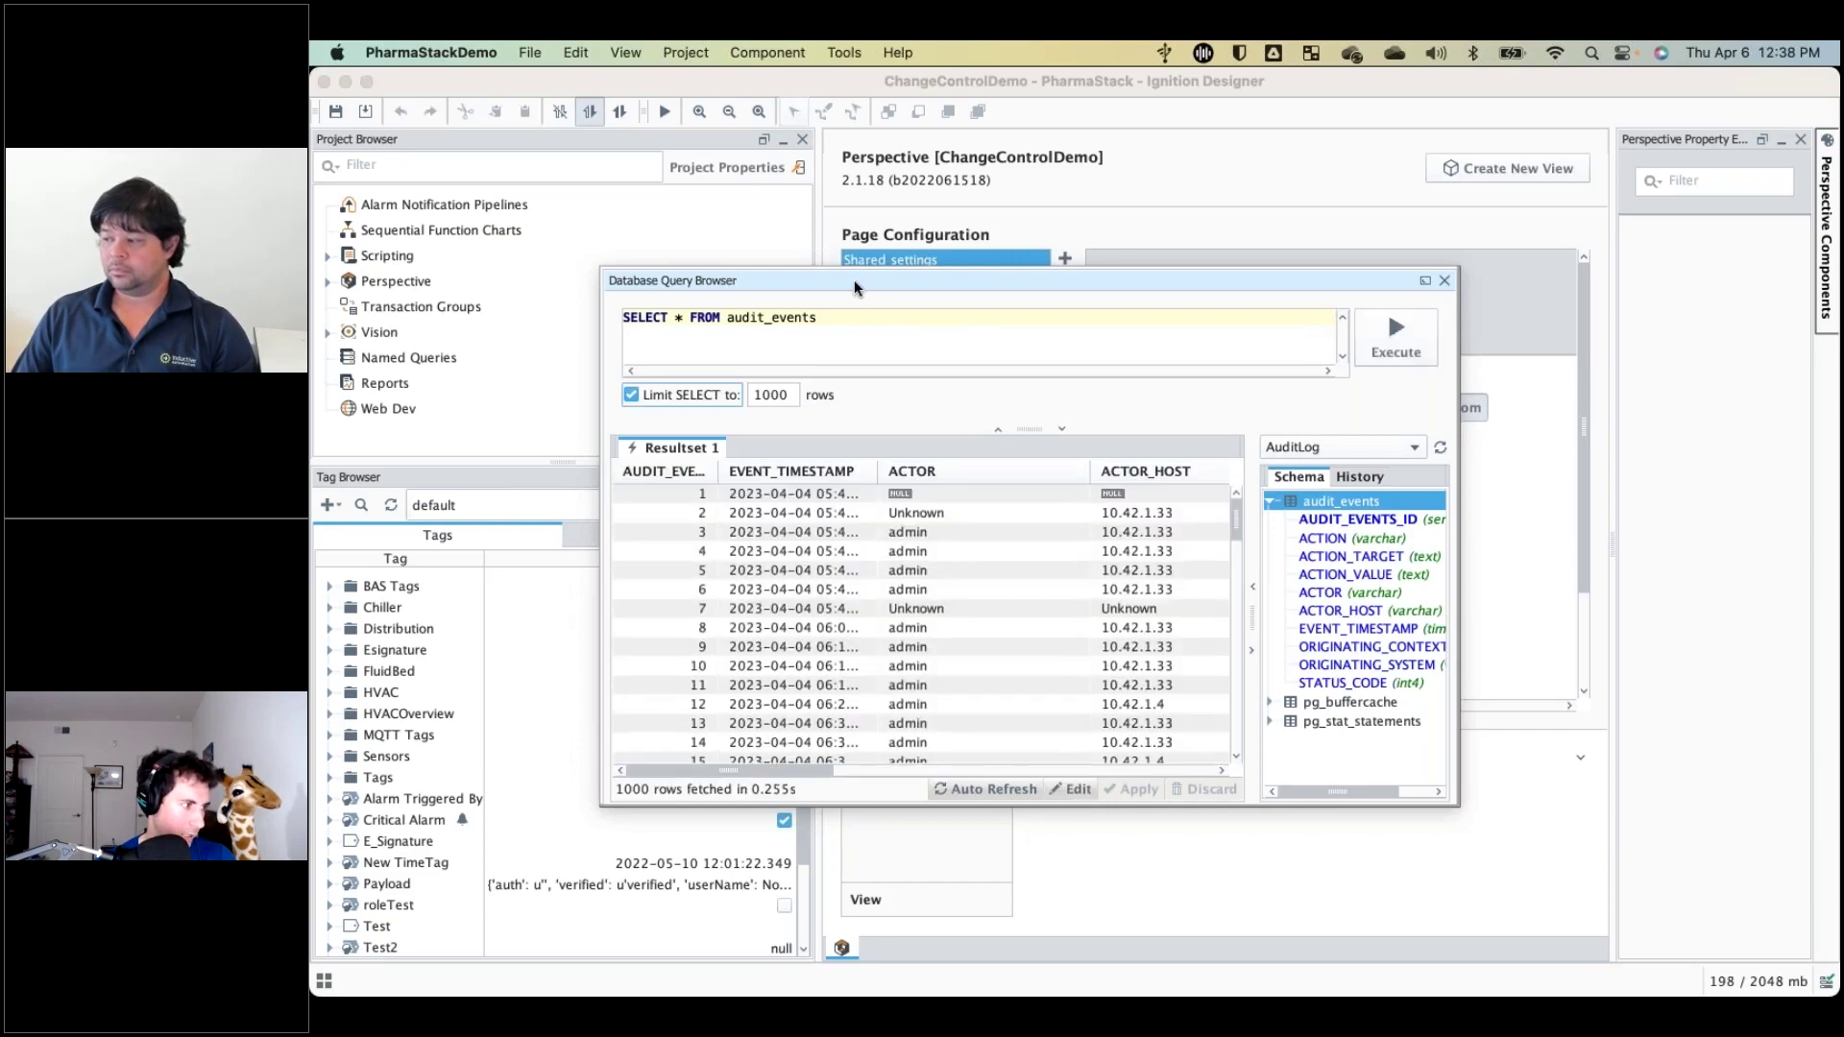
pyautogui.scroll(-3, 910, 646)
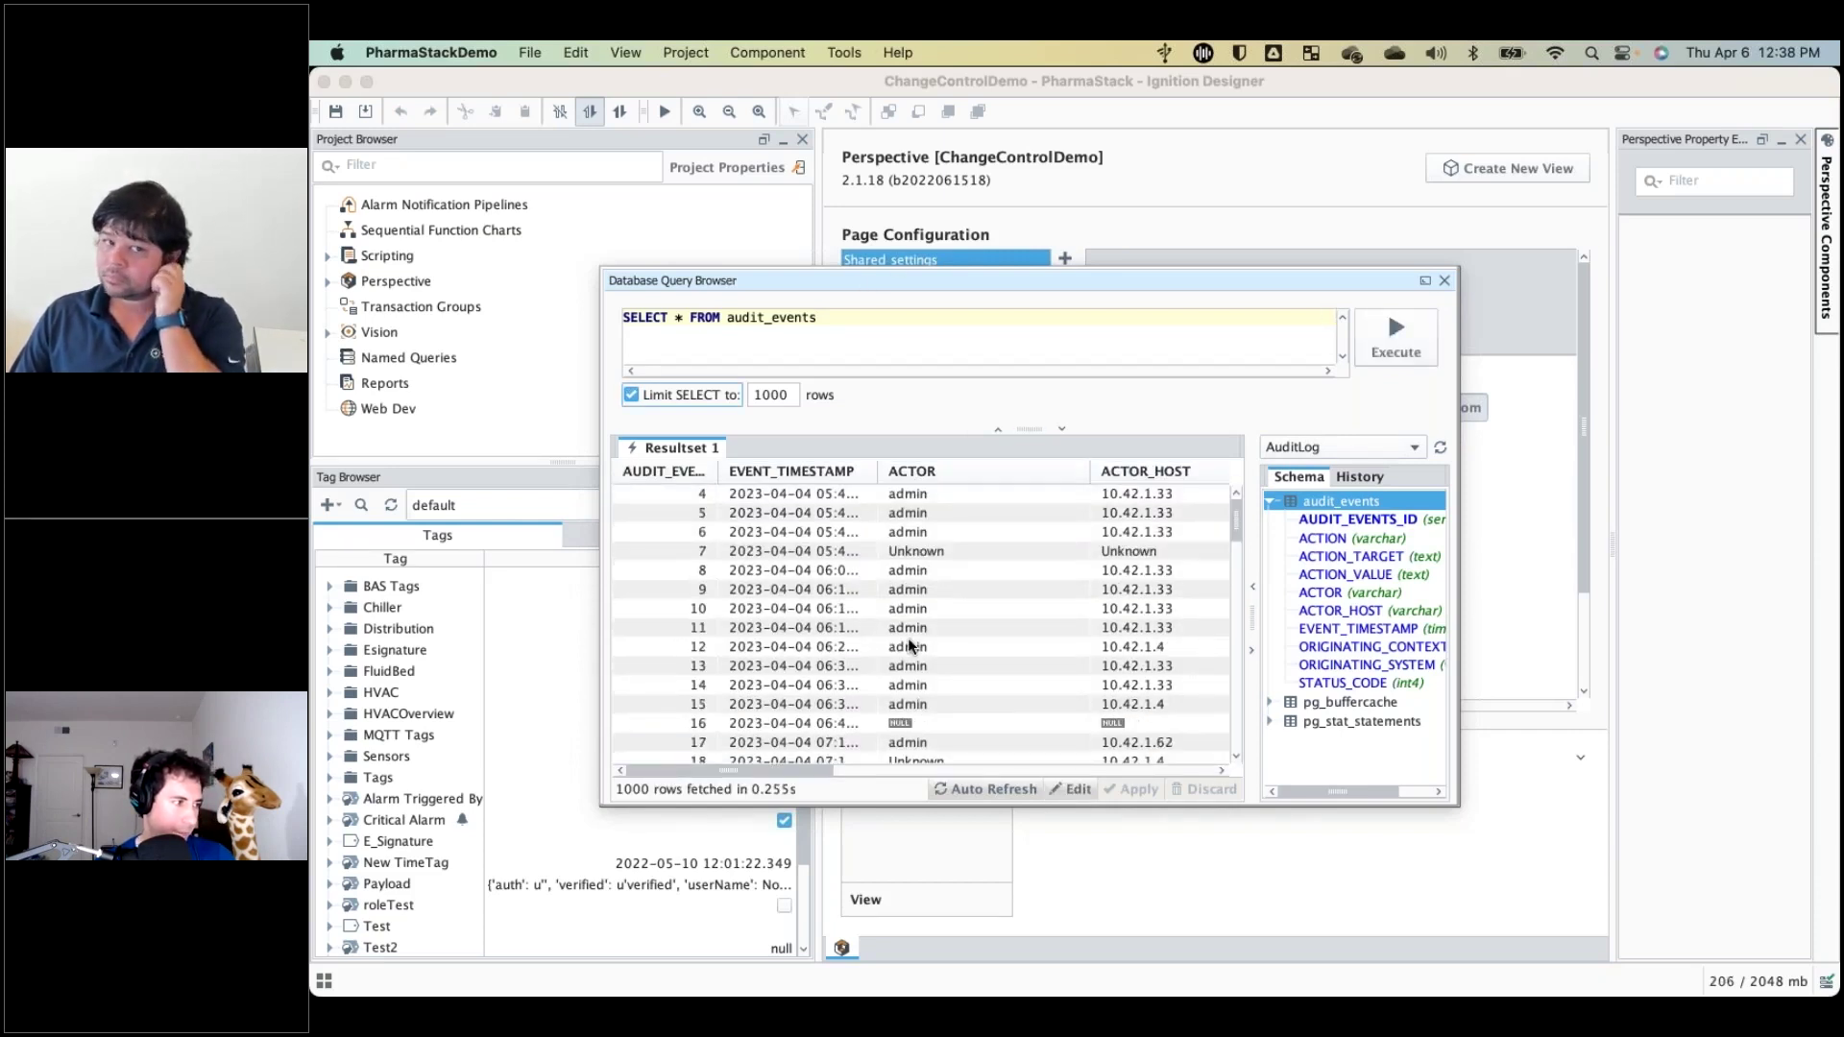
pyautogui.scroll(3, 910, 646)
pyautogui.hscroll(2, 910, 646)
pyautogui.hscroll(-2, 910, 647)
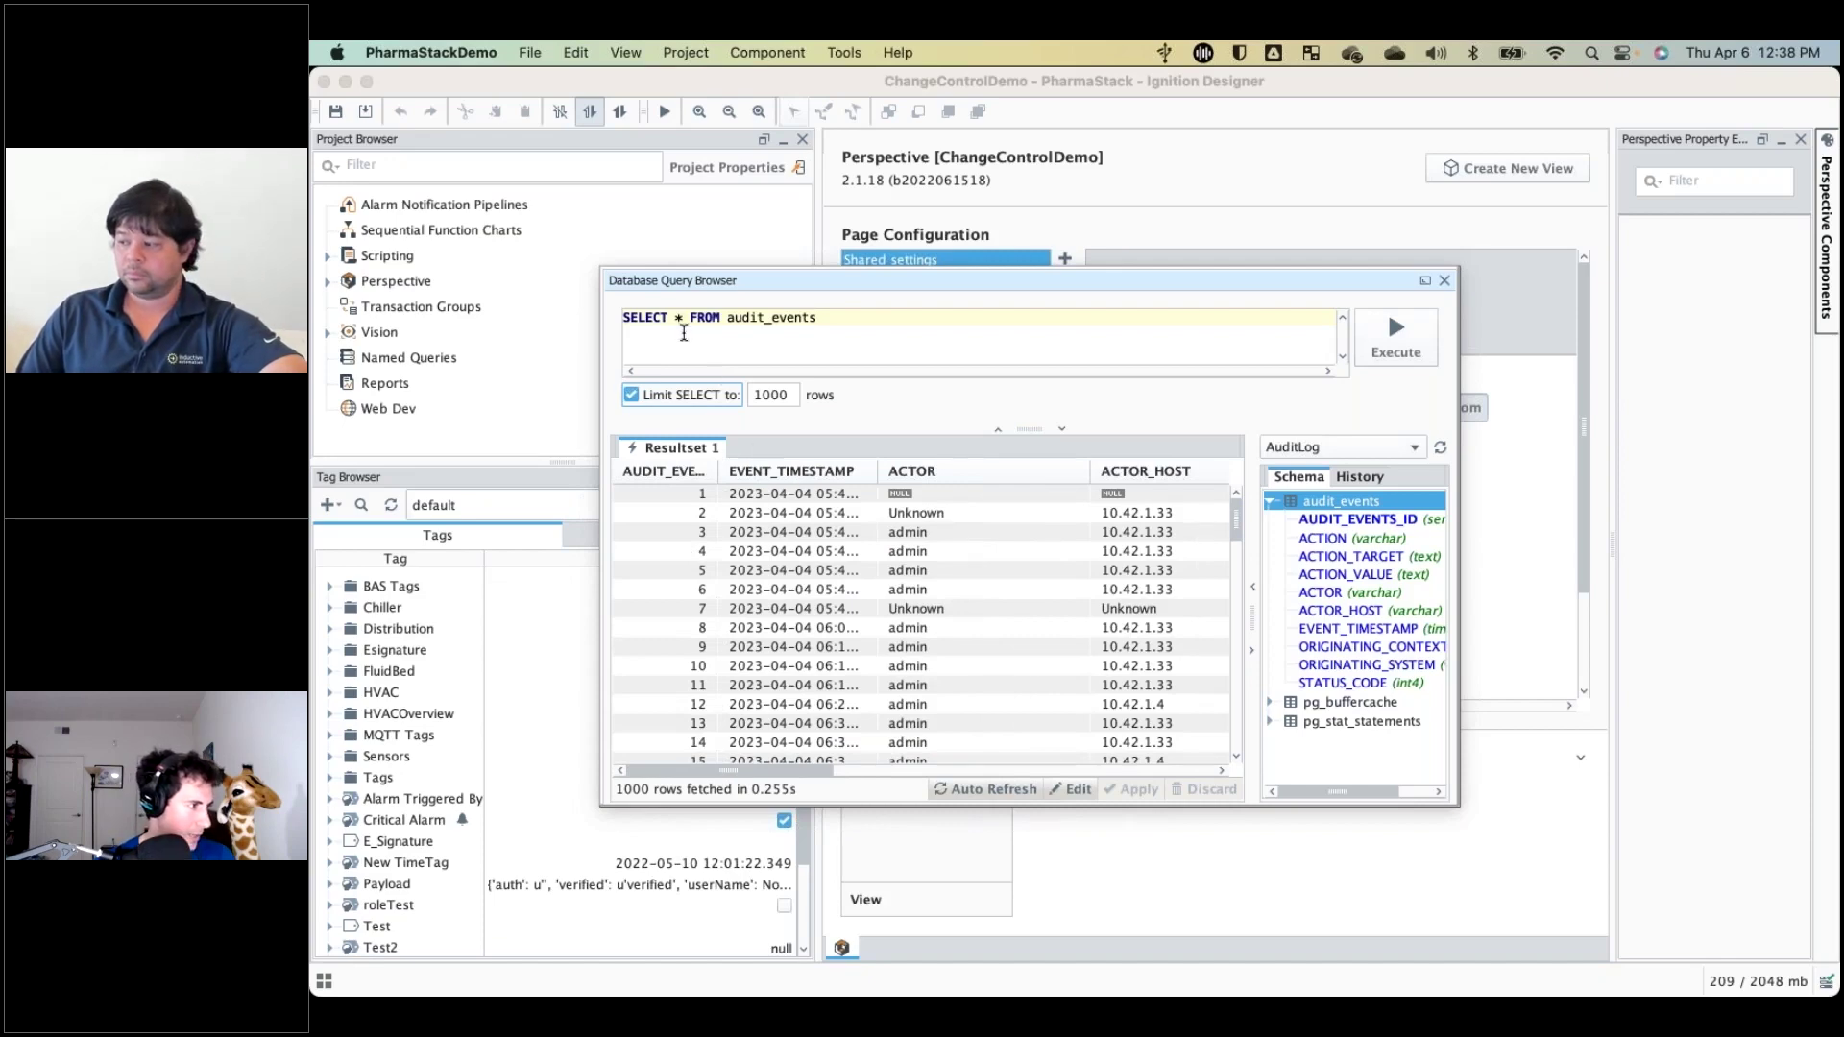
# Remove SELECT * from the audit_events query line.
pyautogui.tripleClick(649, 317)
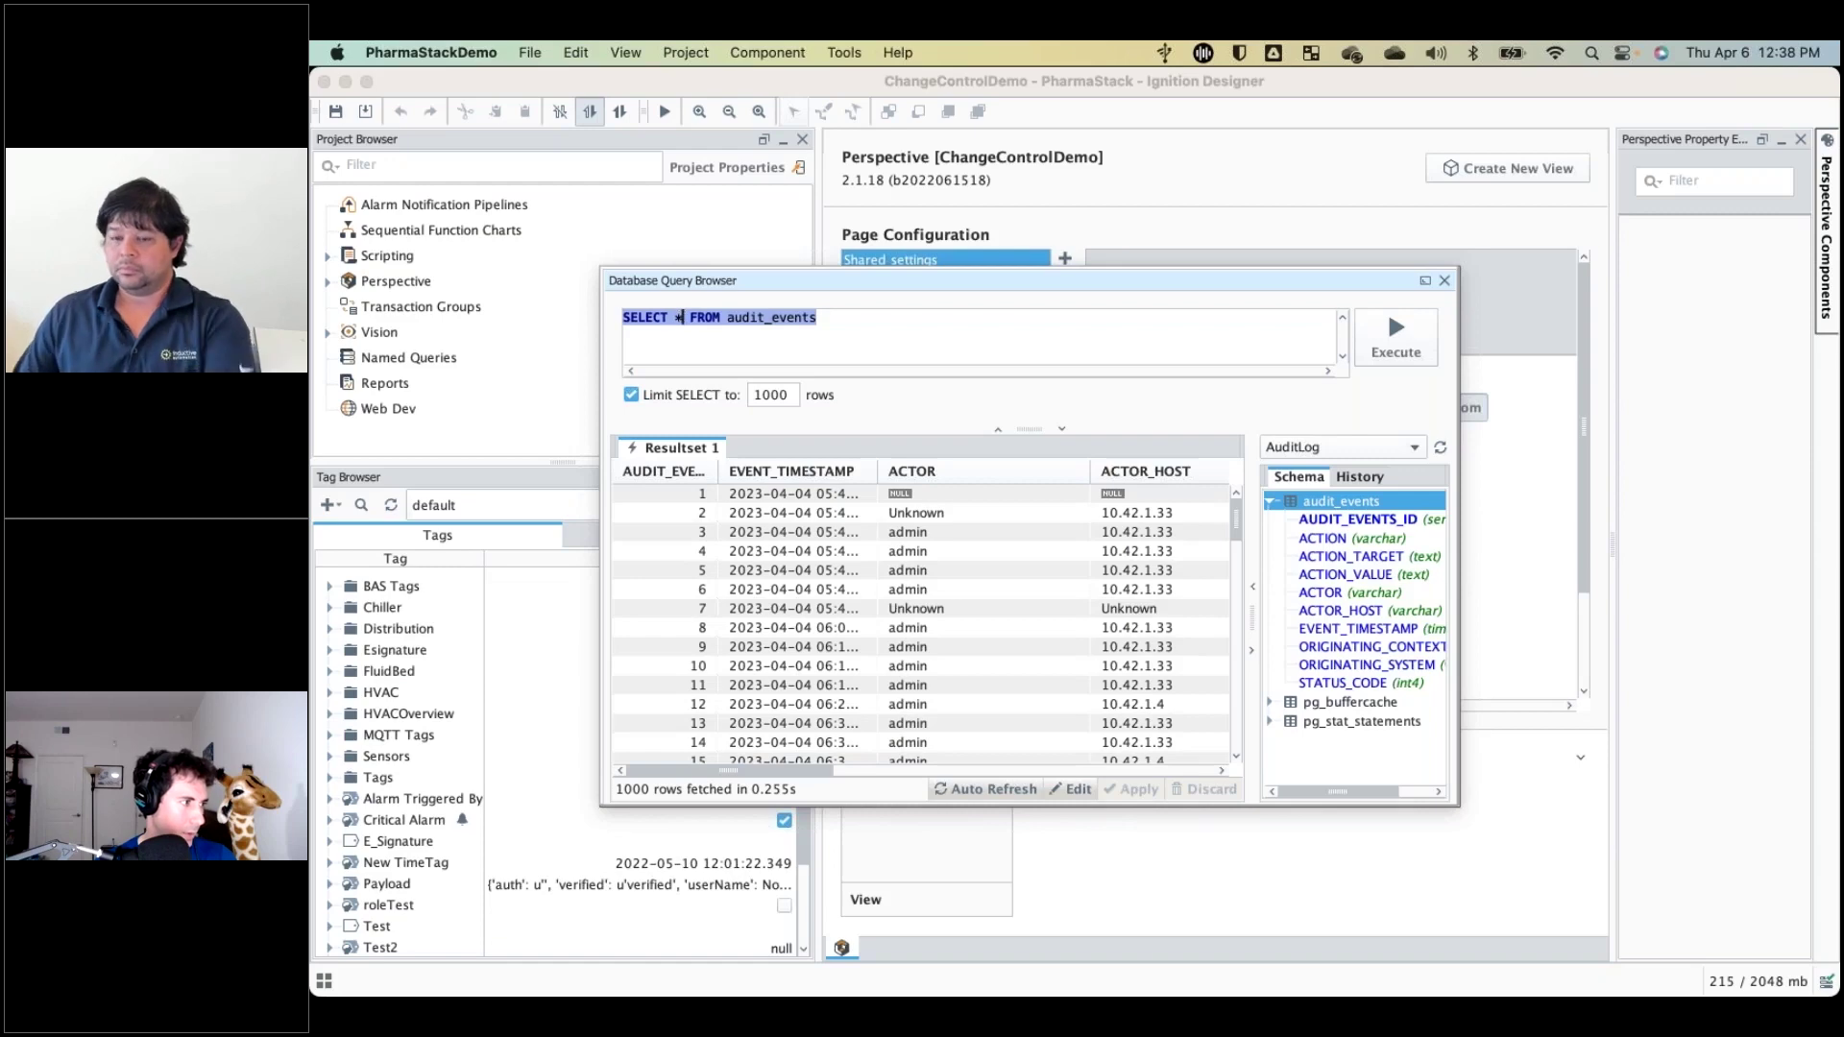
pyautogui.click(680, 317)
pyautogui.press('BackSpace')
pyautogui.press('BackSpace')
pyautogui.press('BackSpace')
pyautogui.press('BackSpace')
pyautogui.press('BackSpace')
pyautogui.press('BackSpace')
pyautogui.press('BackSpace')
pyautogui.press('BackSpace')
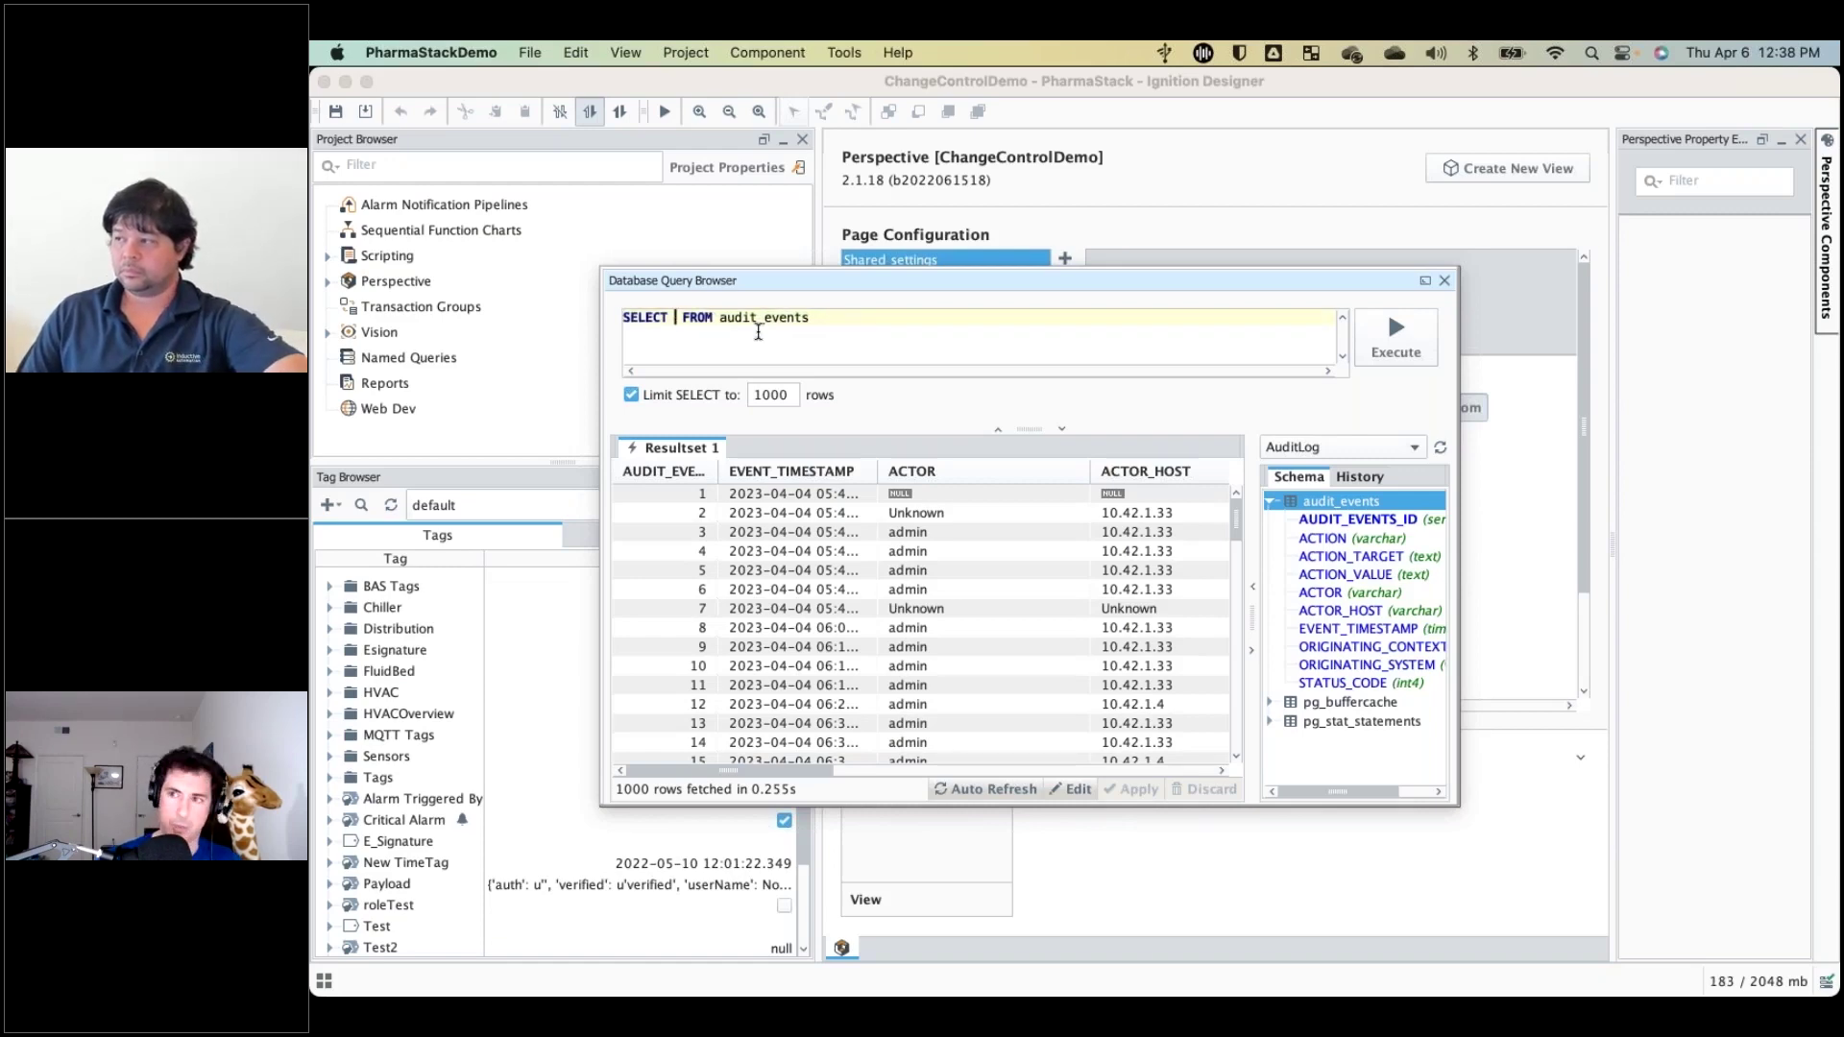
# Execute DELETE FROM audit_events and dismiss the read-only error.
pyautogui.write('DELETE')
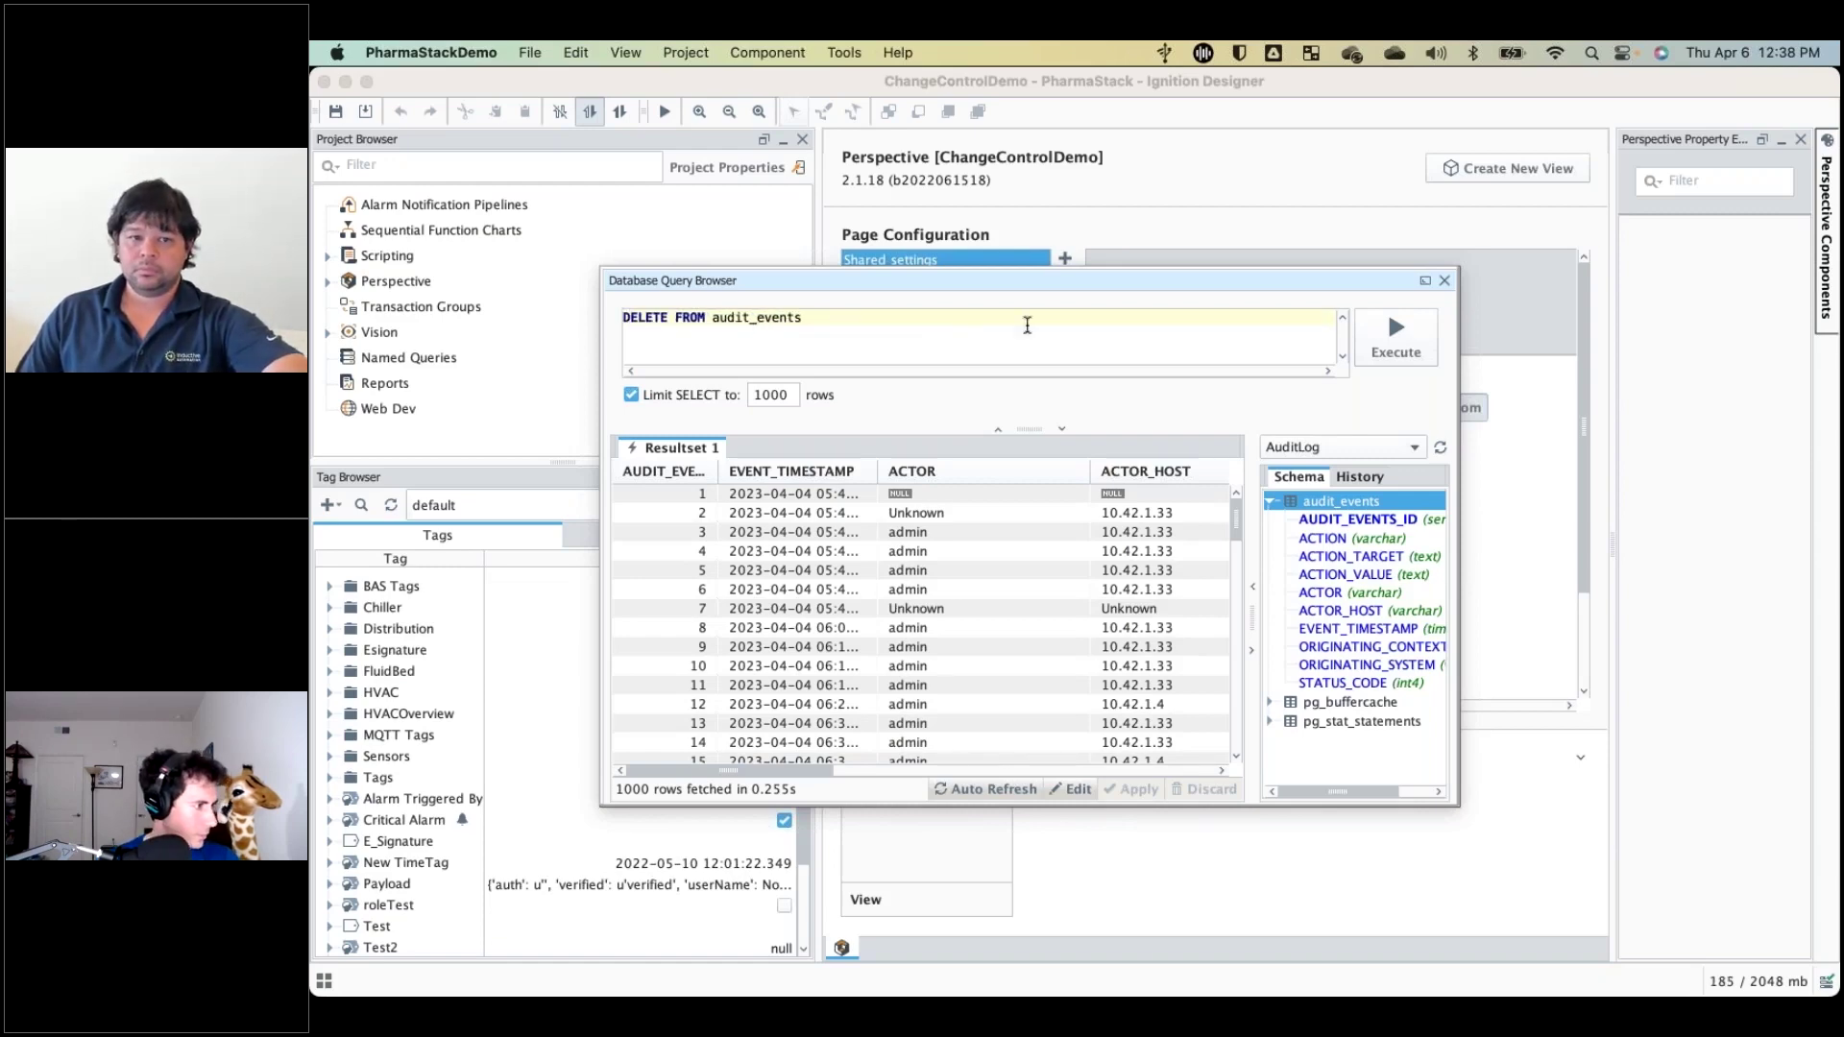
pyautogui.click(1391, 351)
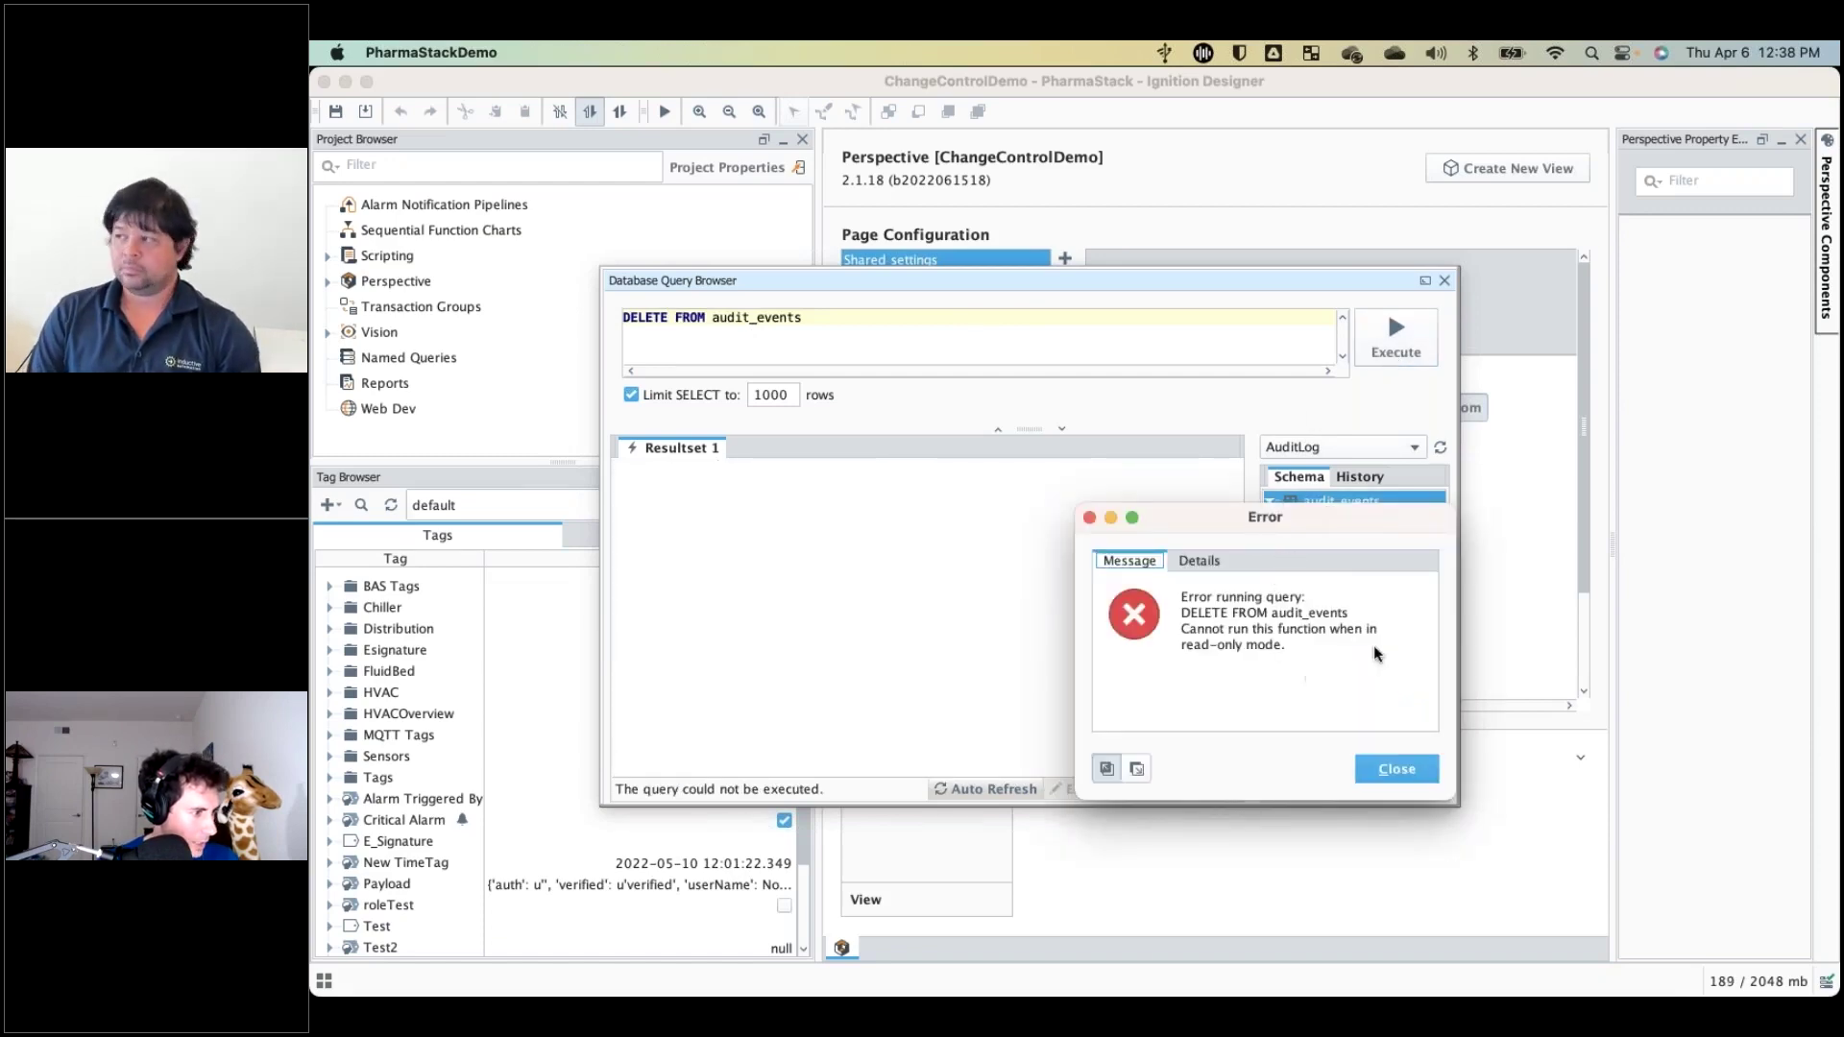
pyautogui.click(1417, 770)
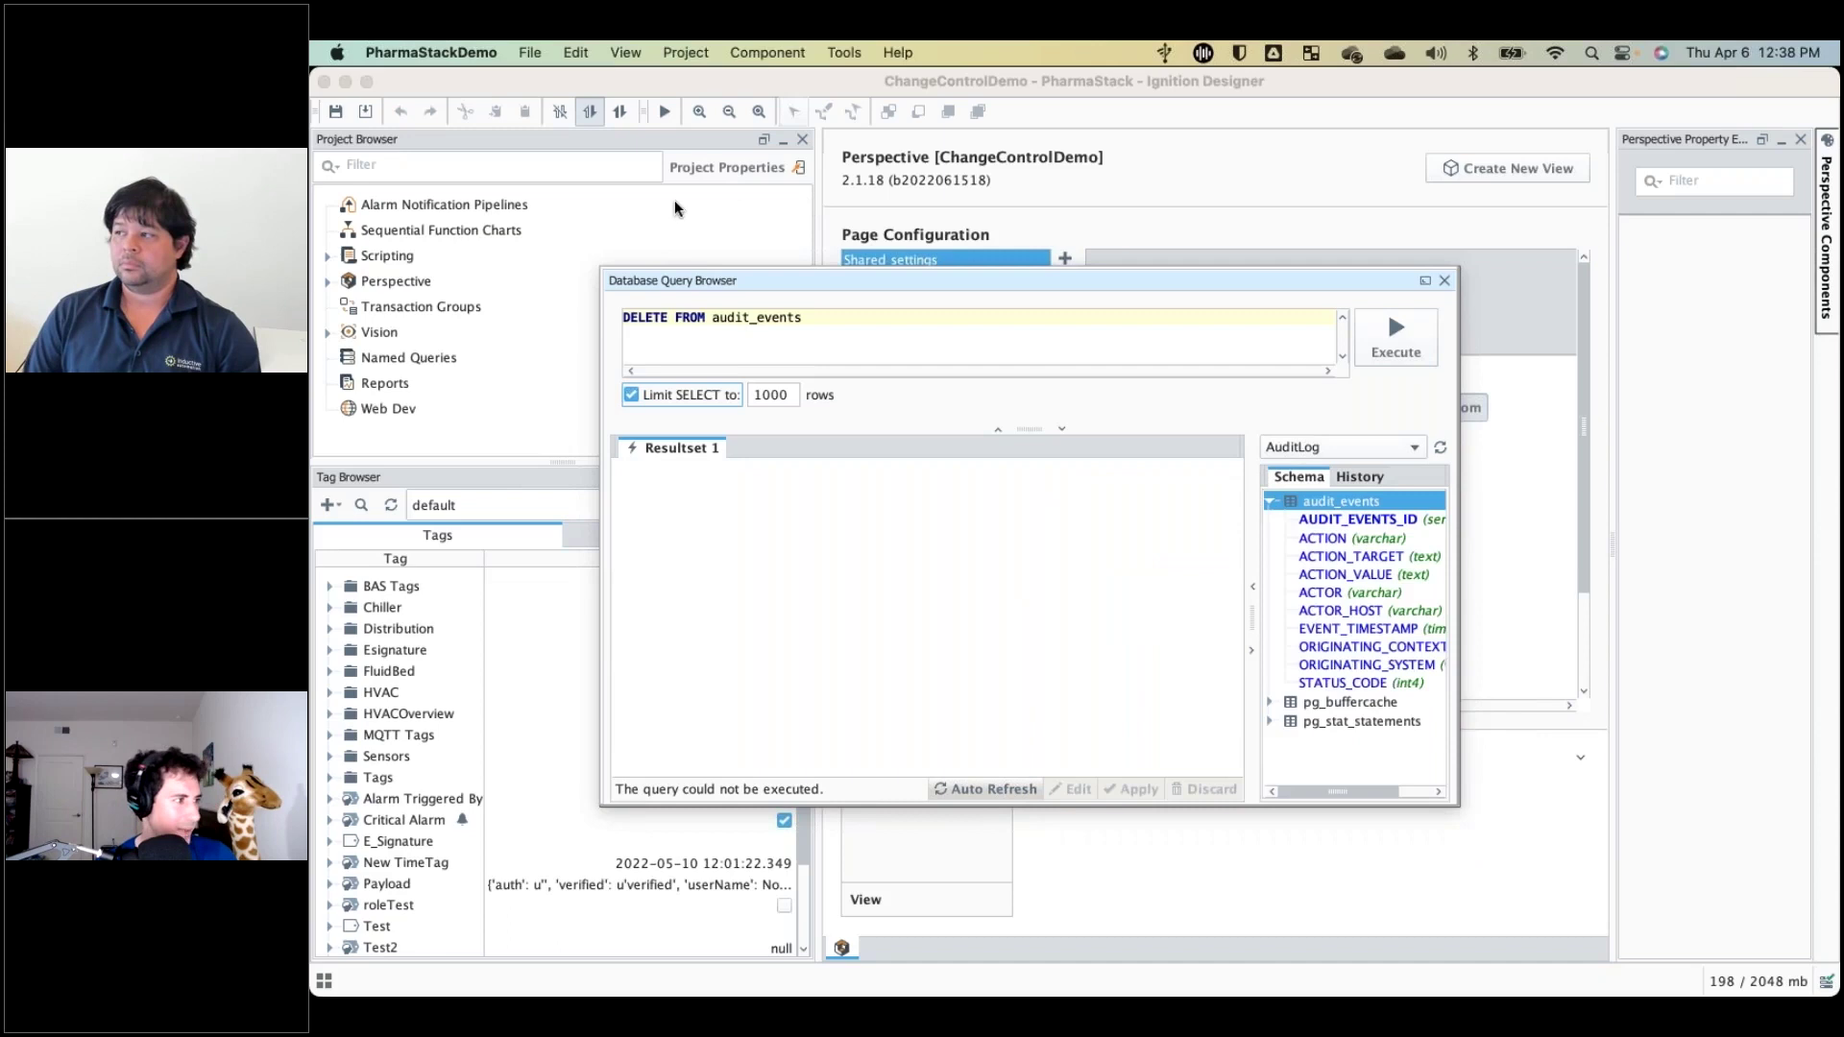
# Disable read-only mode, rerun the delete, dismiss permission denied, and close the query browser.
pyautogui.click(619, 113)
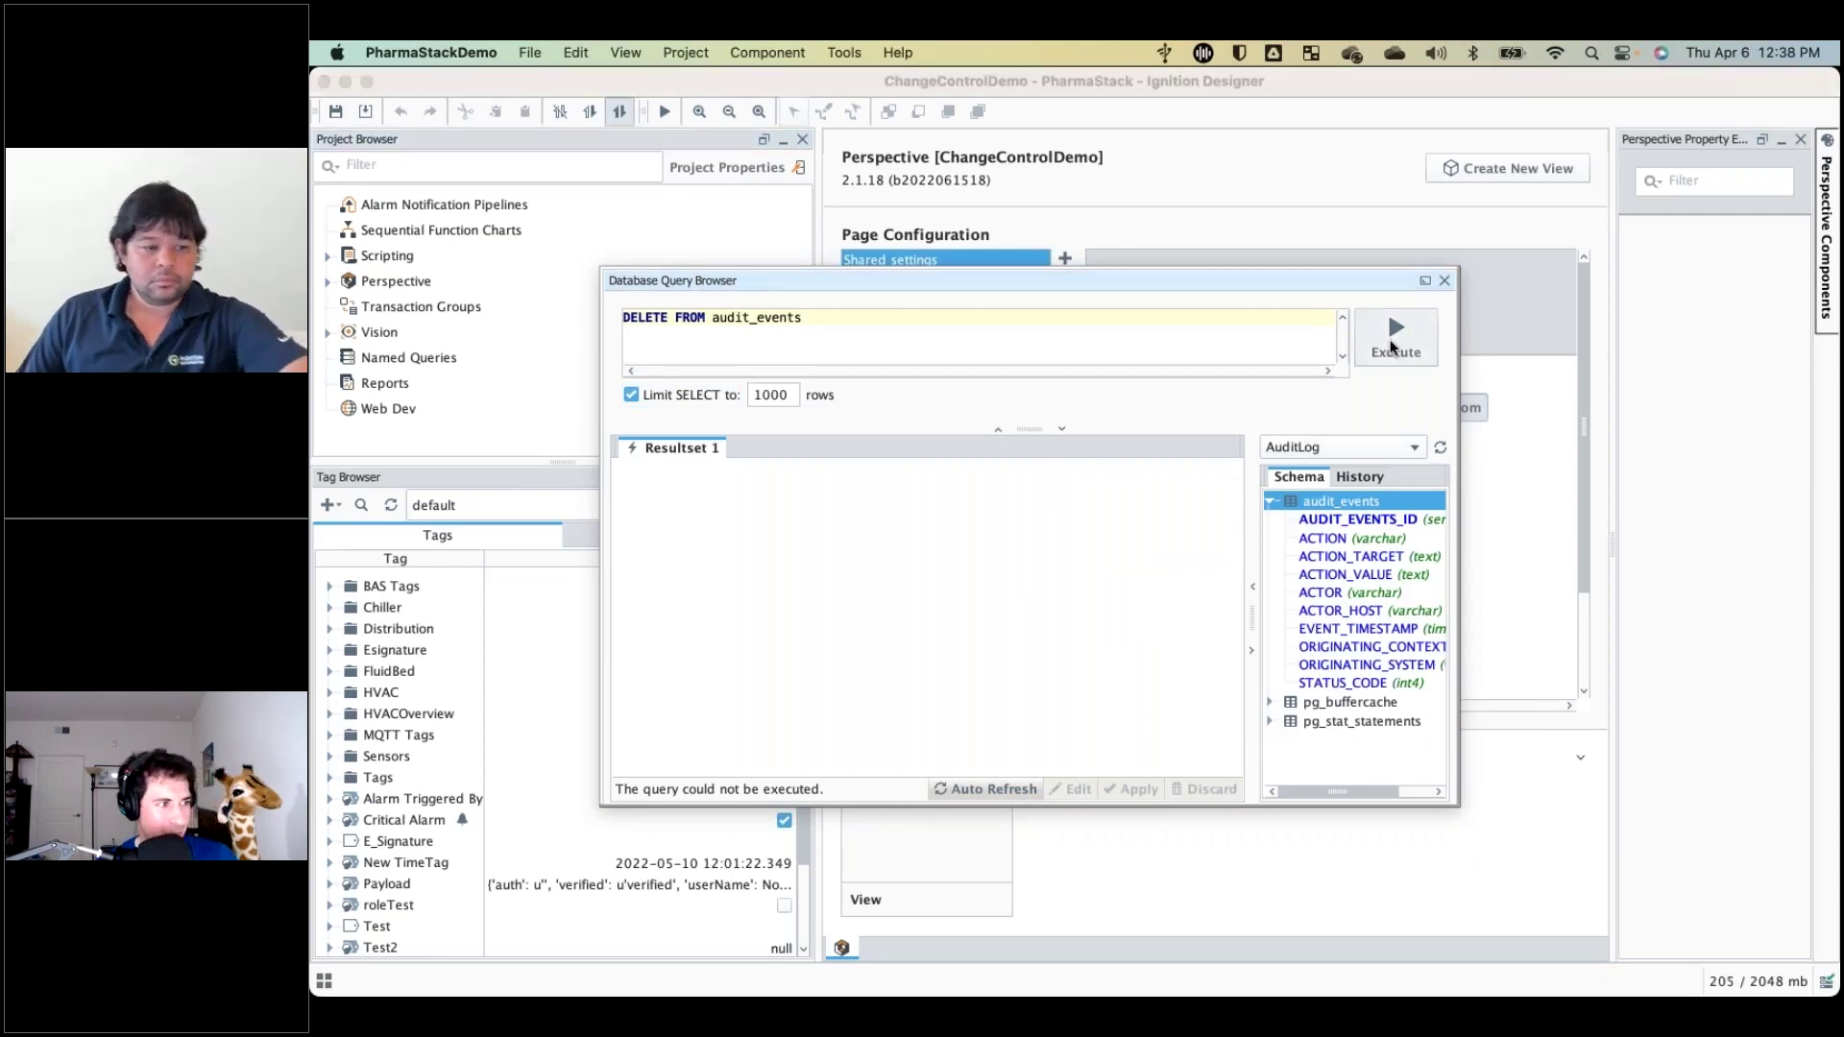
pyautogui.click(1393, 341)
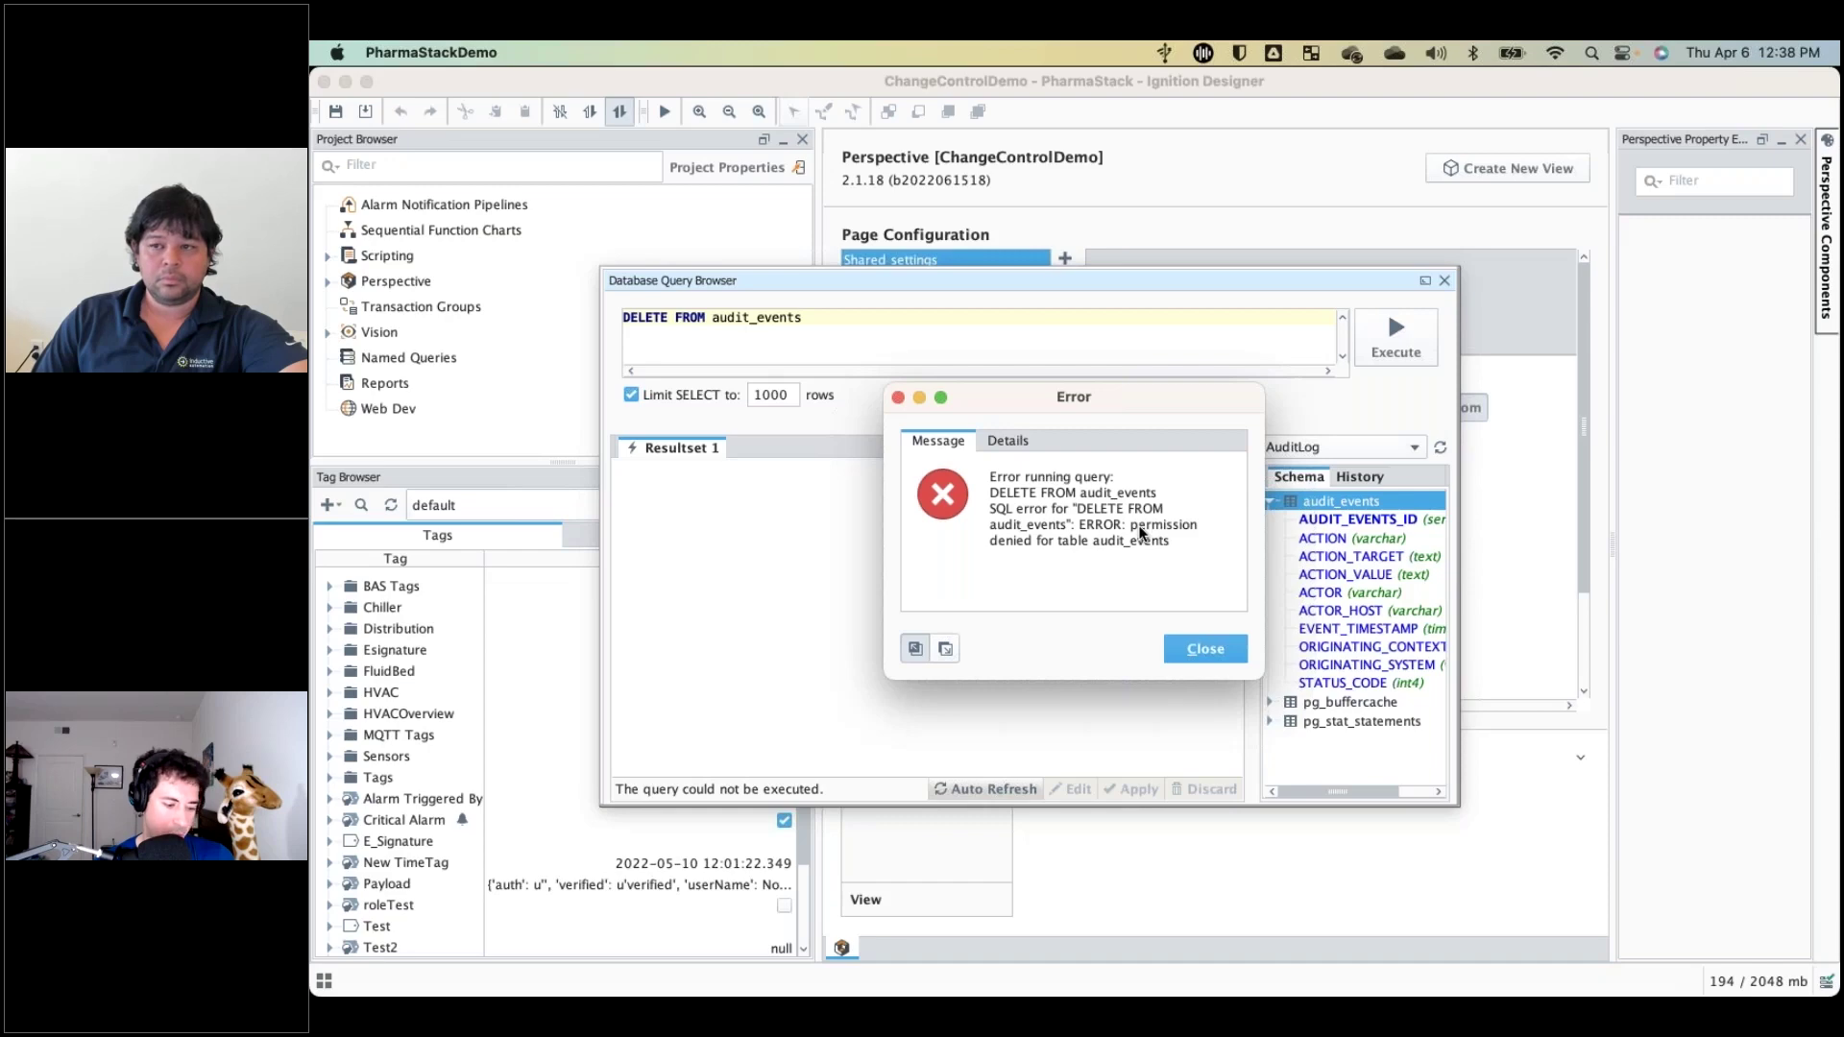
pyautogui.click(1191, 650)
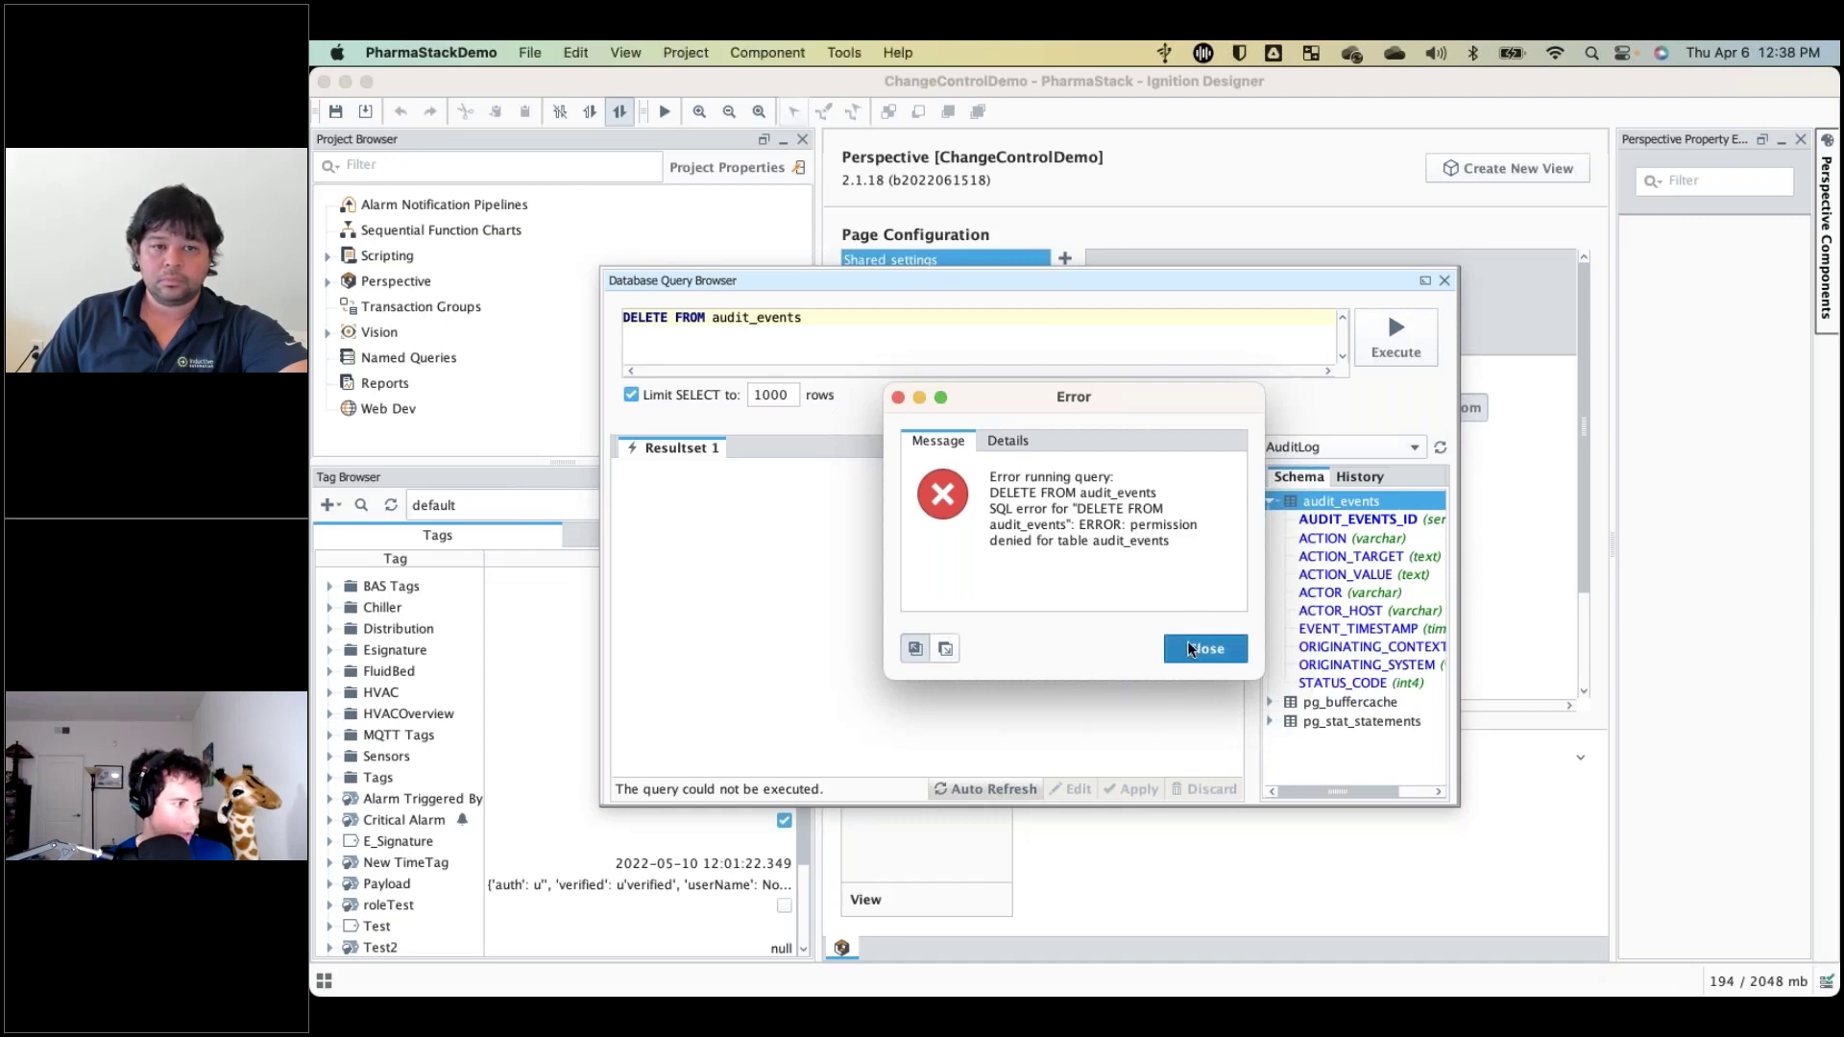
pyautogui.click(1318, 200)
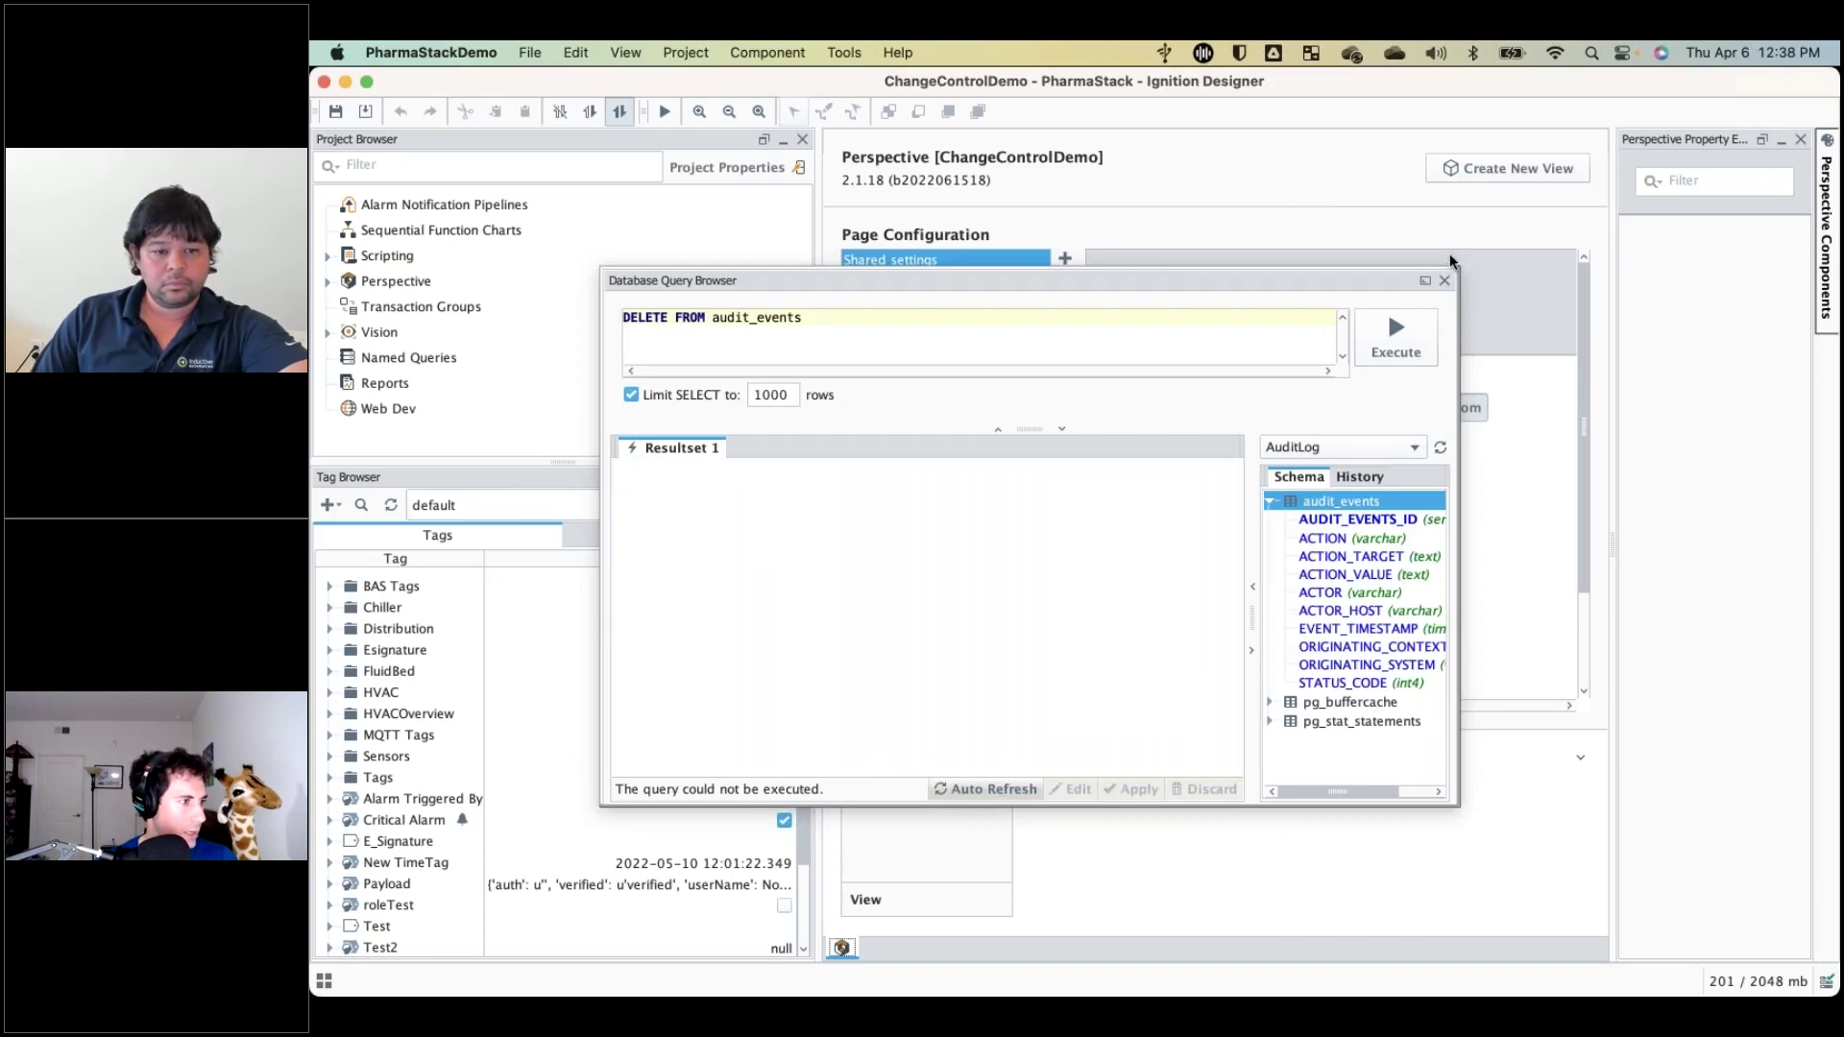
pyautogui.click(1442, 280)
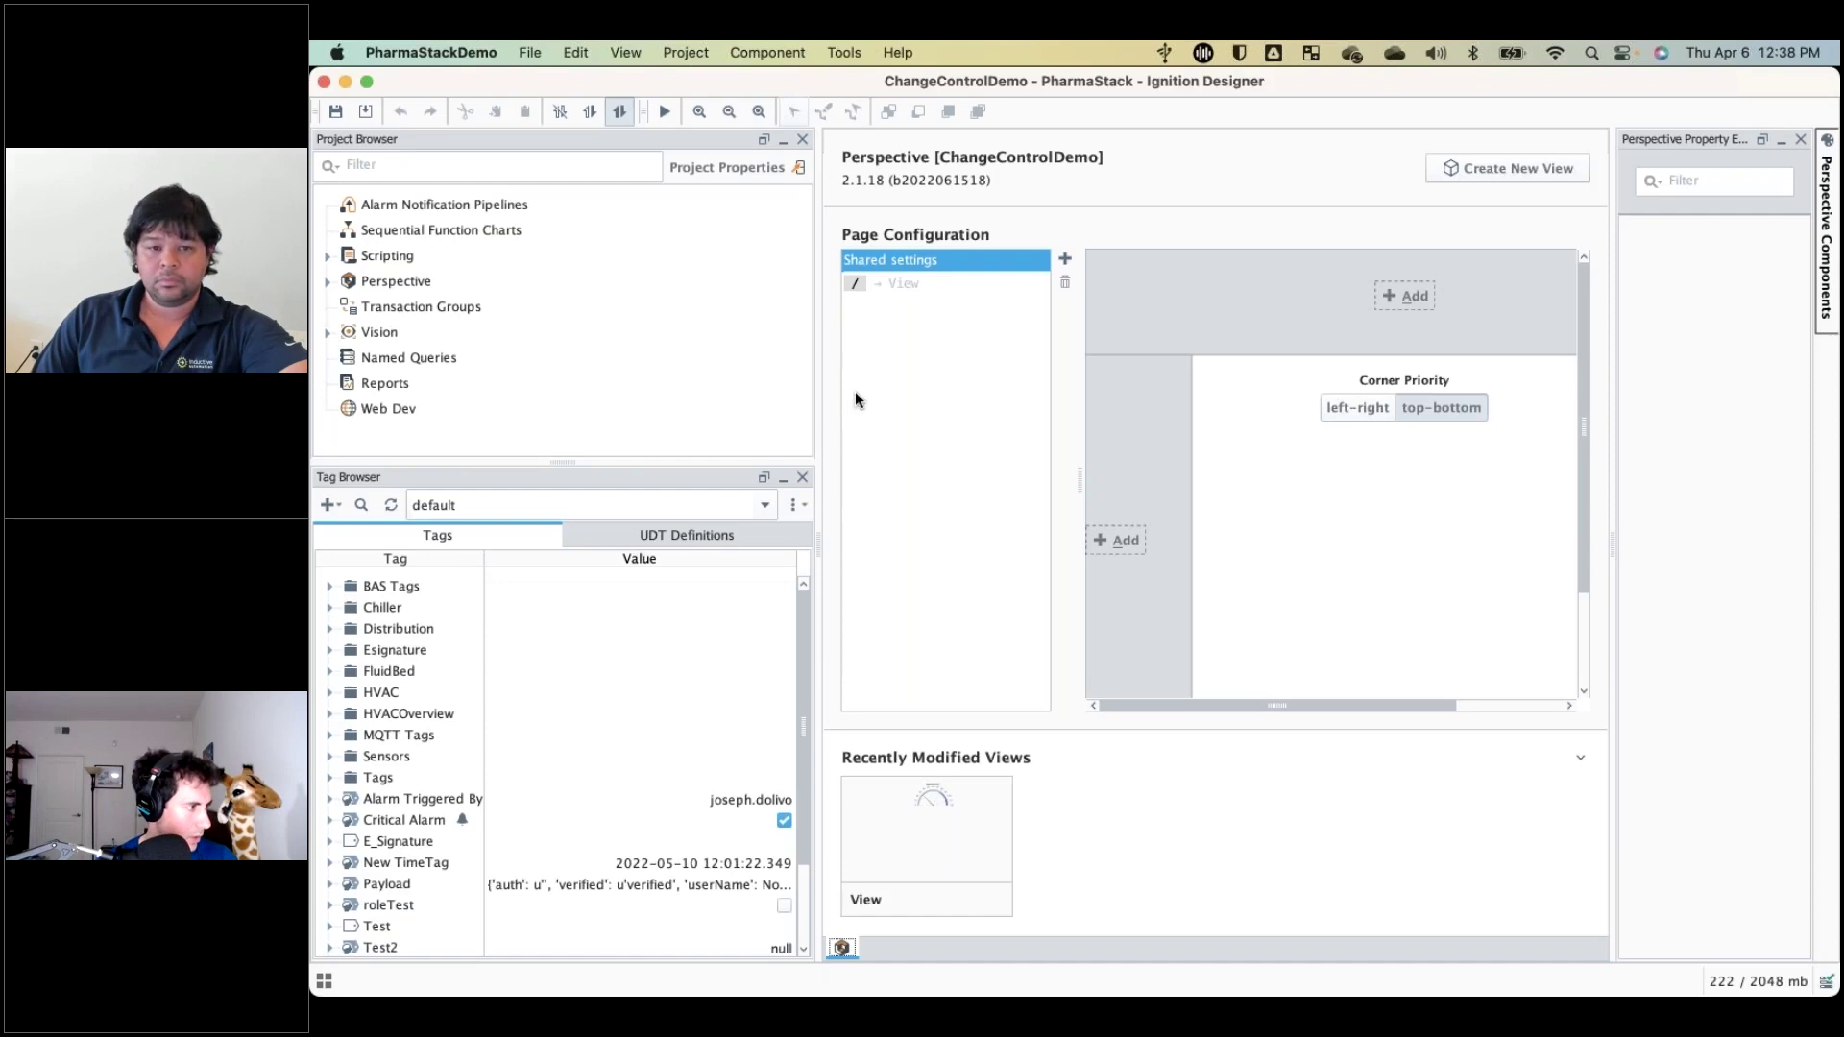
# Expand Perspective > Views in the Project Browser and open the view named View.
pyautogui.click(333, 284)
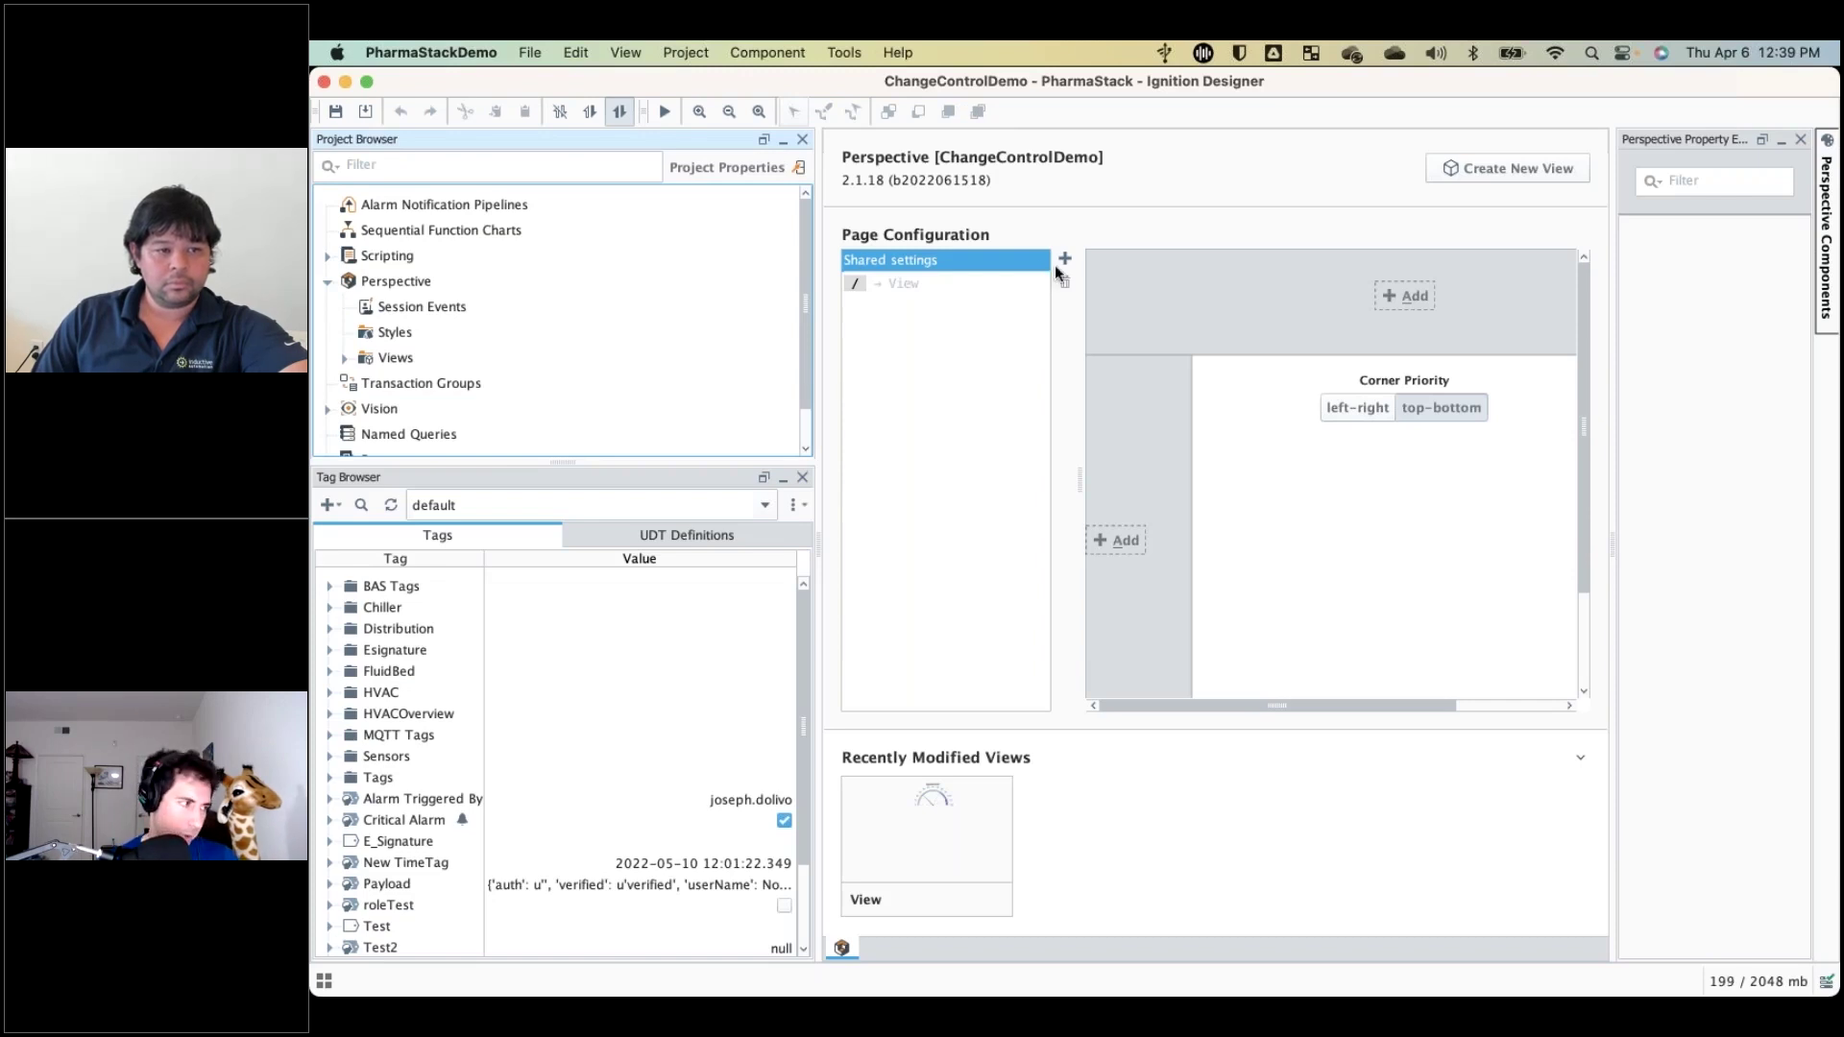
pyautogui.click(346, 358)
pyautogui.click(411, 383)
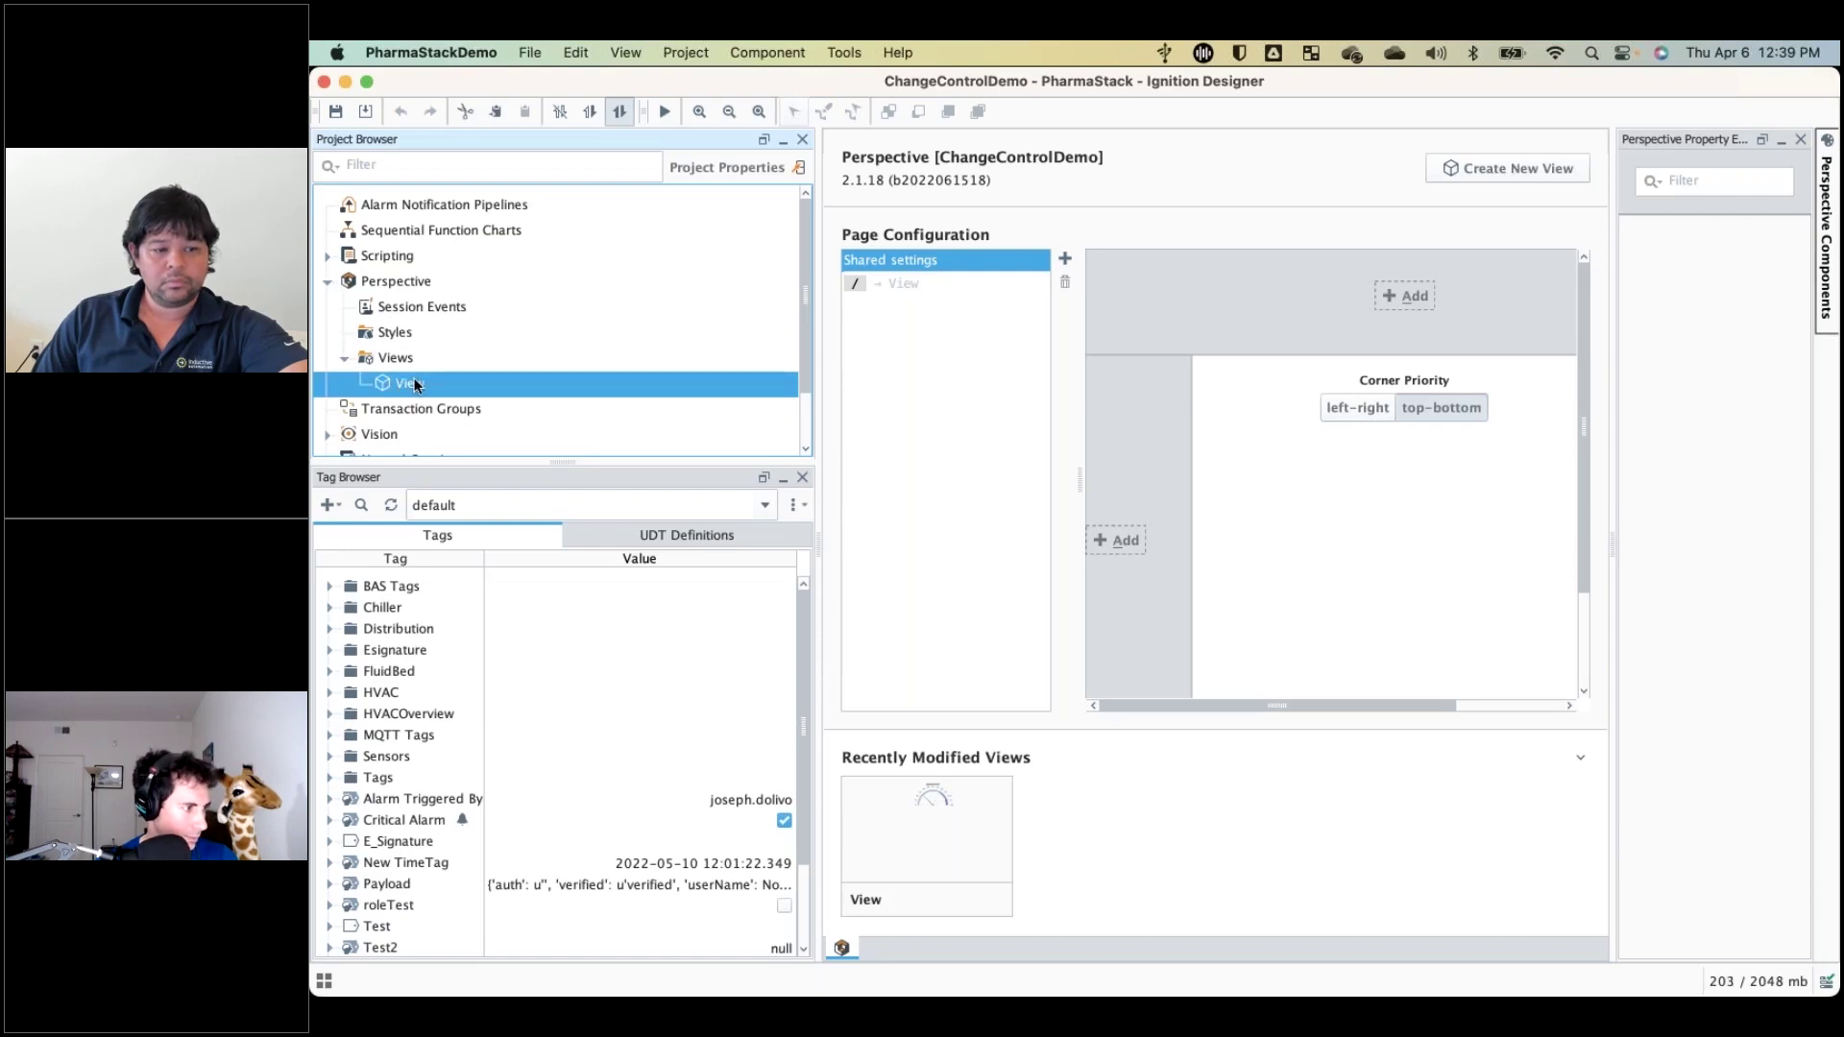
pyautogui.doubleClick(415, 384)
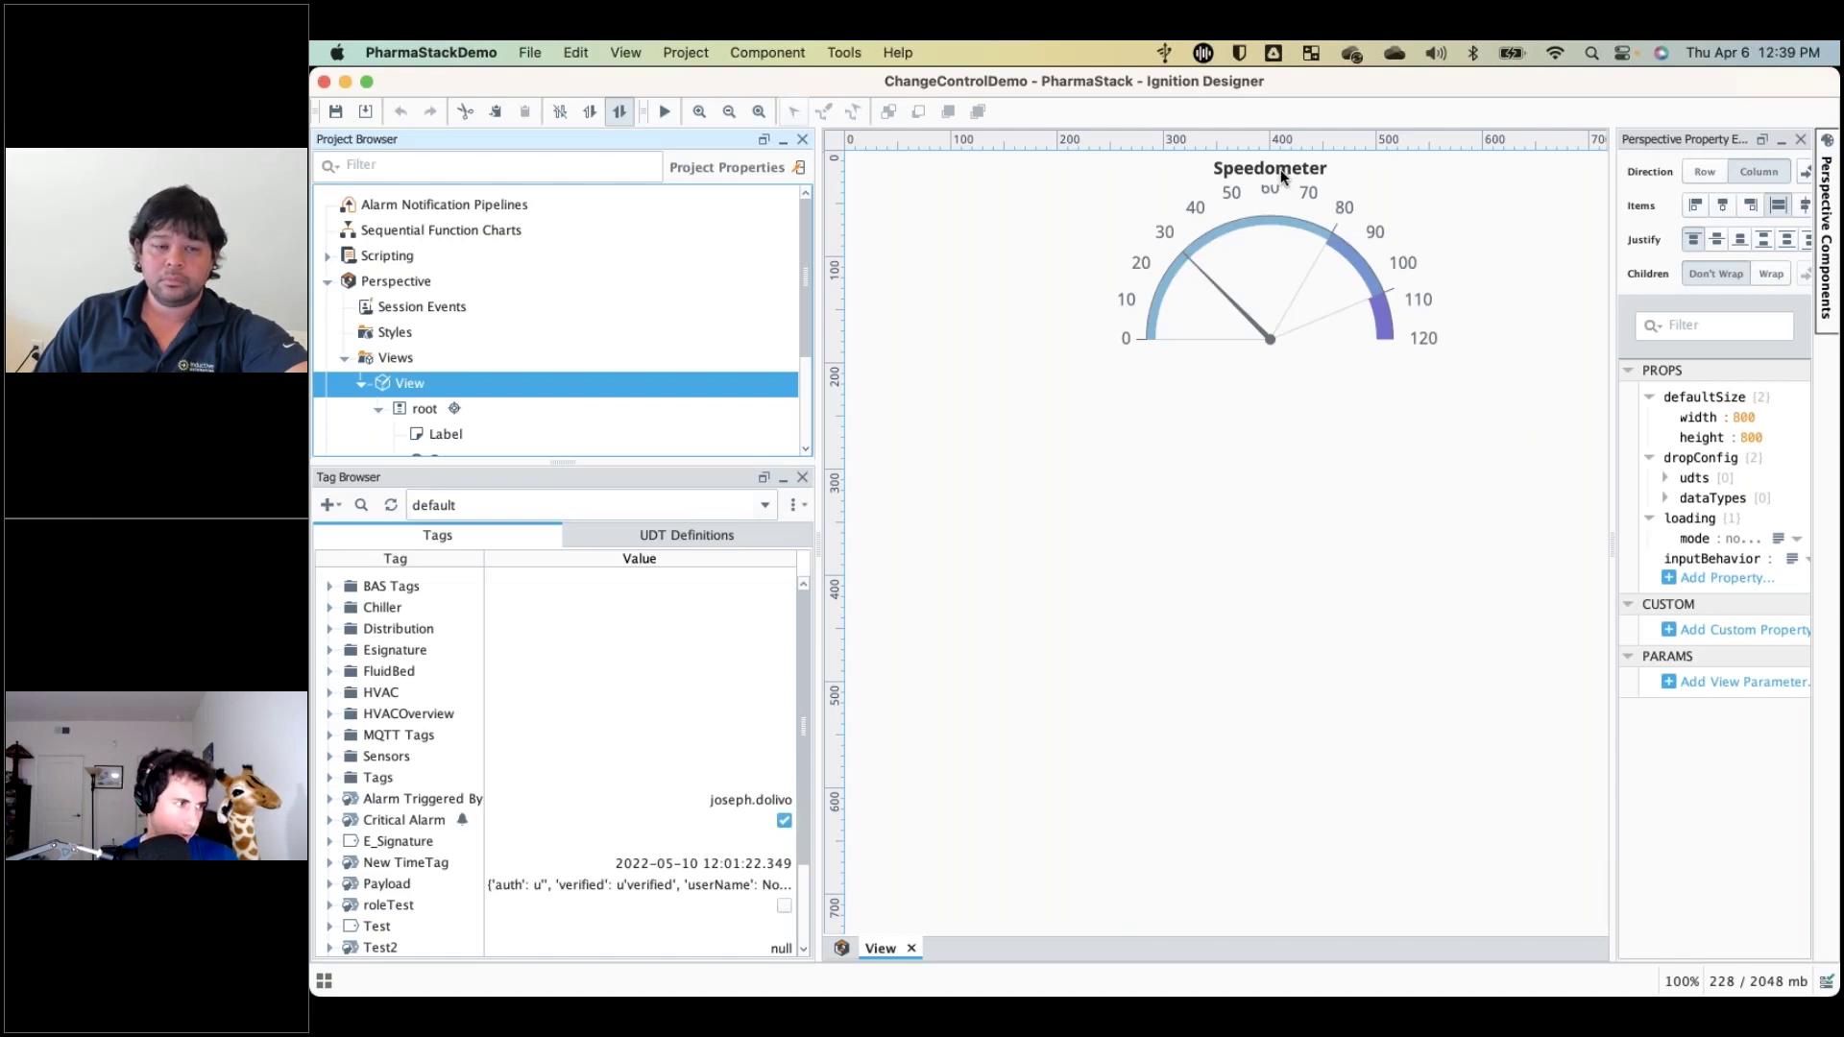
# Set the Speedometer label's props.text to Temperature, then select the root container.
pyautogui.click(1281, 169)
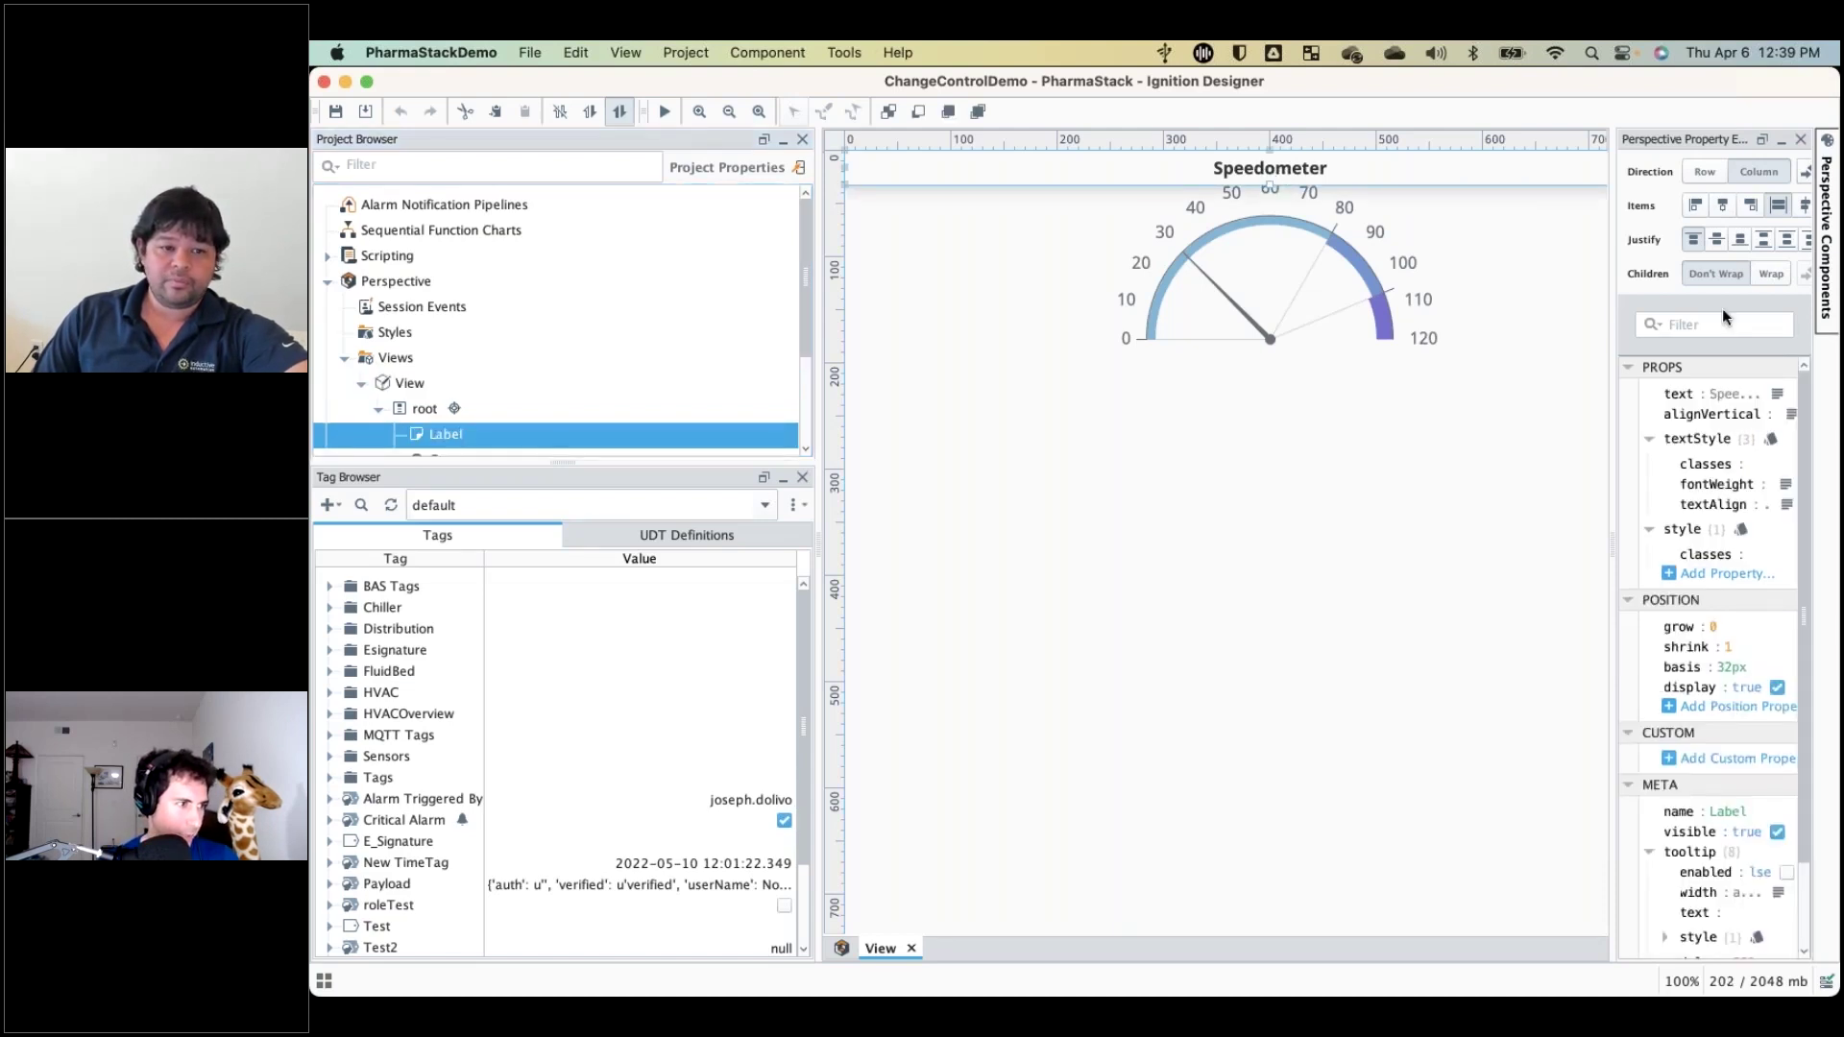
pyautogui.click(1777, 394)
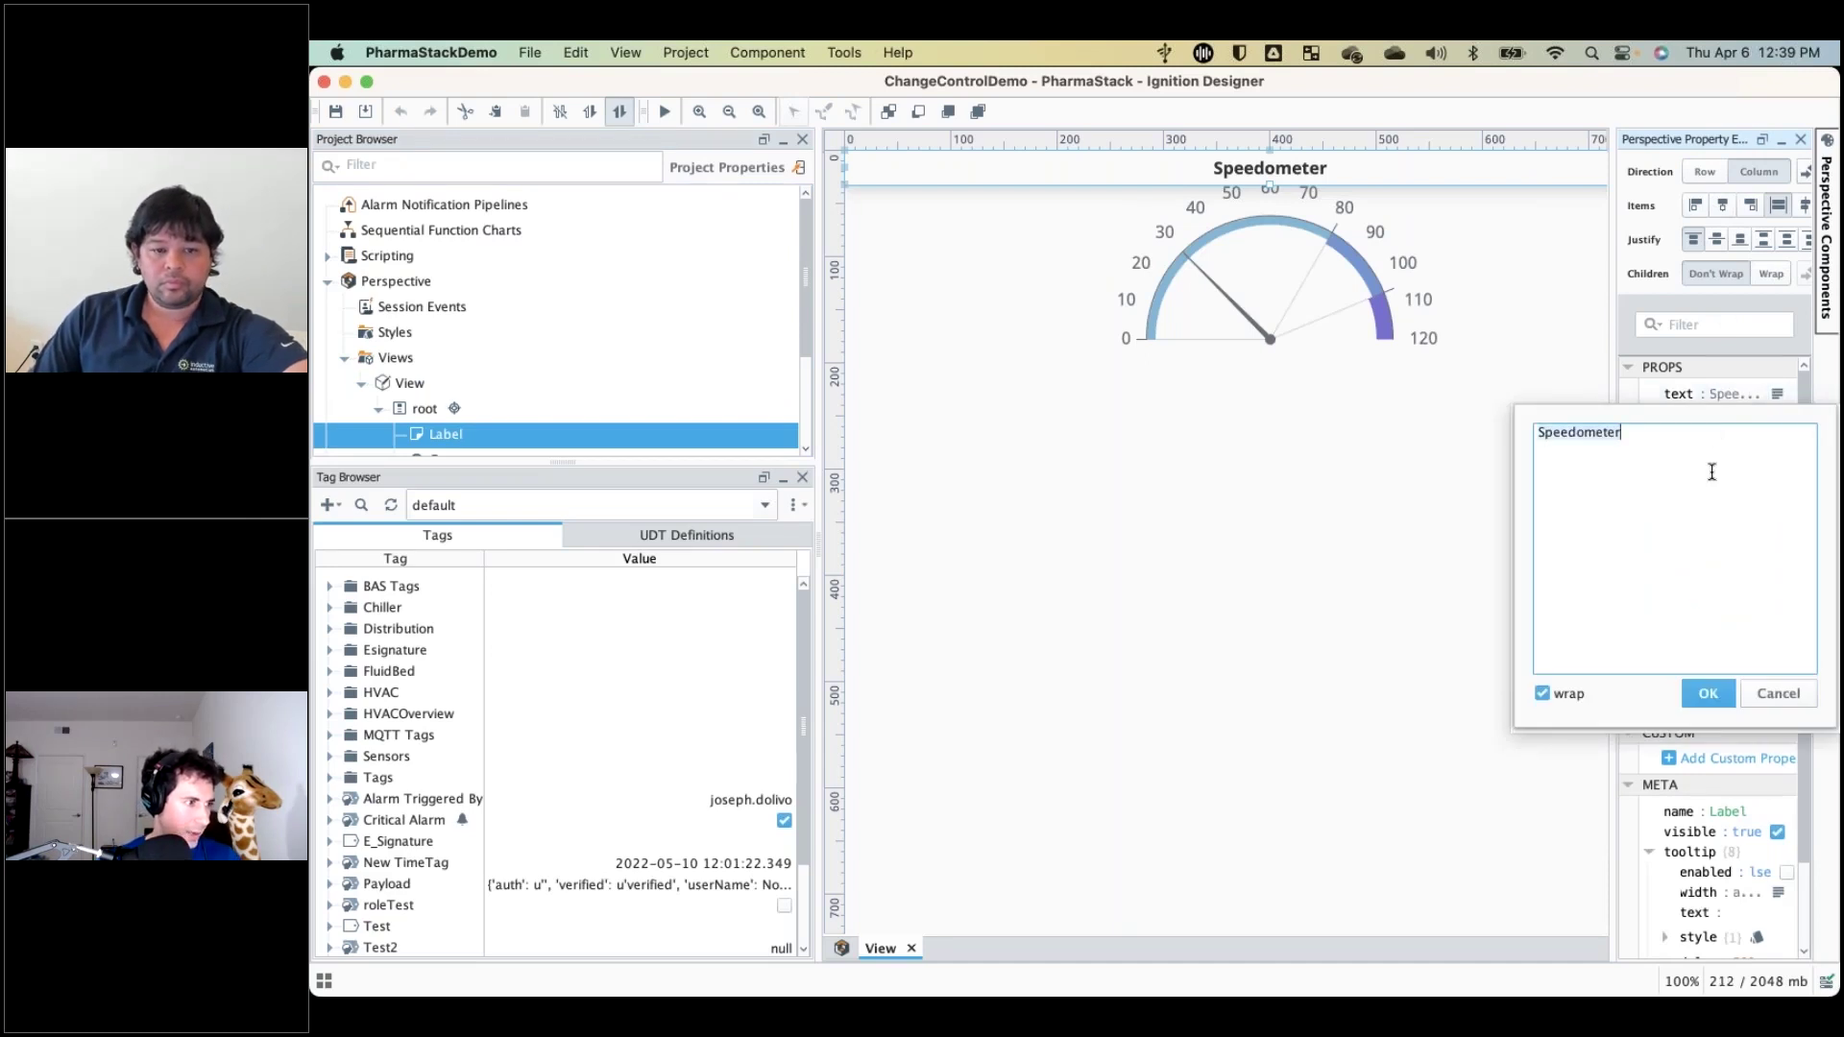
pyautogui.write('Temperature')
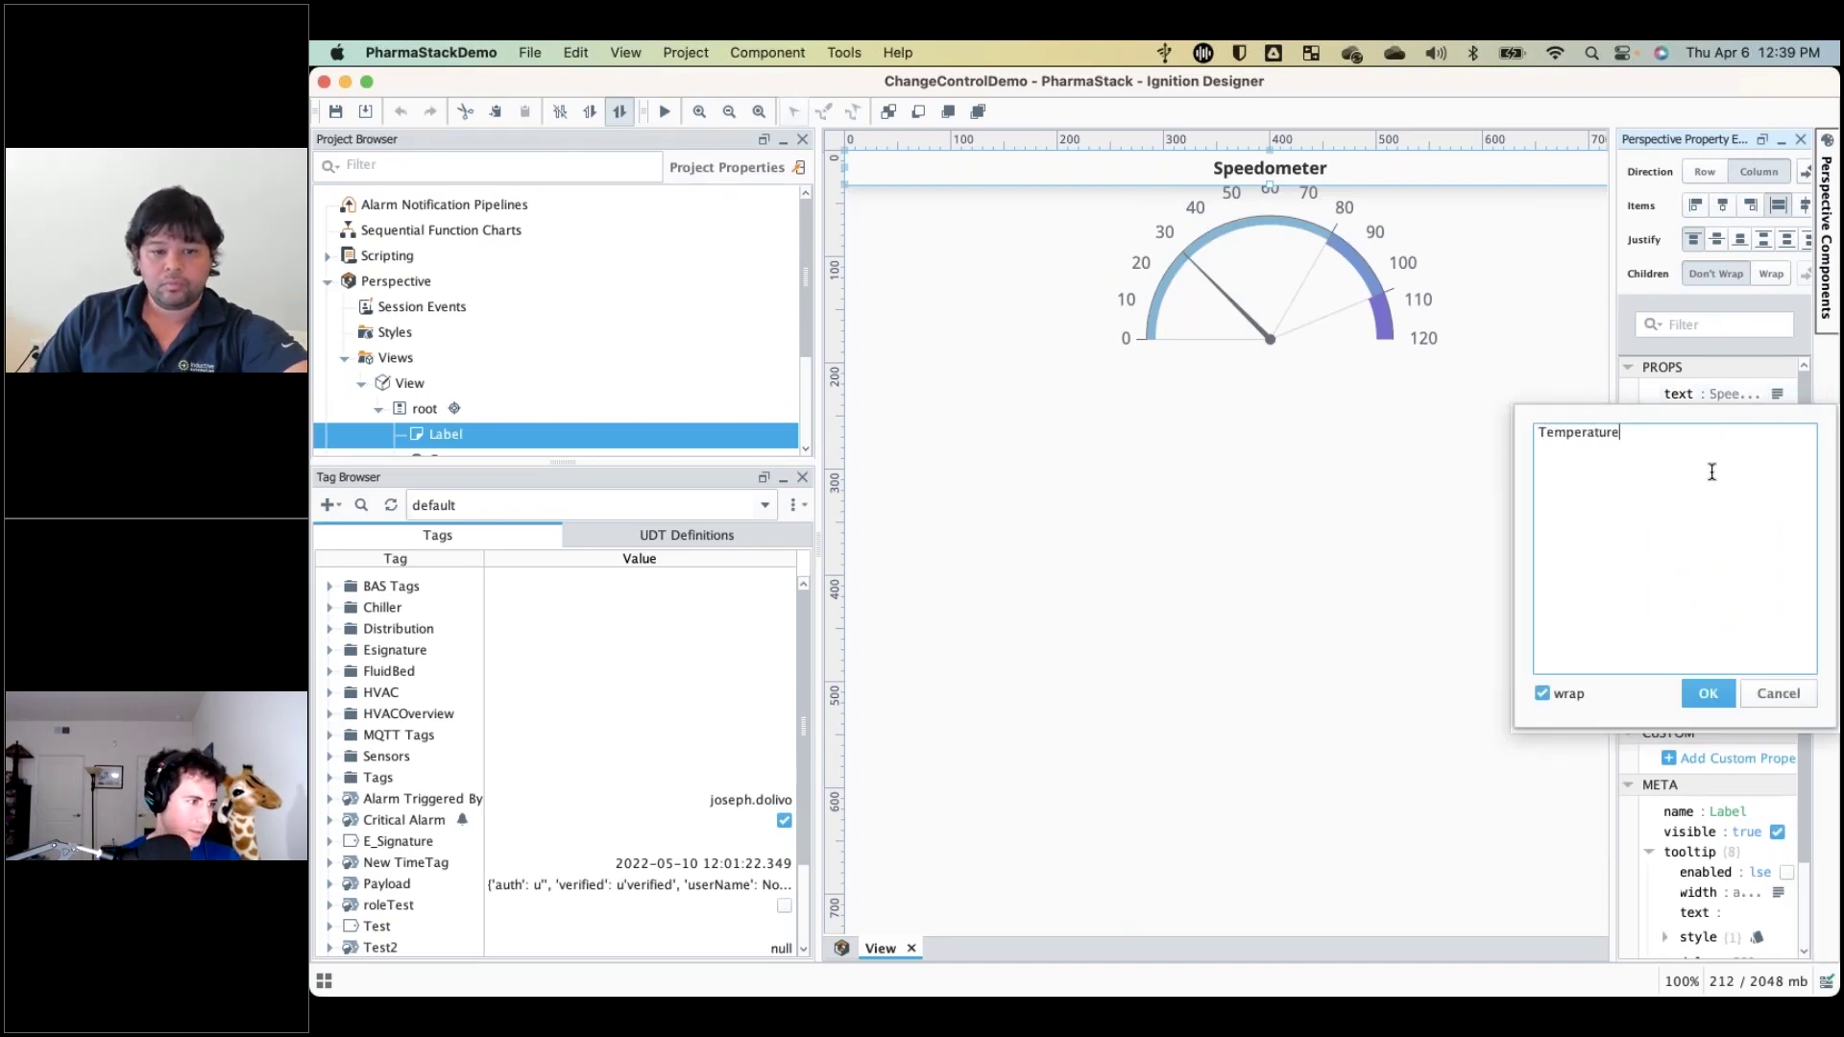
pyautogui.click(1707, 694)
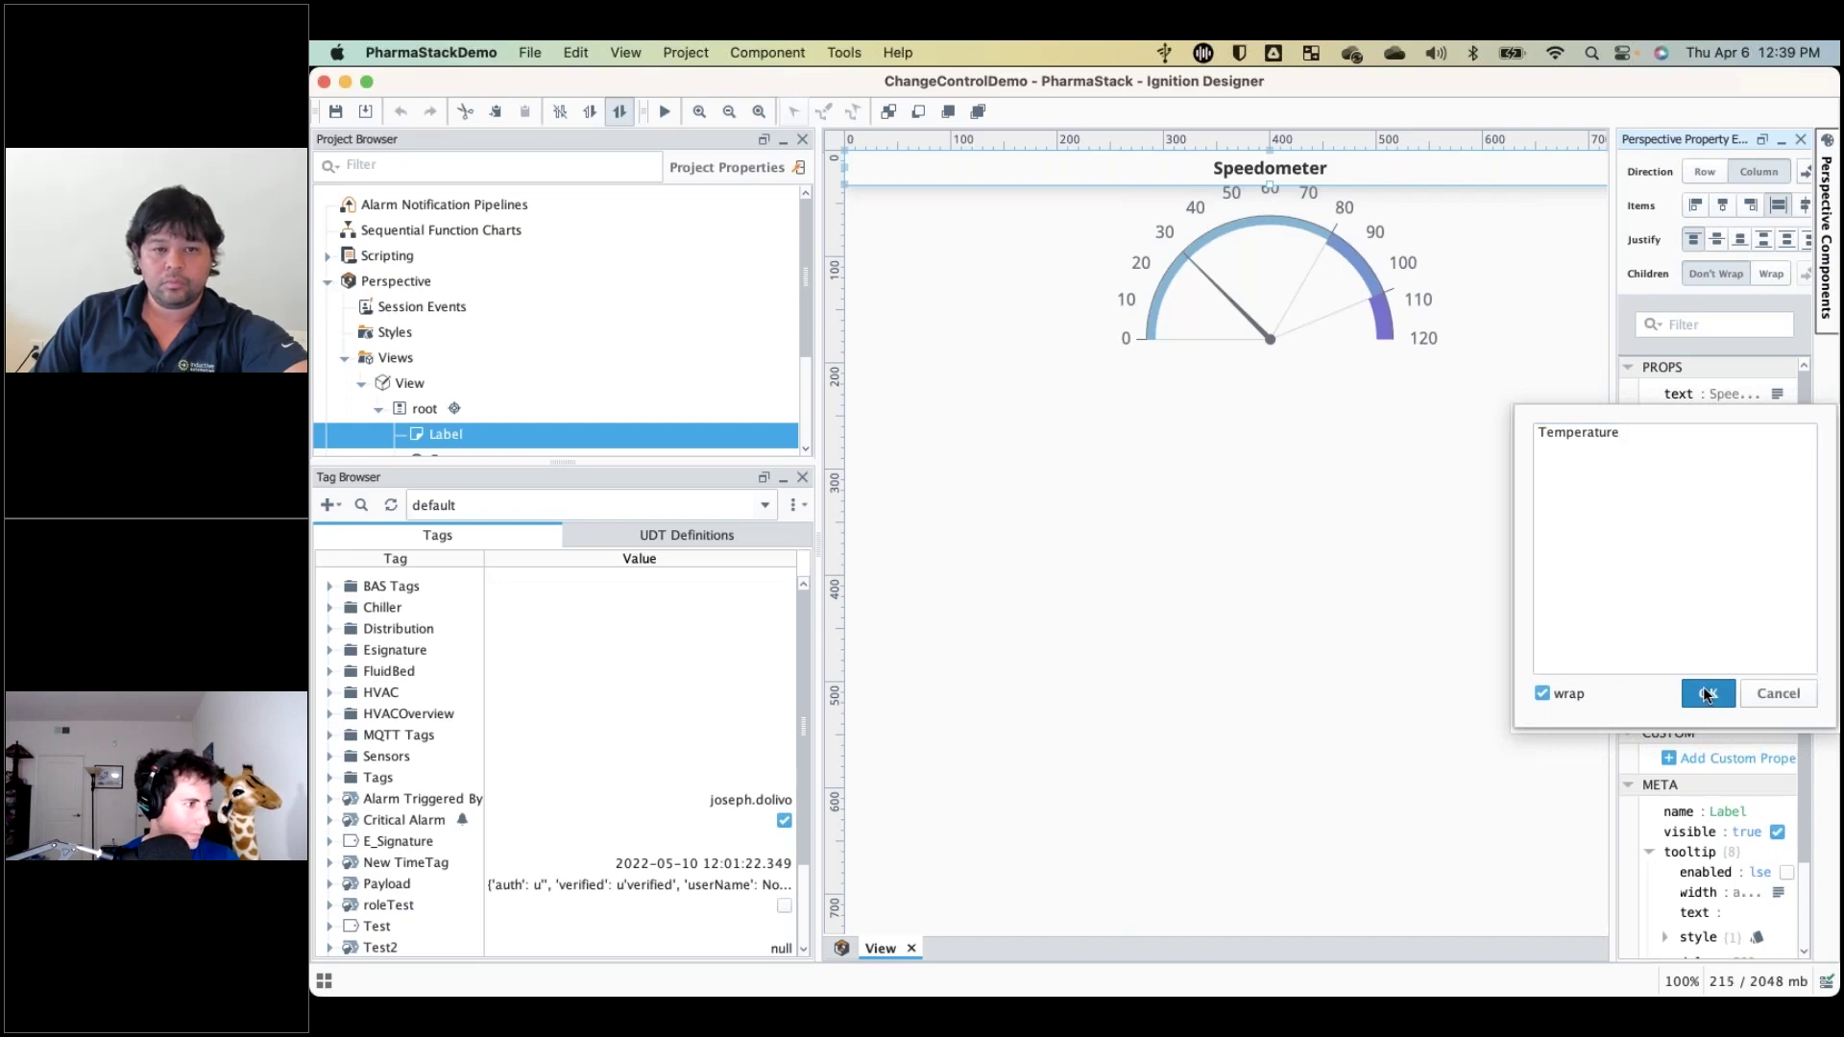
pyautogui.click(1276, 440)
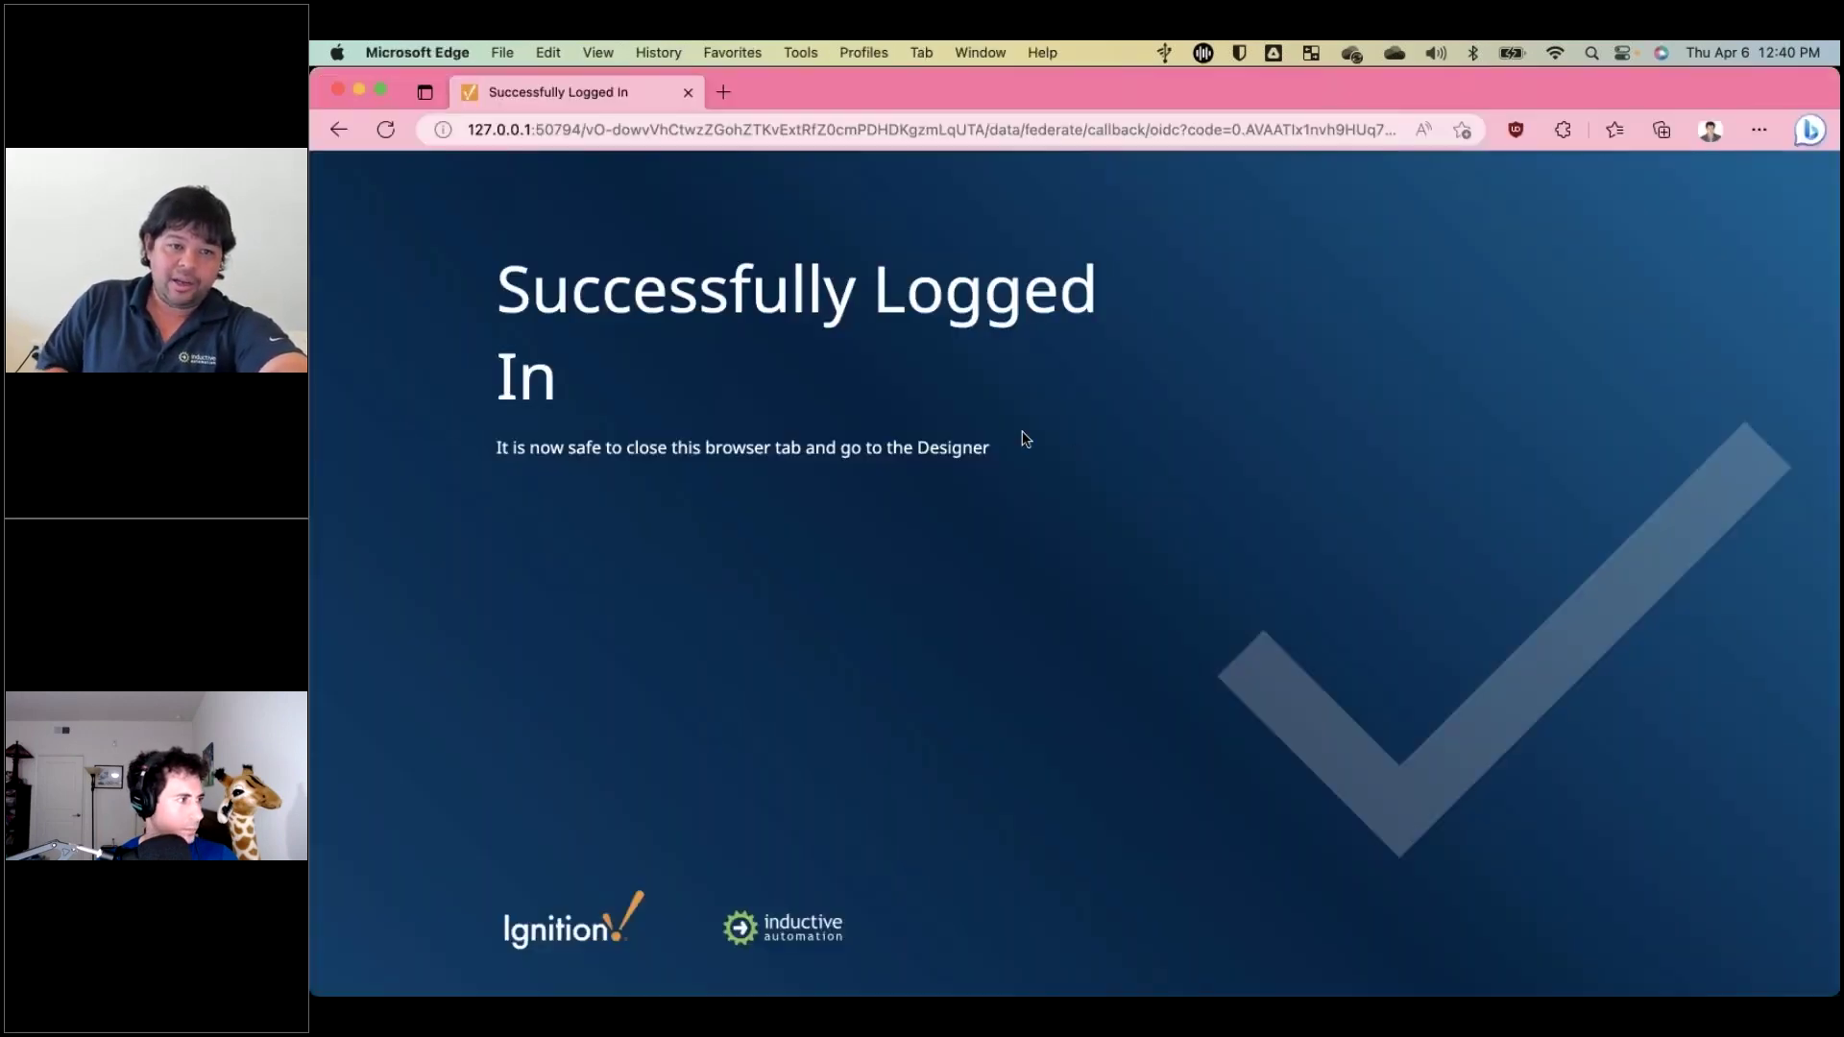
# Switch to the Edge window showing Gitea at git.pharmastack.4ir.dev via App Exposé.
pyautogui.hotkey('ctrl', 'Down')
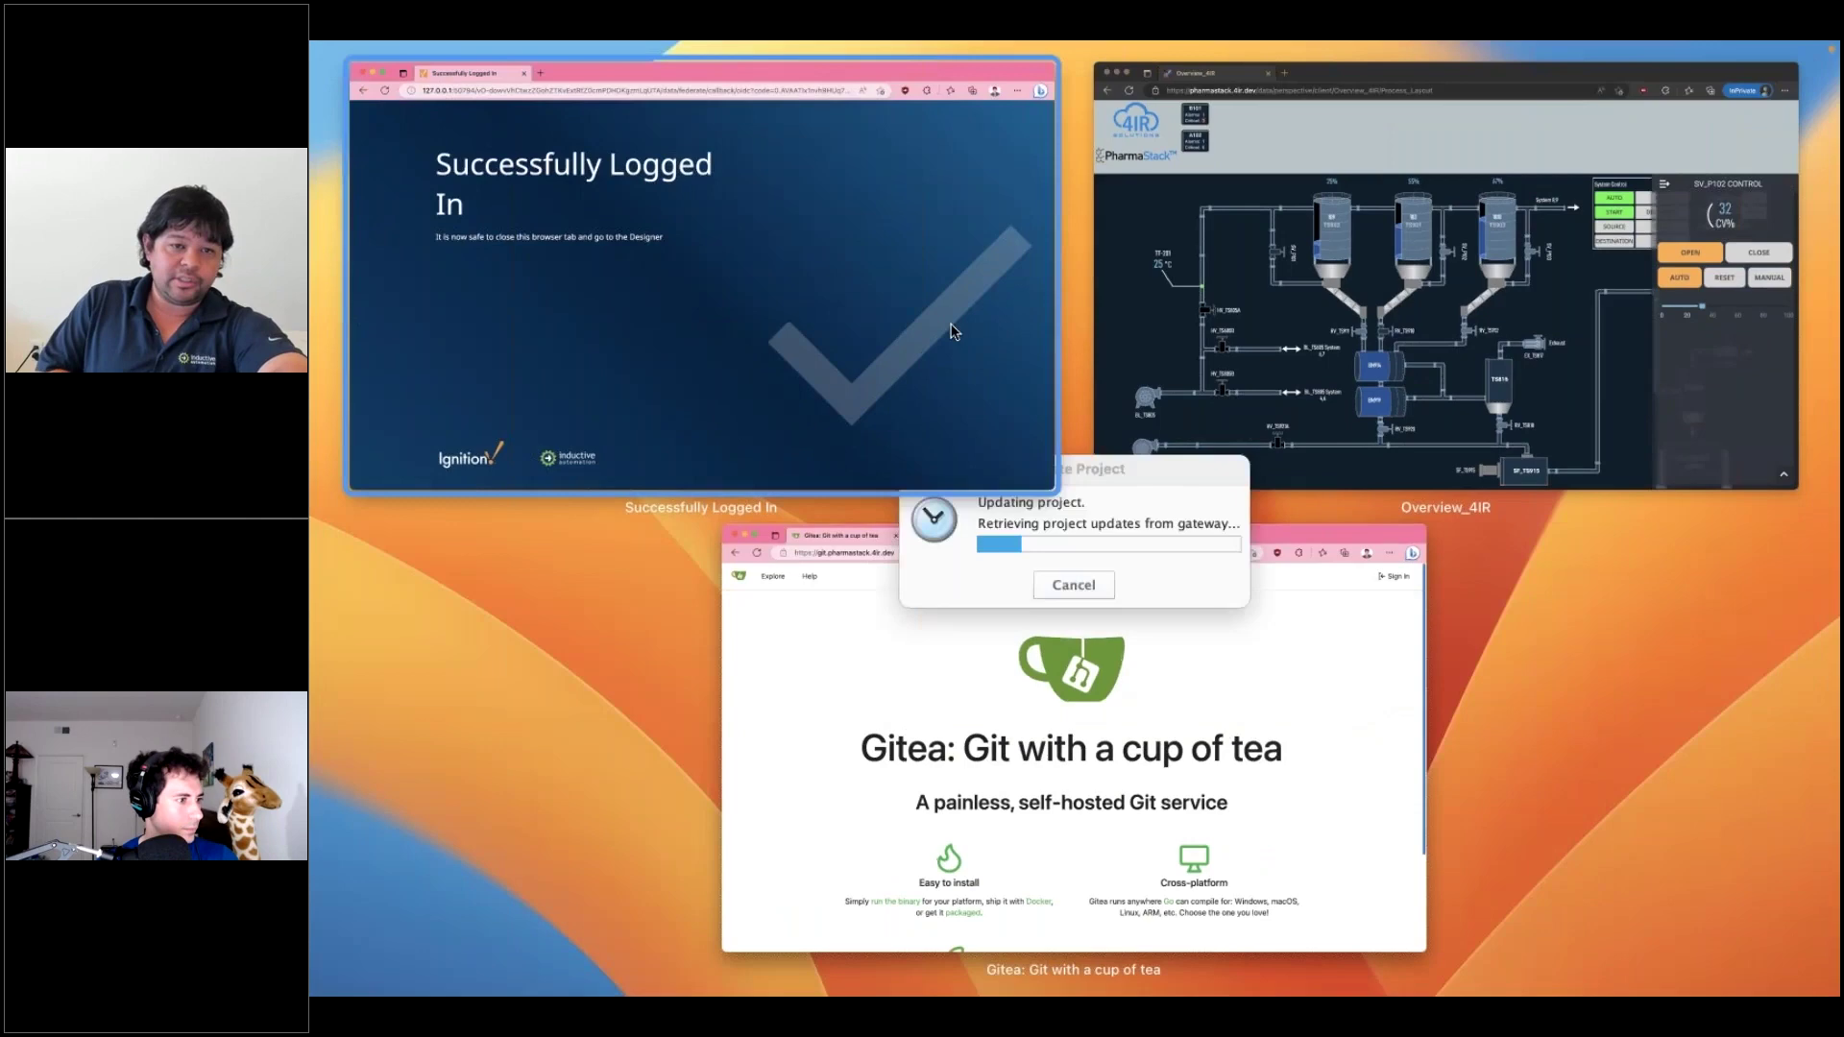
pyautogui.click(978, 599)
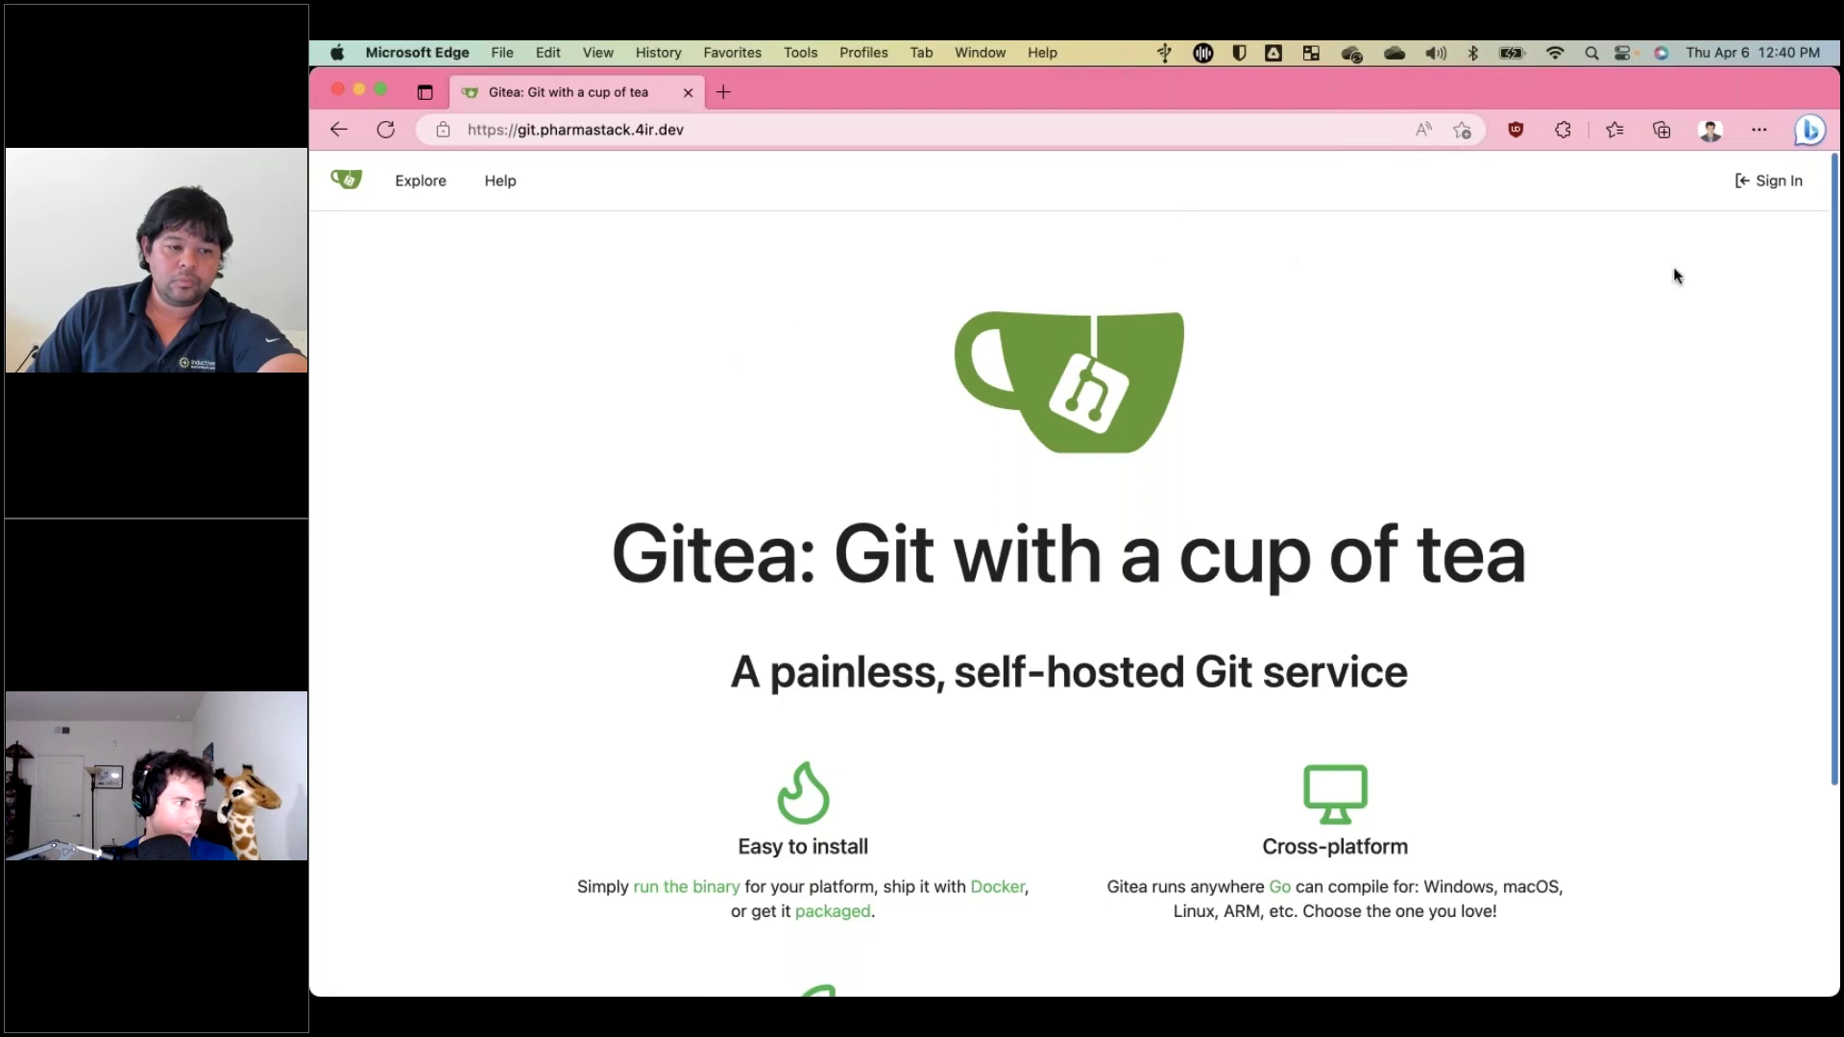
# Sign in to Gitea via OpenID Connect (AzureAD), verify the account, and open pharmastack/ignition.
pyautogui.click(1758, 182)
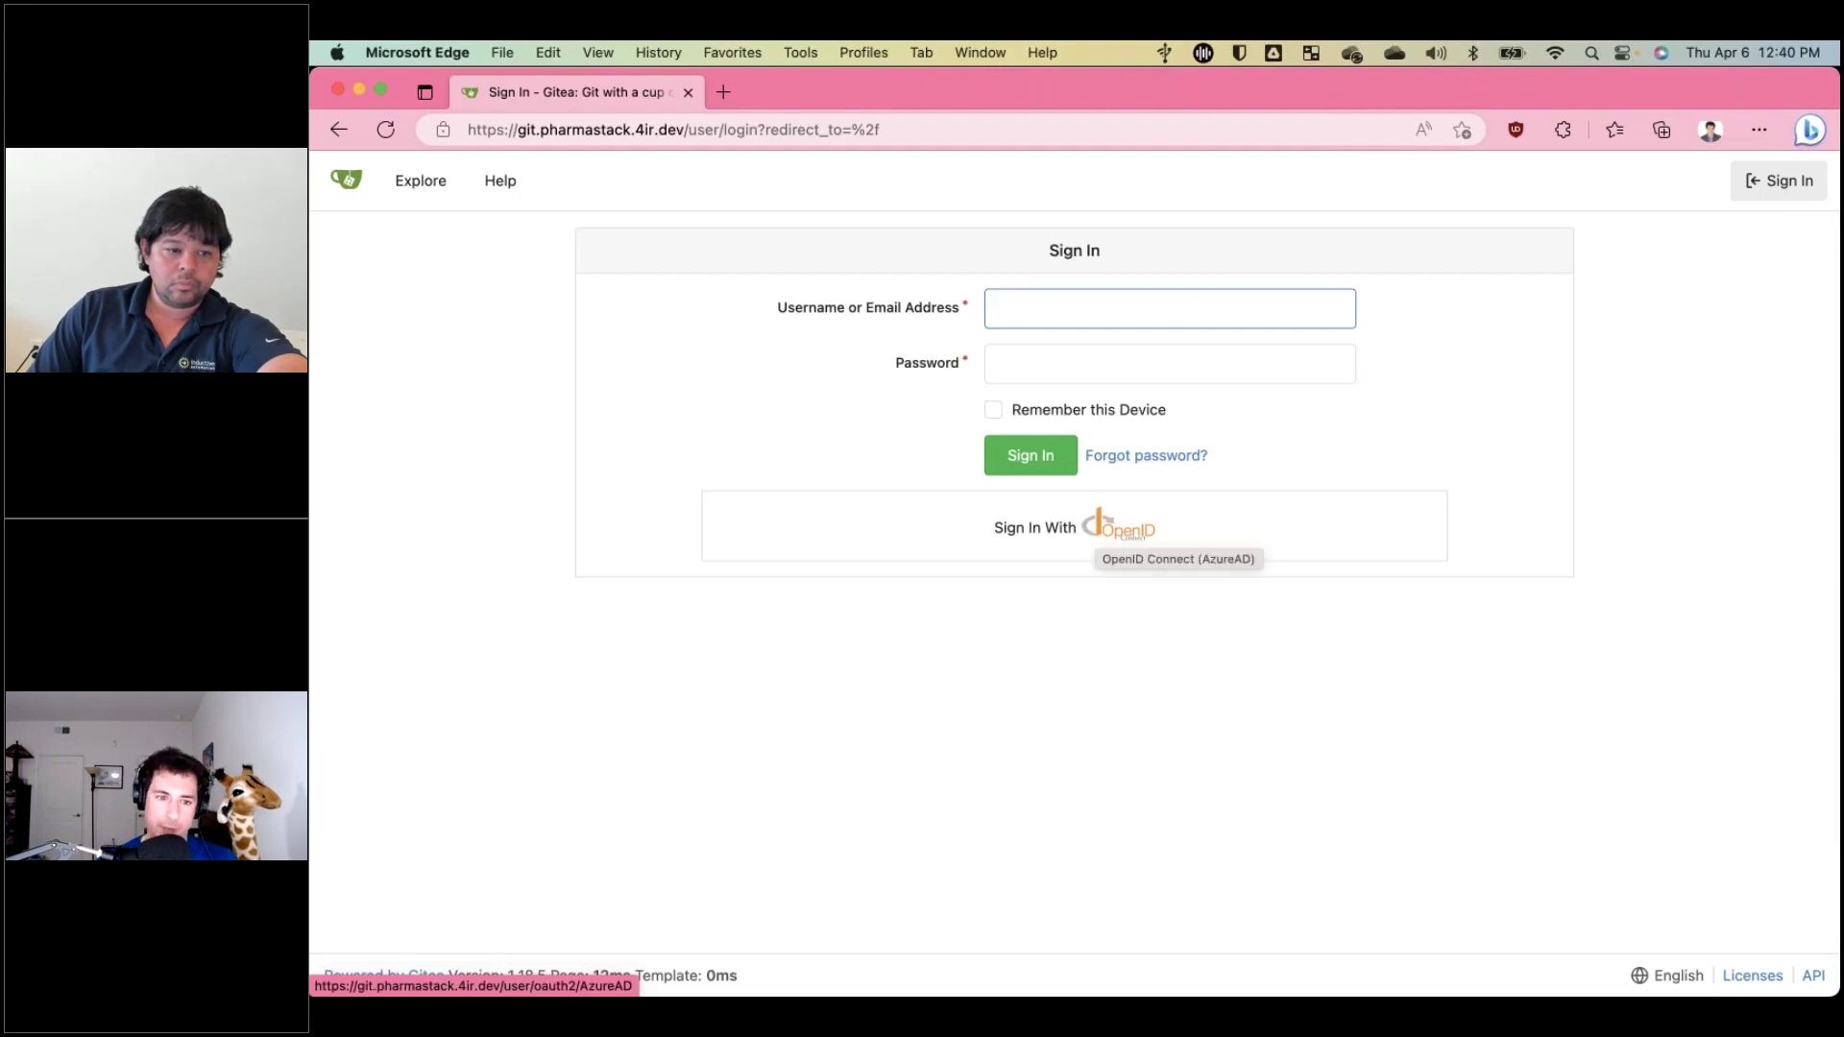
pyautogui.click(1119, 526)
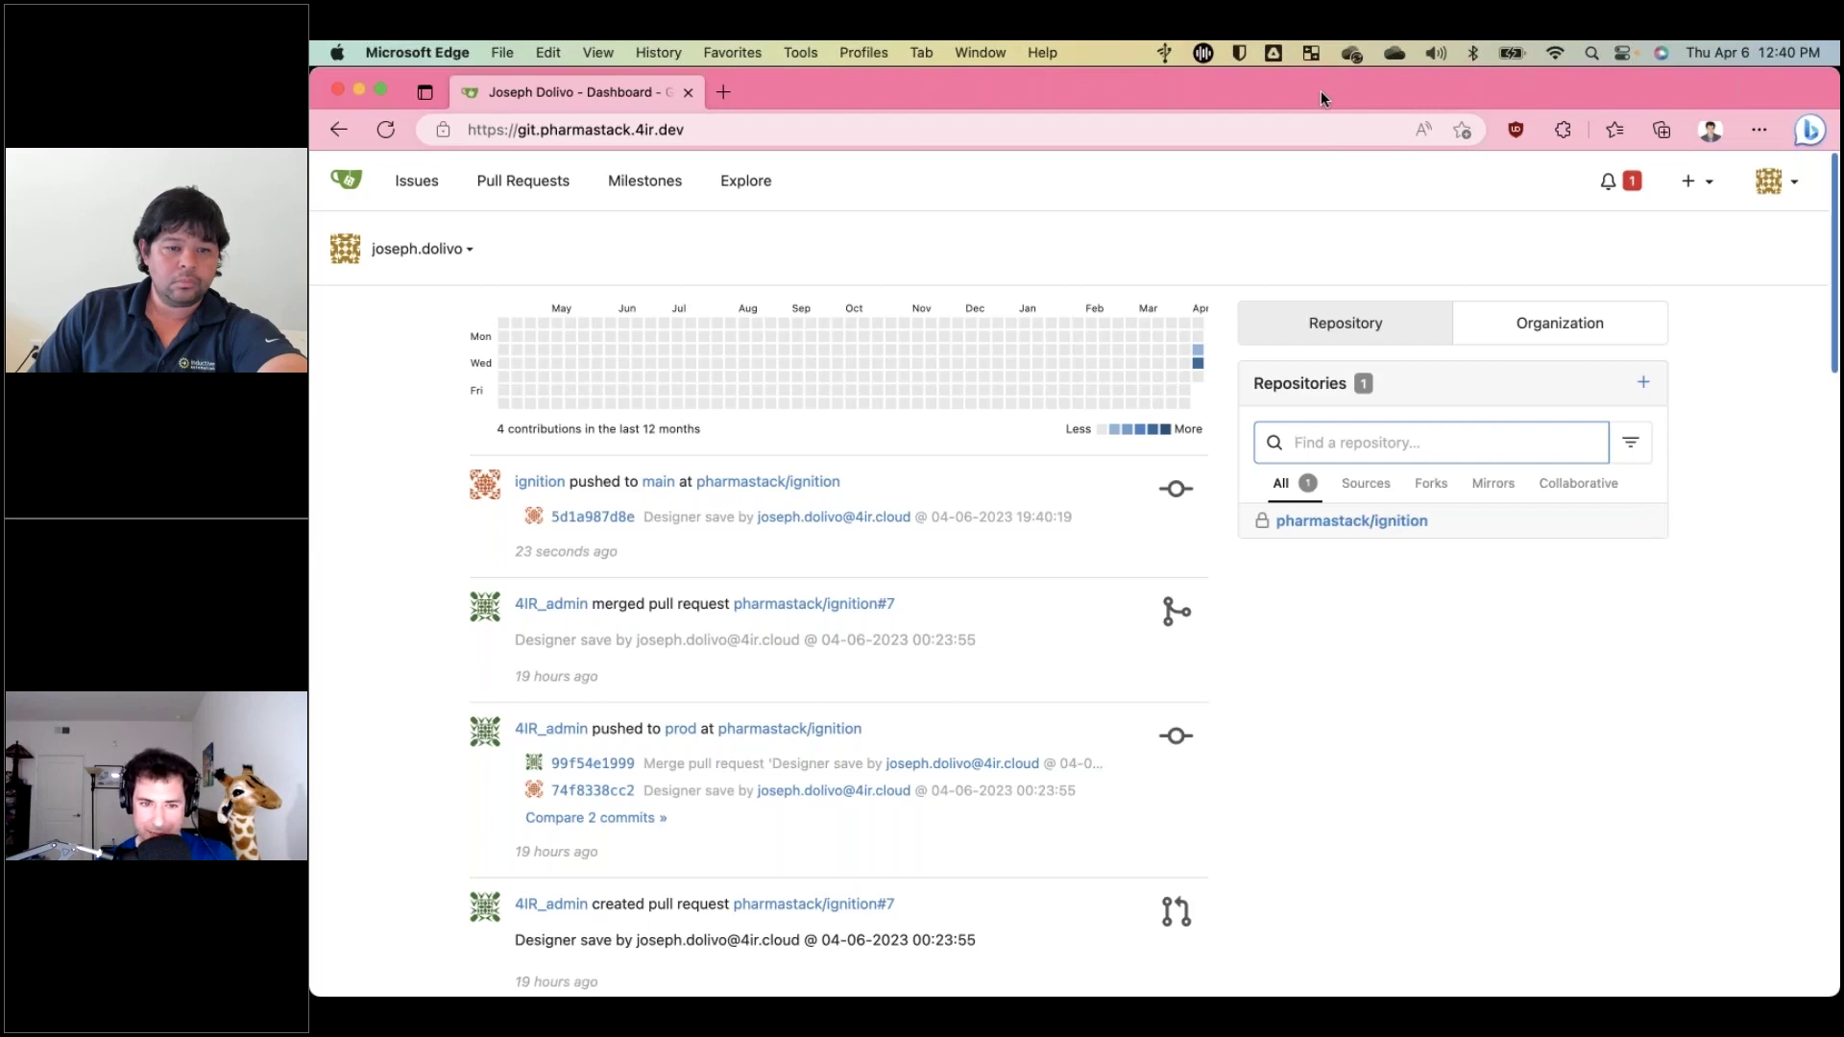
pyautogui.click(1765, 182)
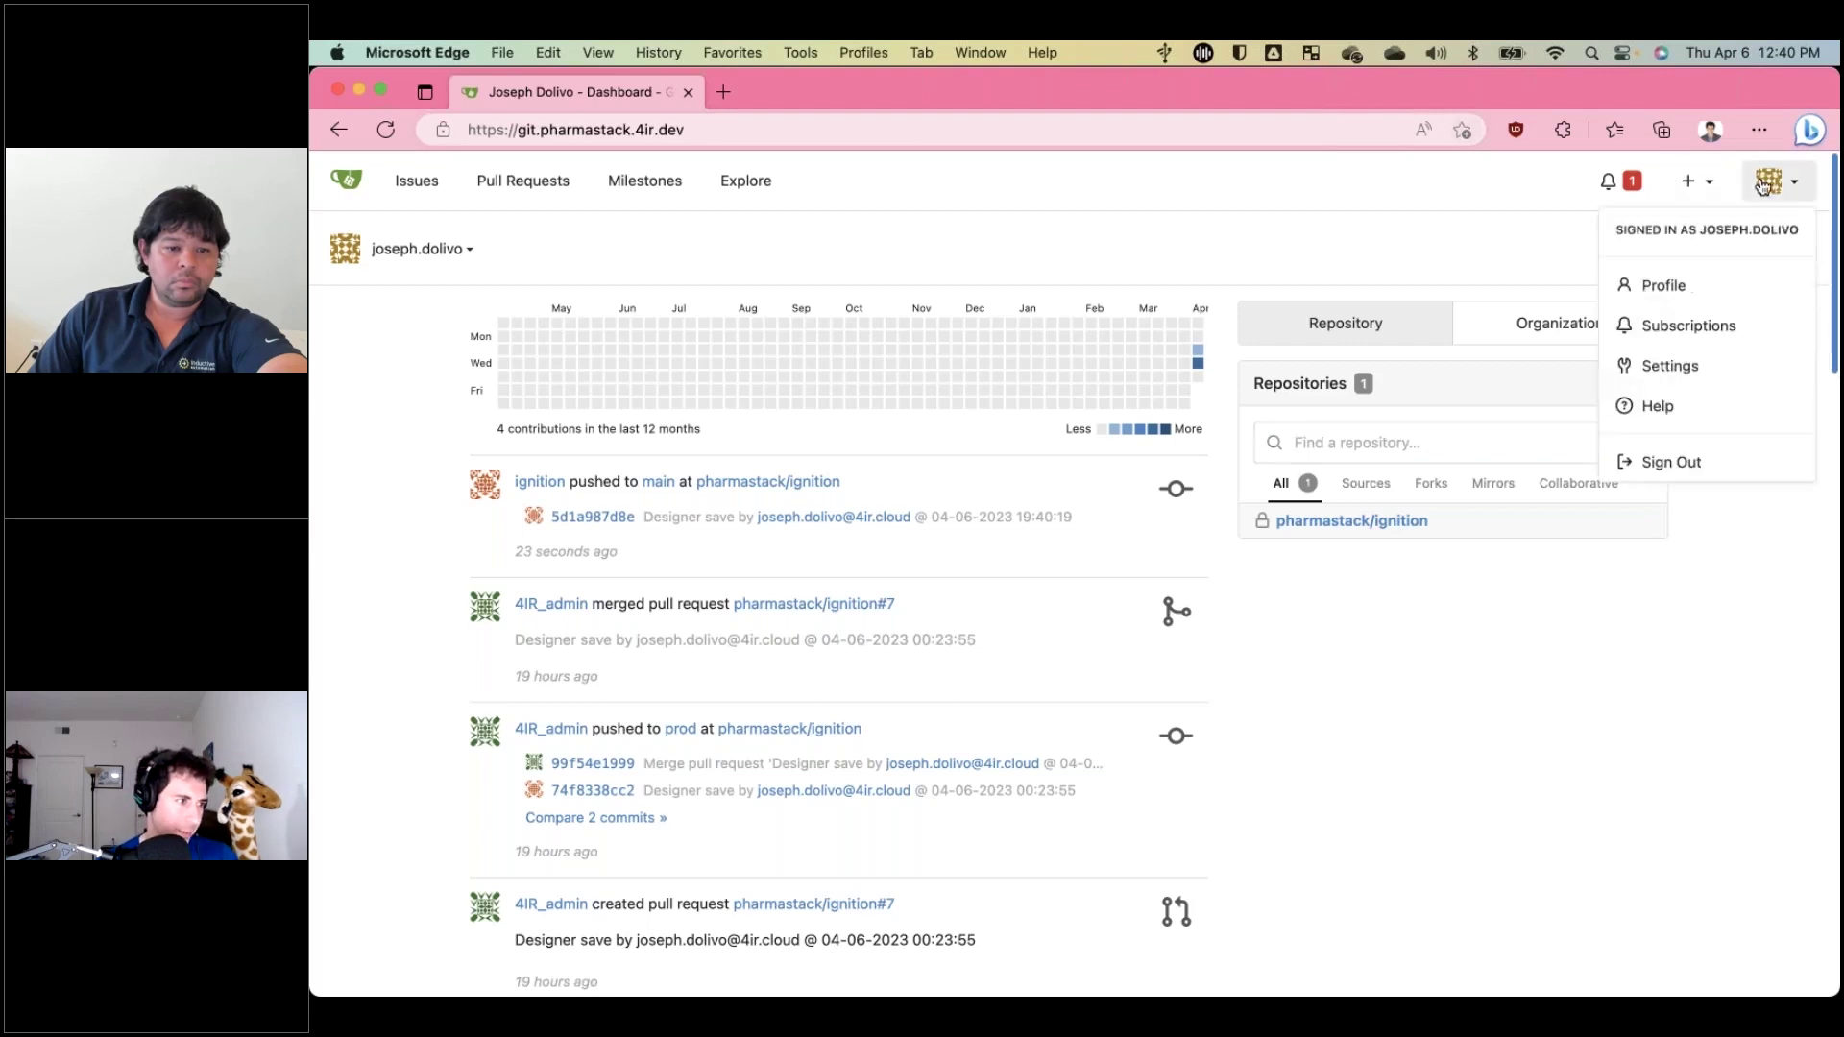
pyautogui.doubleClick(1703, 234)
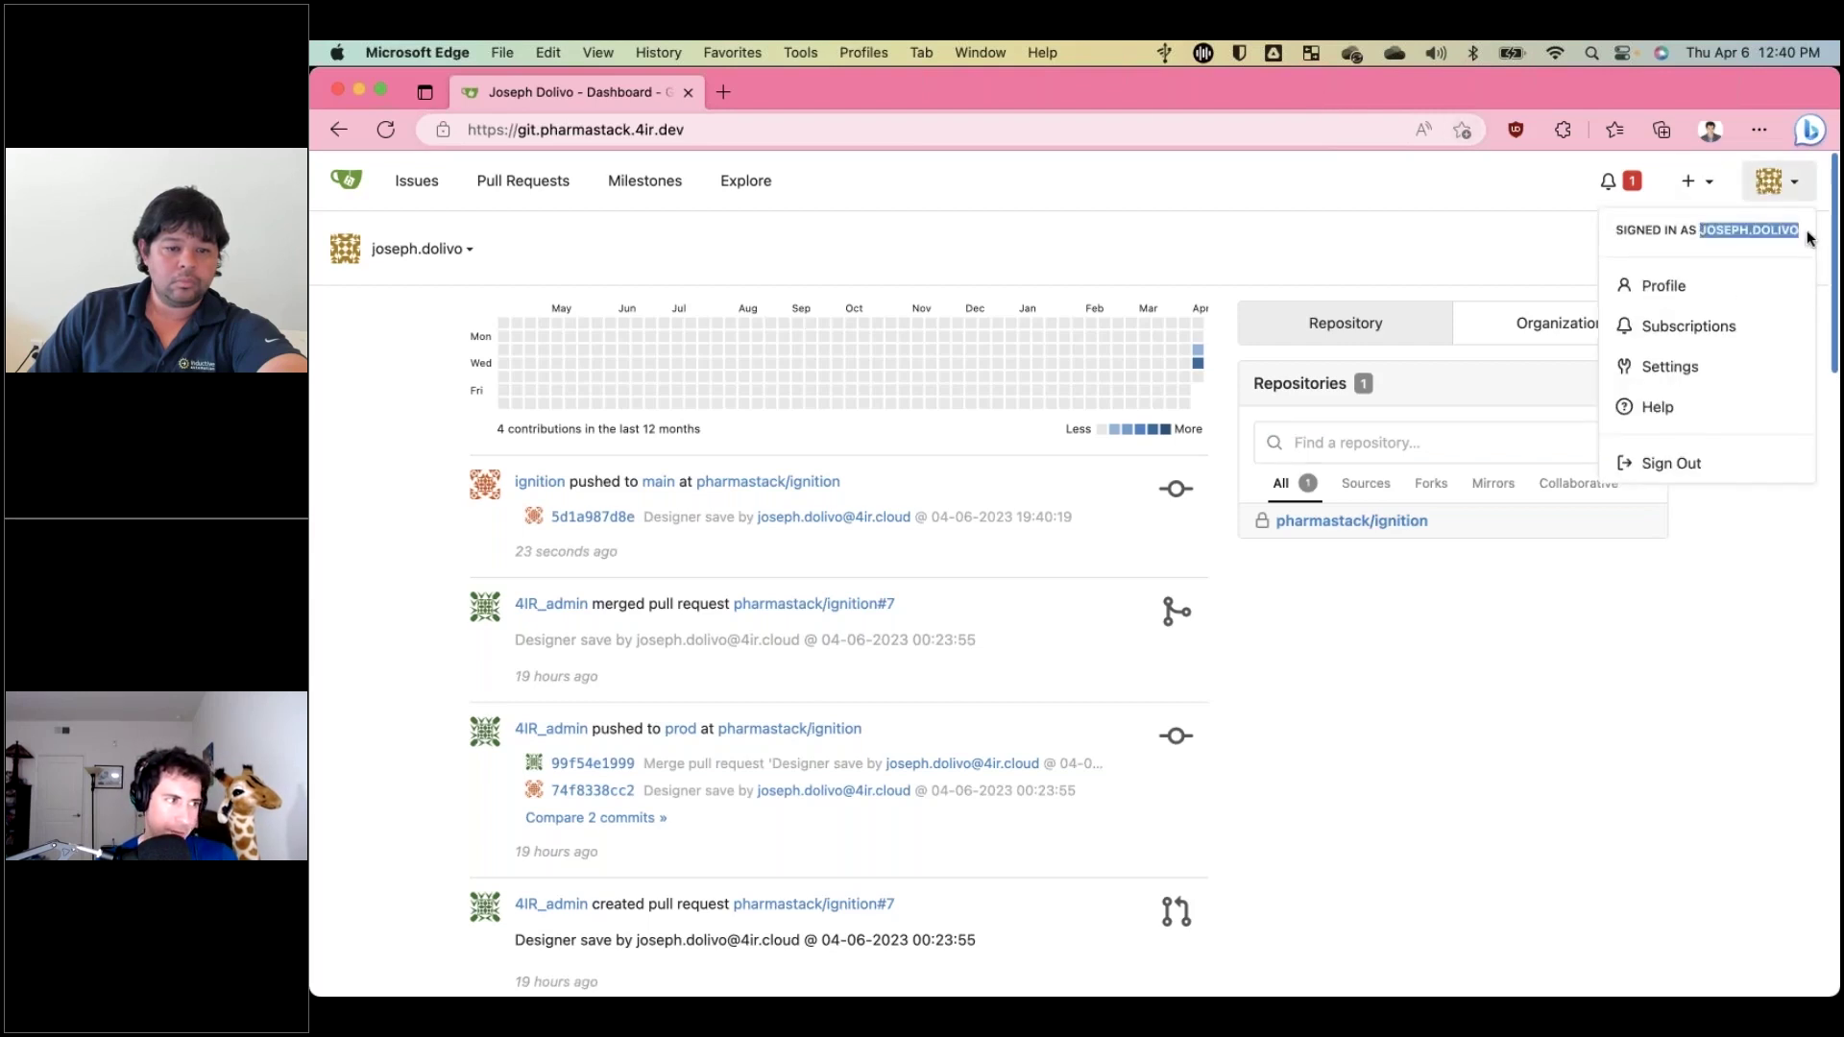
pyautogui.click(1501, 665)
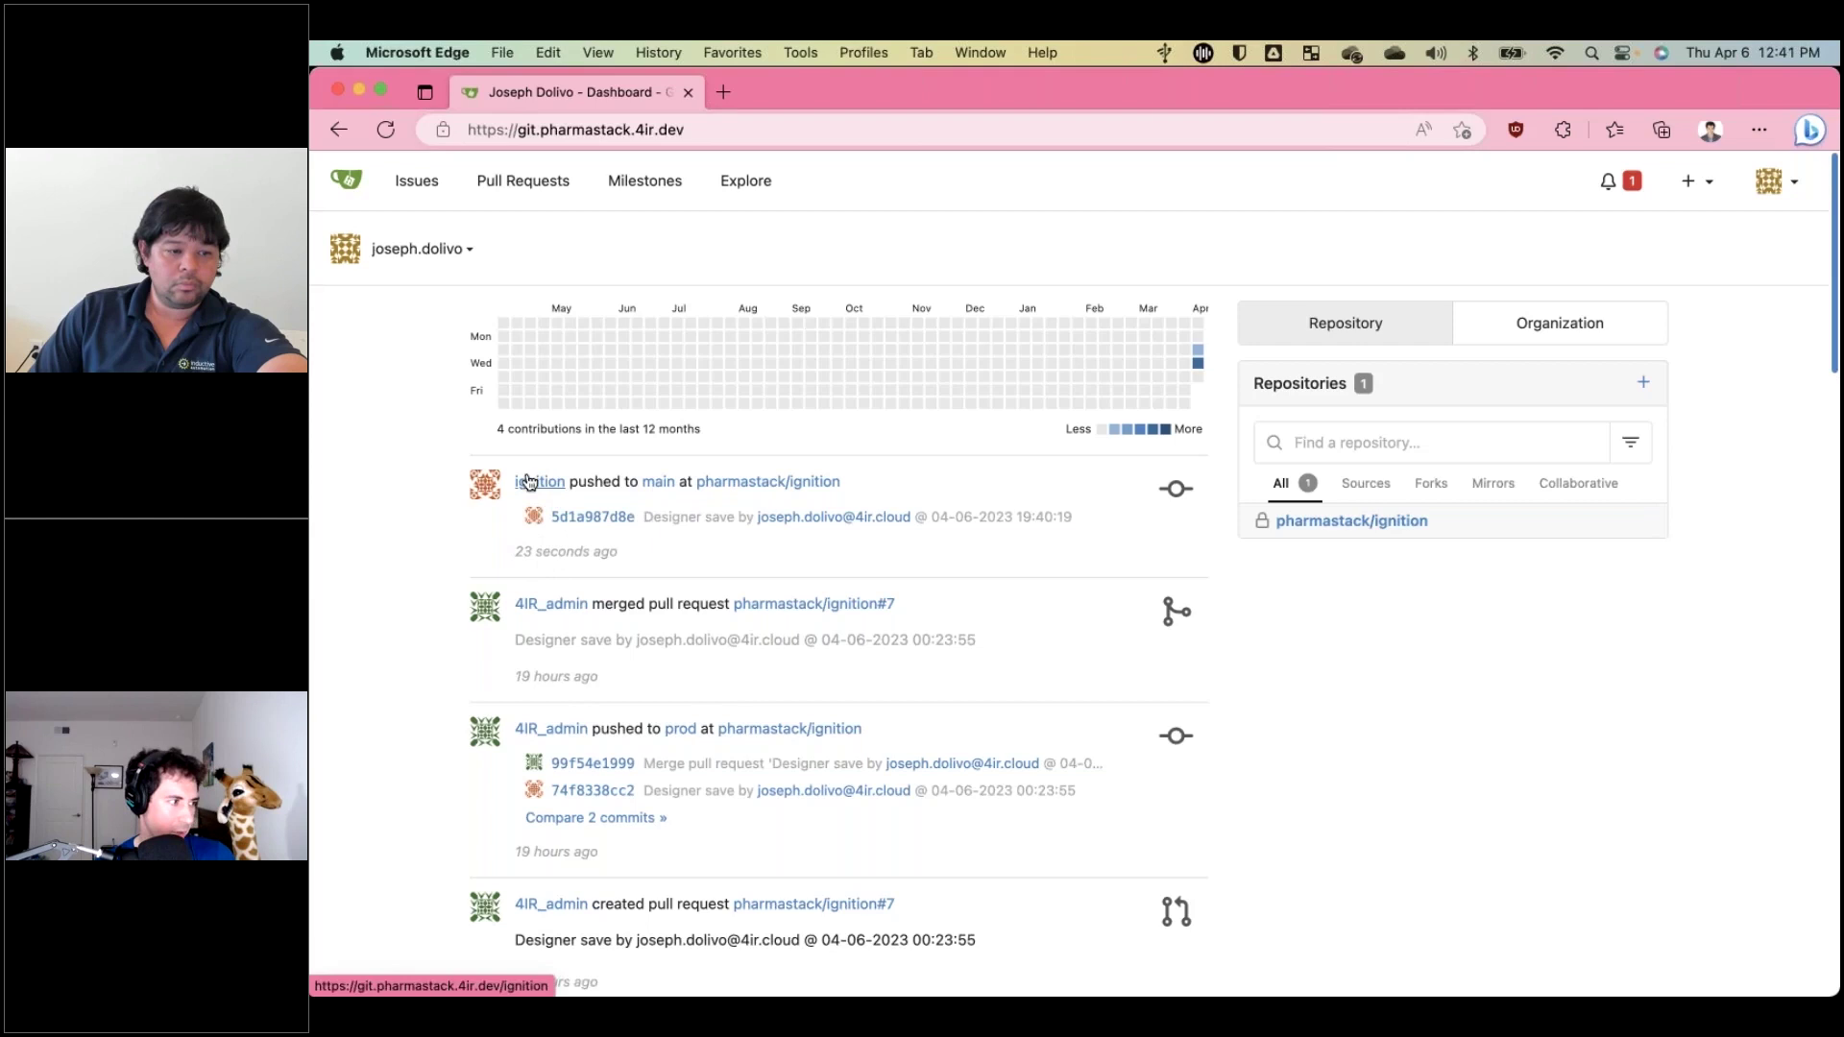
pyautogui.click(760, 483)
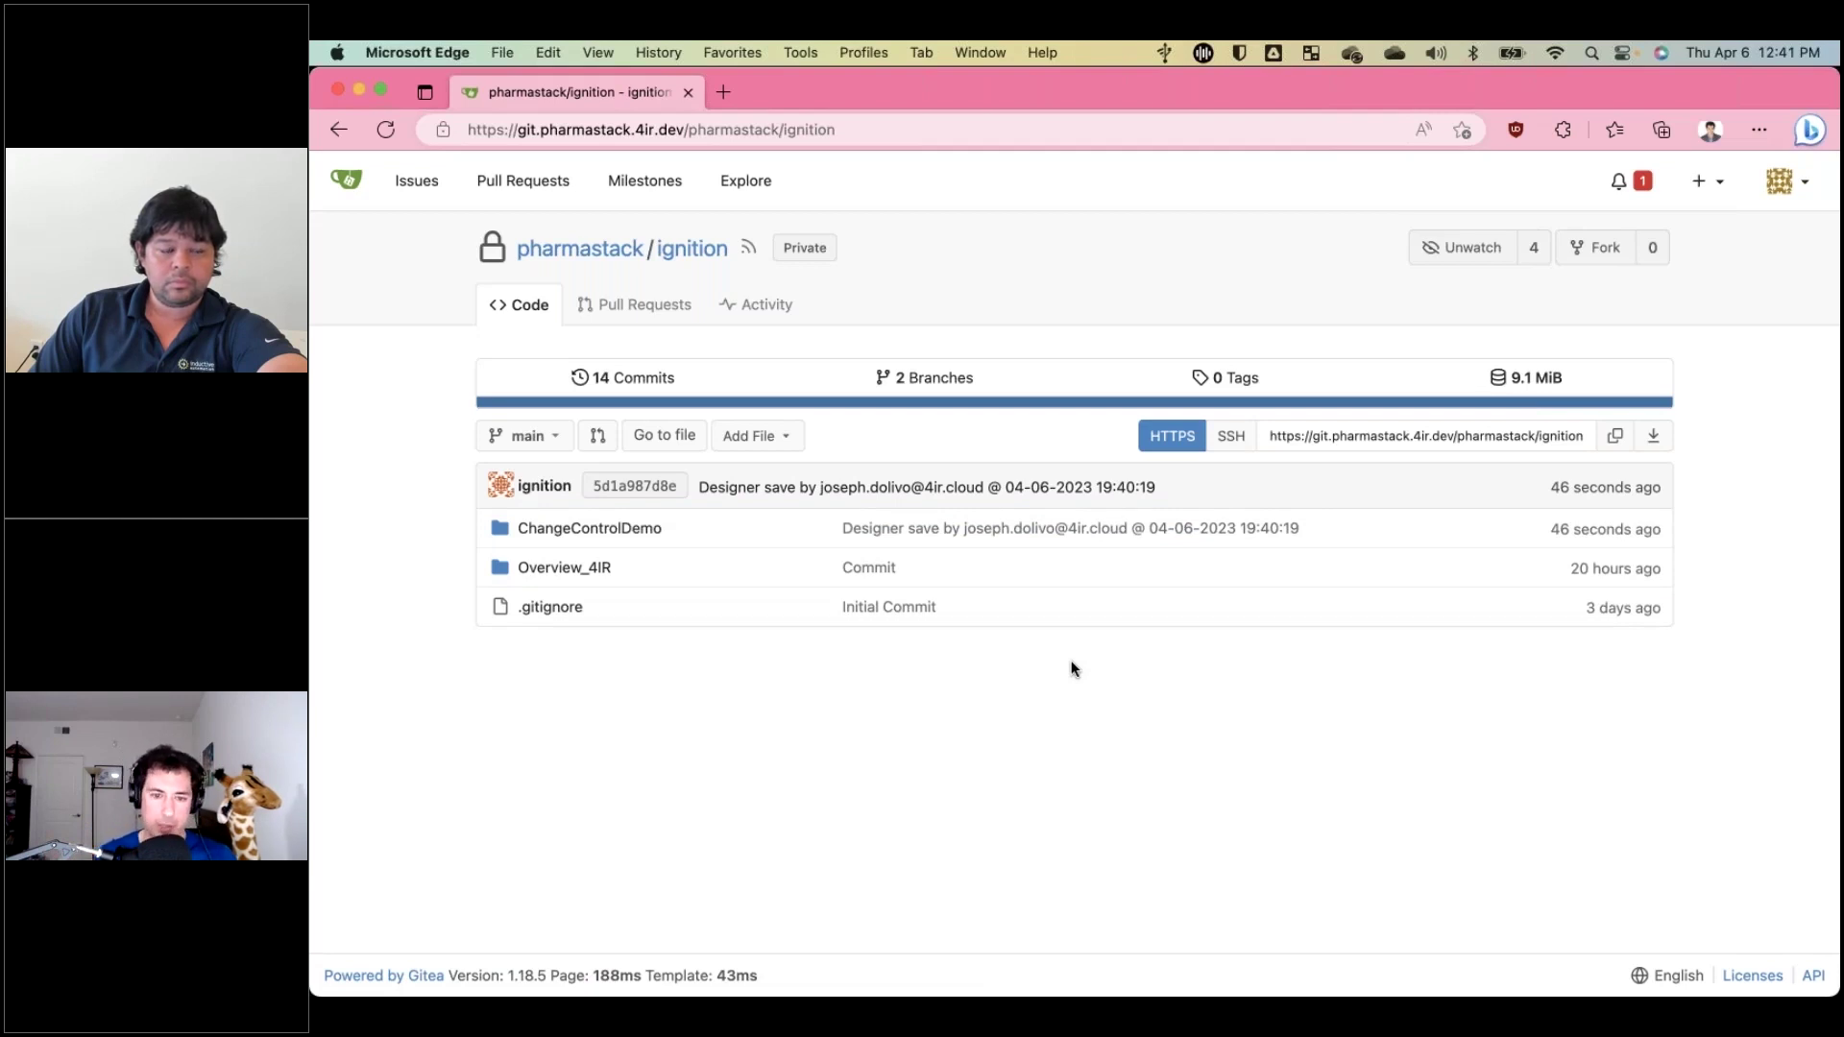
# Begin a new pull request comparing main into pharmastack:prod, showing one commit changing 3 files.
pyautogui.click(653, 304)
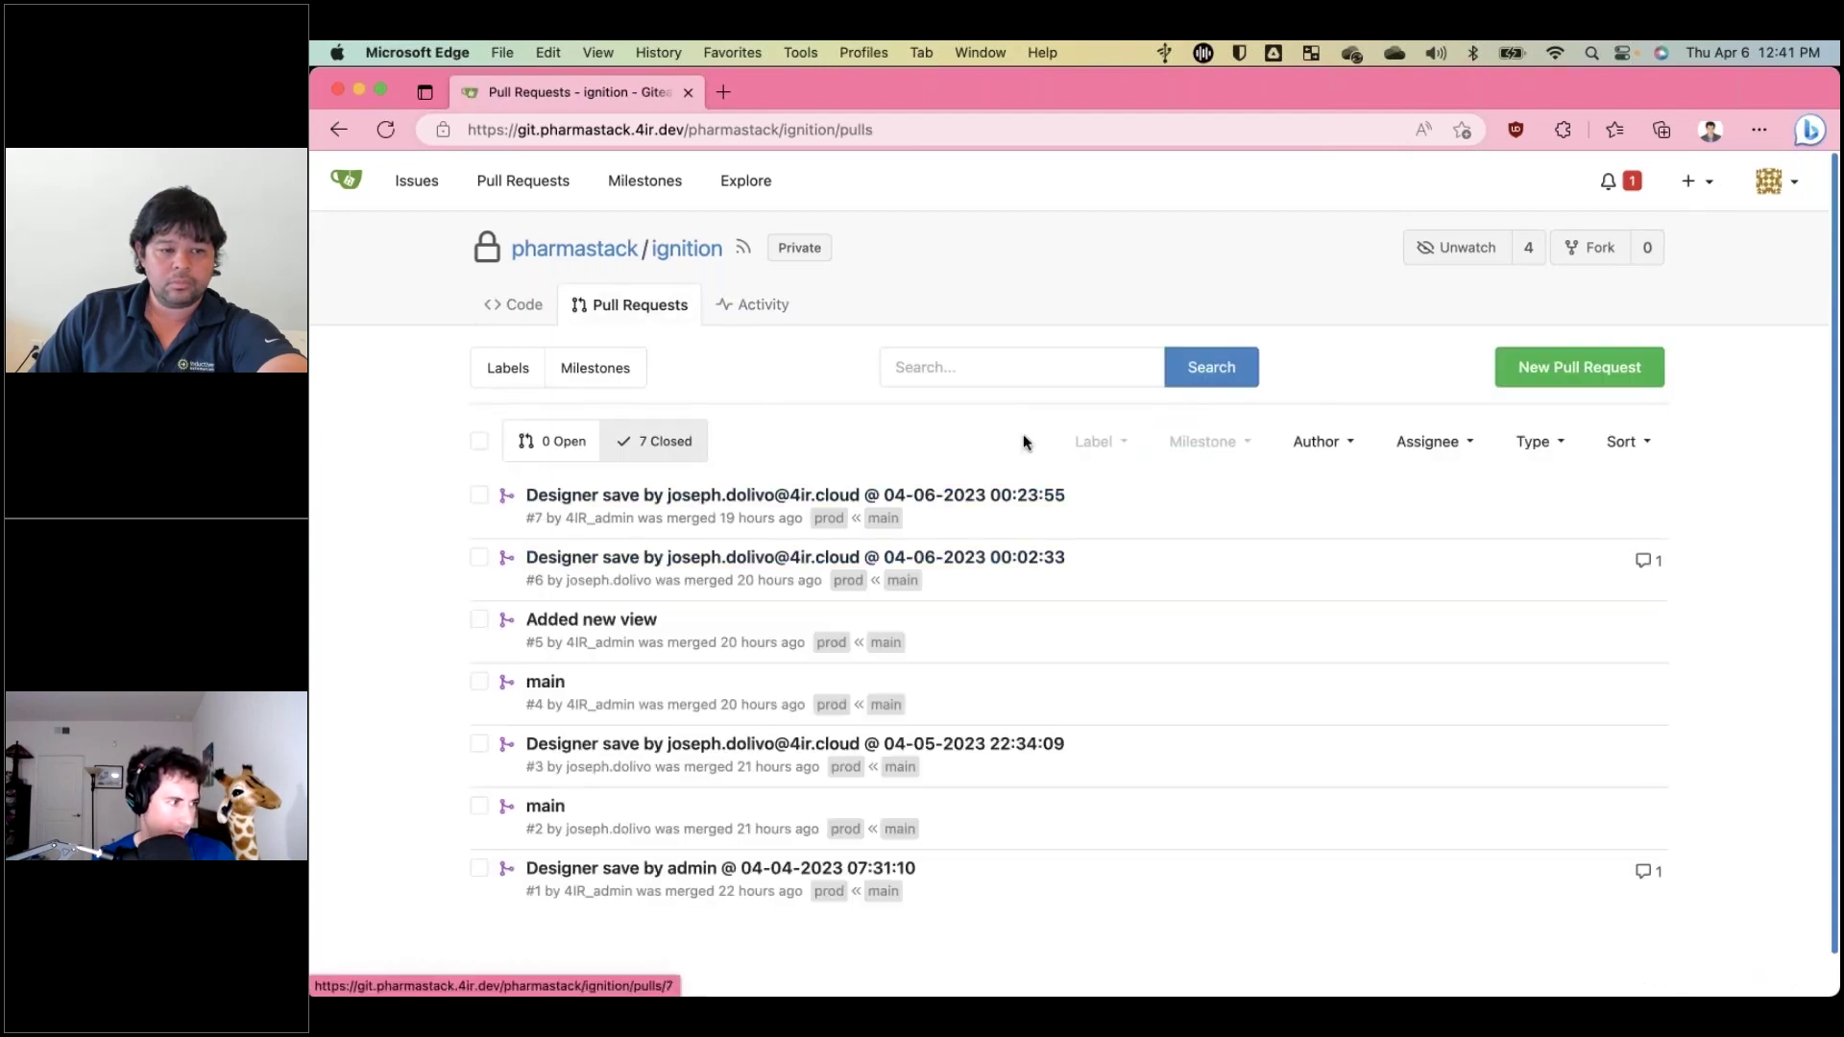
pyautogui.click(1580, 367)
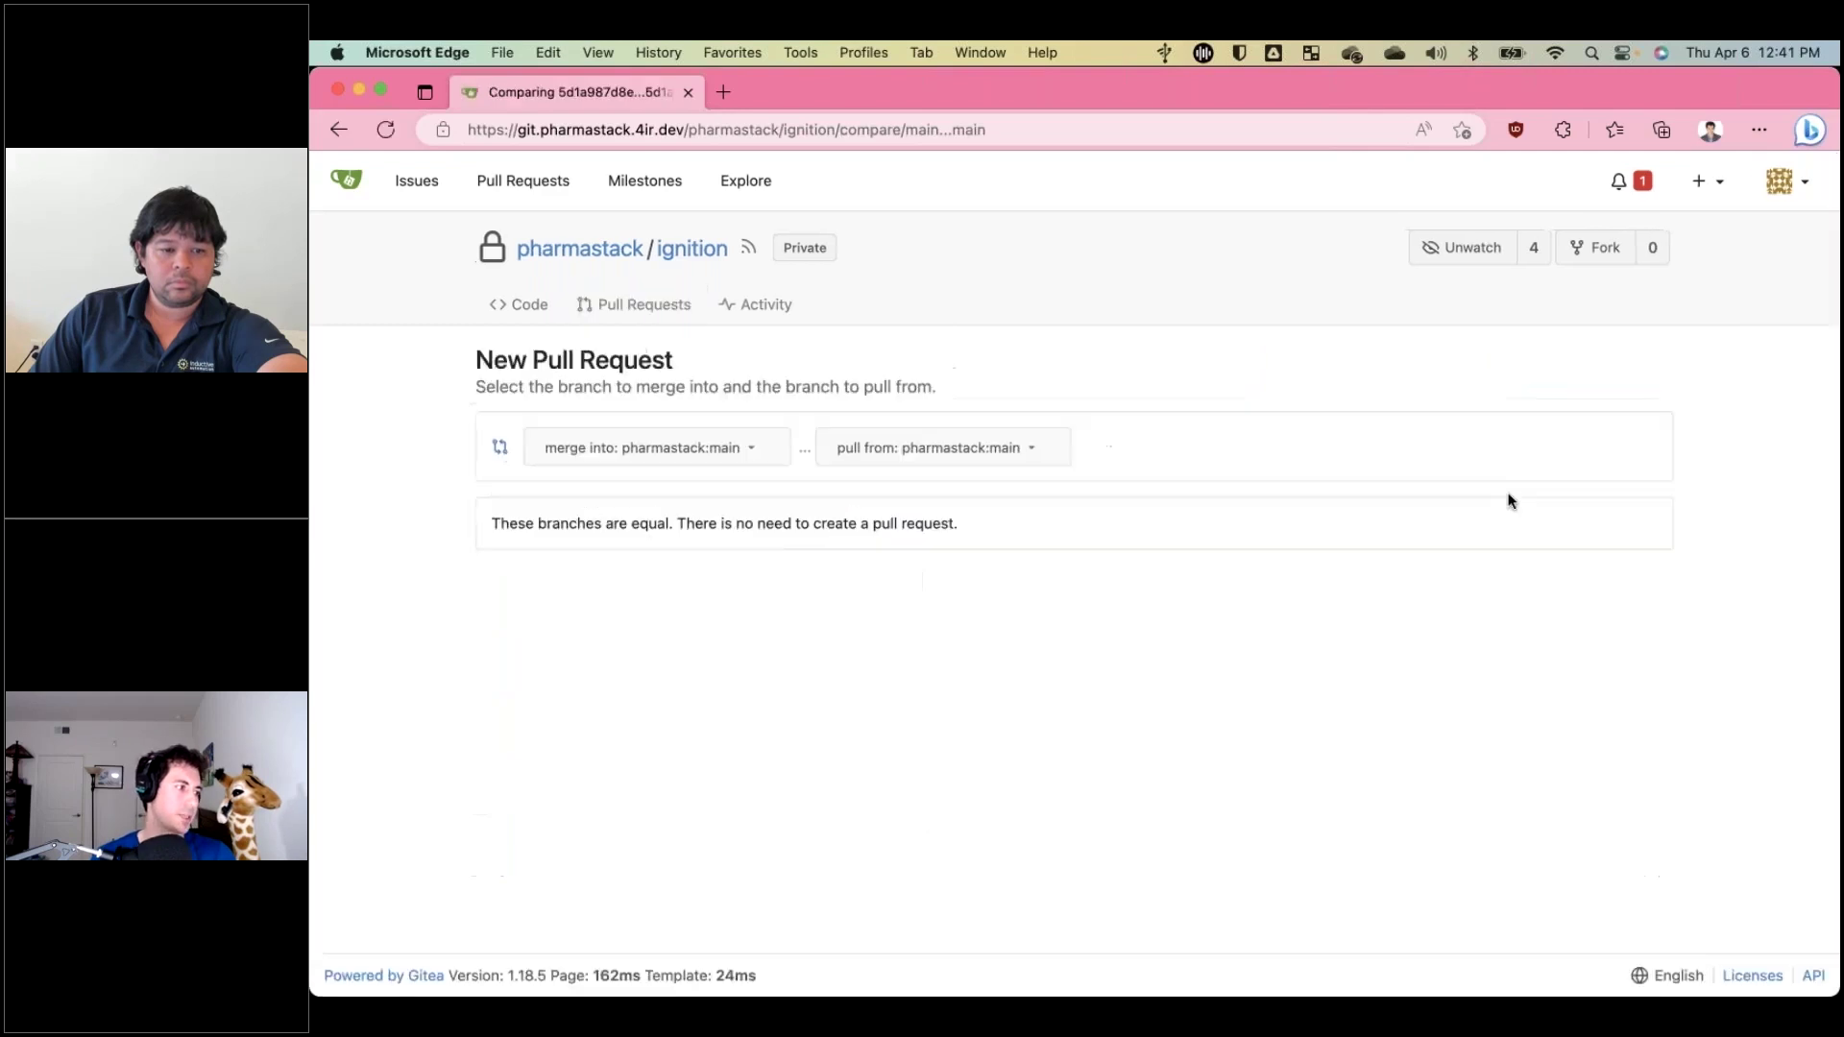
pyautogui.click(734, 462)
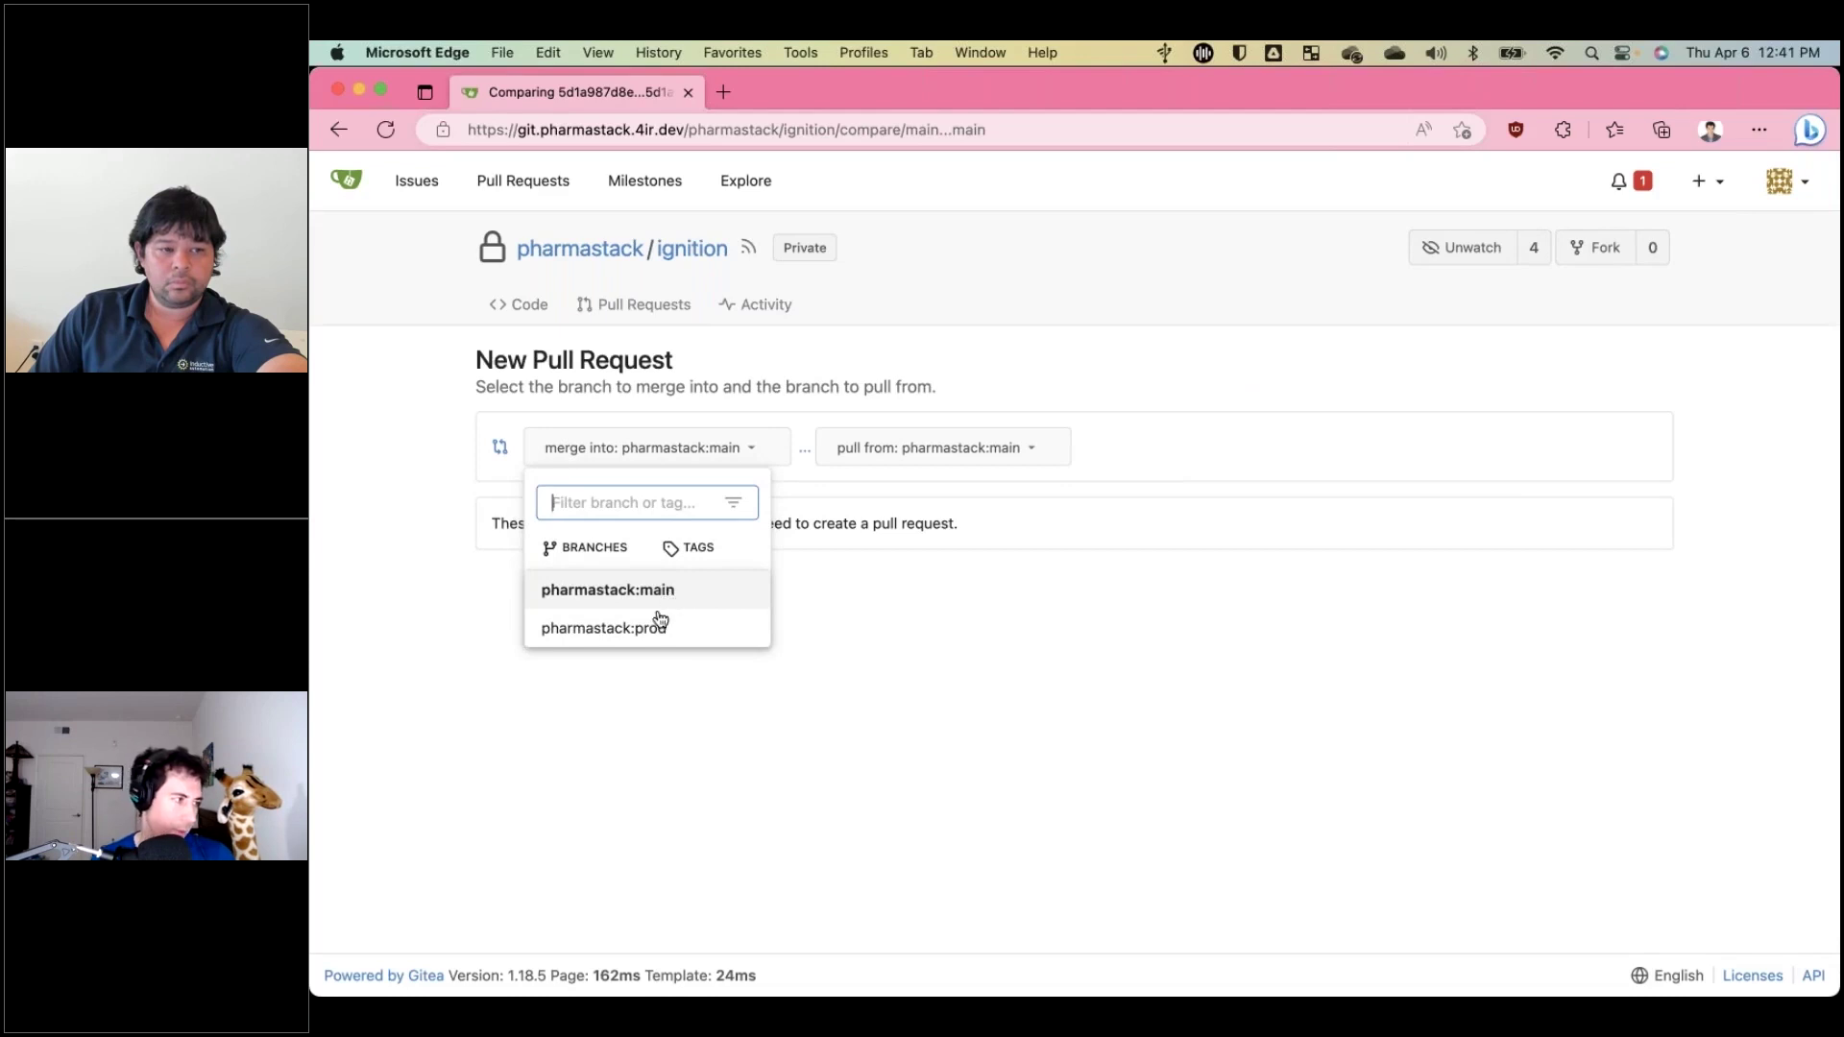
pyautogui.click(650, 629)
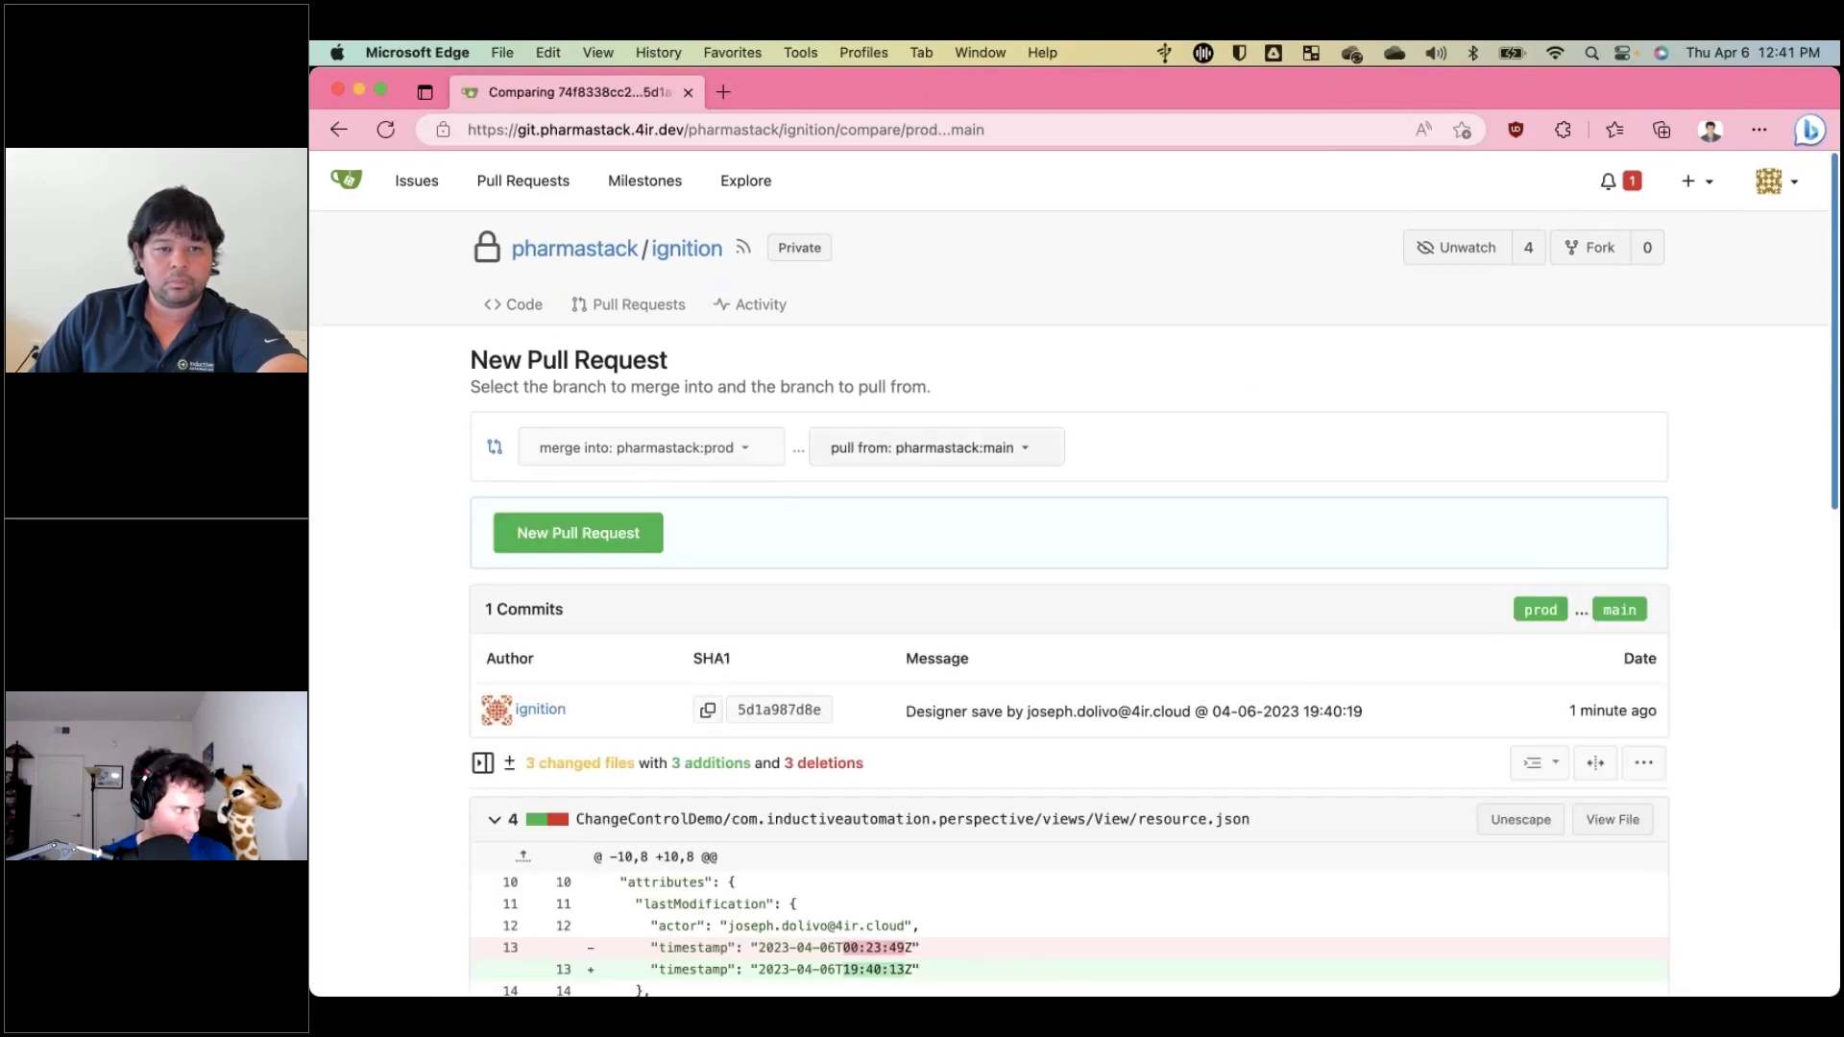
pyautogui.scroll(-3, 776, 569)
pyautogui.scroll(-1, 776, 562)
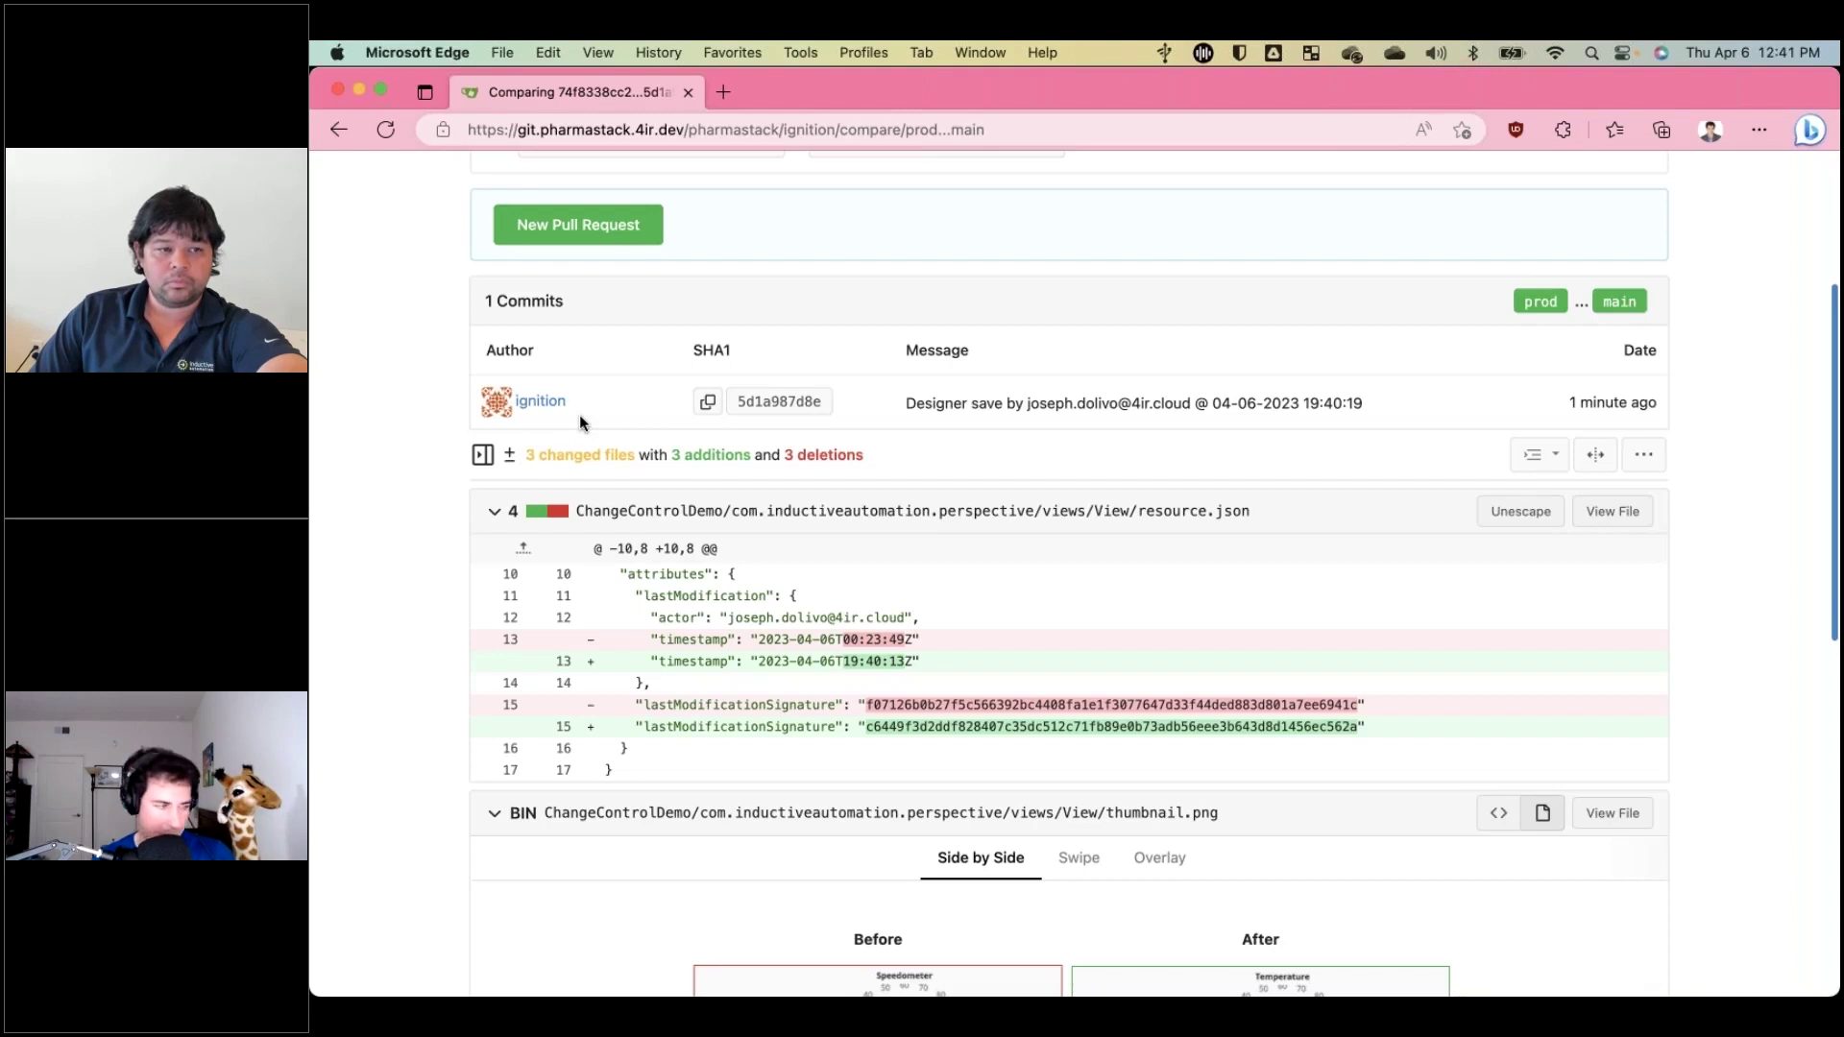
pyautogui.scroll(-3, 580, 420)
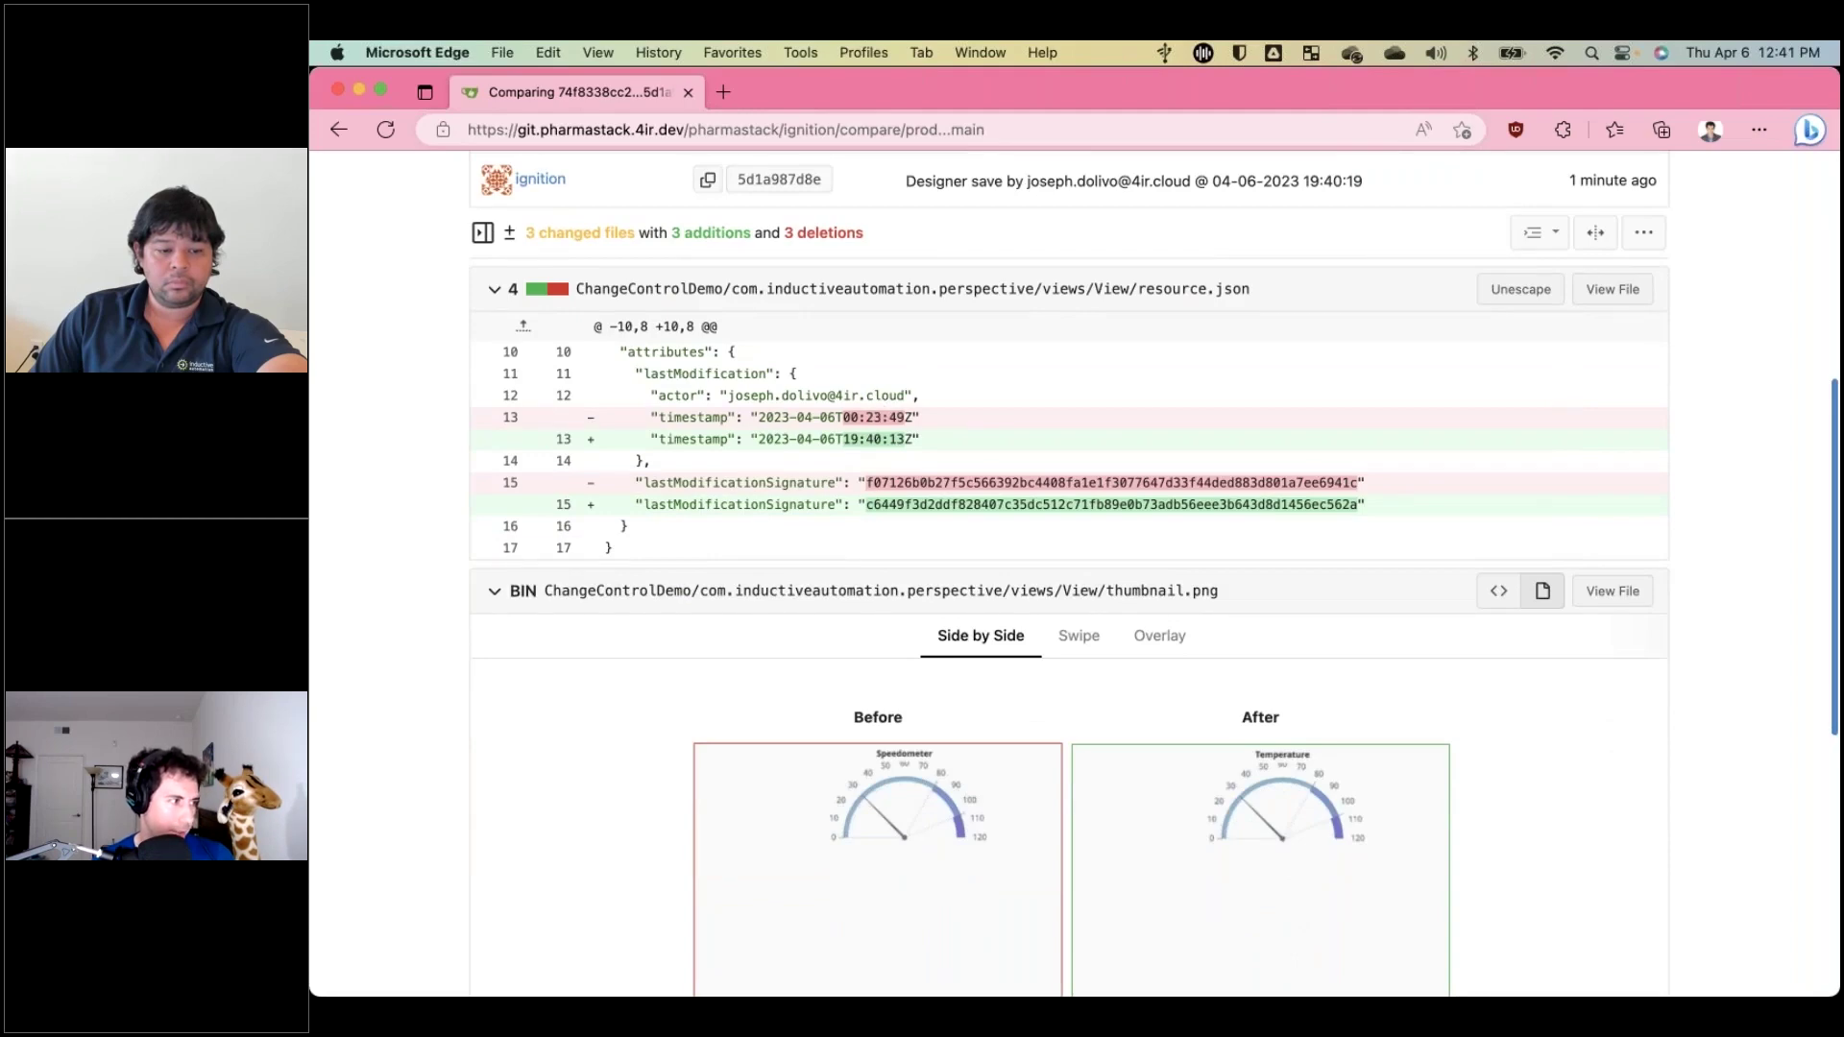
pyautogui.scroll(-3, 922, 565)
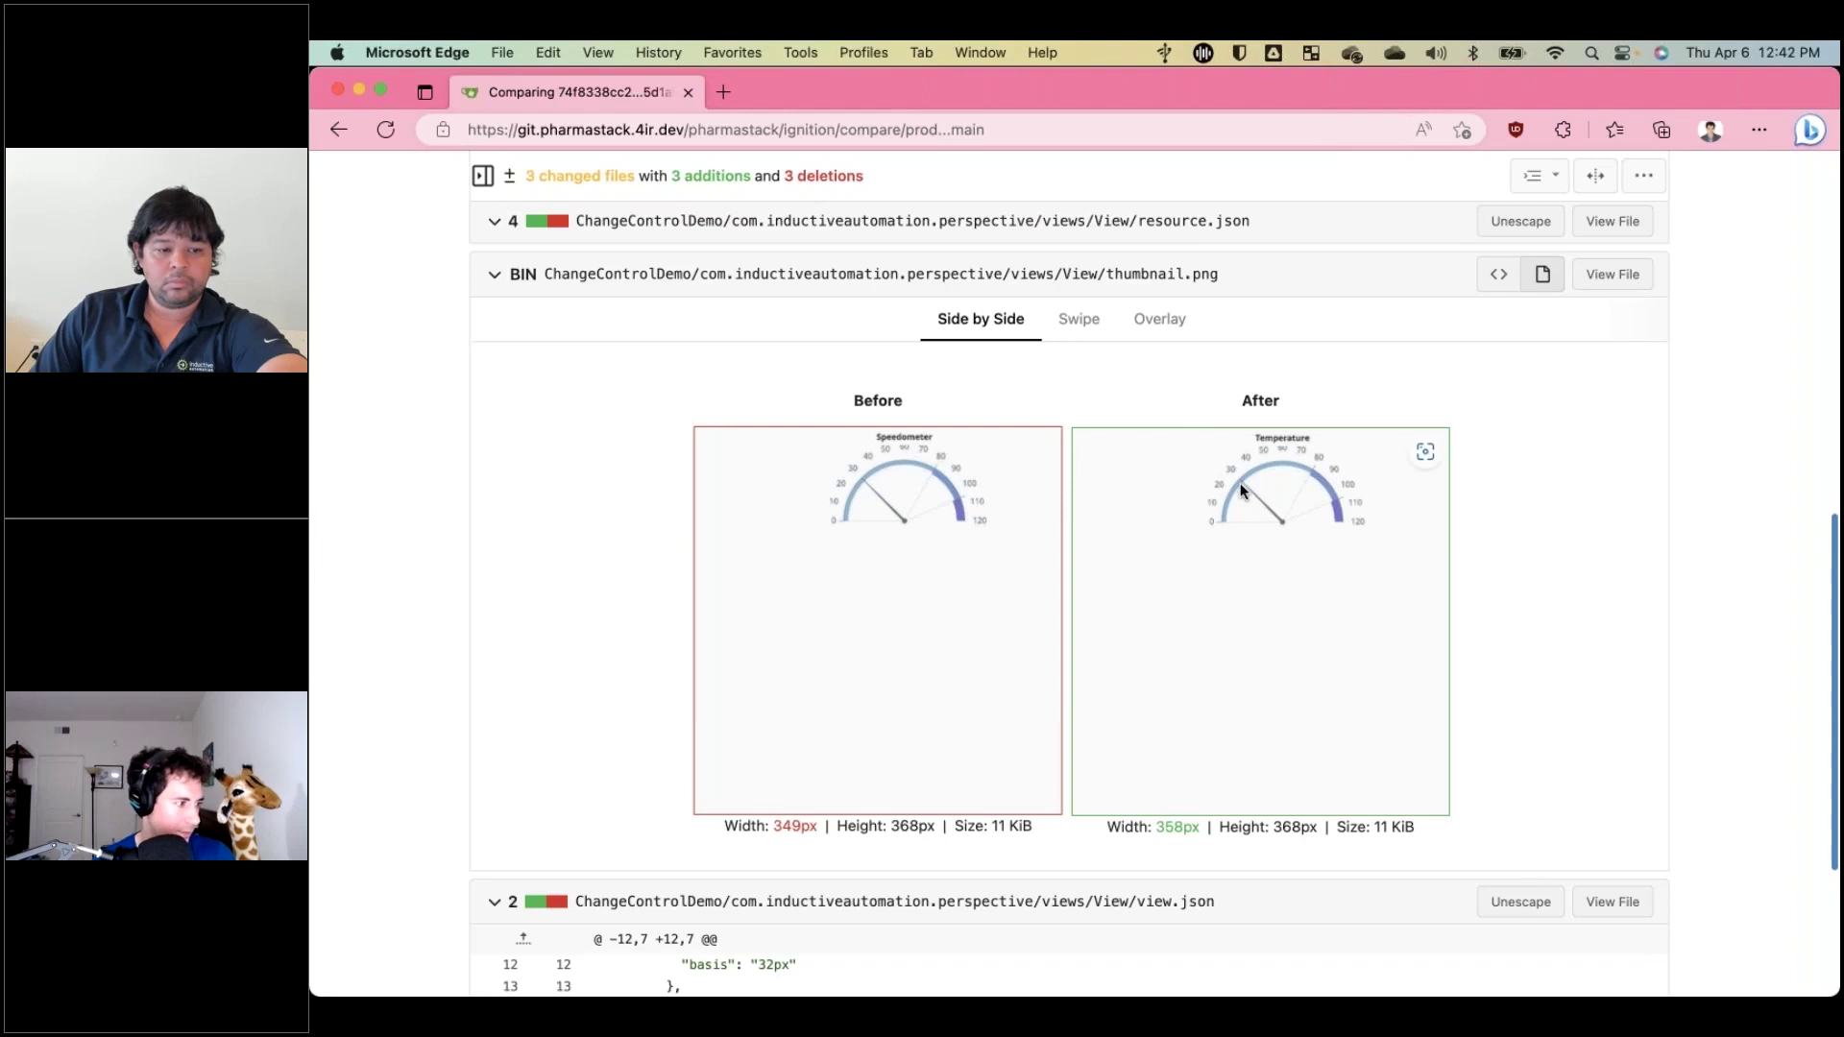
pyautogui.scroll(-3, 1239, 491)
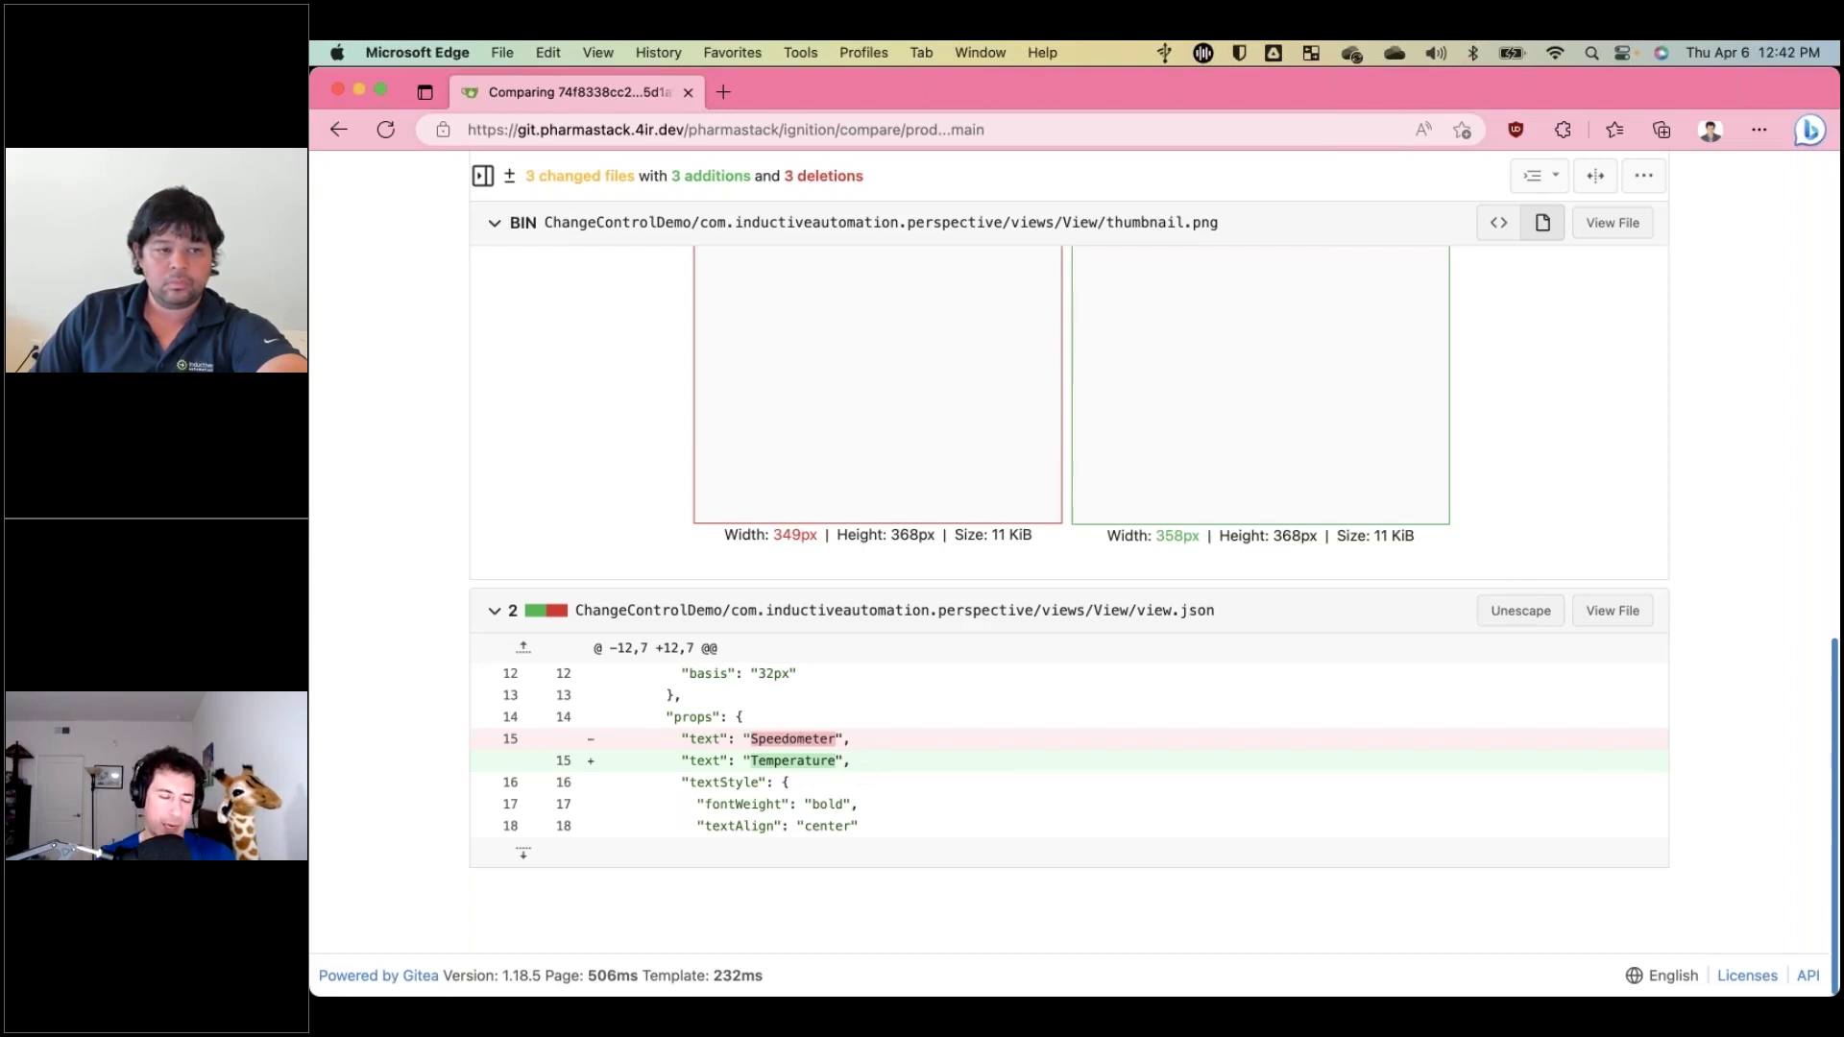
pyautogui.scroll(15, 811, 630)
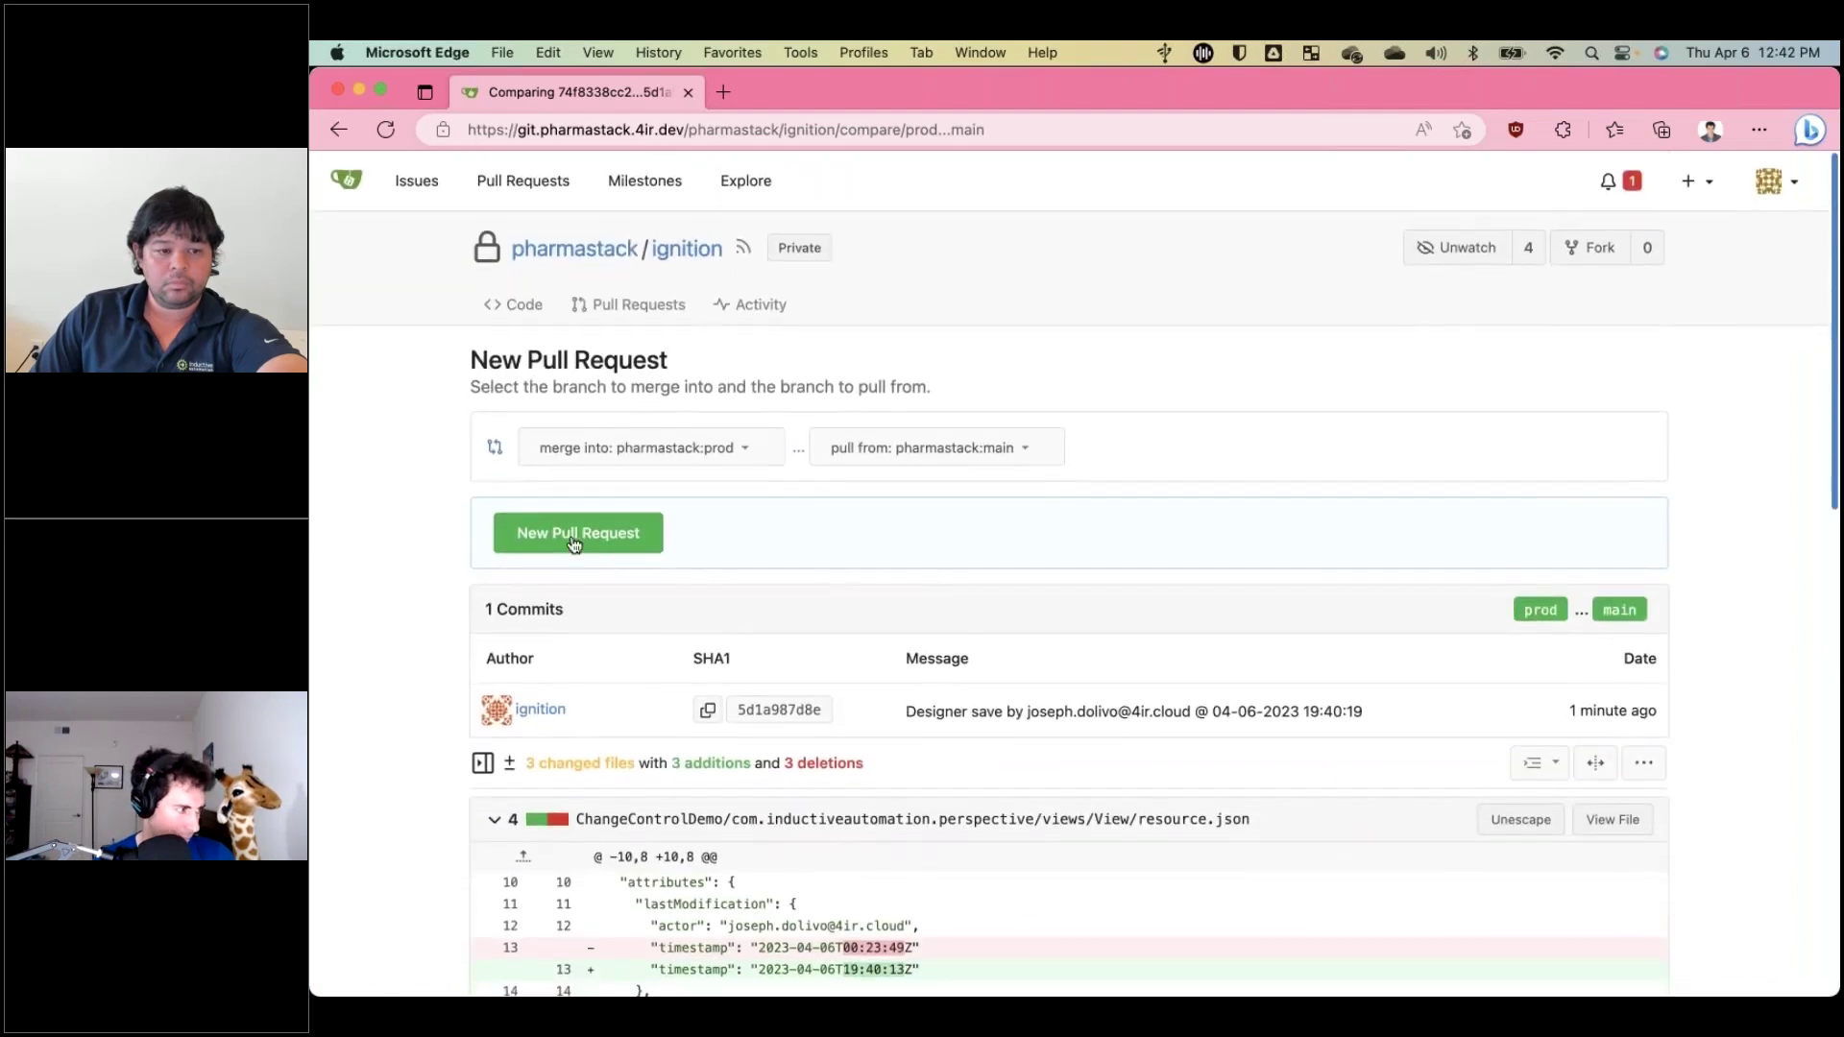
# Describe the pull request as 'Guage title changed.' and submit it from main into prod.
pyautogui.click(578, 533)
pyautogui.click(735, 783)
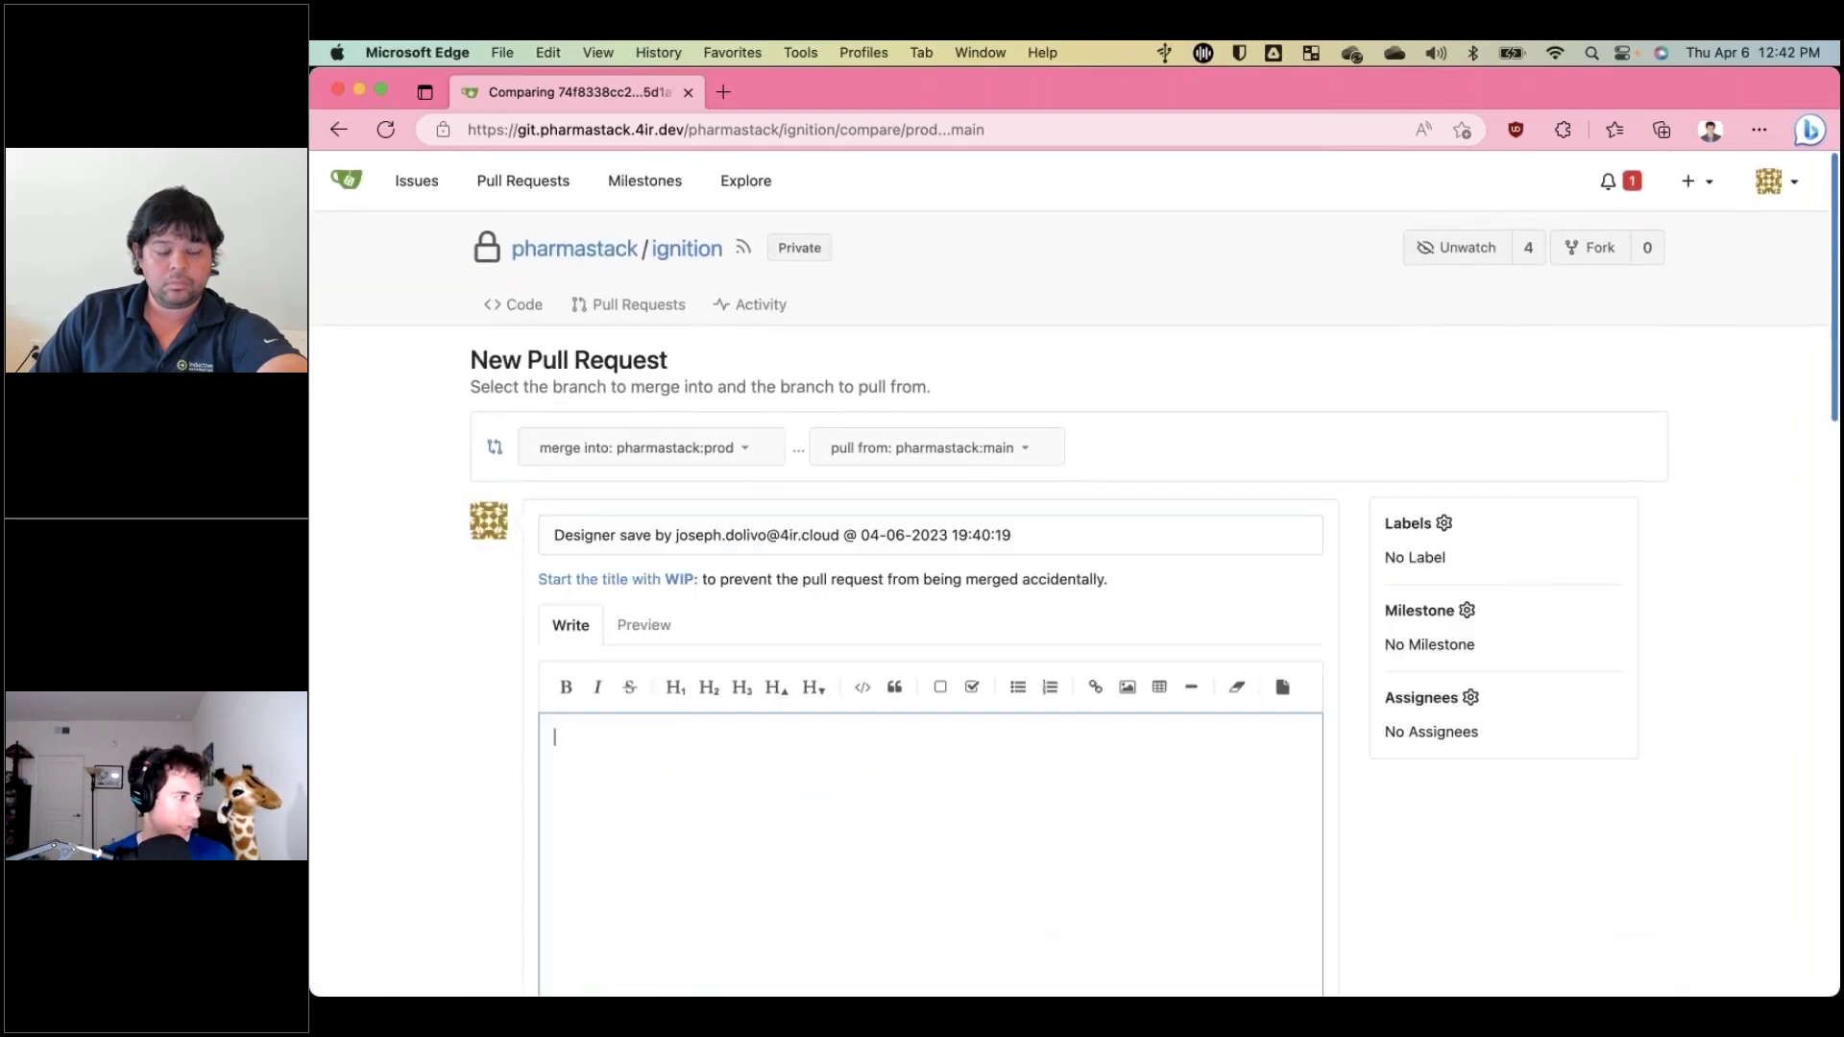
pyautogui.scroll(-3, 811, 597)
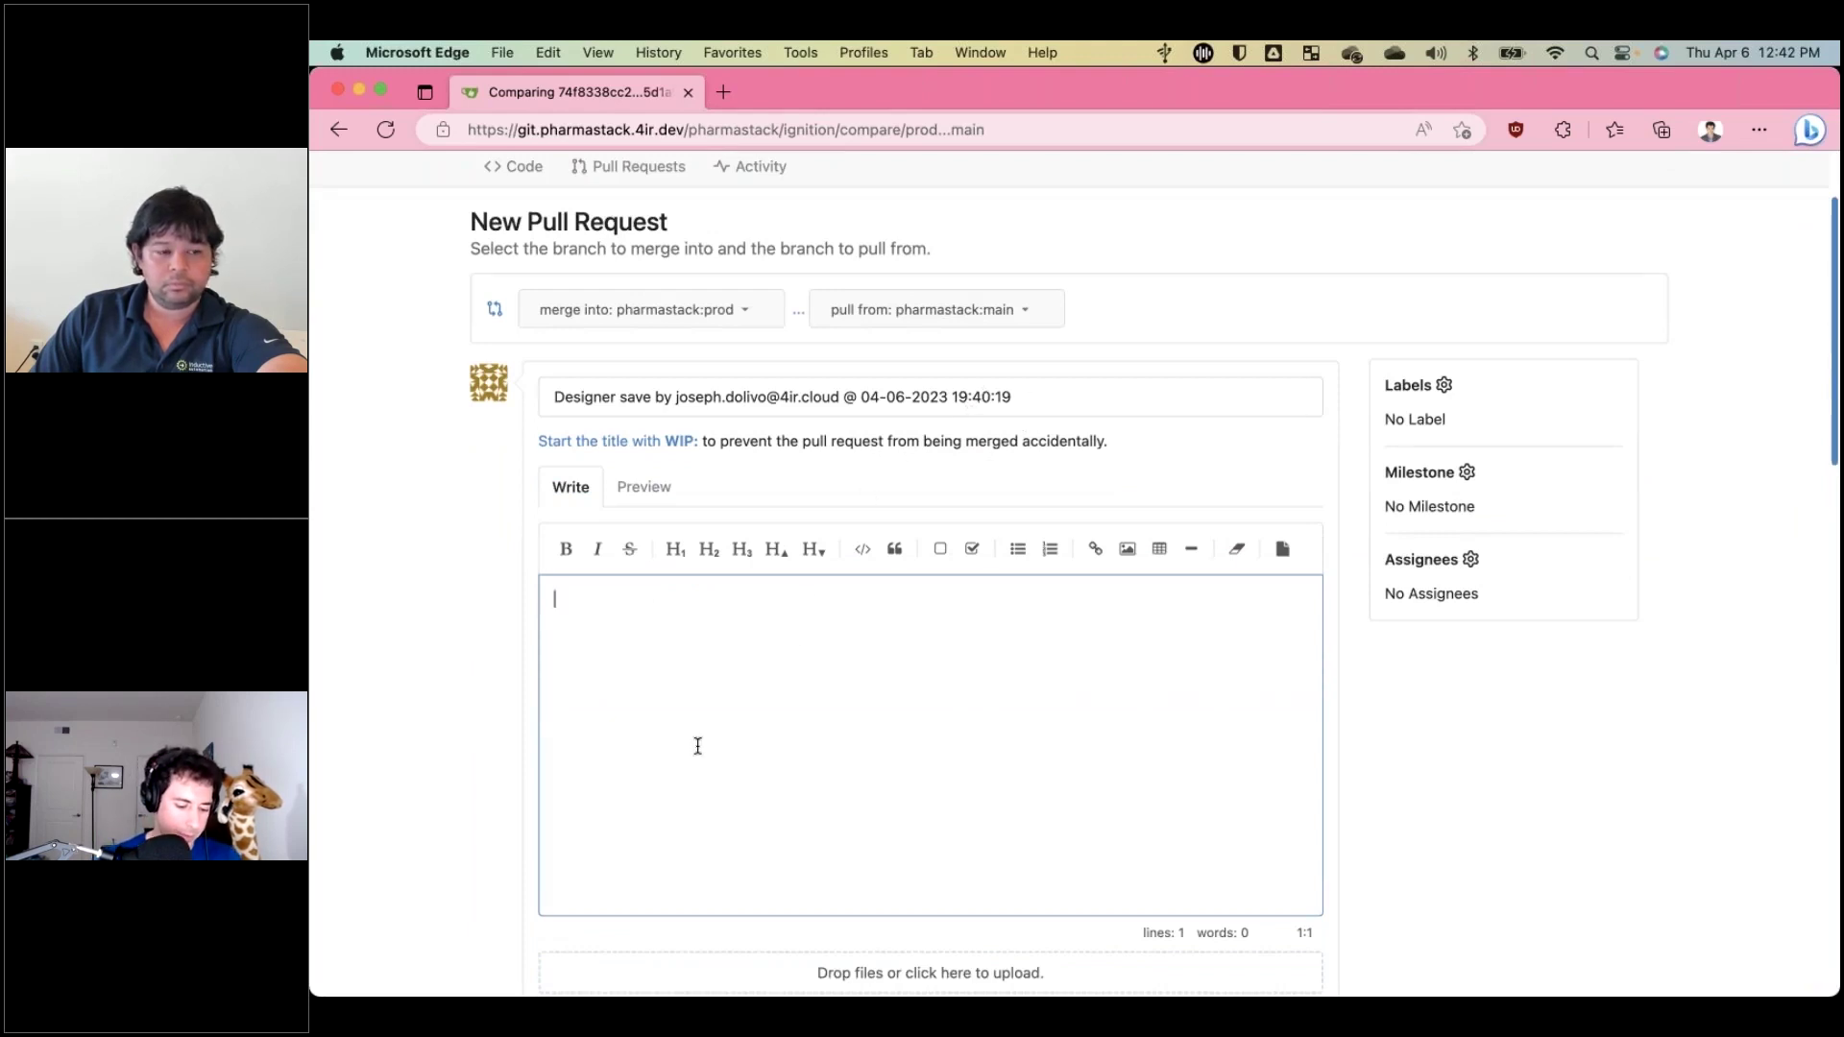
pyautogui.write('Guage tirt')
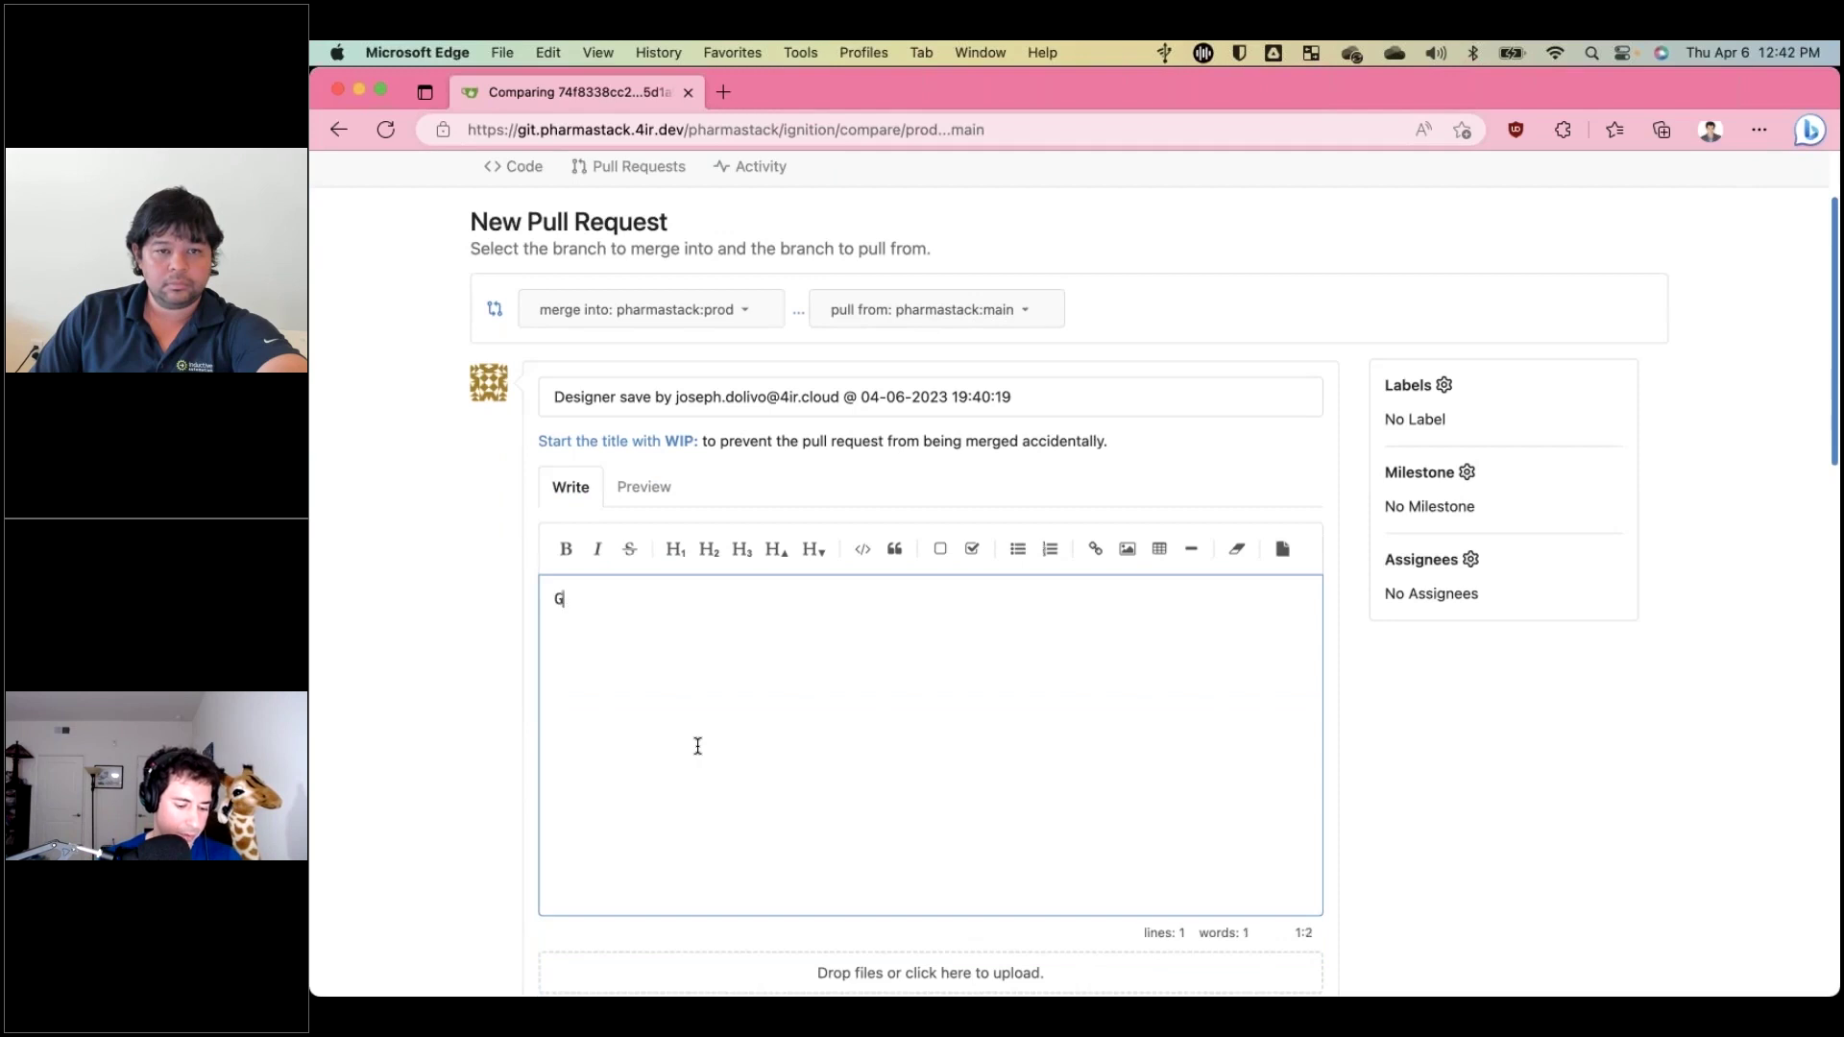
pyautogui.press('BackSpace')
pyautogui.press('BackSpace')
pyautogui.write('tle changed.')
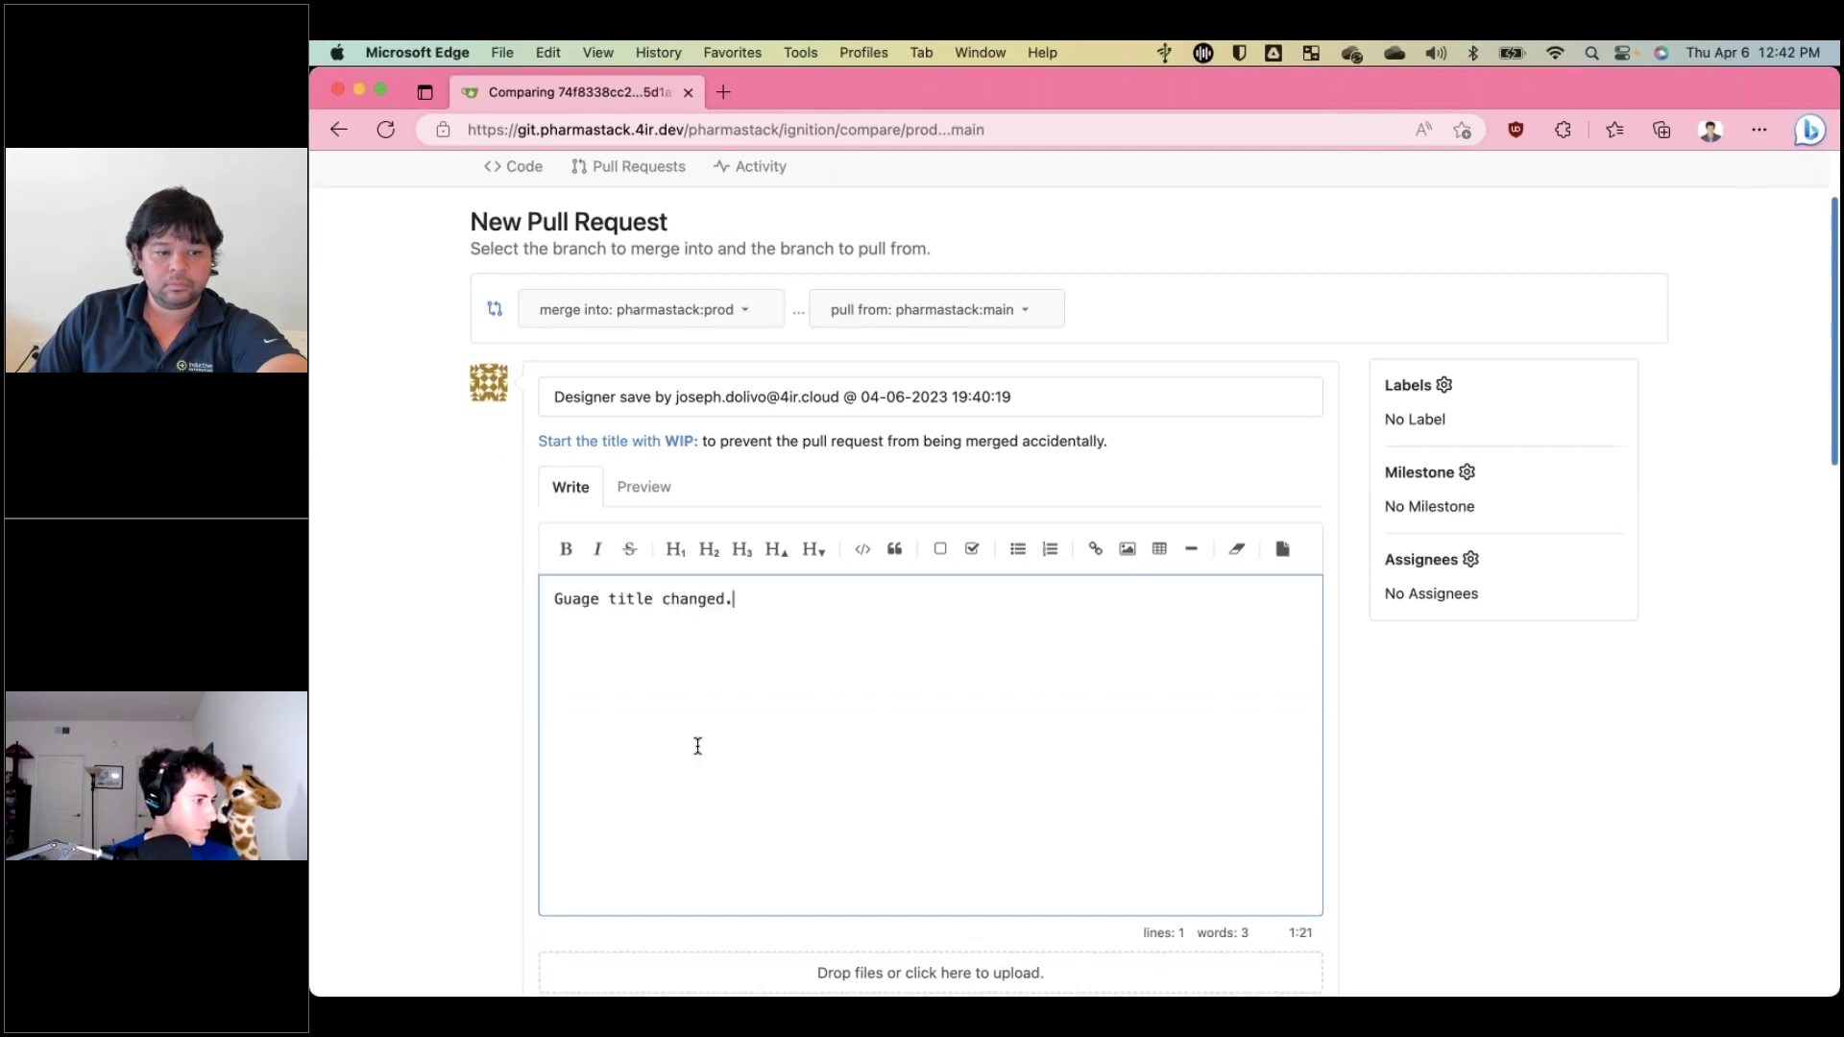
pyautogui.scroll(-5, 698, 746)
pyautogui.scroll(-2, 1125, 523)
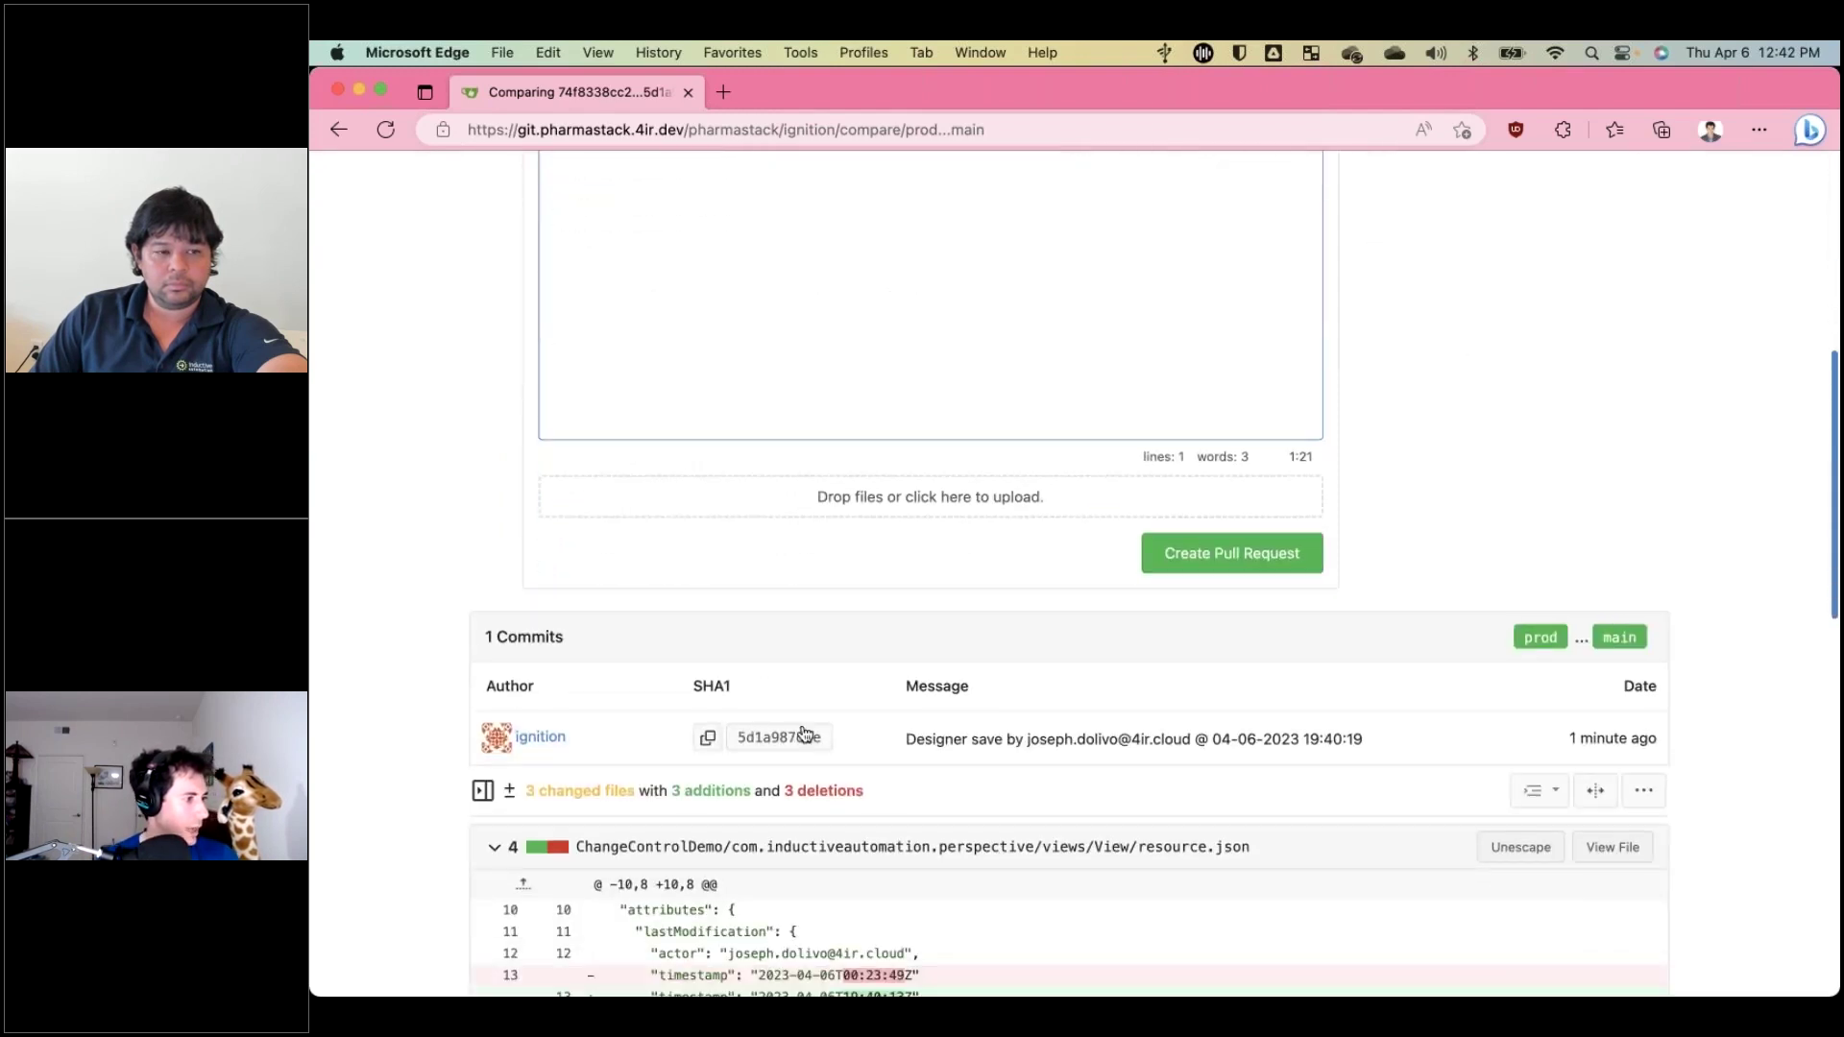
pyautogui.click(1224, 552)
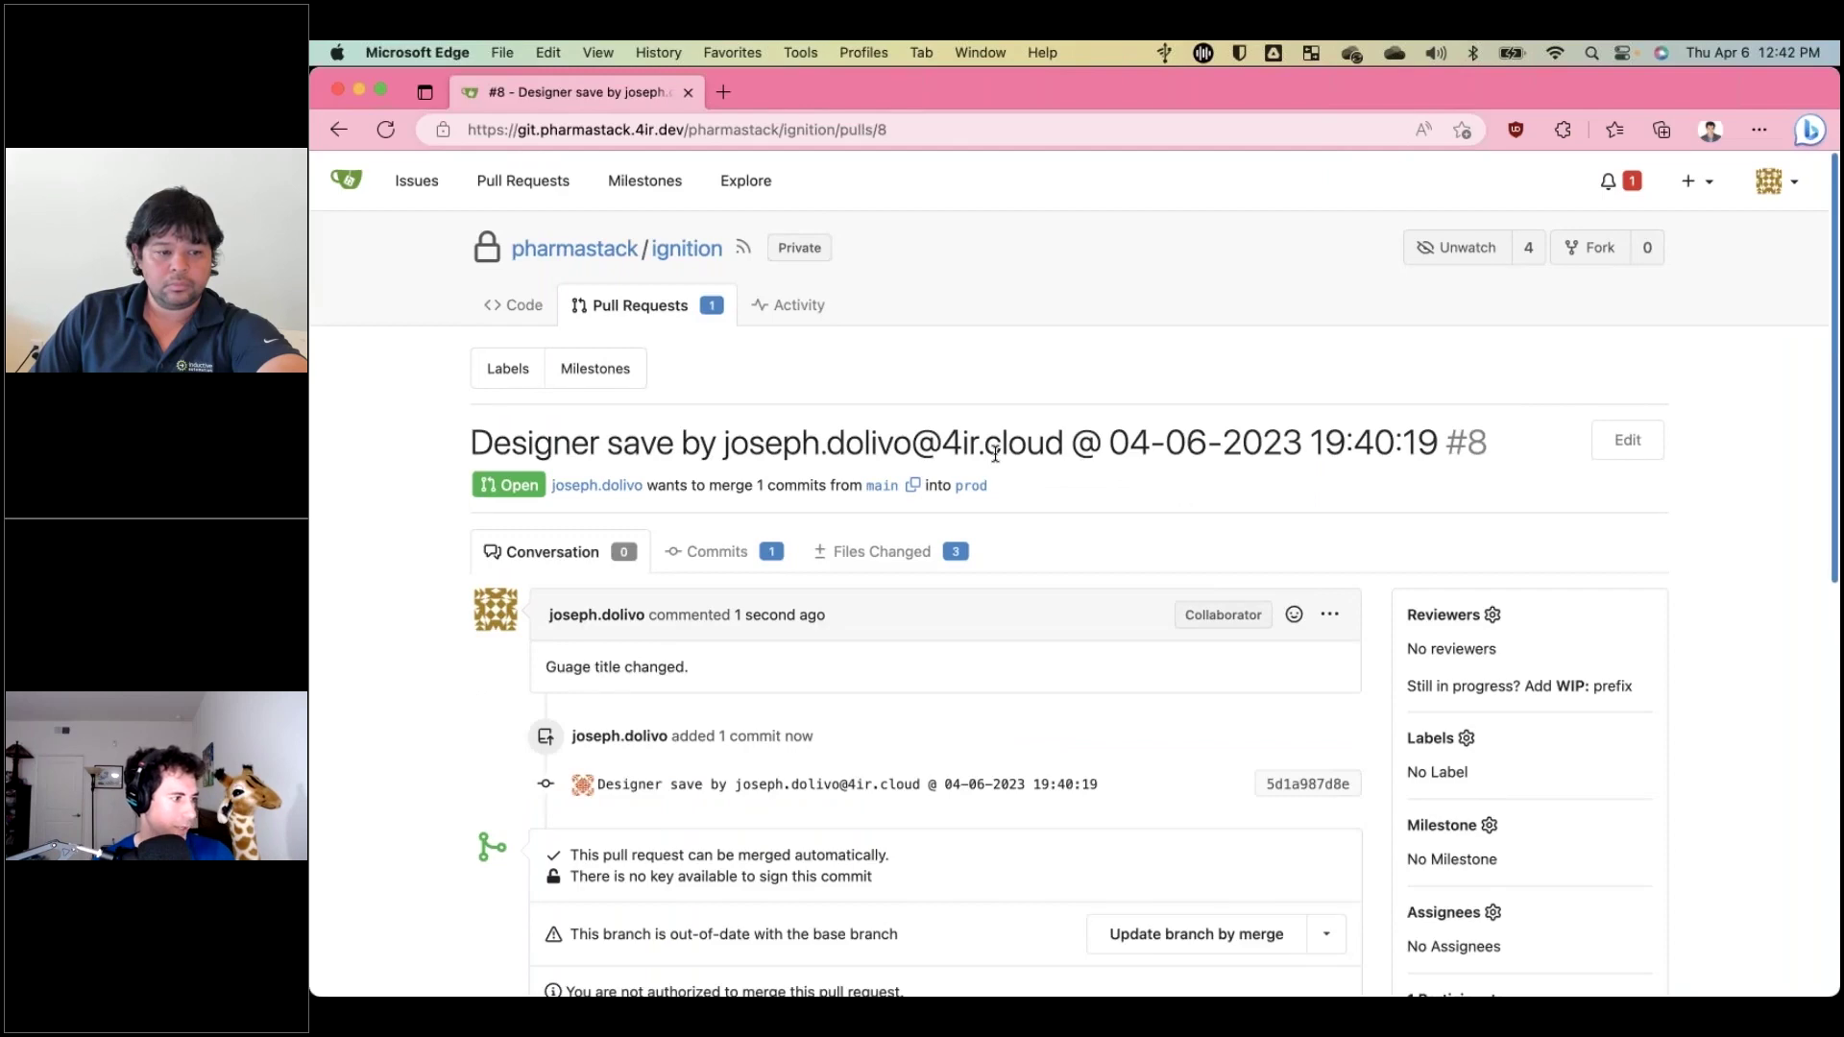
pyautogui.scroll(-5, 996, 451)
pyautogui.scroll(-1, 912, 378)
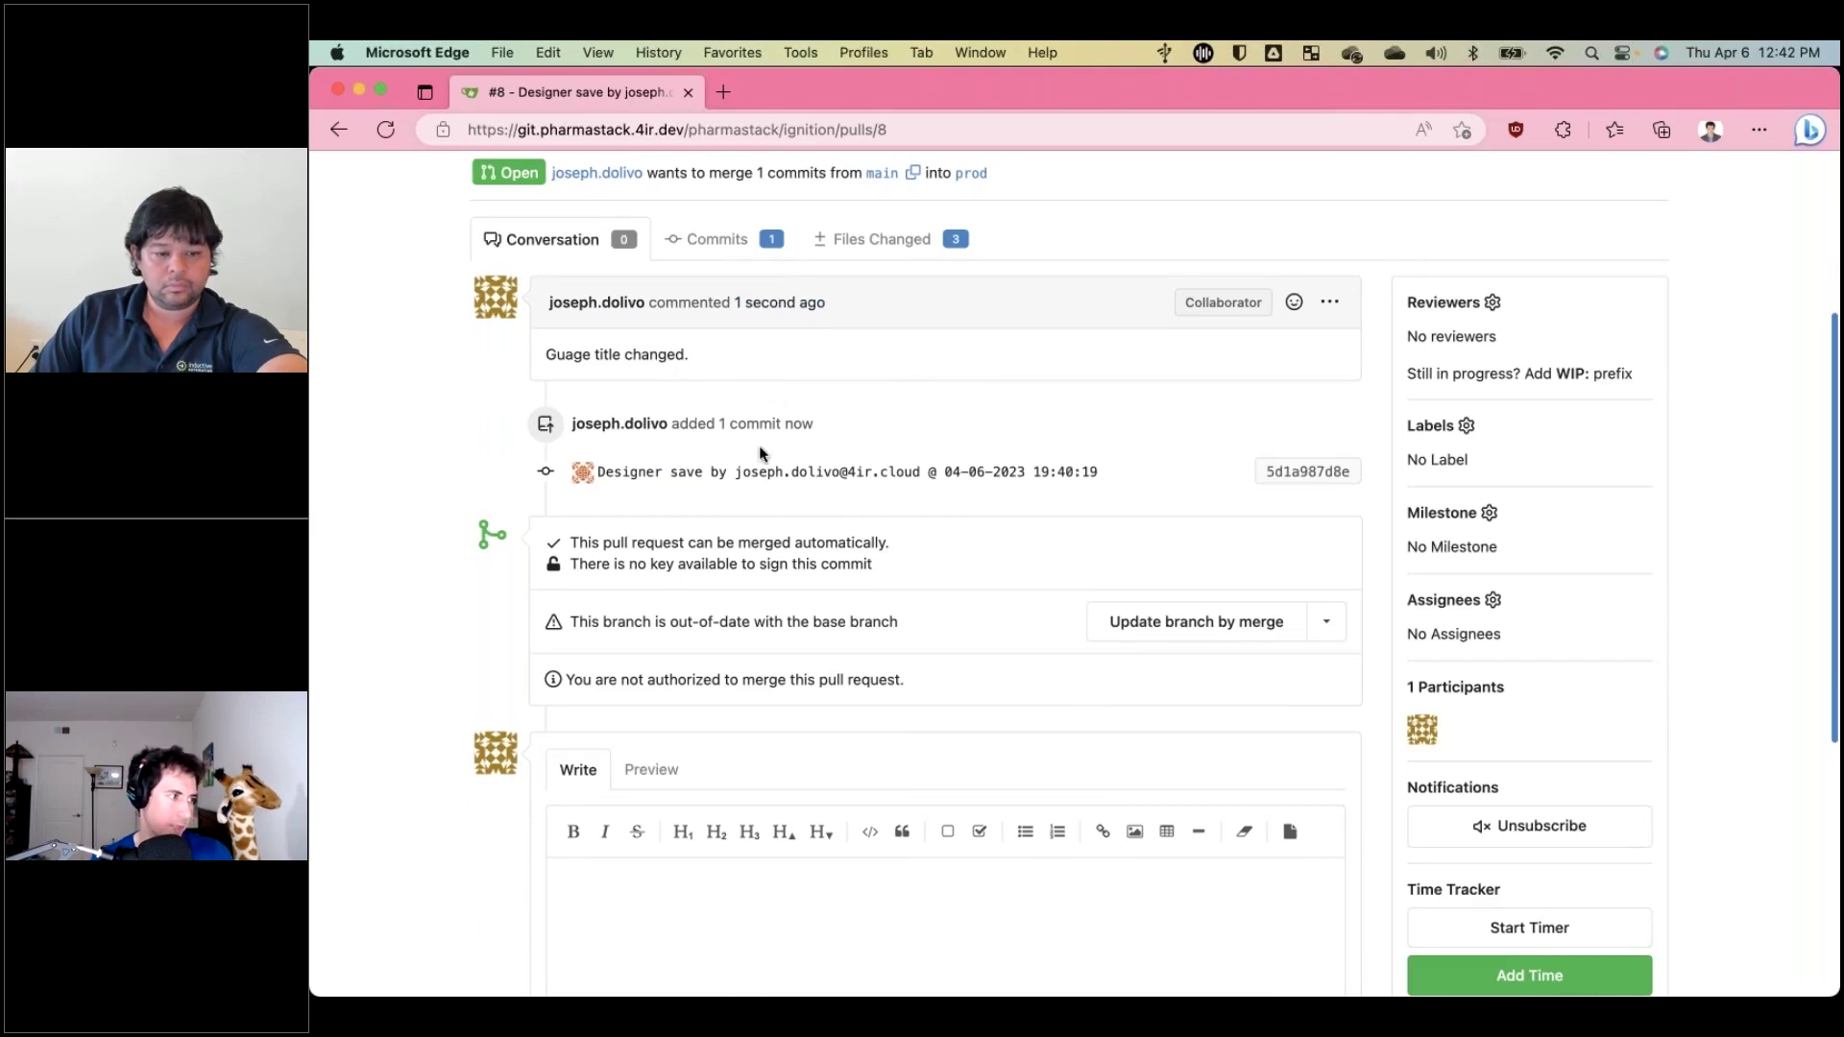
pyautogui.scroll(-5, 922, 480)
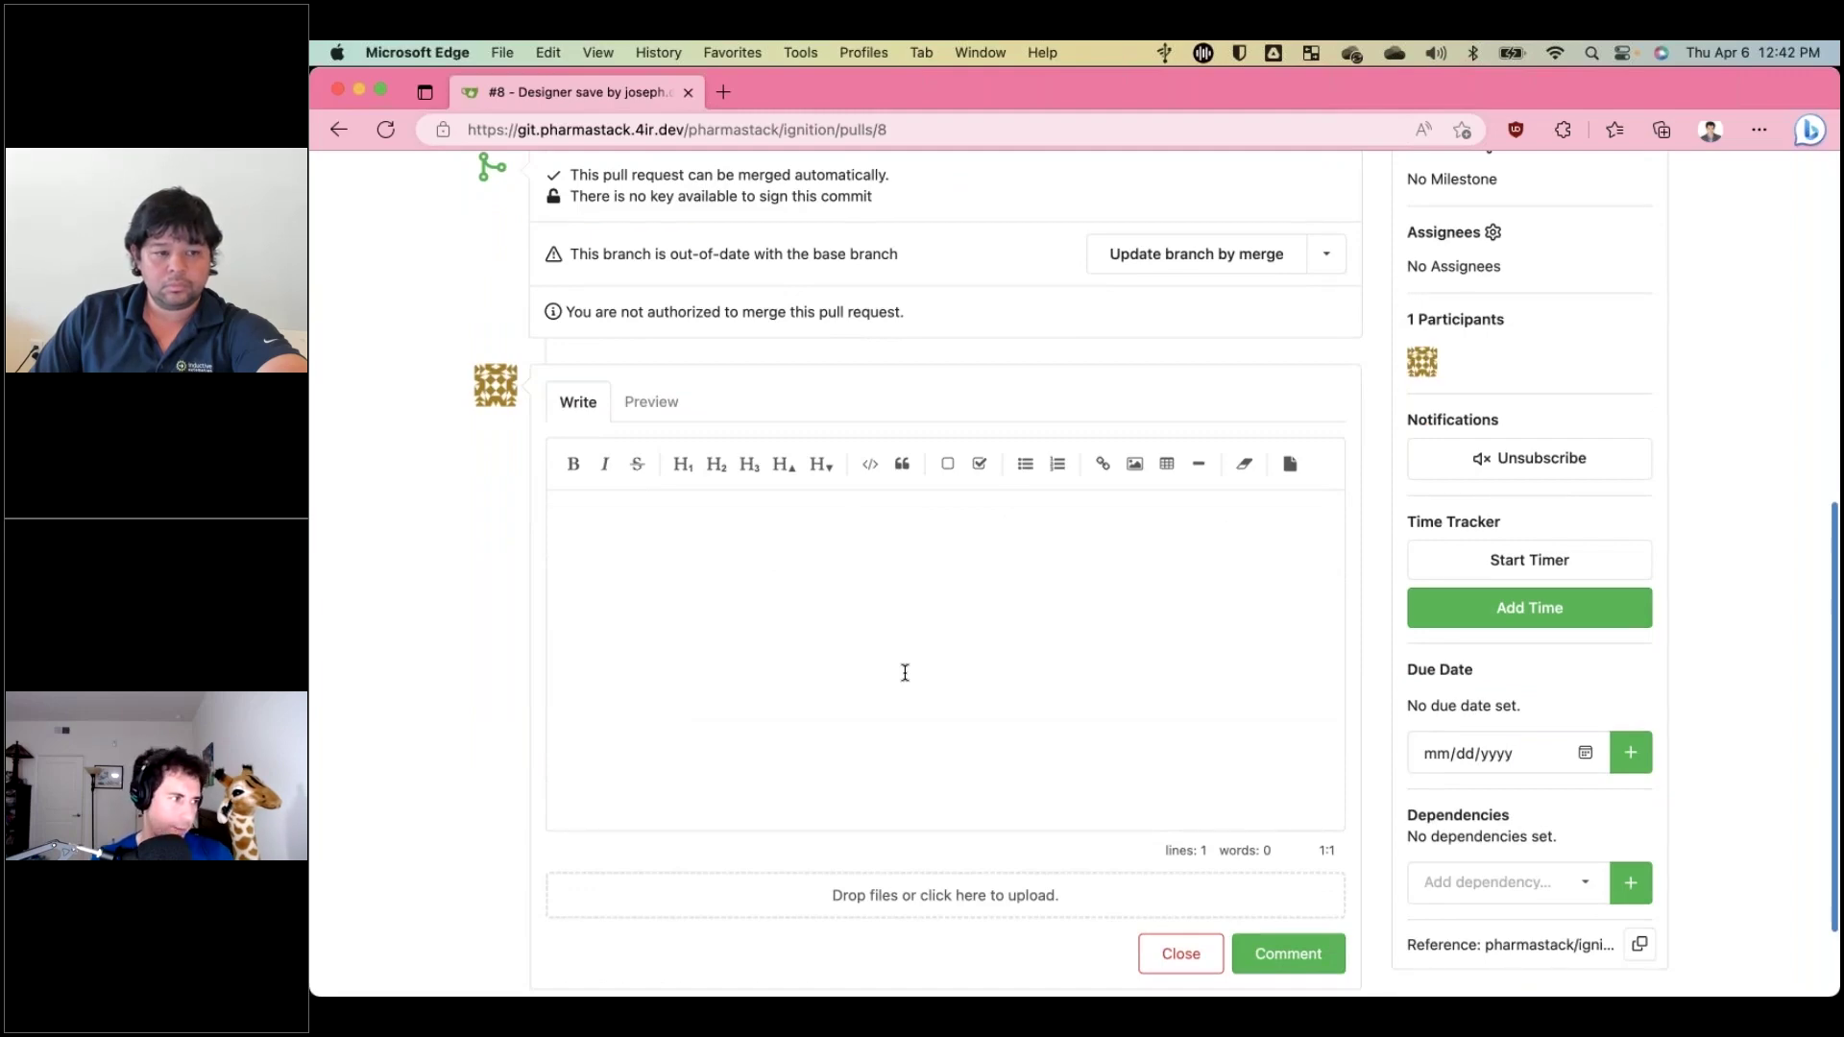
pyautogui.scroll(6, 905, 673)
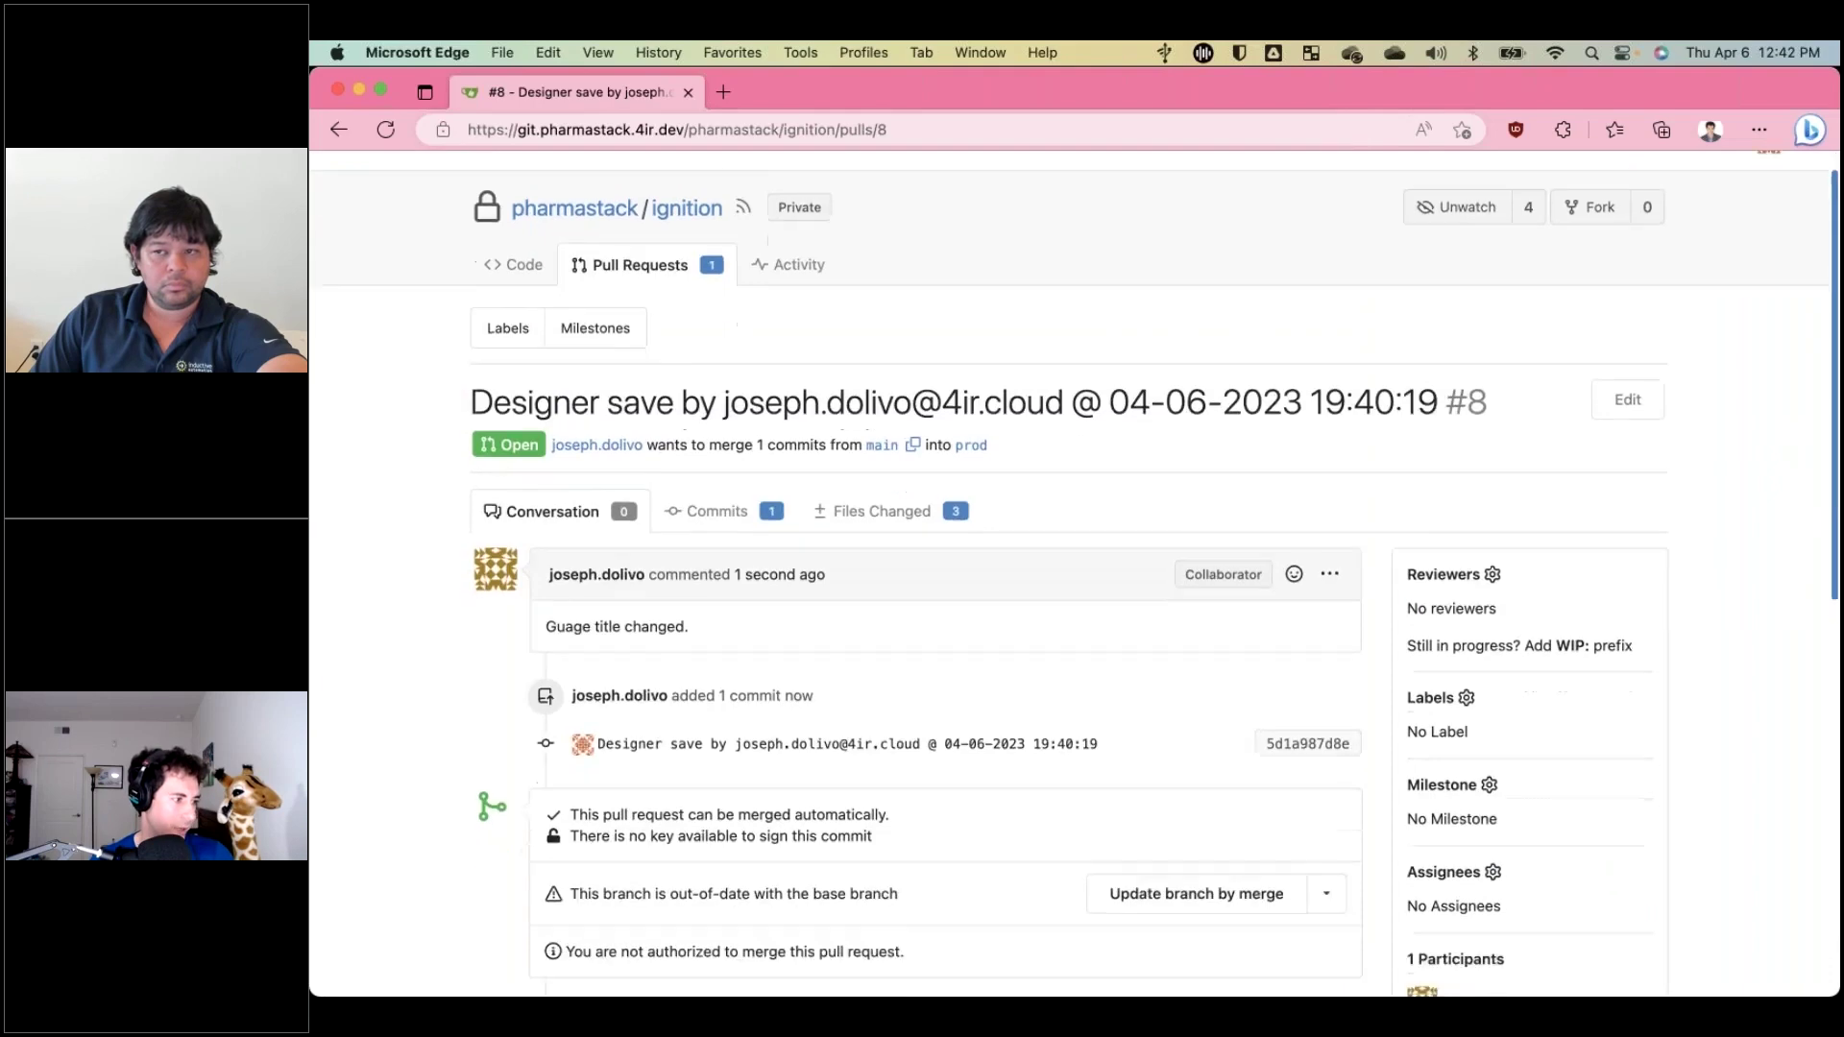
pyautogui.moveTo(638, 829); pyautogui.dragTo(920, 832)
pyautogui.click(908, 839)
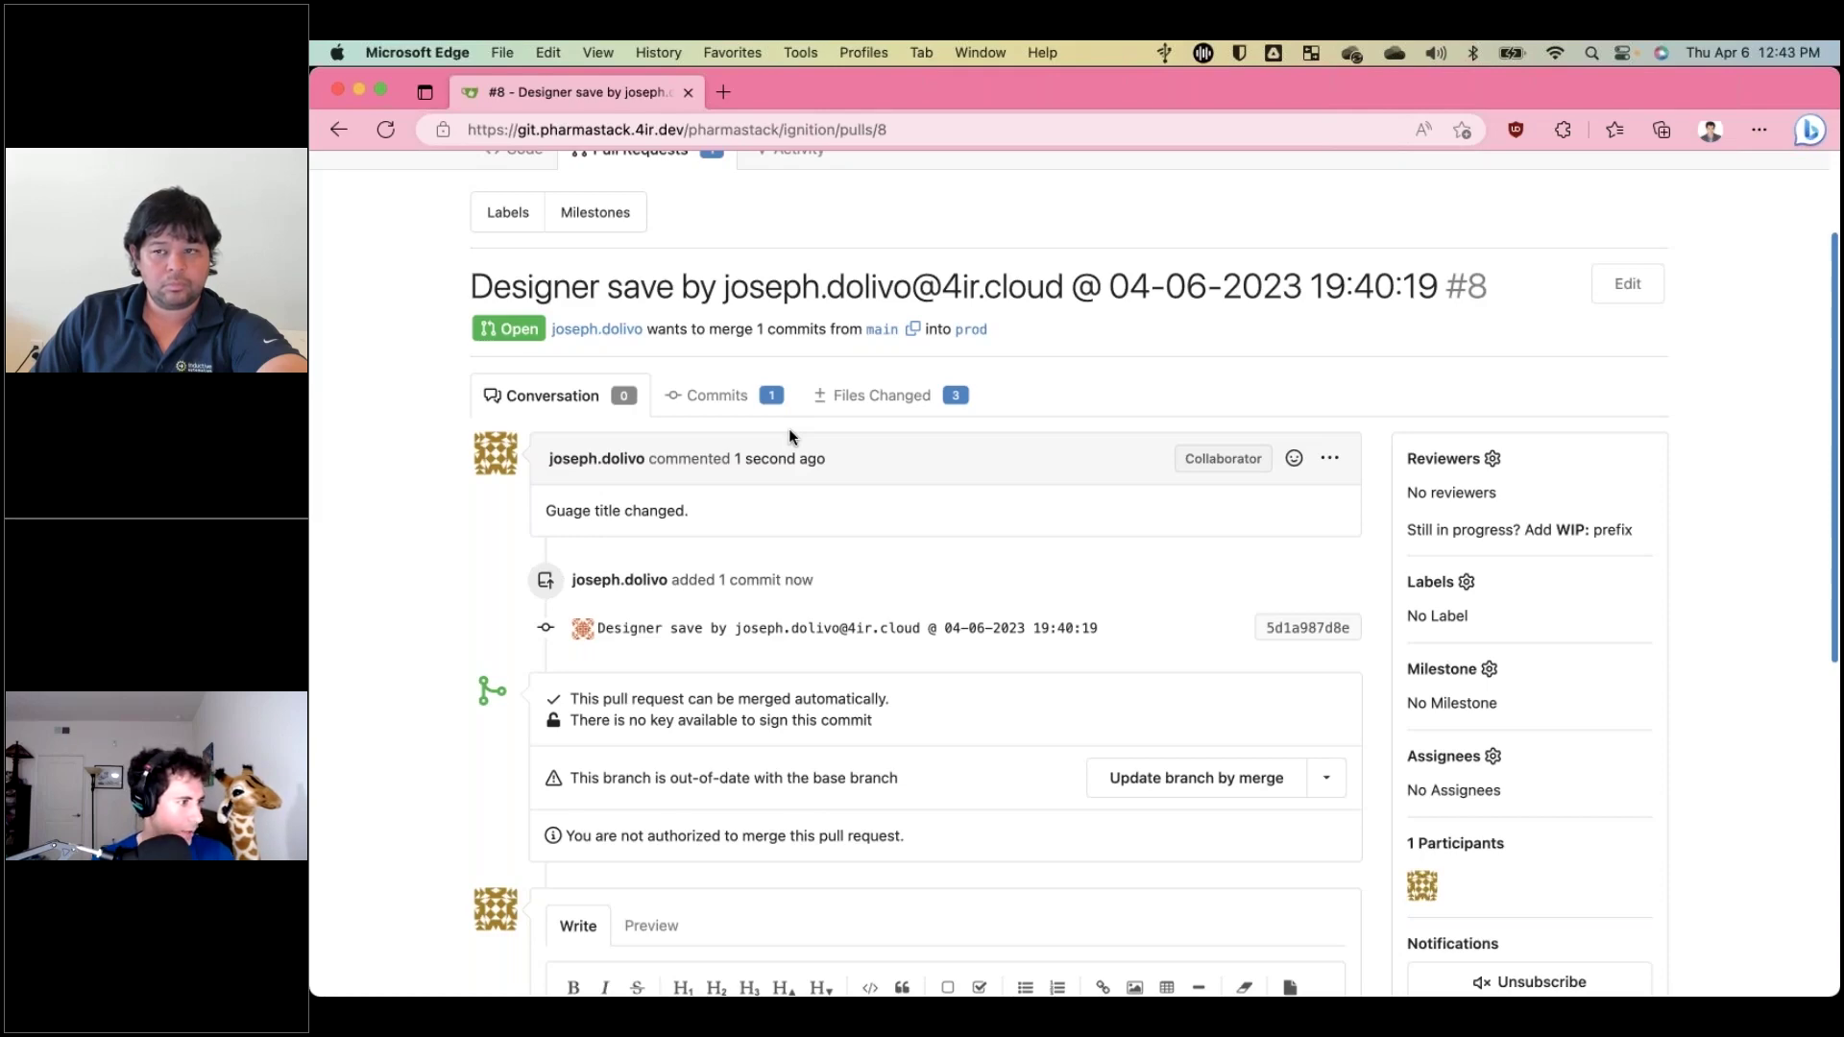
# In the private window, load git.pharmastack.4ir.dev and sign in with the reviewer's Microsoft OpenID account.
pyautogui.press('super+grave')
pyautogui.press('super+grave')
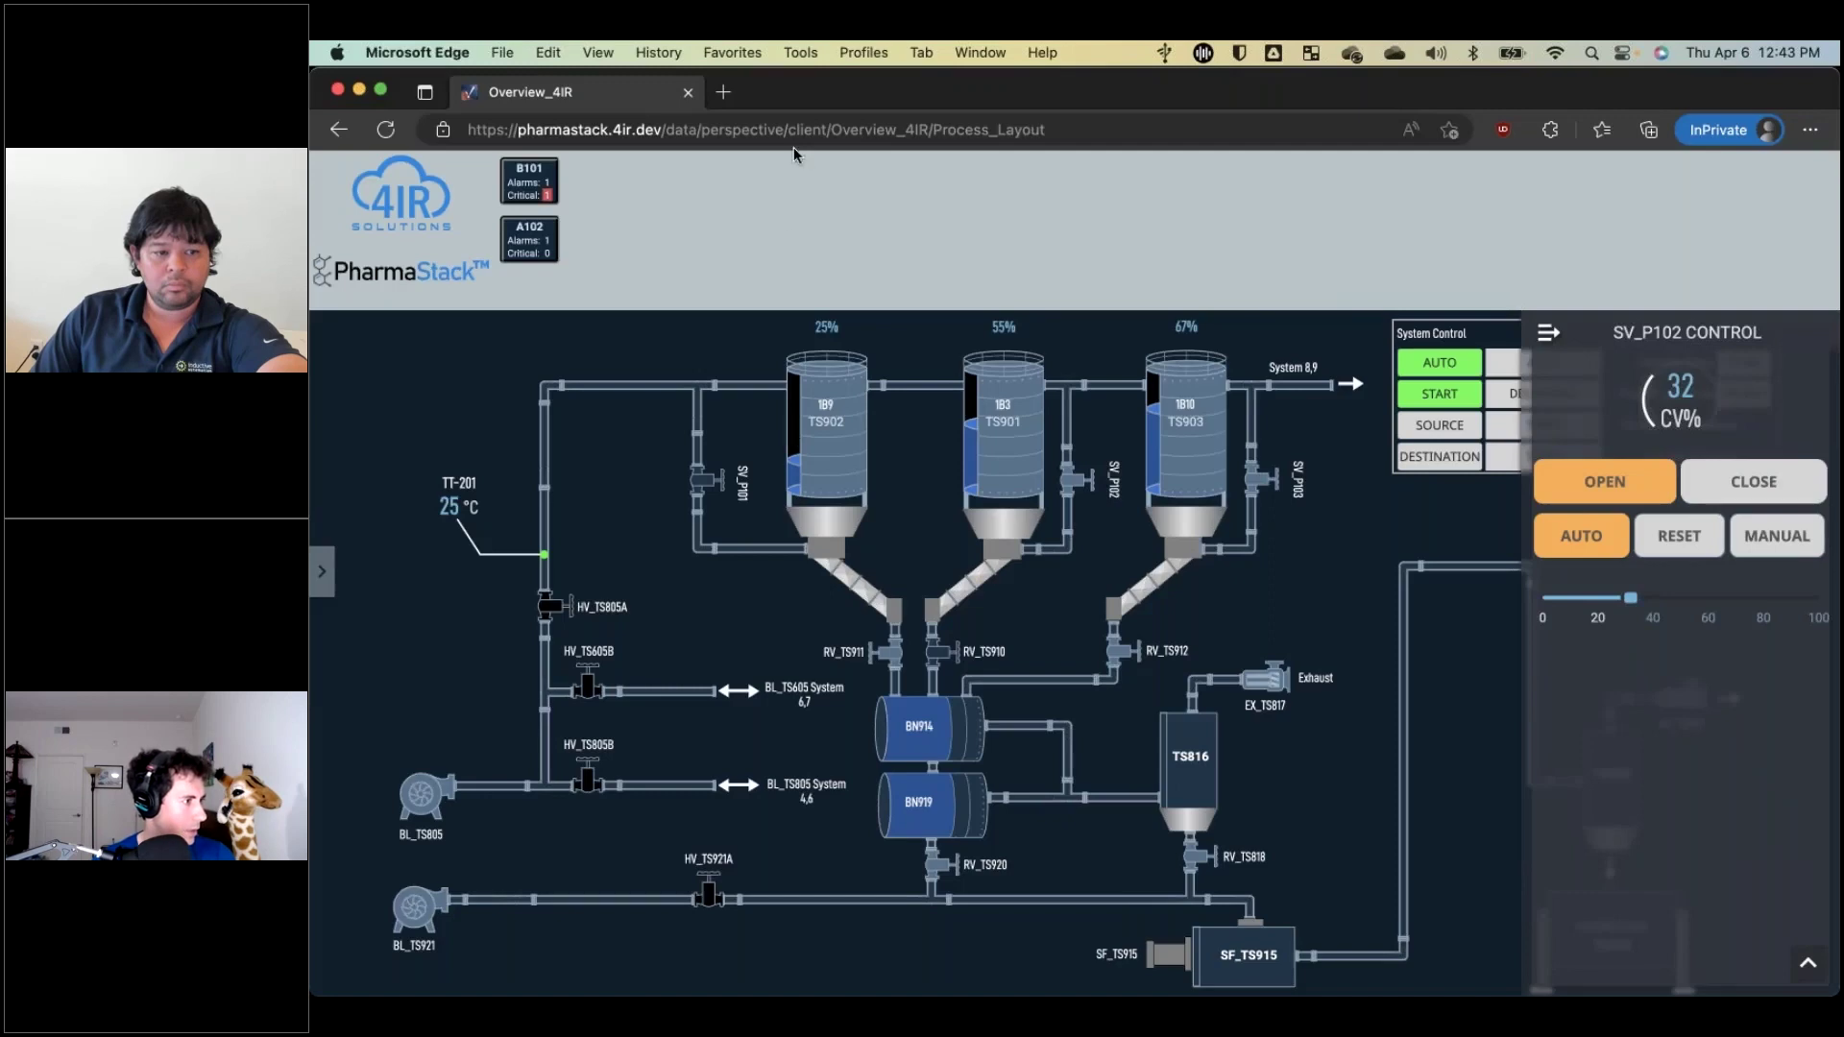
pyautogui.press('super+l')
pyautogui.write('git.')
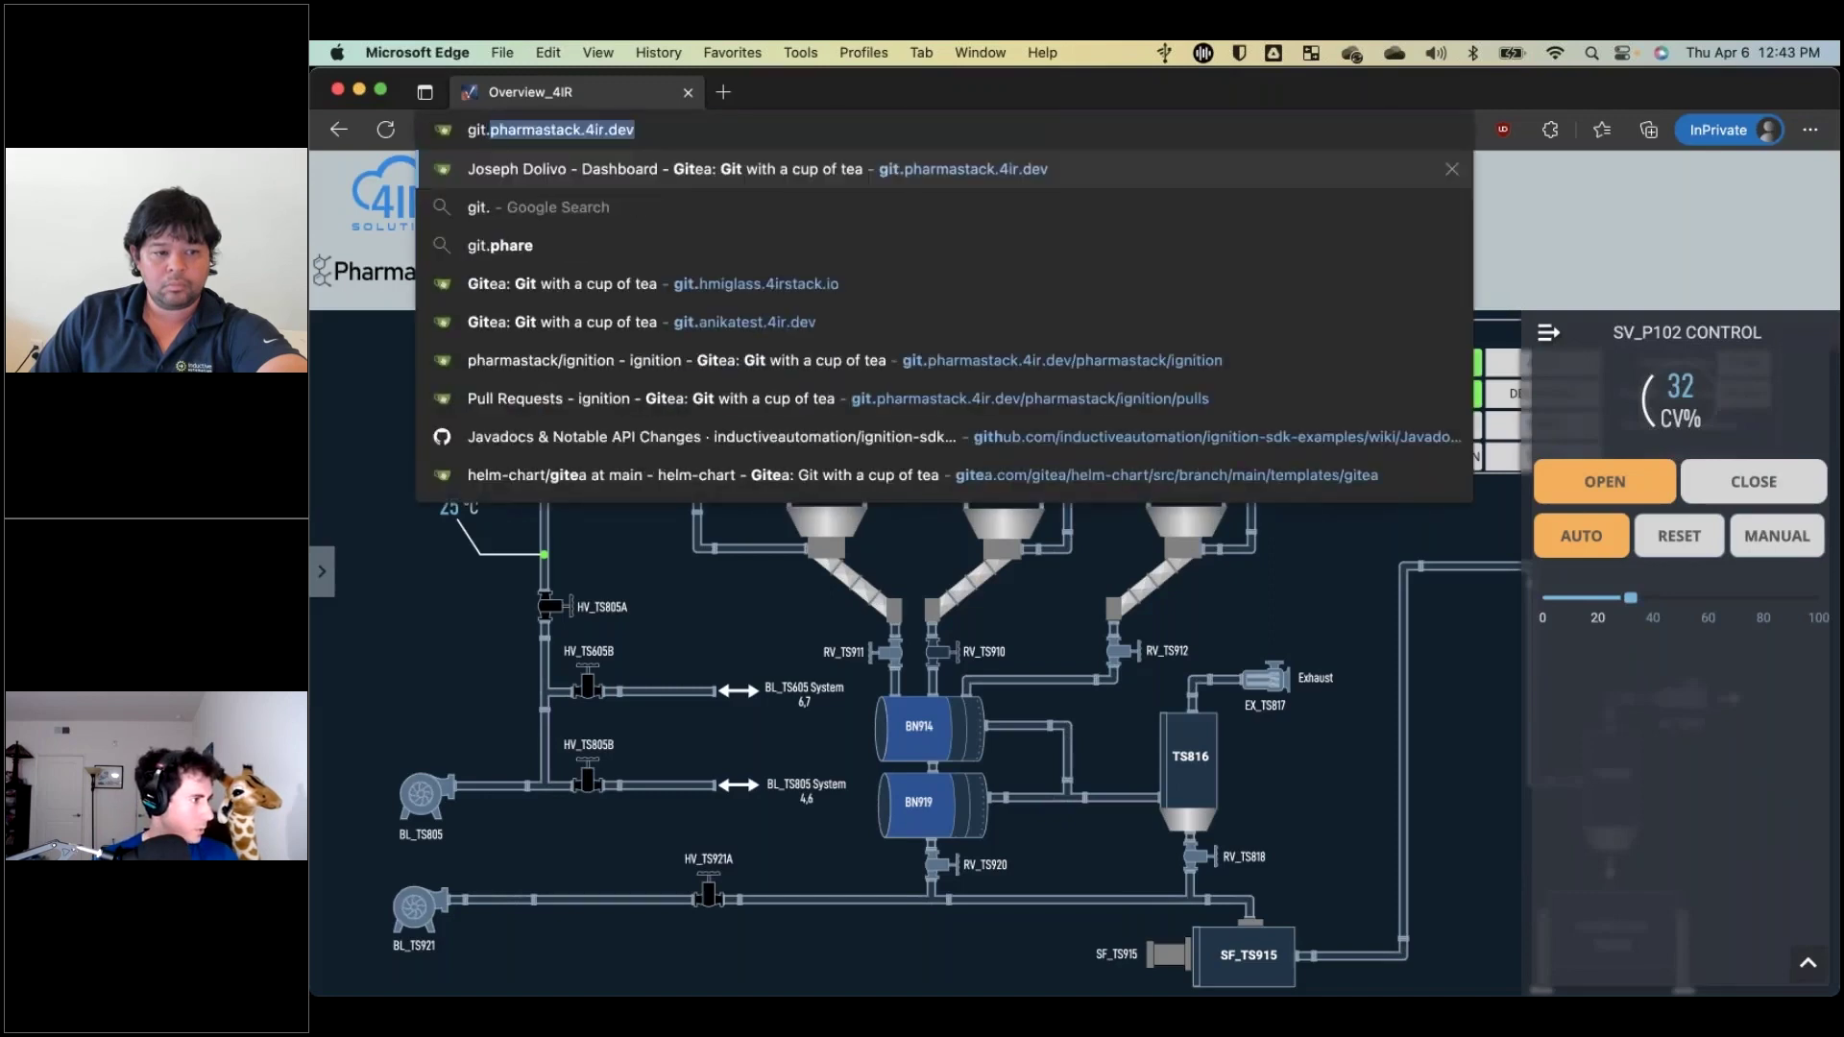
pyautogui.press('Return')
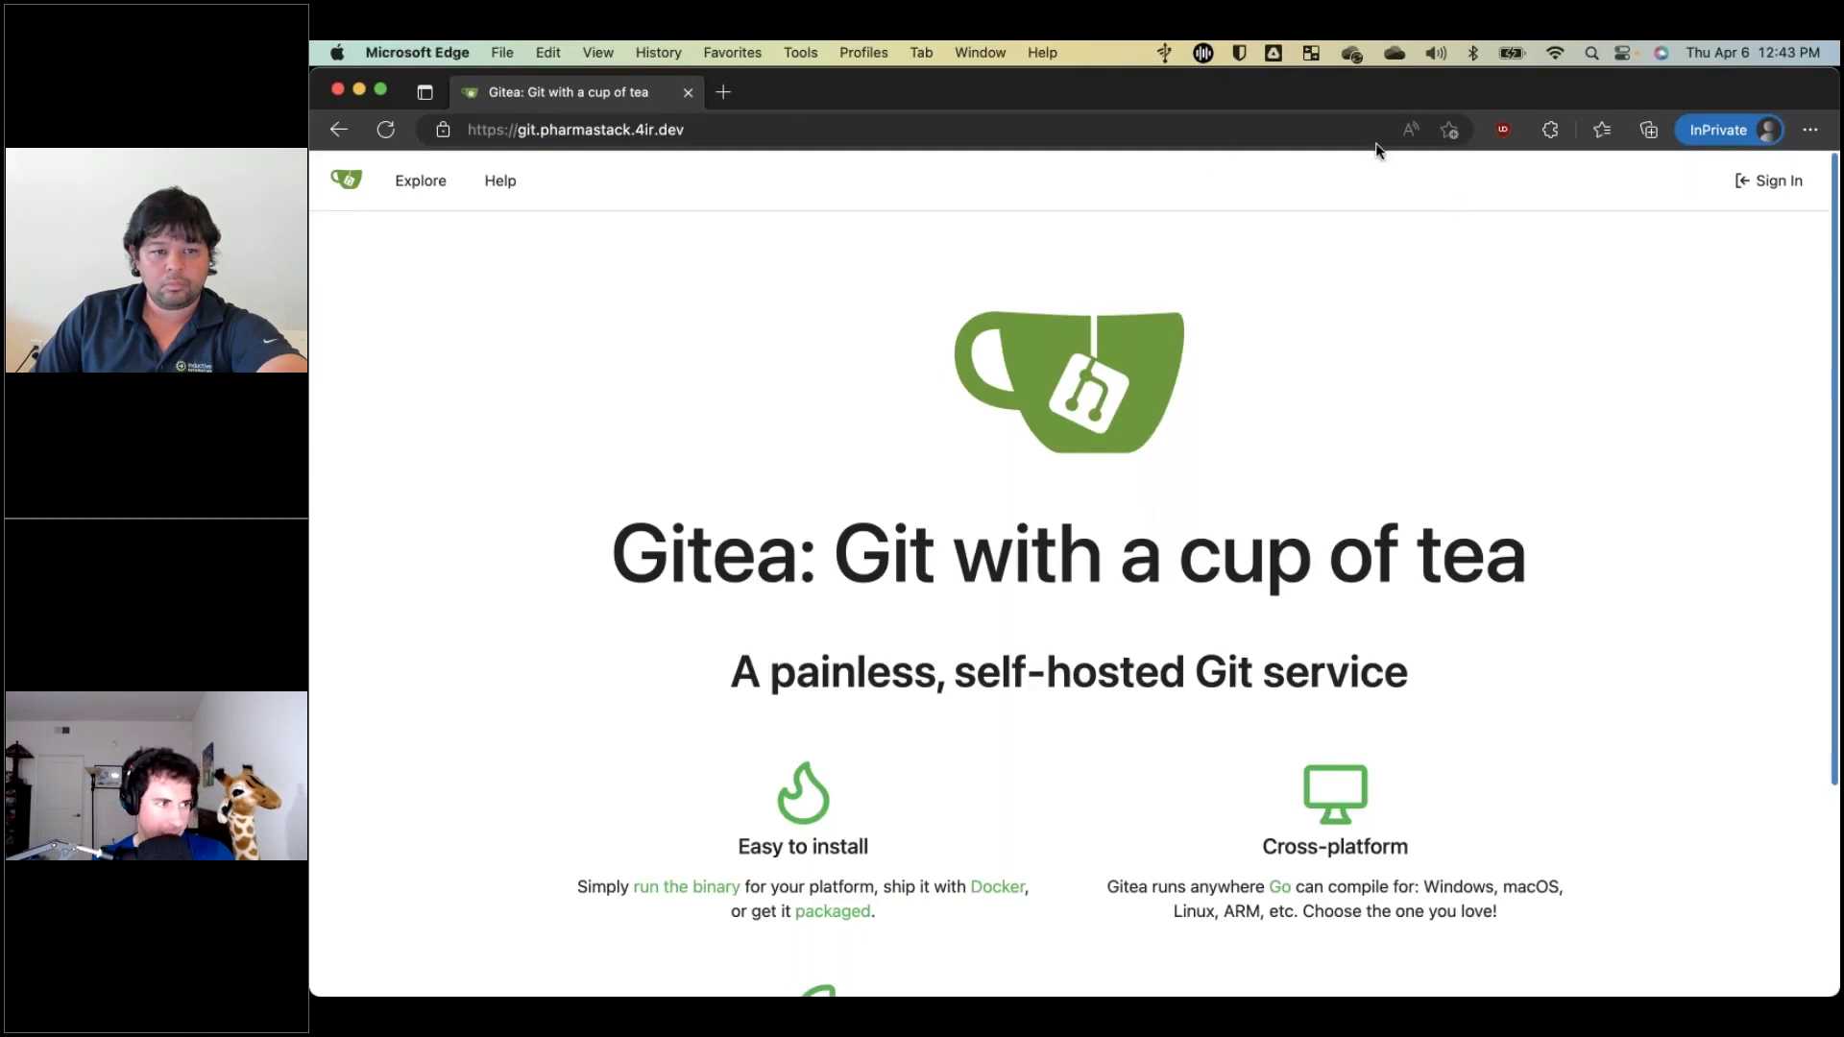
pyautogui.click(1771, 190)
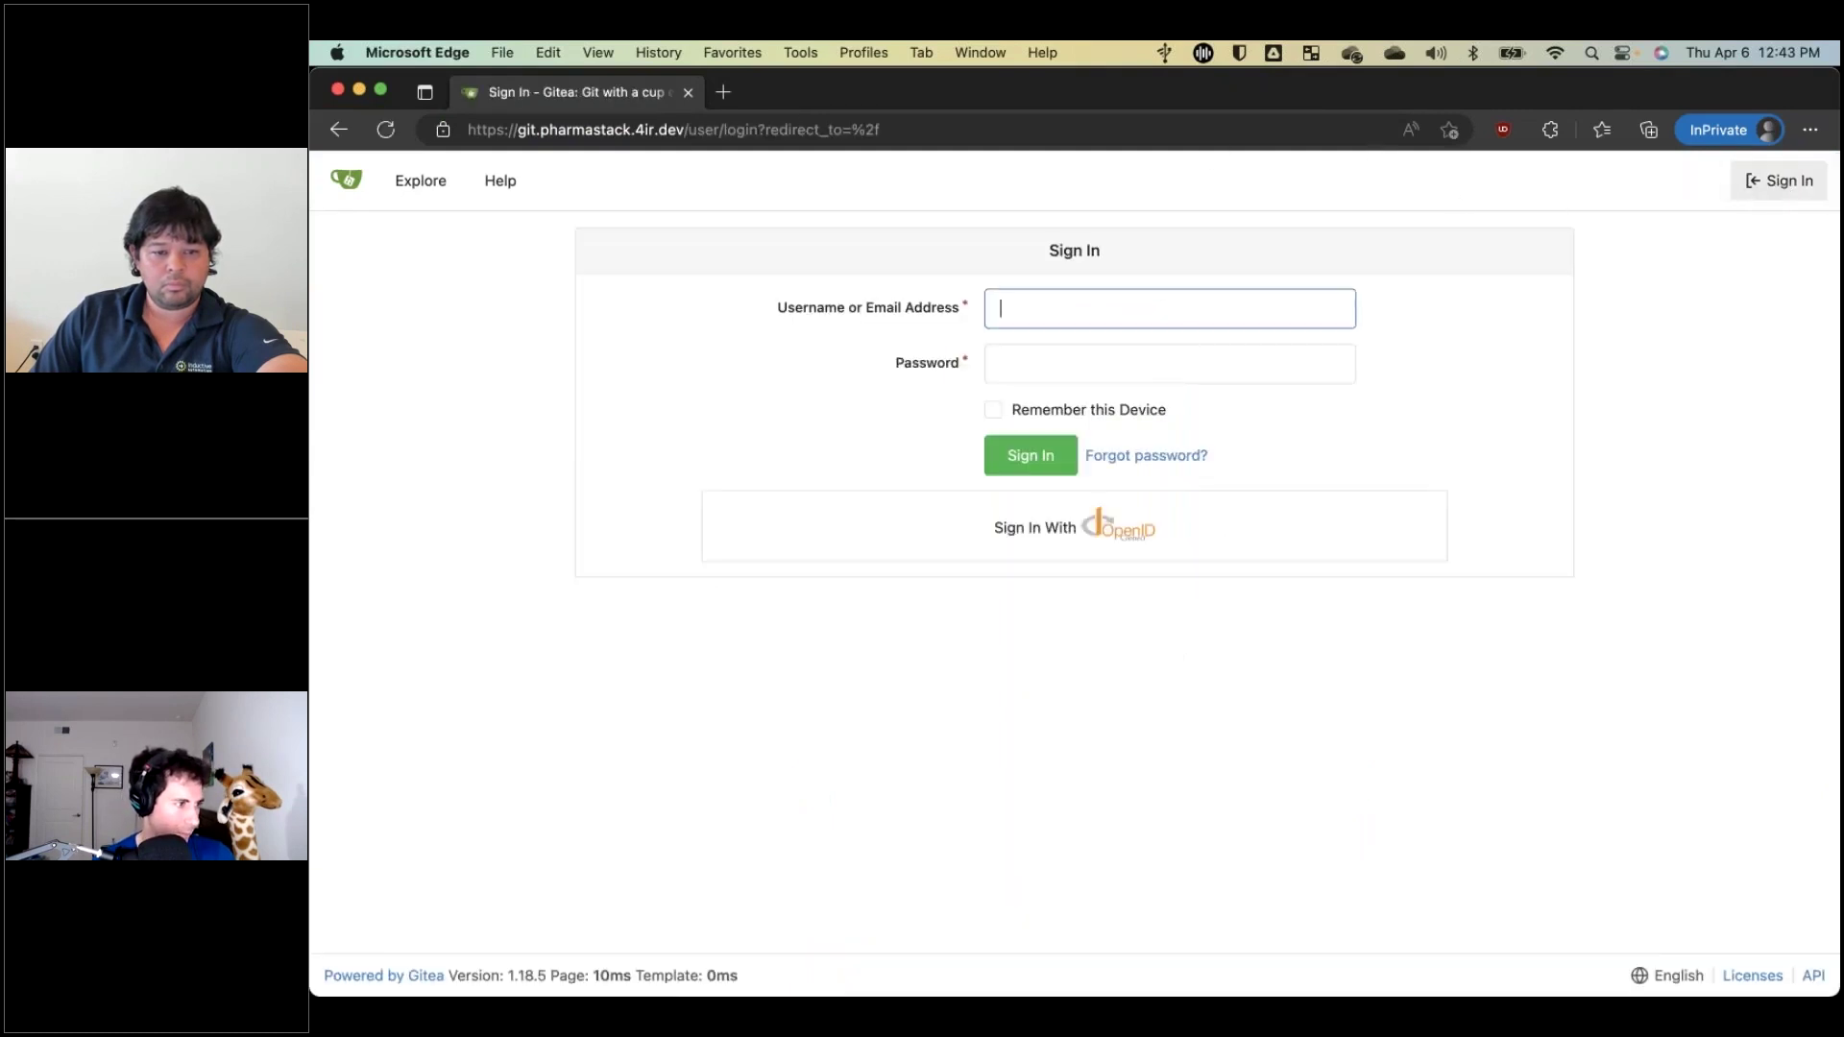
pyautogui.click(1112, 526)
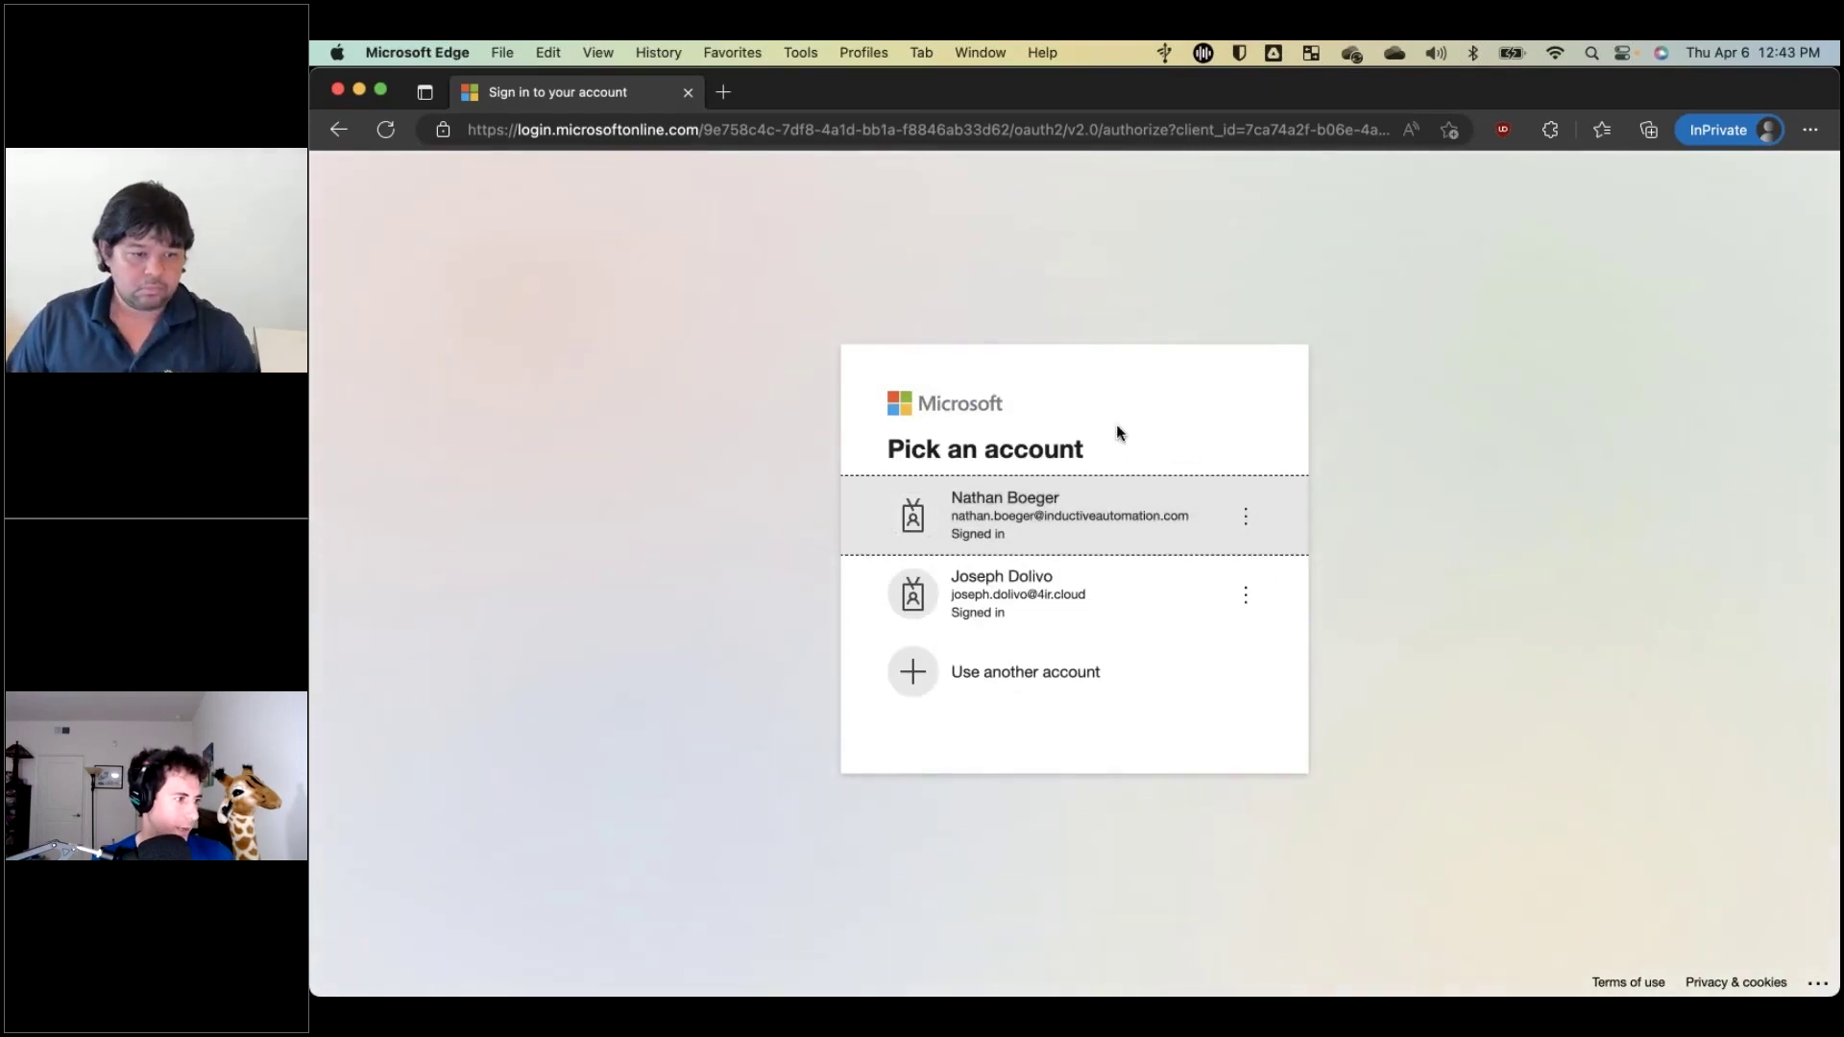
pyautogui.click(1006, 520)
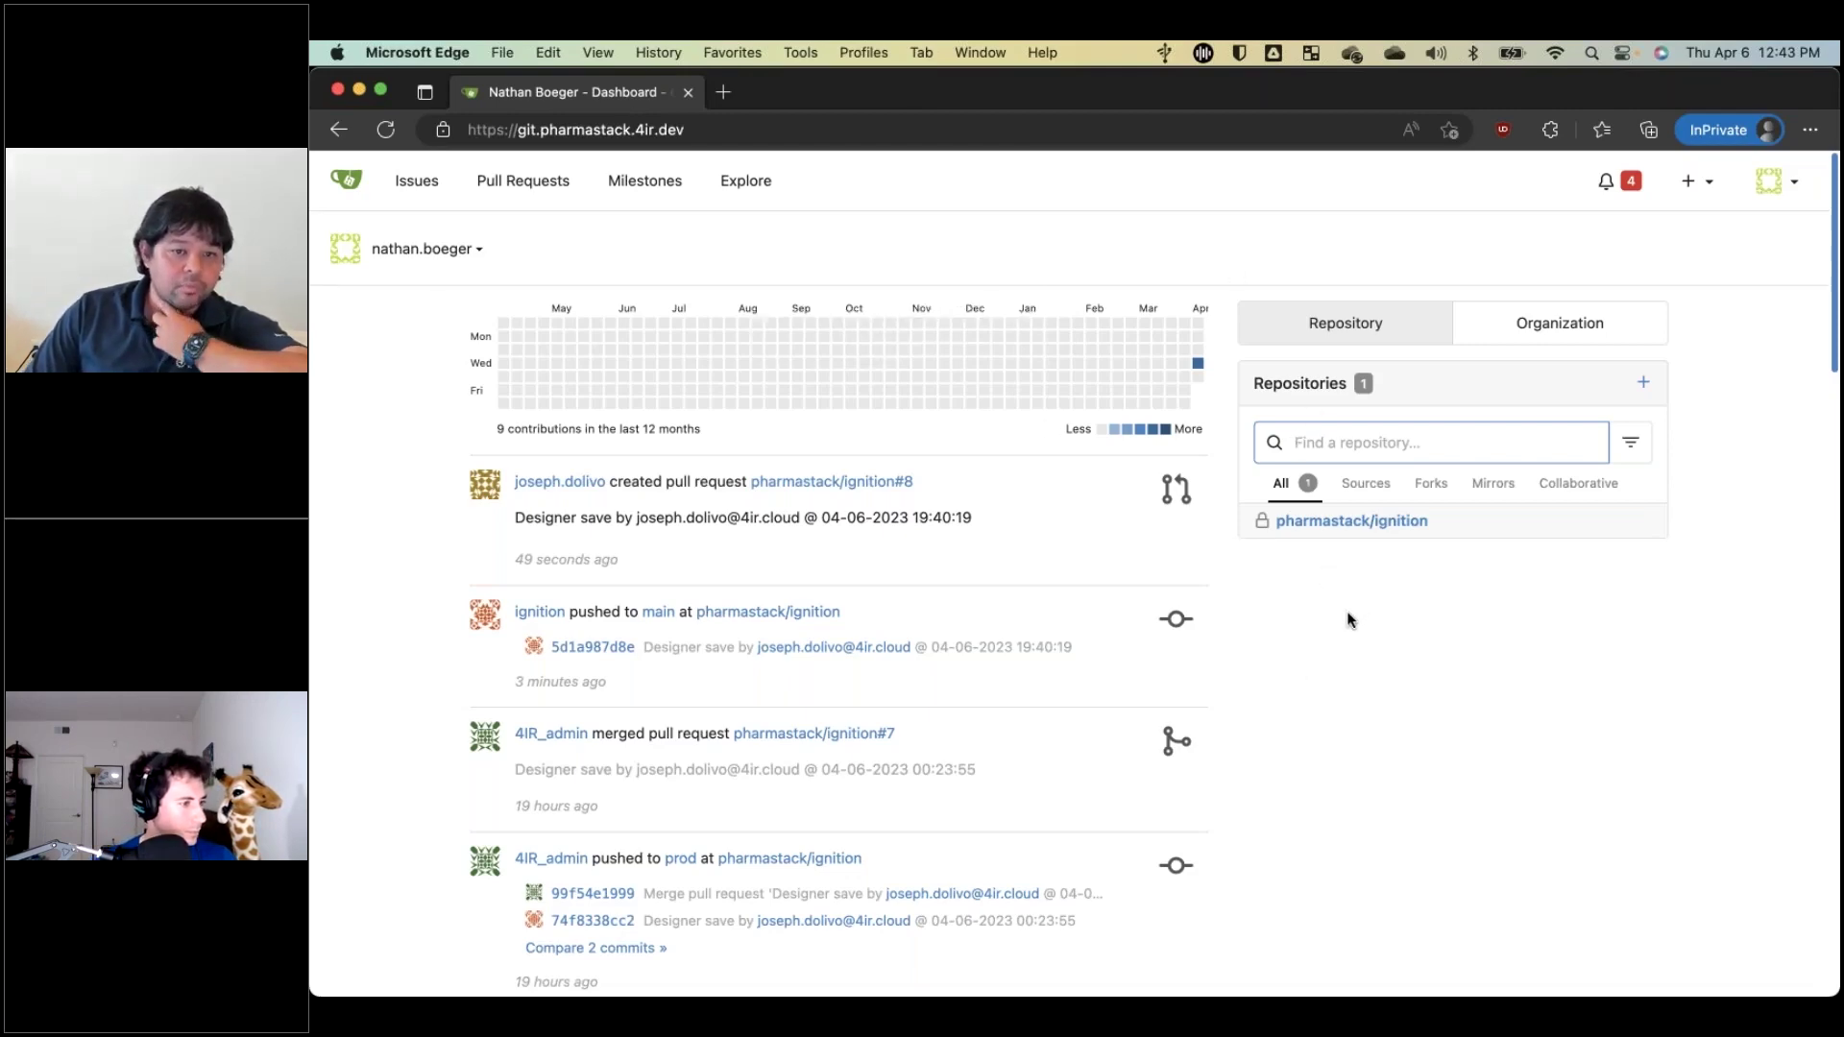
# Open pull request #8 in pharmastack/ignition and scroll to its merge box.
pyautogui.click(1343, 522)
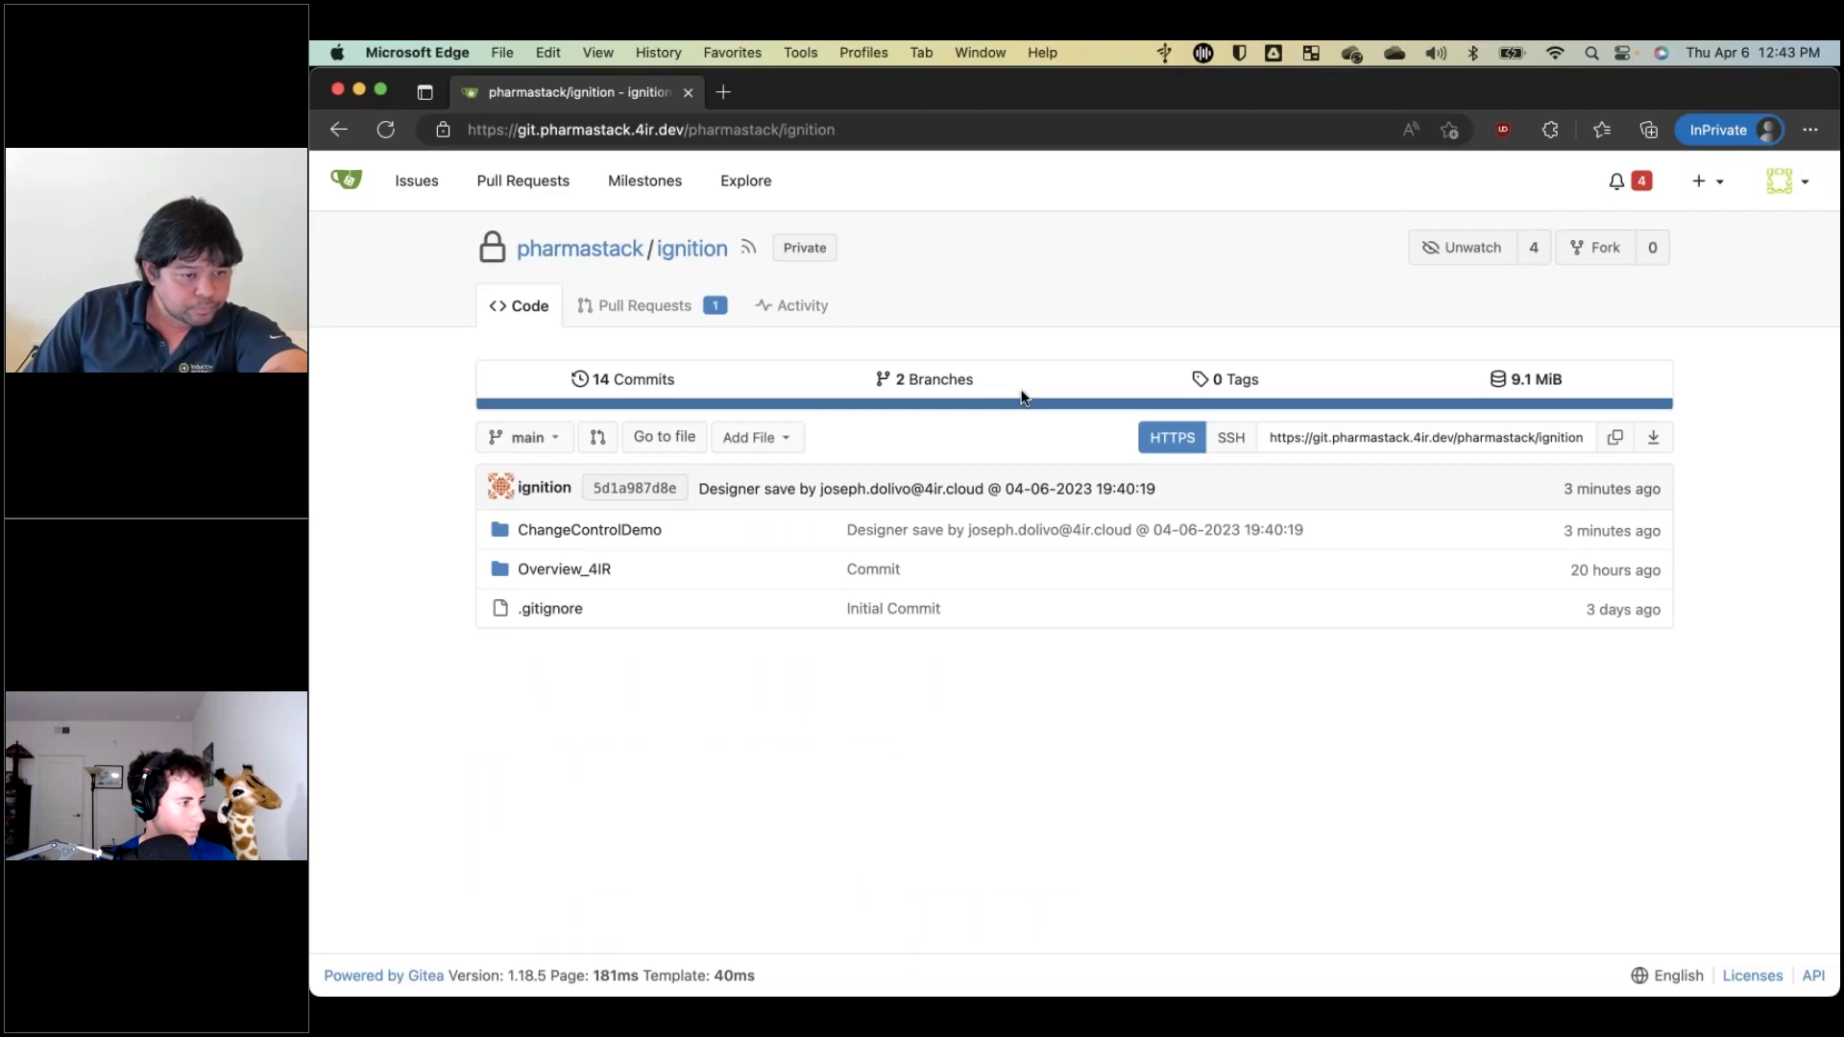
pyautogui.click(641, 305)
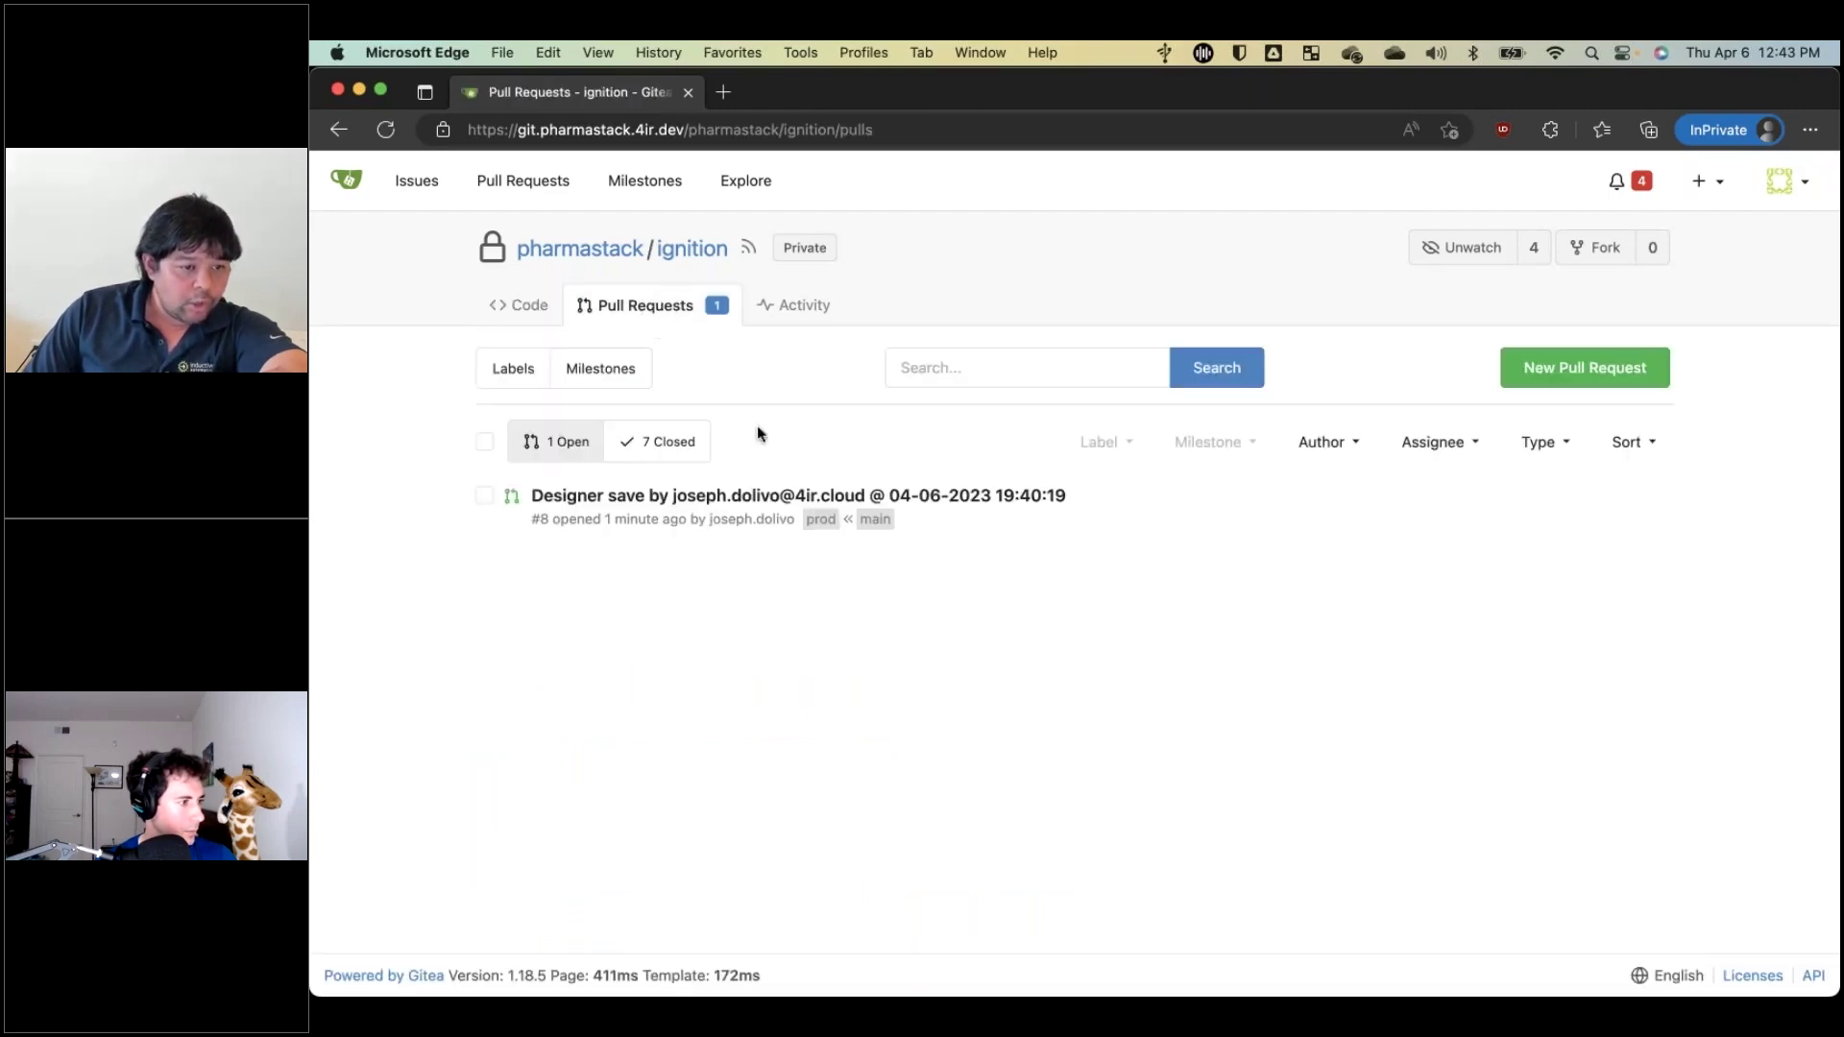
pyautogui.click(736, 498)
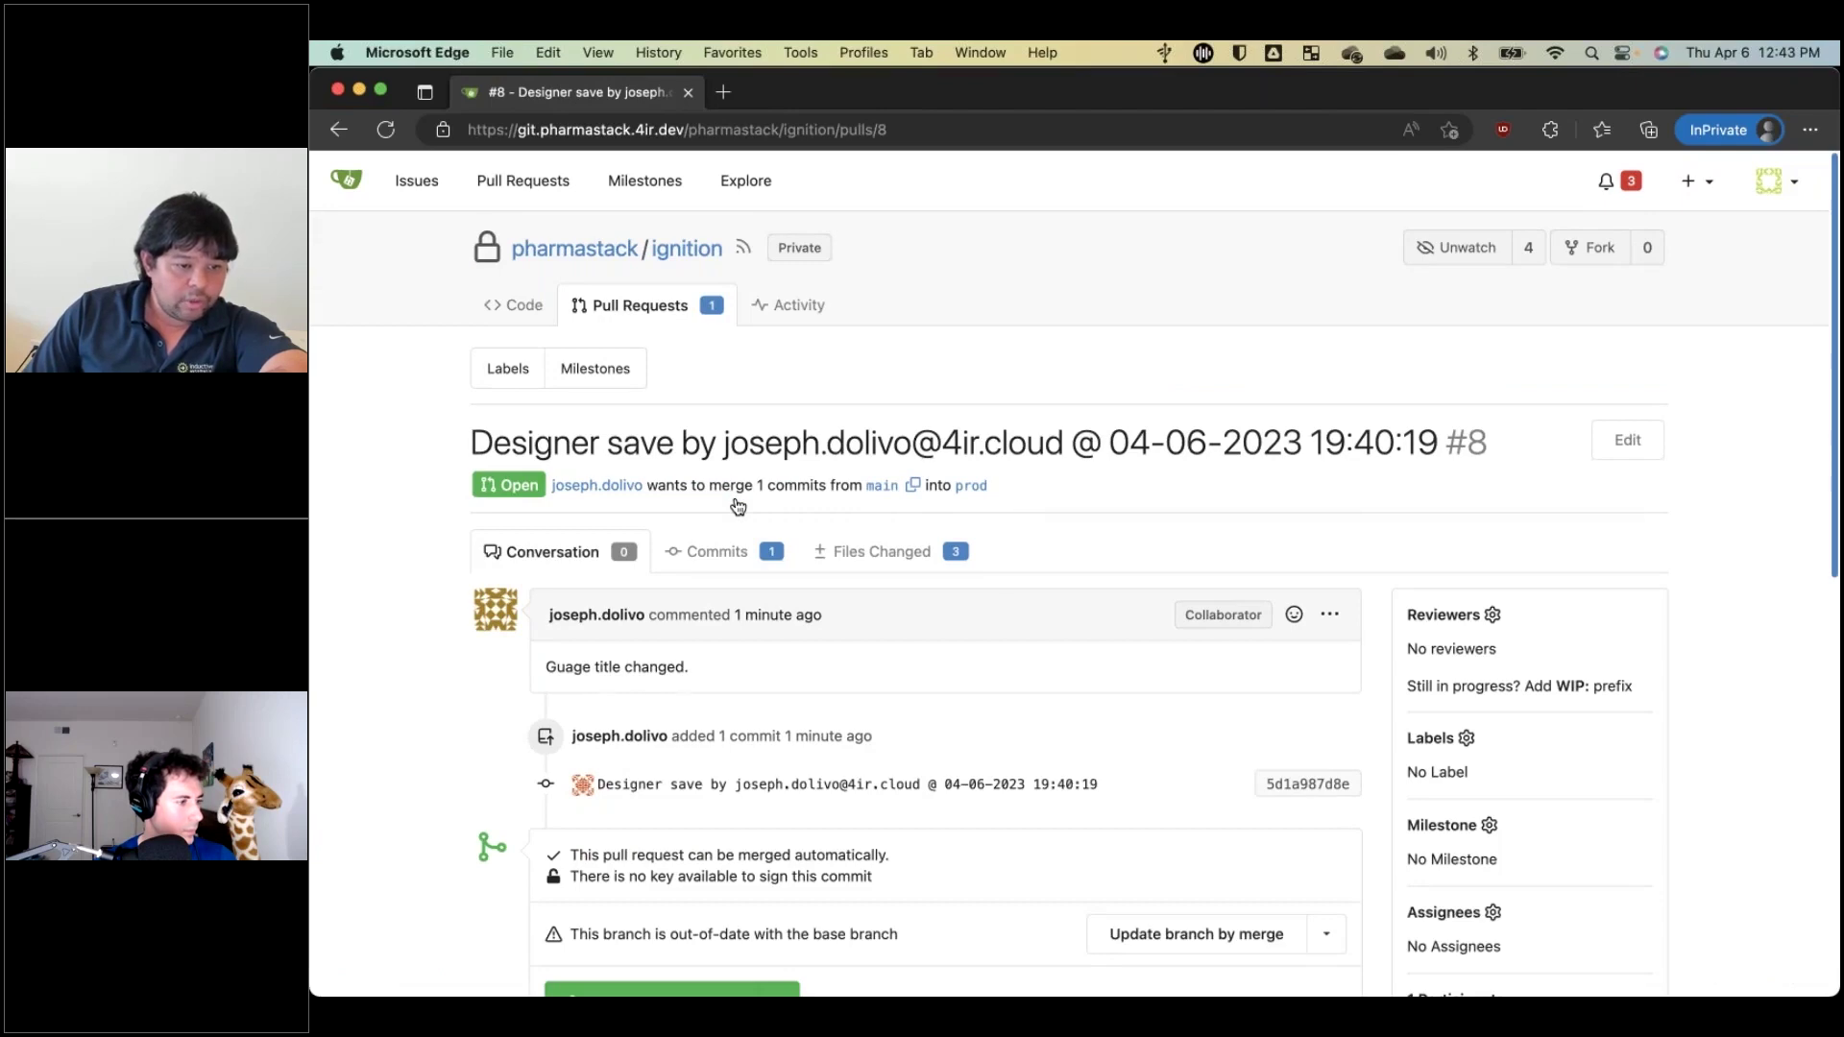
pyautogui.scroll(-5, 778, 614)
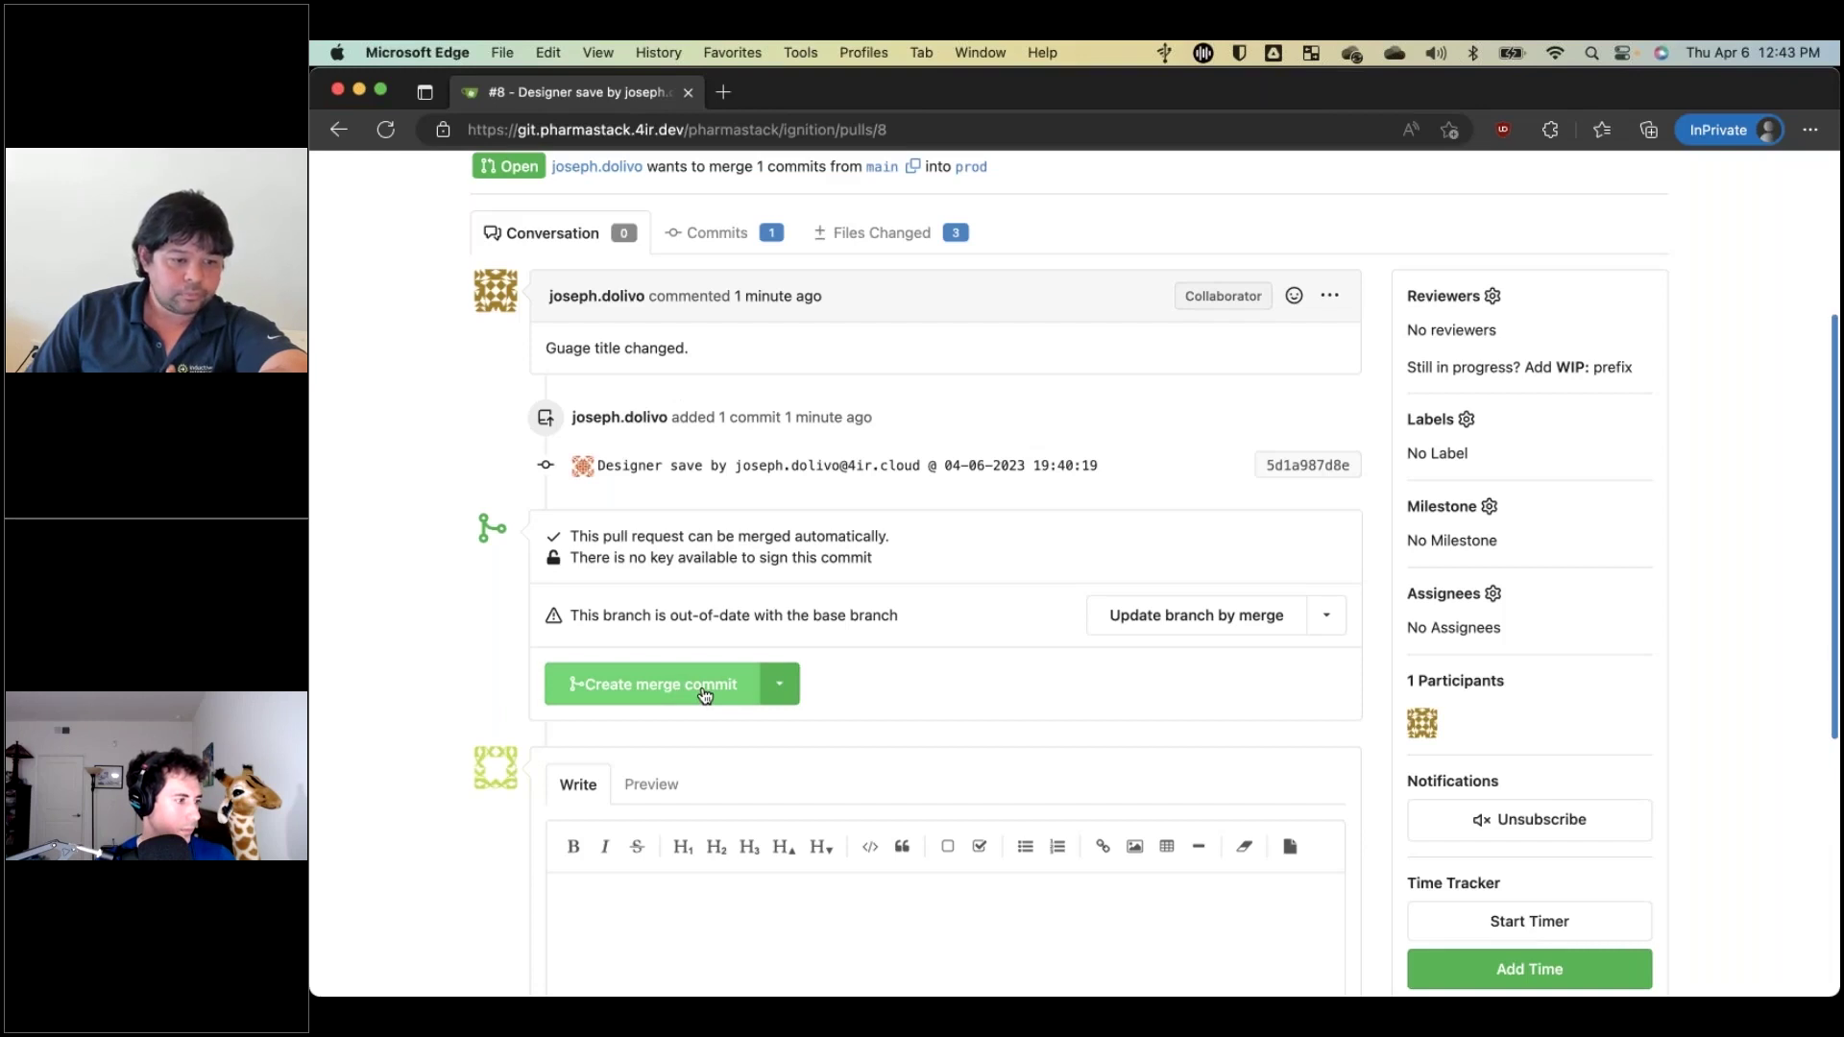
# Choose Create merge commit and add 'Looks great!' above the Reviewed-on line of the message.
pyautogui.click(704, 692)
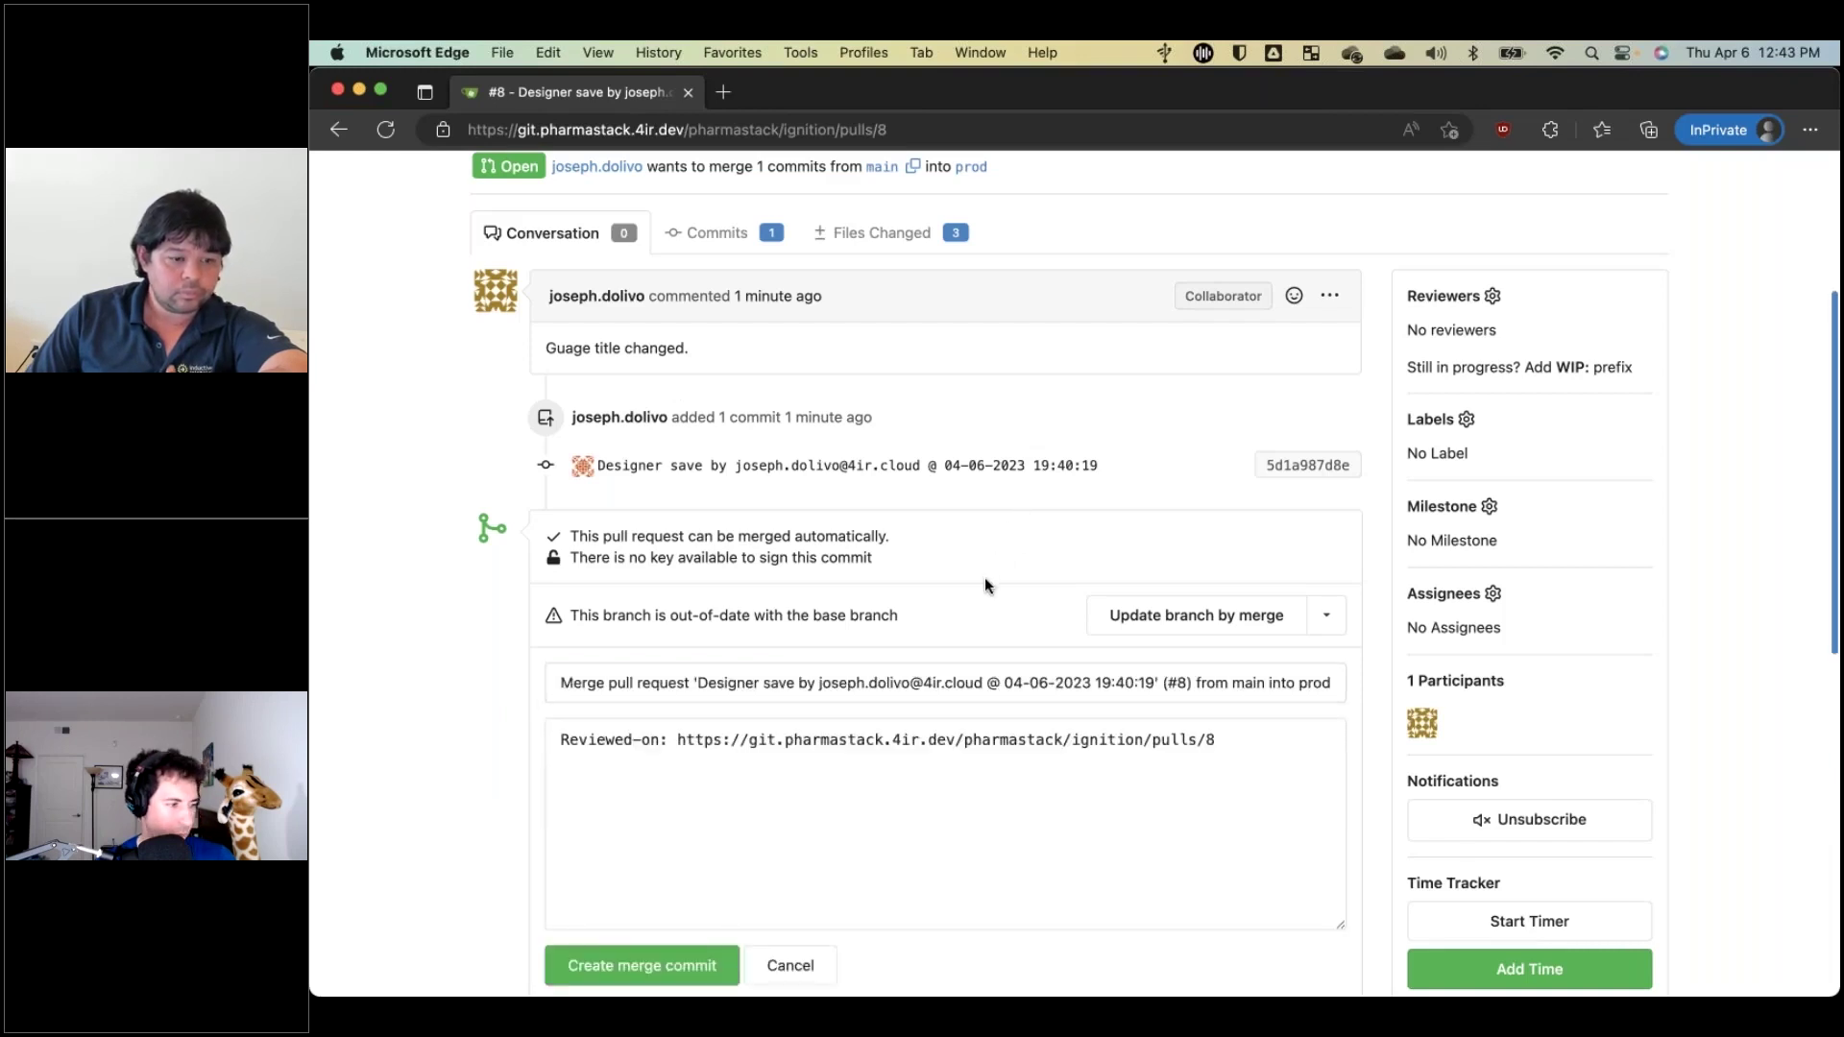
pyautogui.scroll(-3, 983, 614)
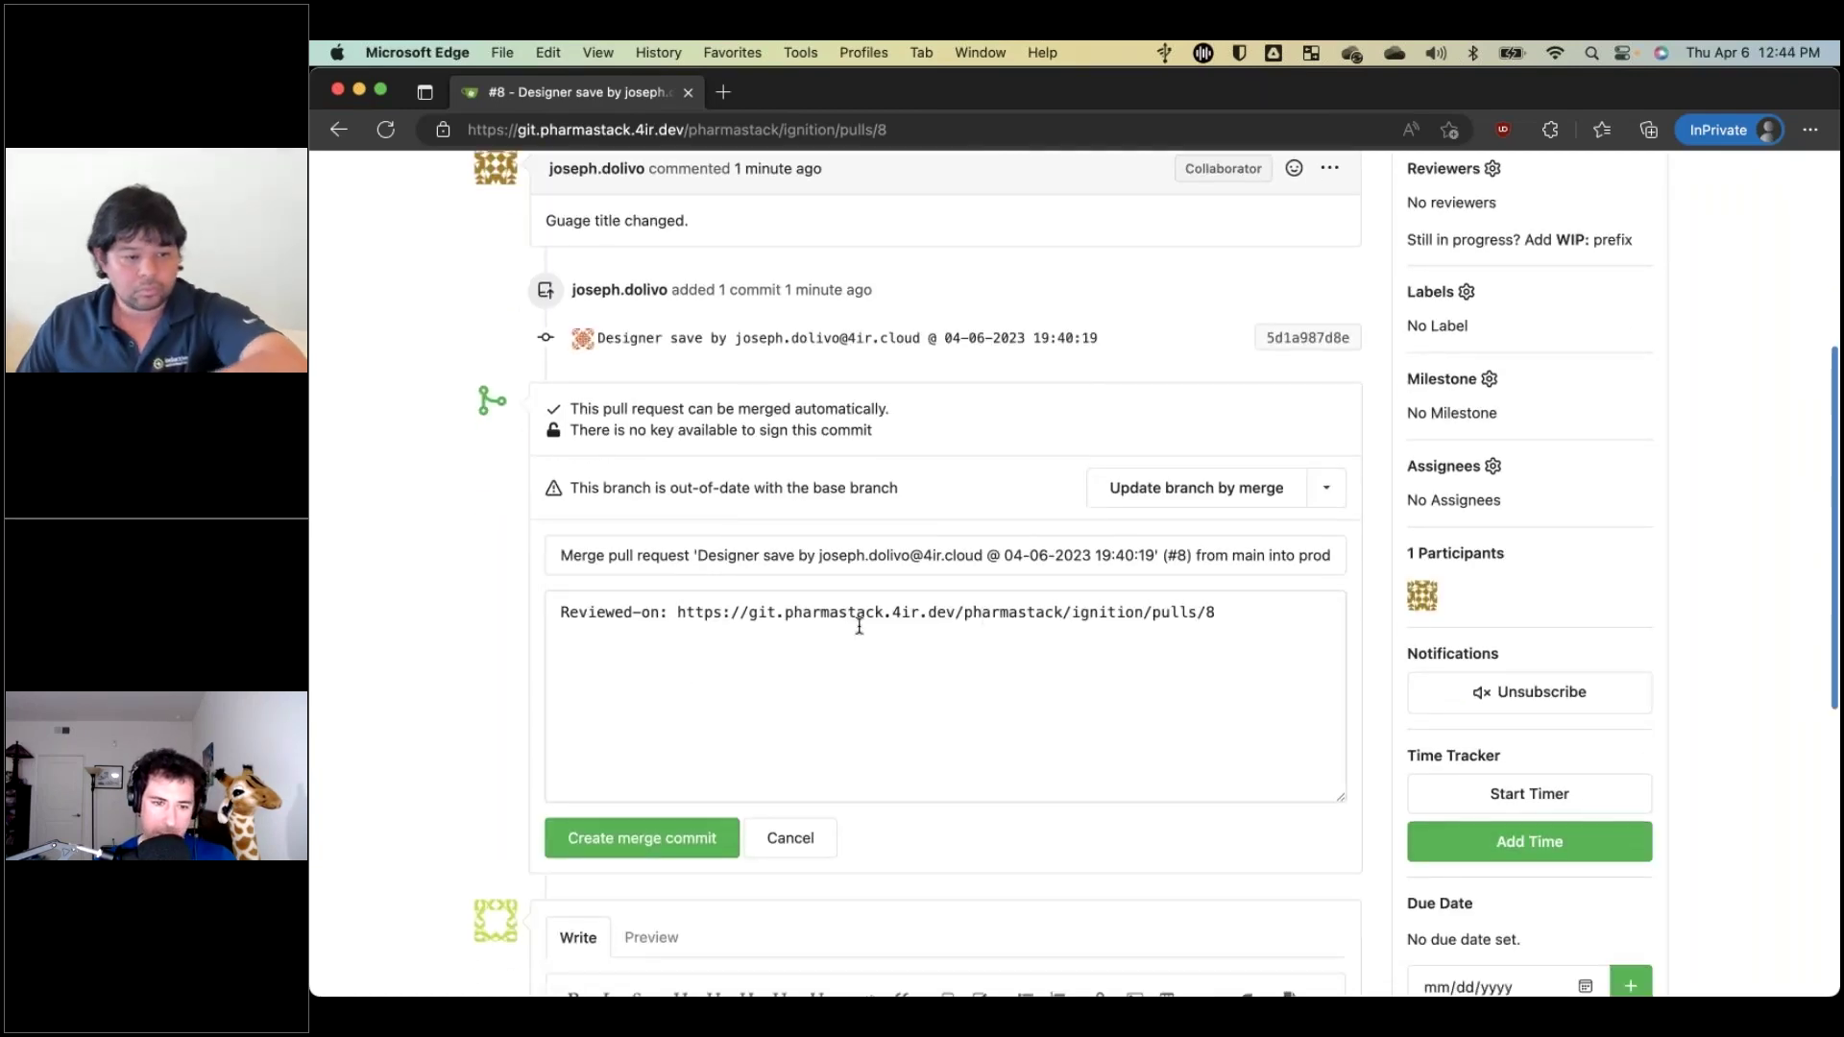
pyautogui.click(830, 639)
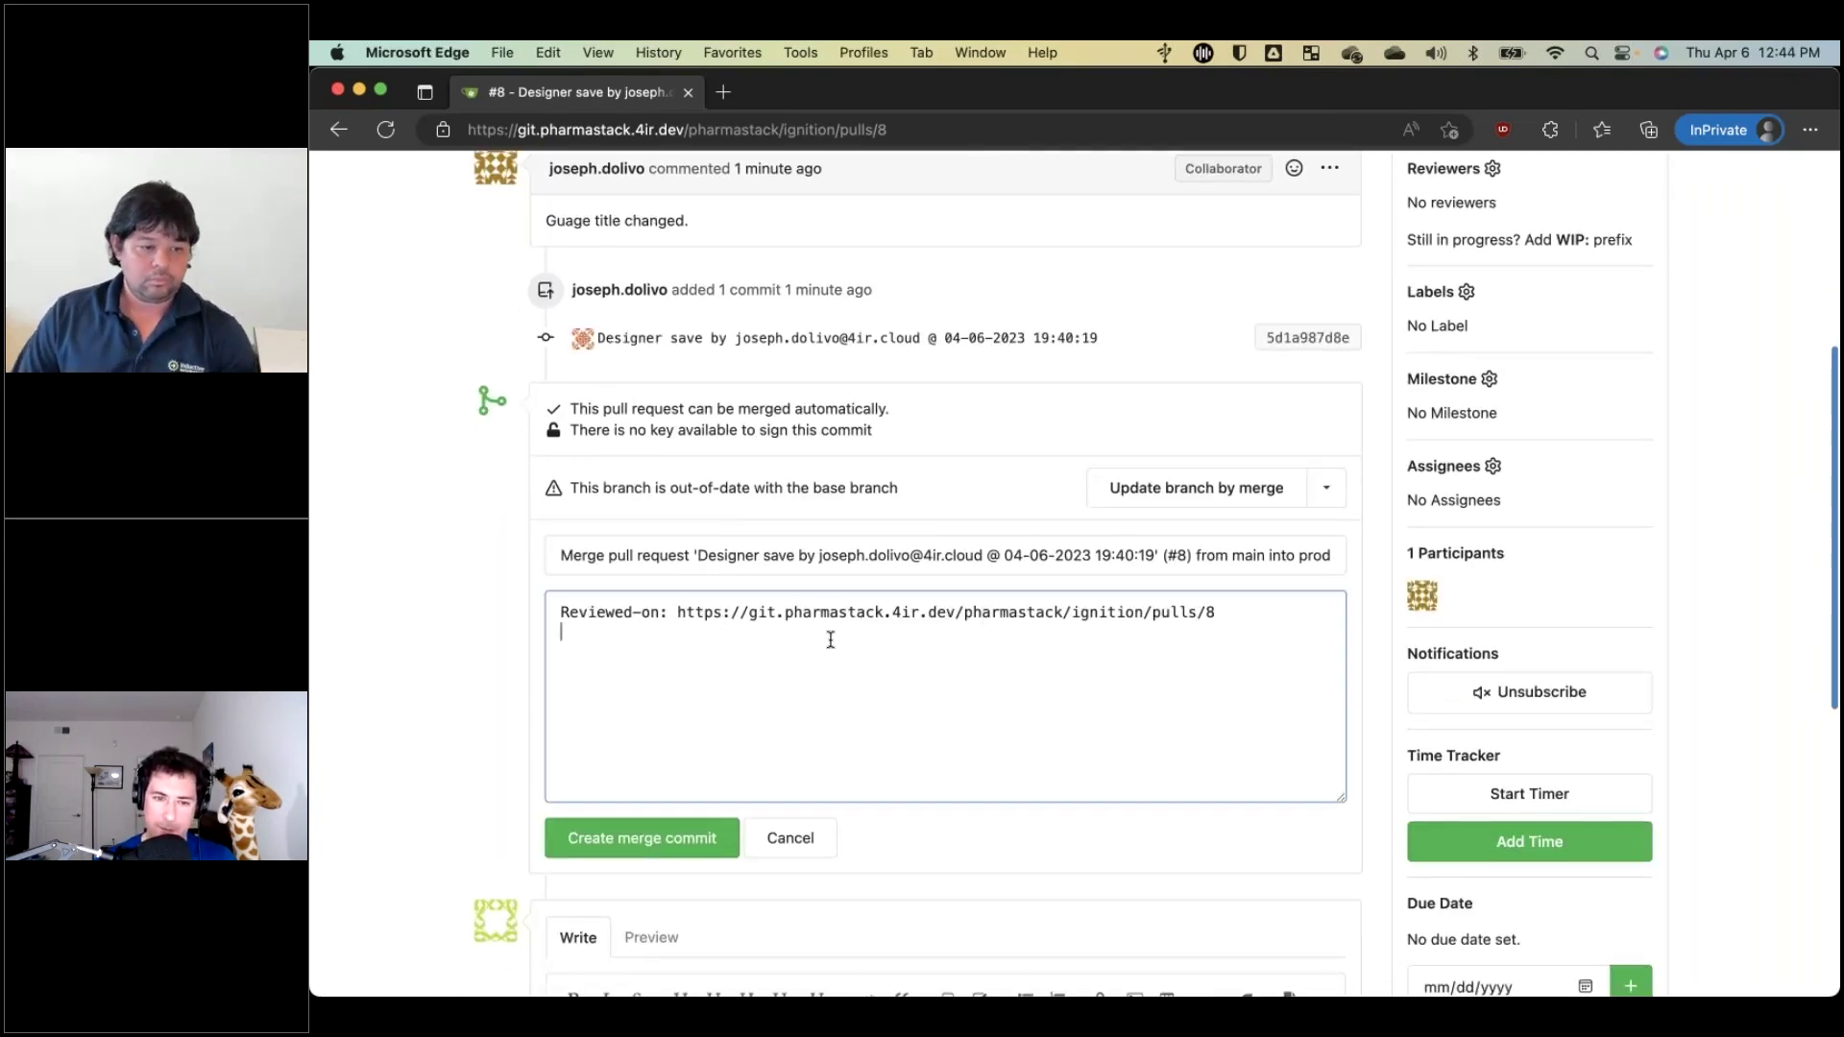
pyautogui.press('Up')
pyautogui.press('Return')
pyautogui.press('Up')
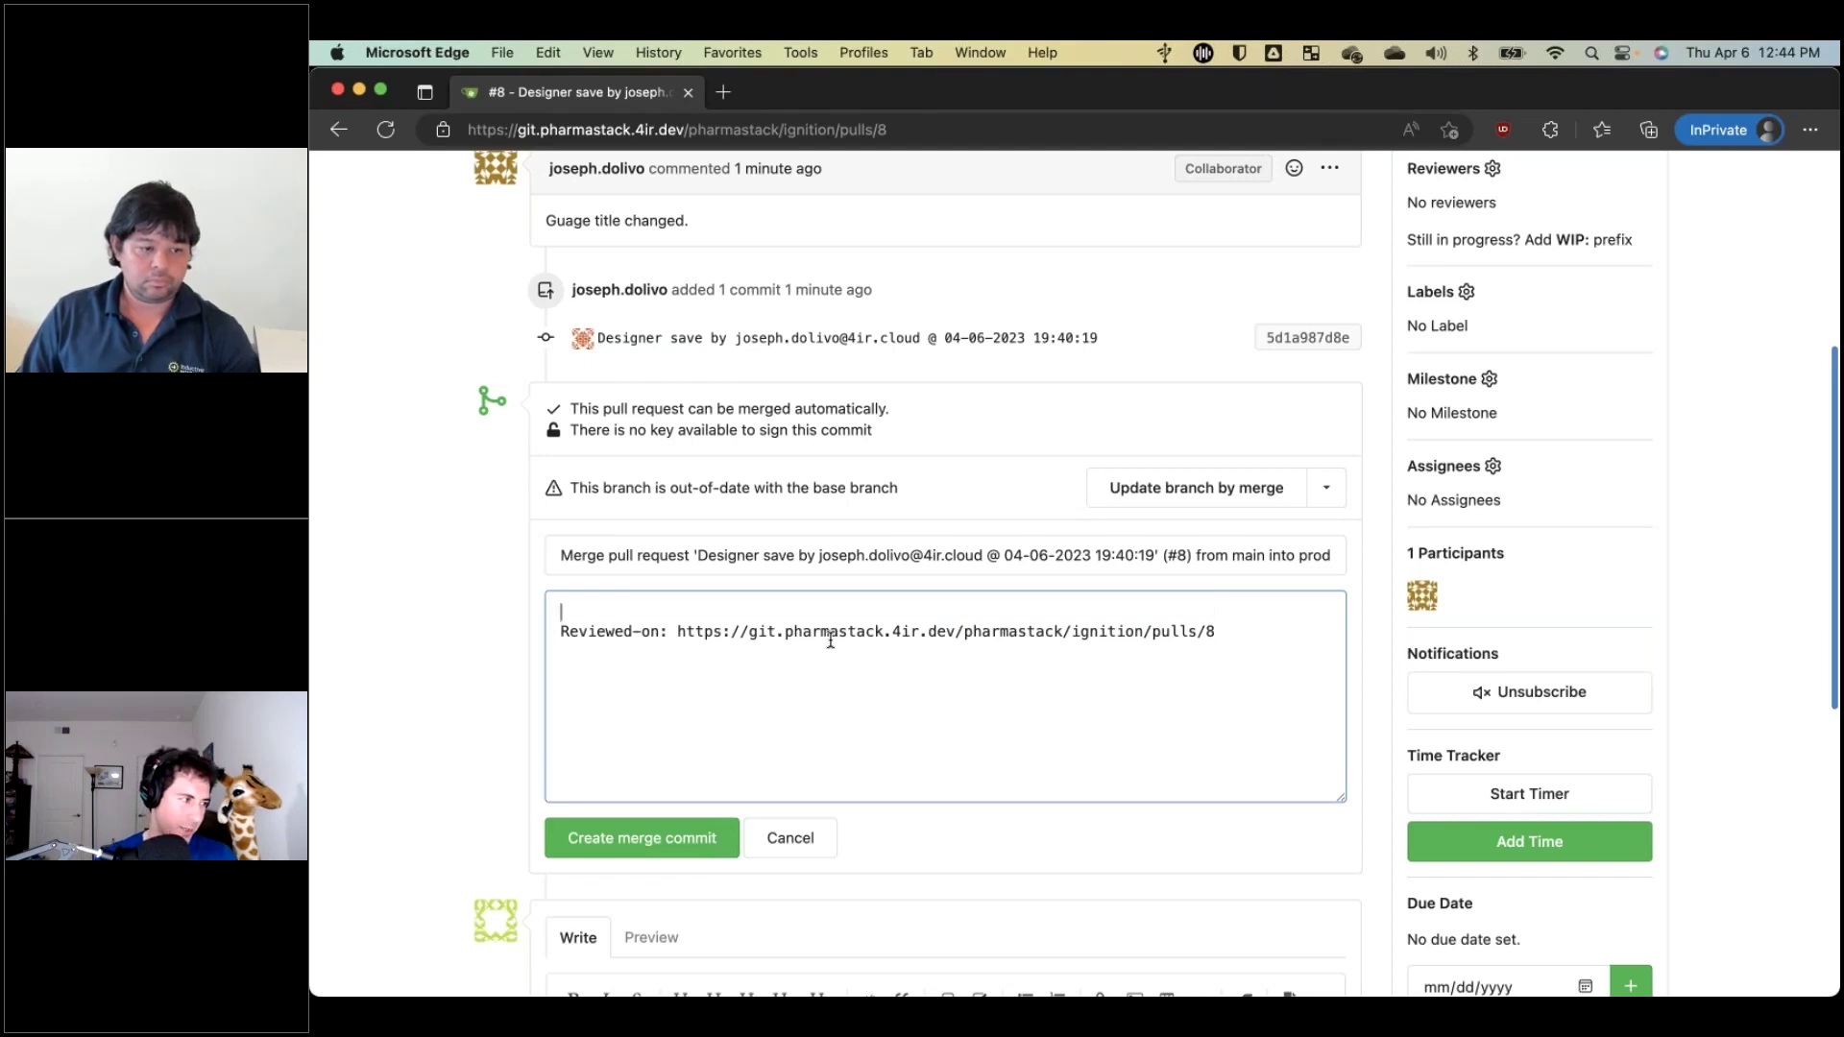
pyautogui.write('Looks gra')
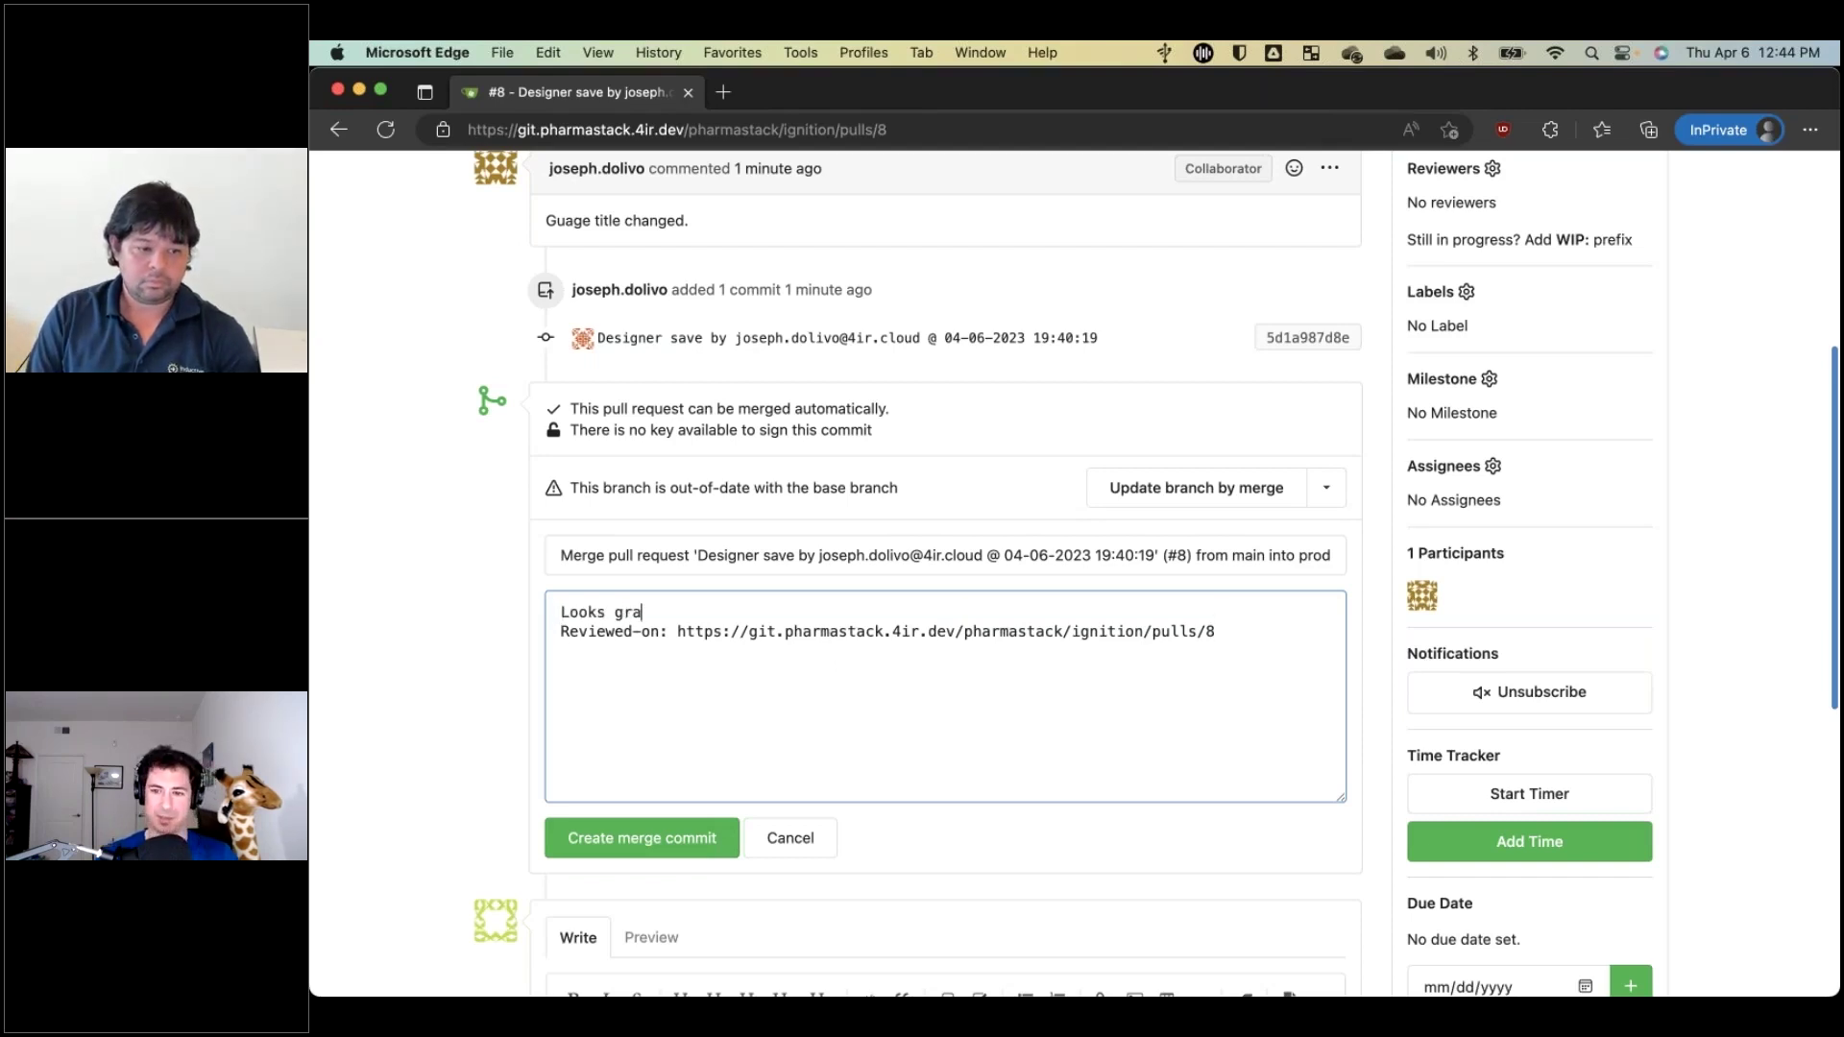
pyautogui.press('ctrl+super+space')
pyautogui.write('!!')
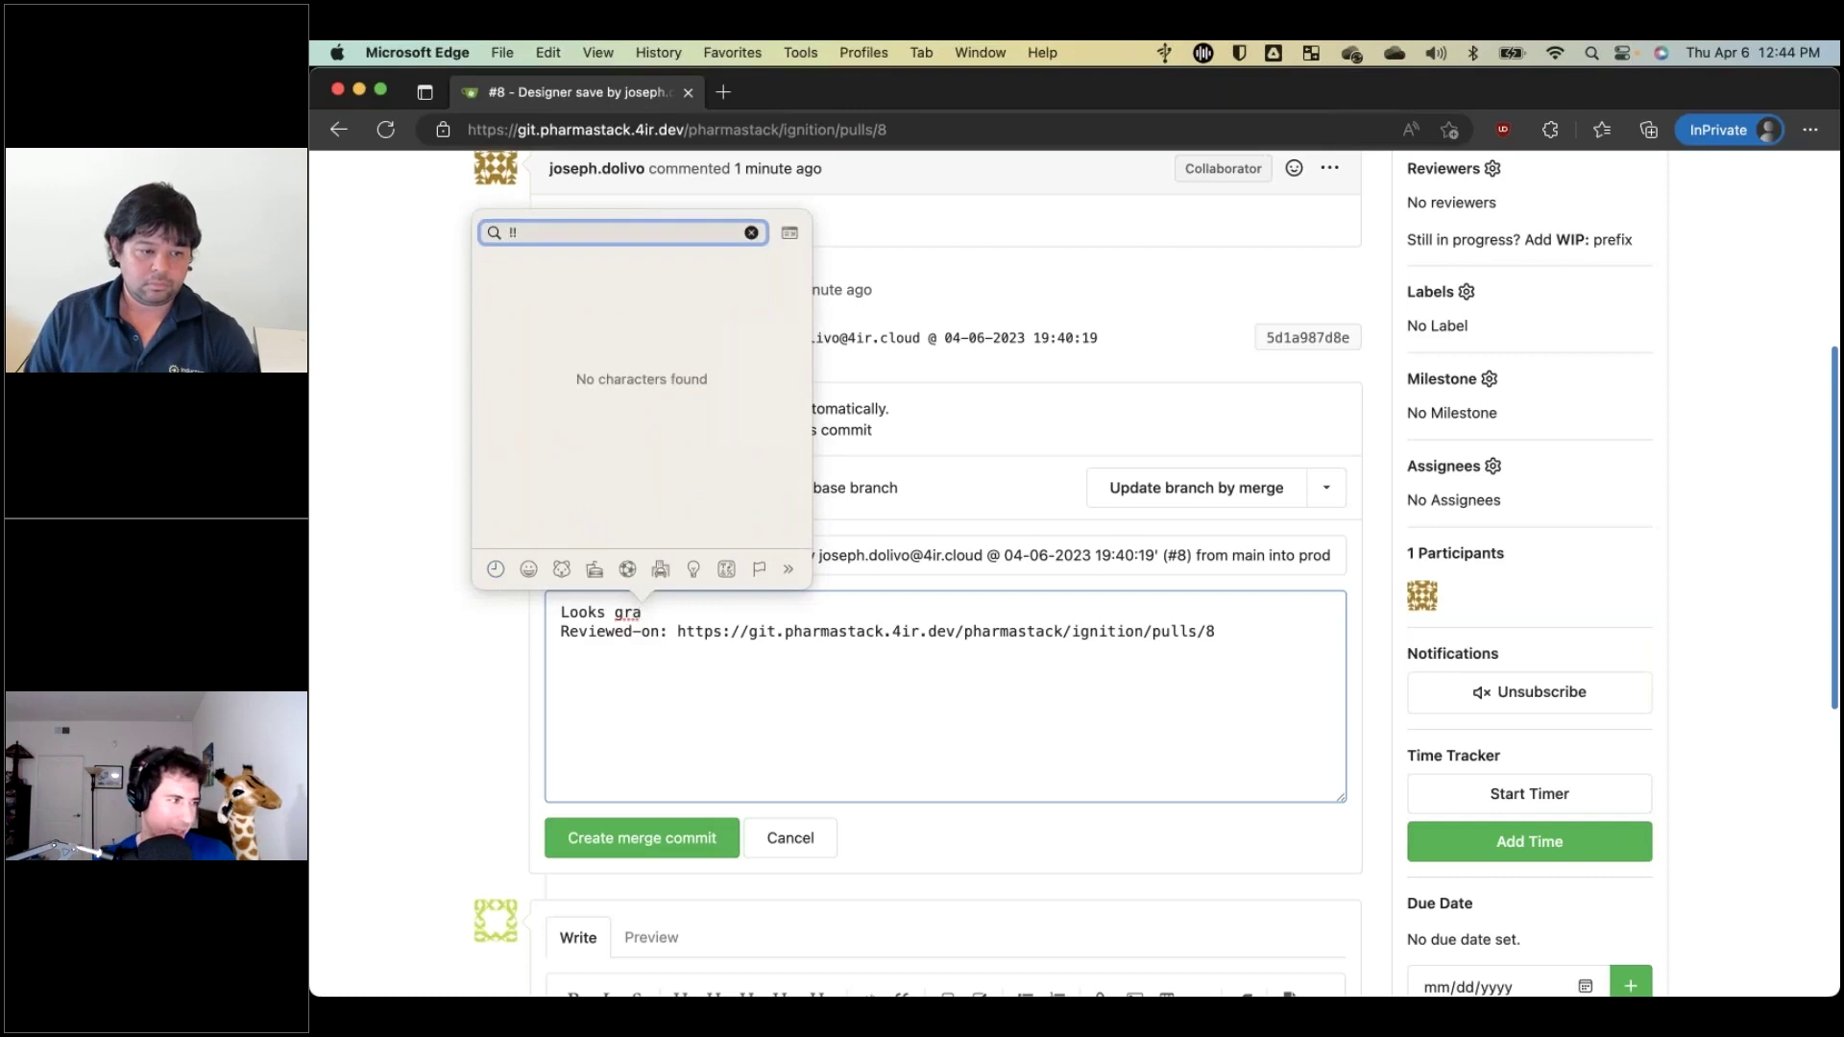
pyautogui.press('Escape')
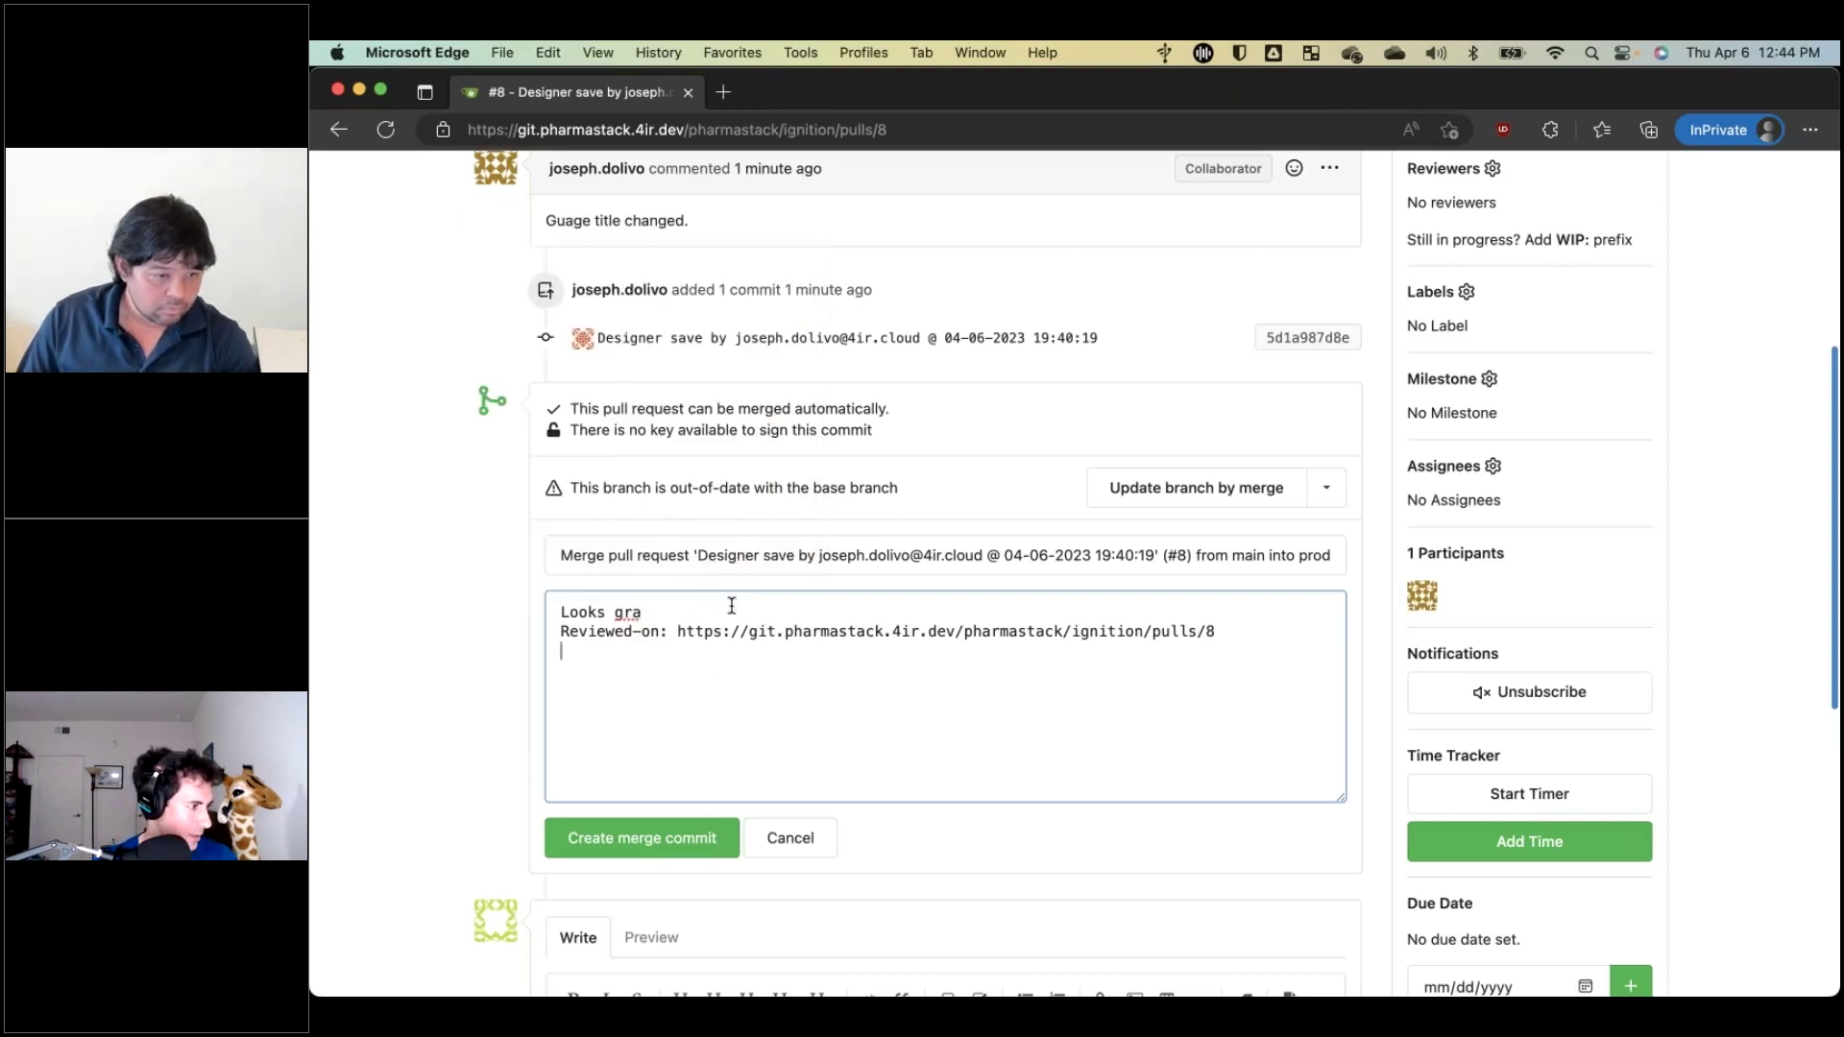
pyautogui.press('super+Up')
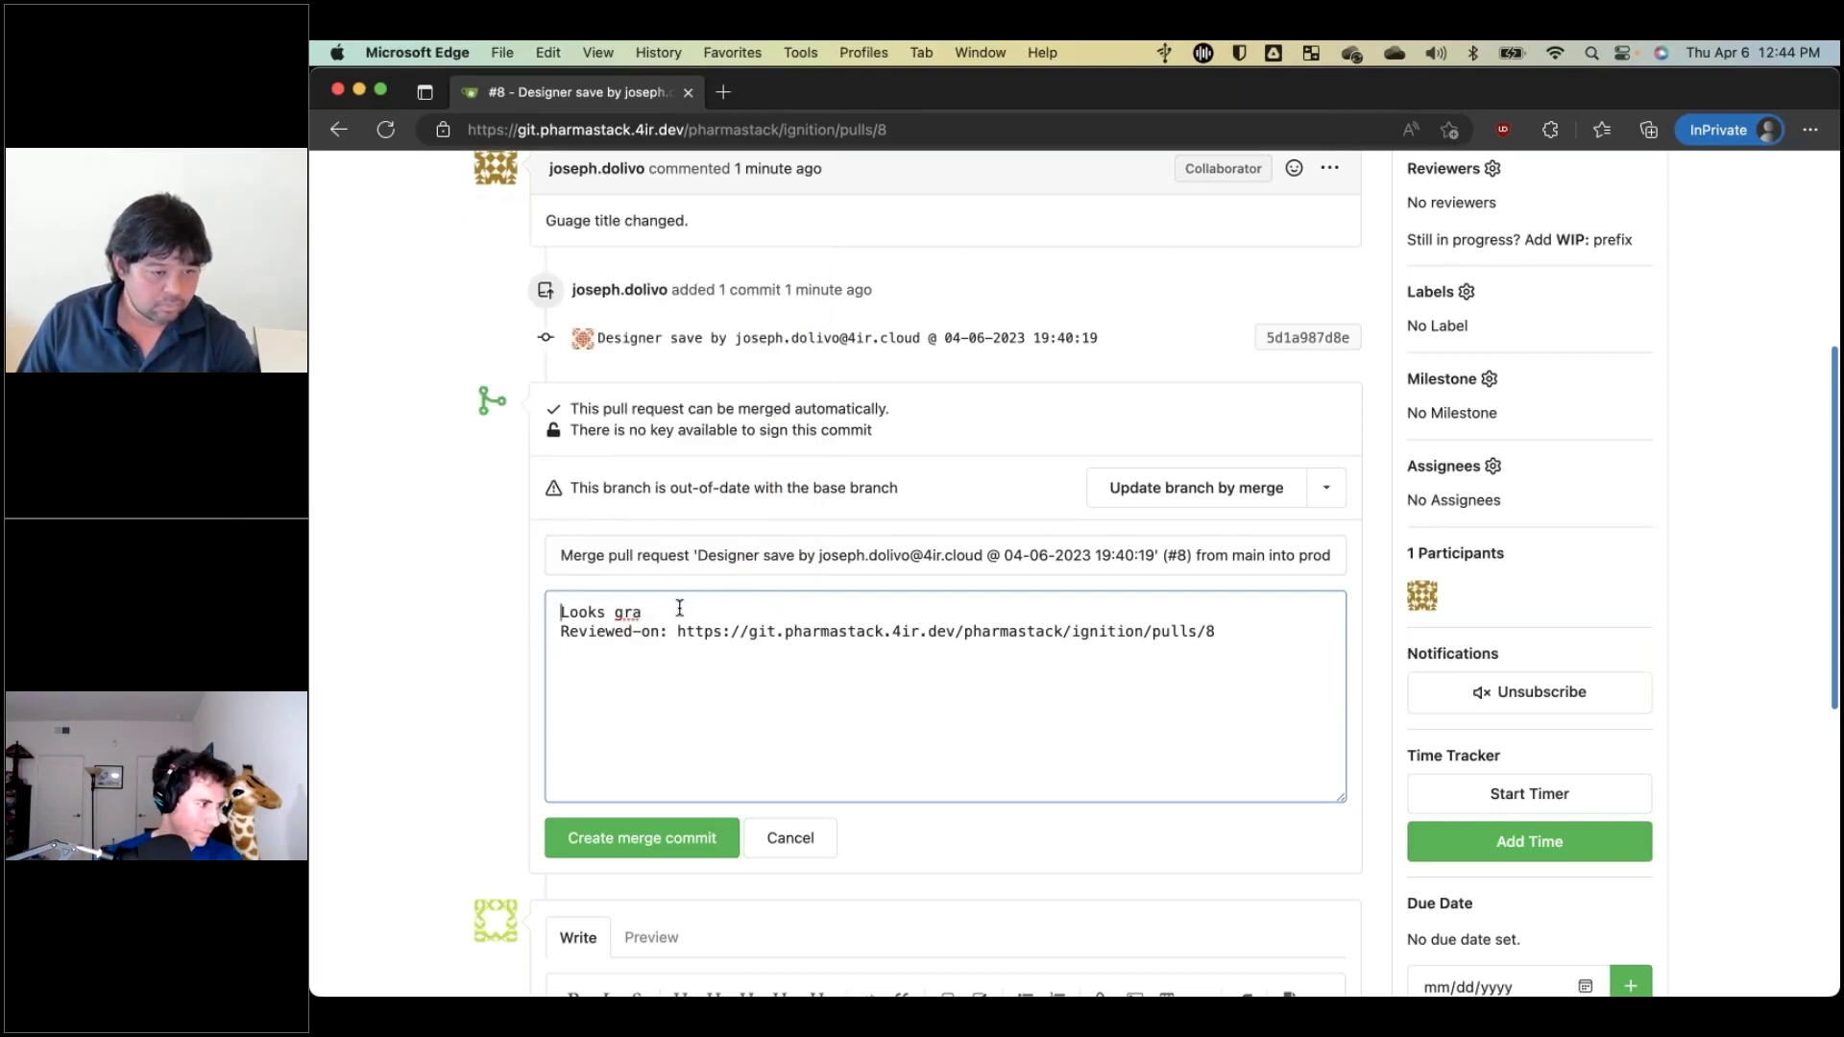
pyautogui.click(678, 607)
pyautogui.press('BackSpace')
pyautogui.write('eat!')
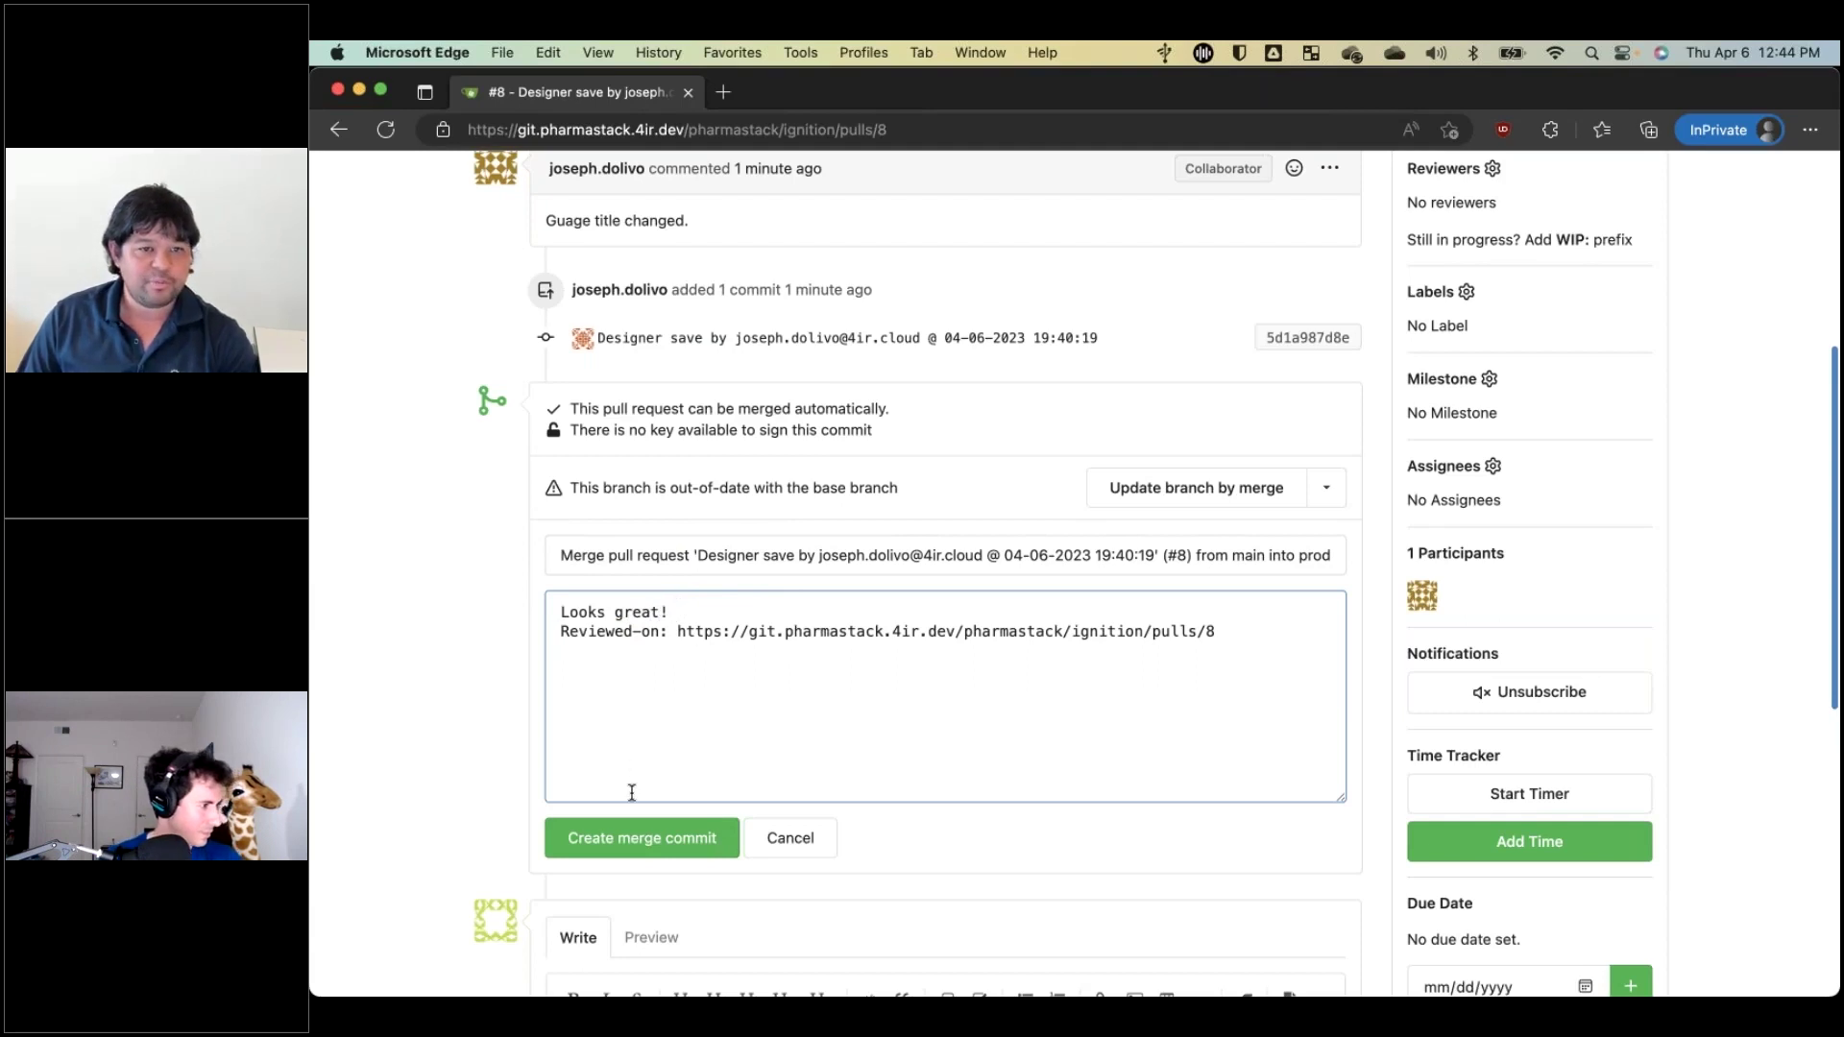
# Confirm the merge of pull request #8 into prod and return to the repository's Code page.
pyautogui.click(622, 837)
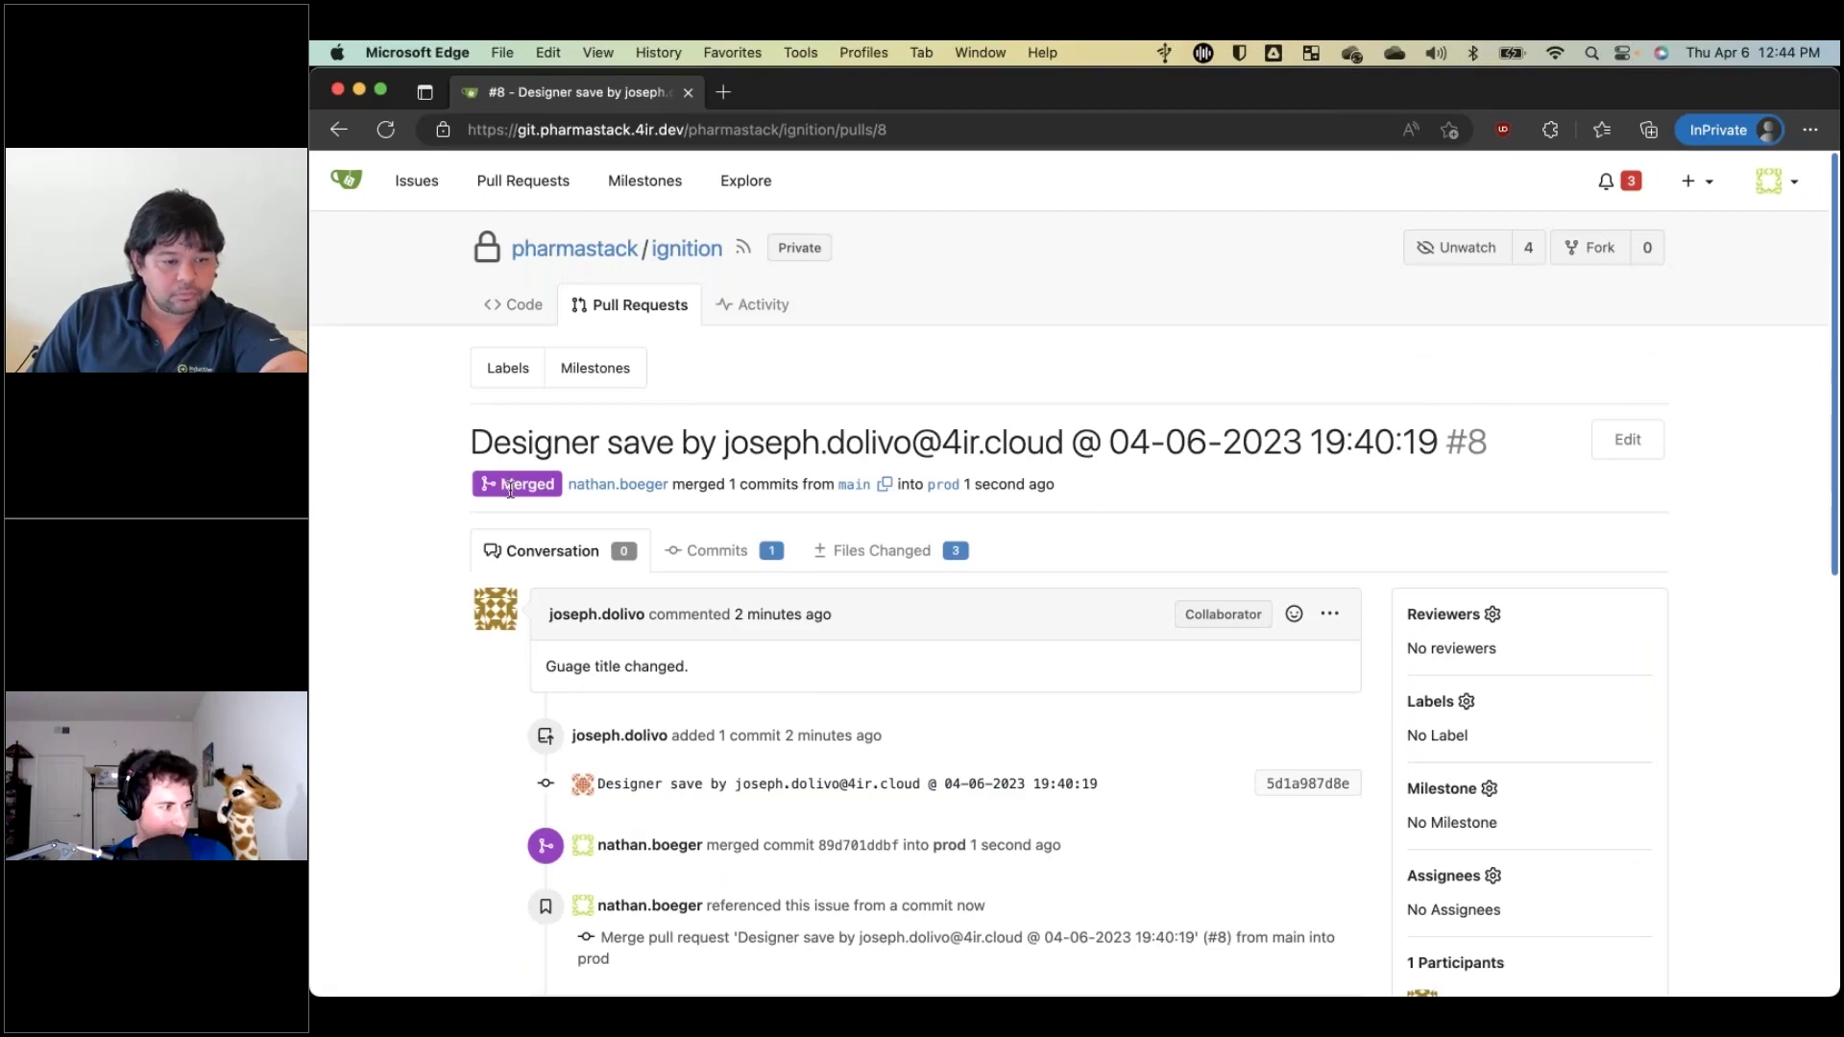
pyautogui.scroll(-5, 510, 489)
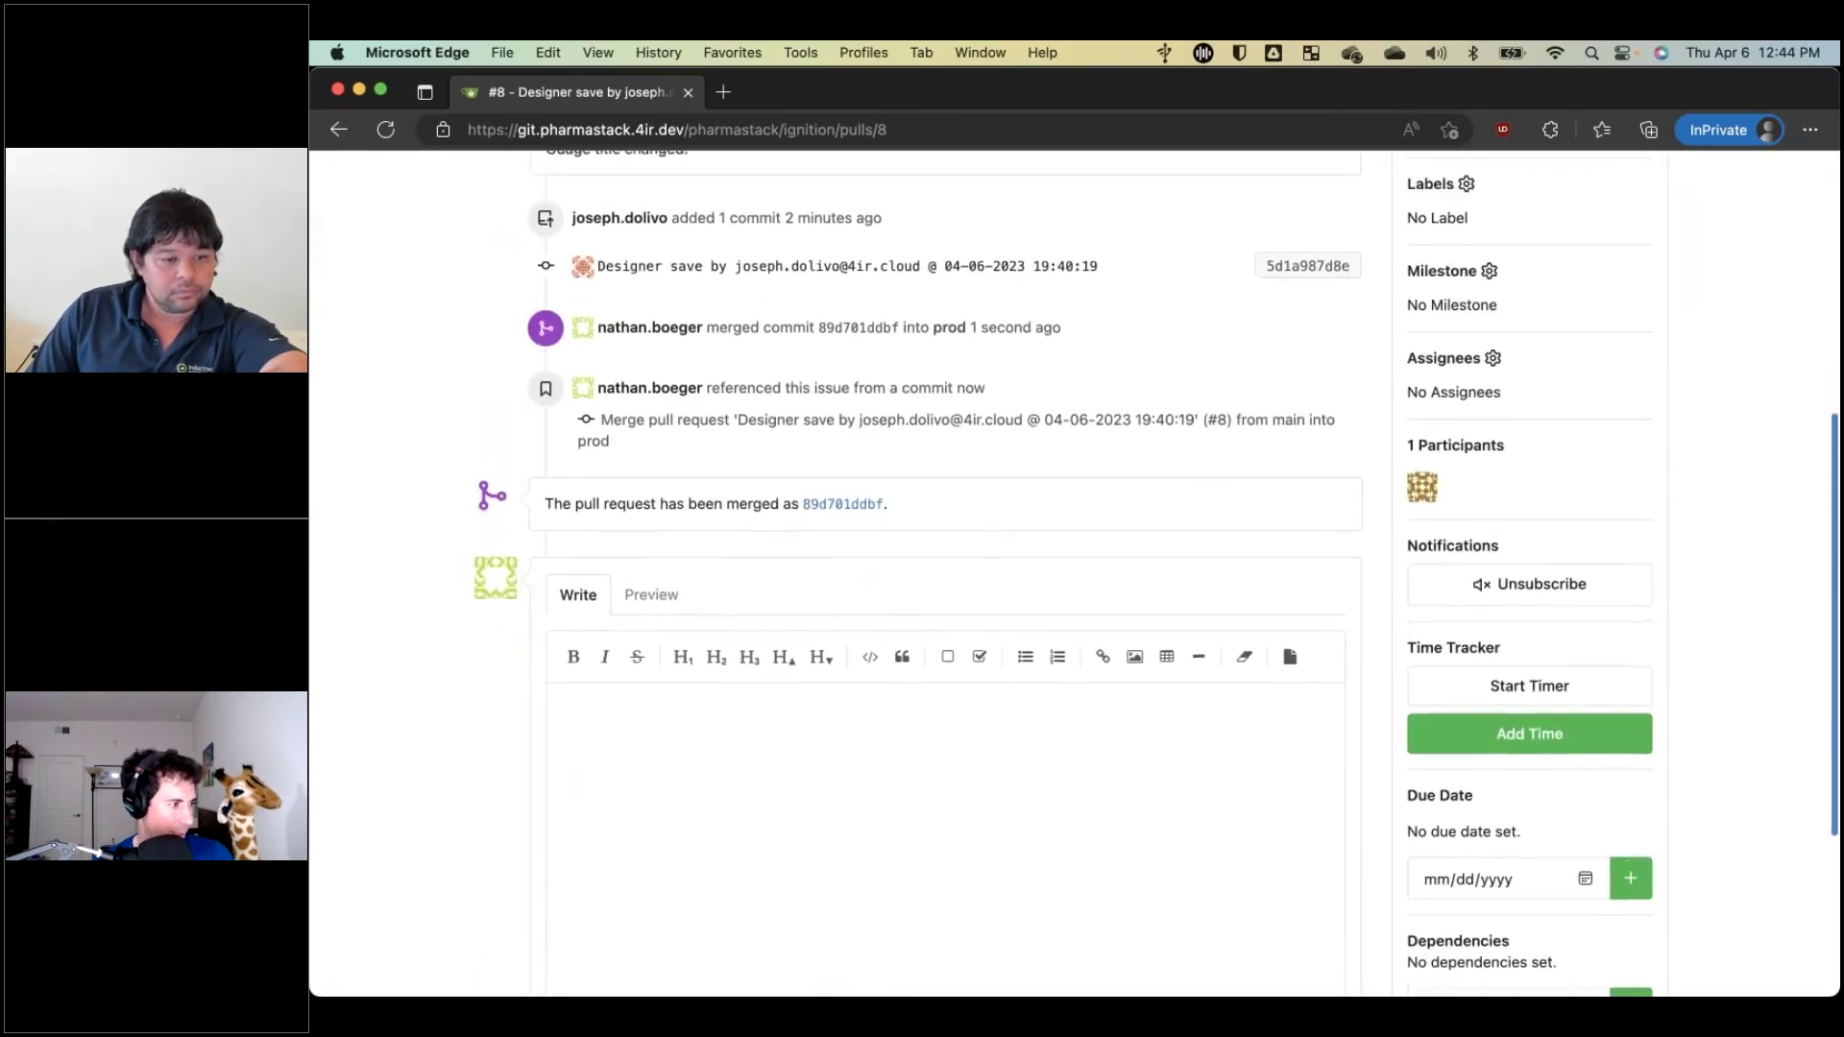
pyautogui.scroll(5, 510, 490)
pyautogui.click(518, 305)
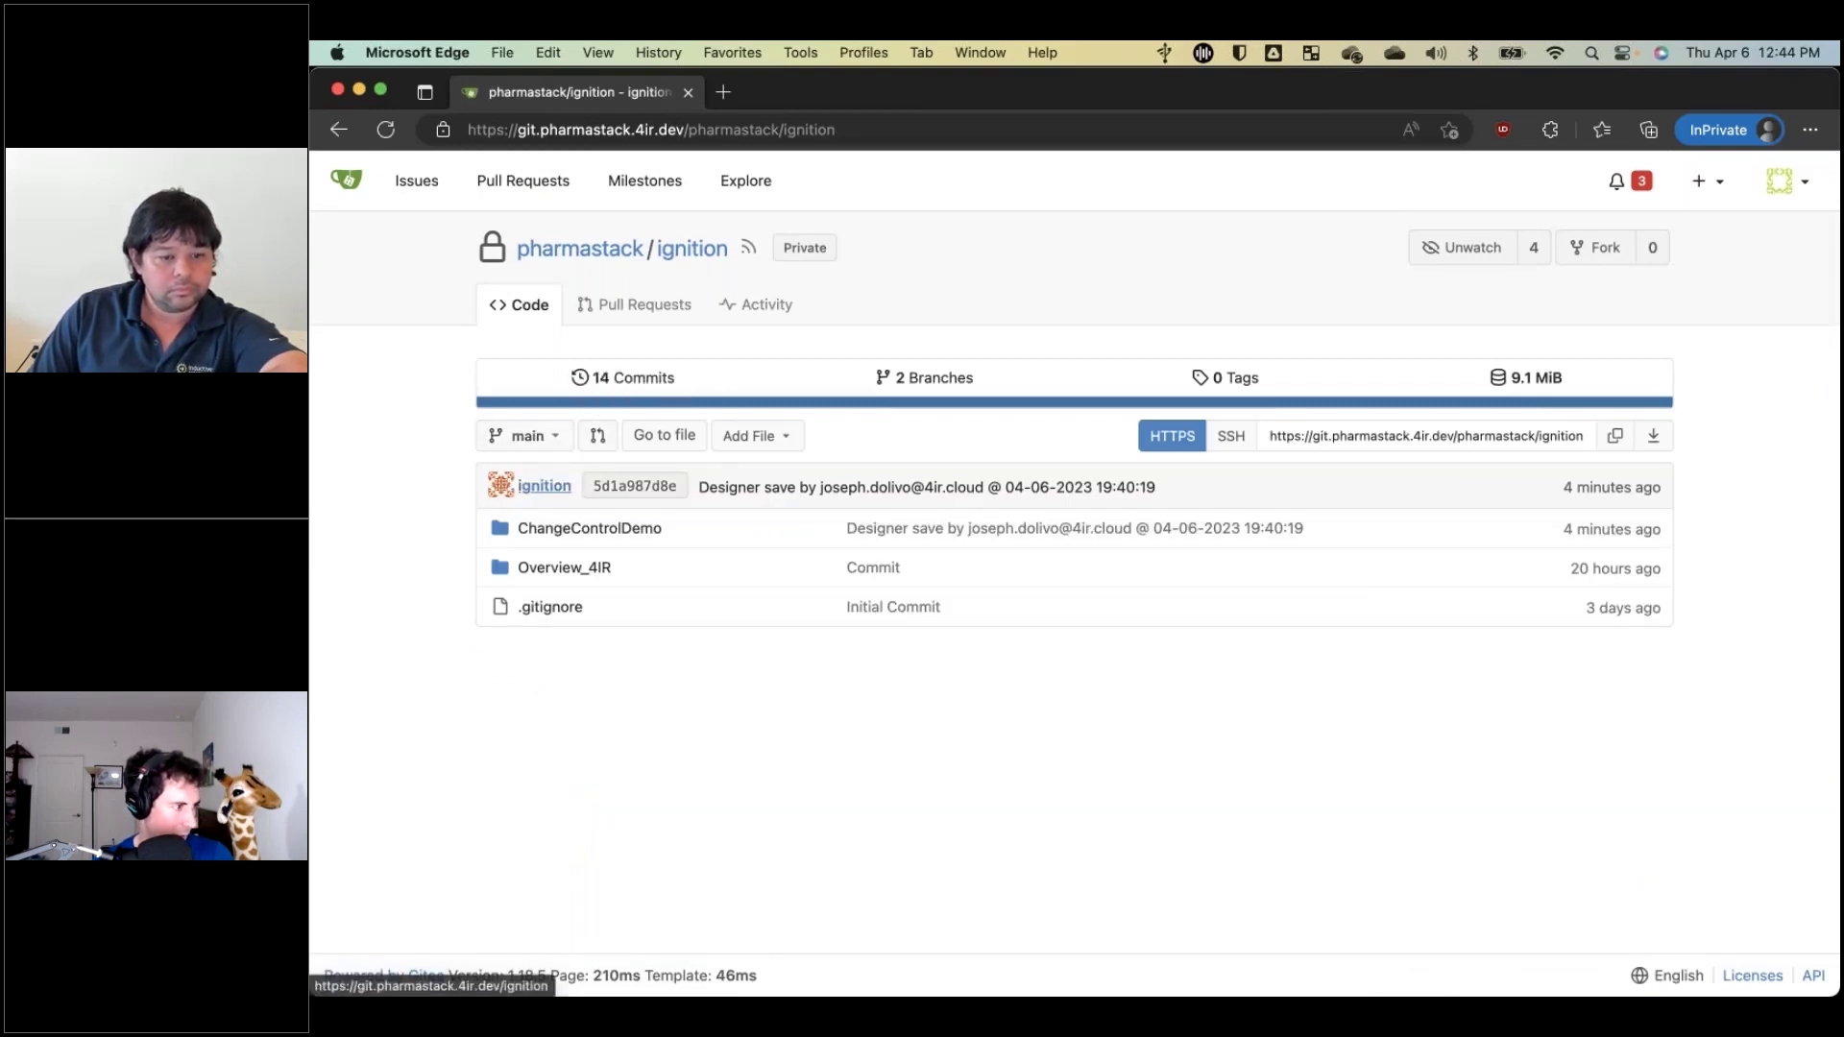
# Switch the Code page to the prod branch, topped by merge commit 89d701ddbf.
pyautogui.click(529, 446)
pyautogui.click(509, 572)
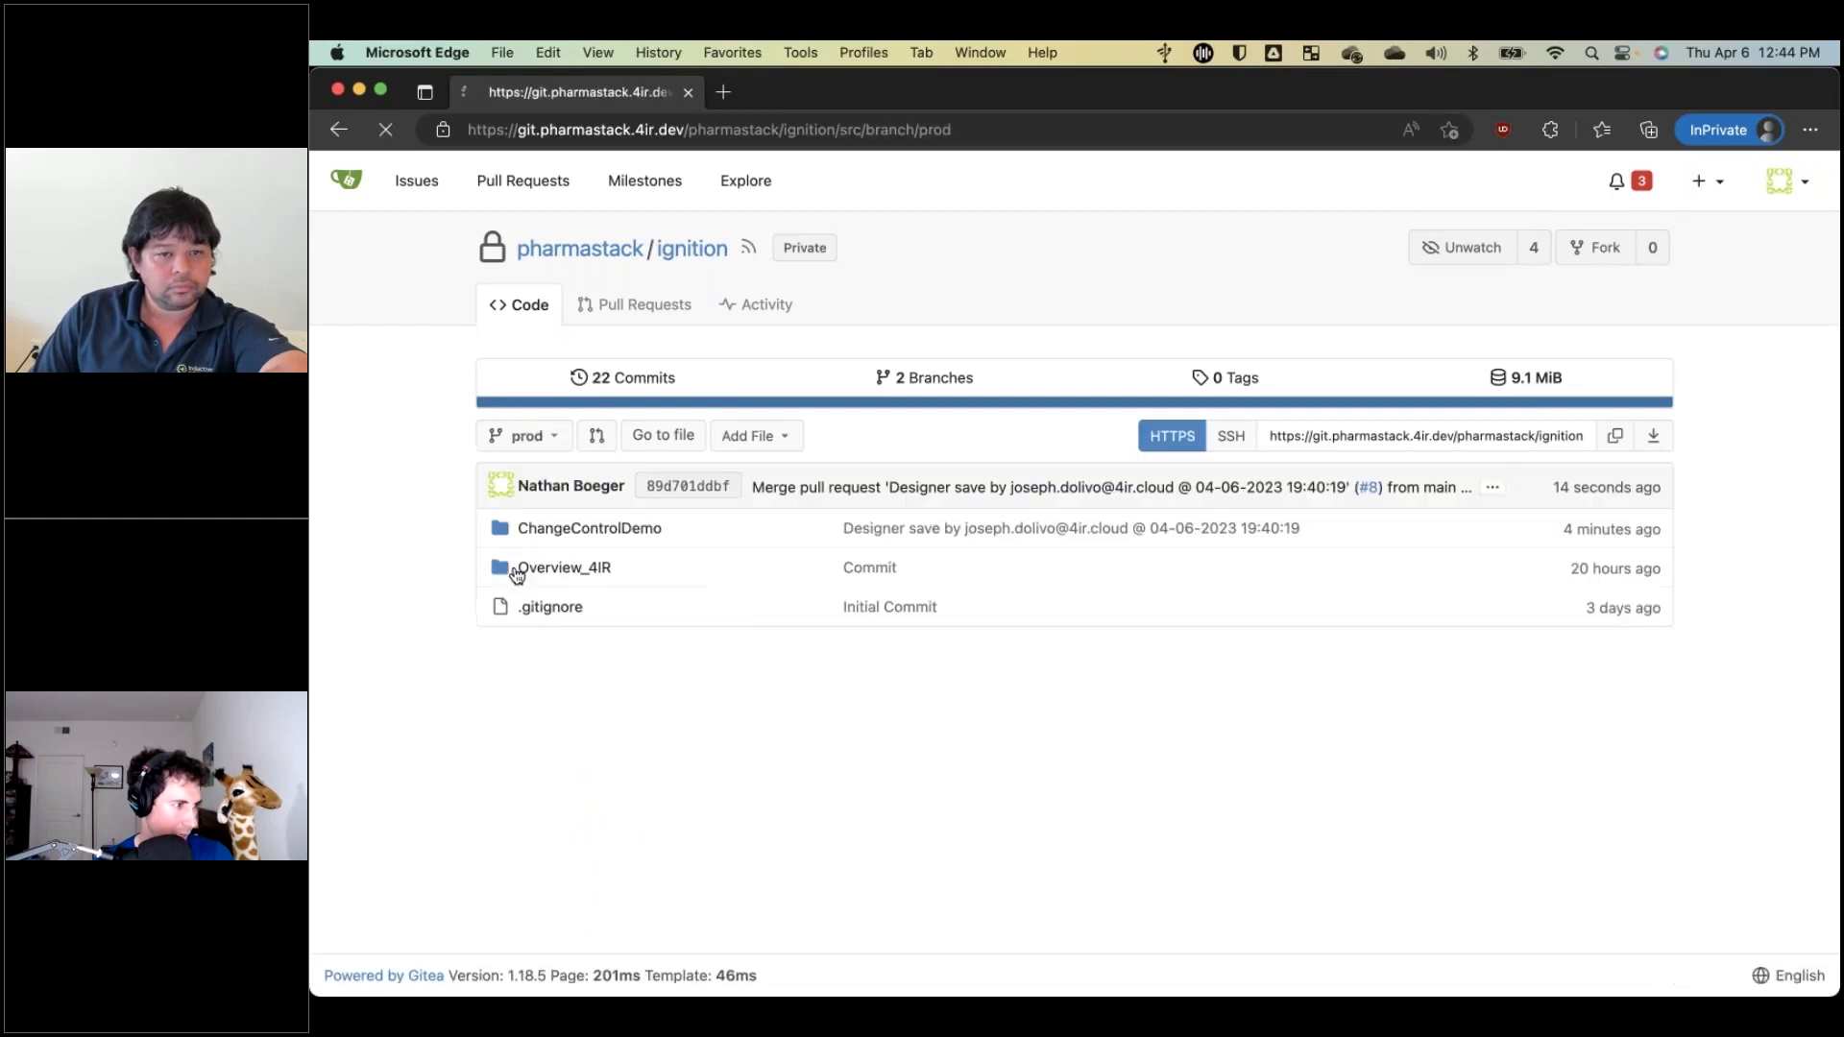